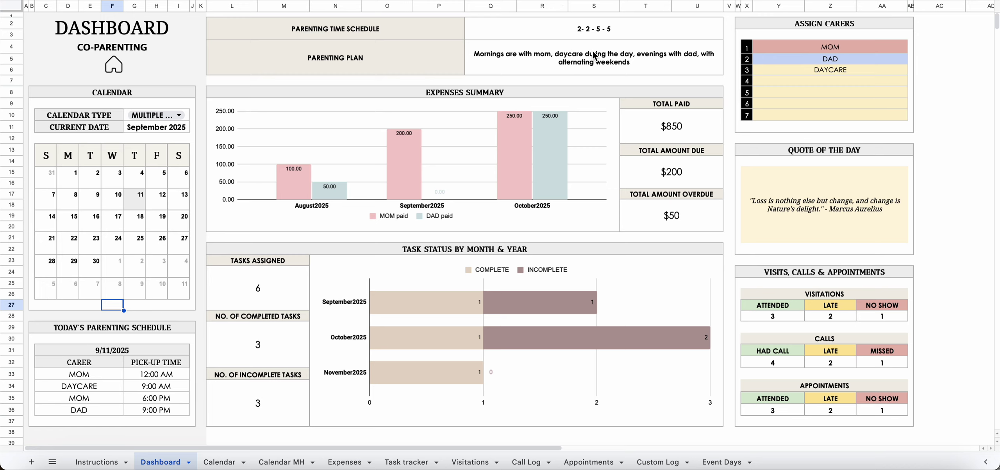
# - Set the parenting time schedule on the Dashboard to 2-2-3
pyautogui.click(600, 32)
pyautogui.write('22')
pyautogui.press('BackSpace')
pyautogui.press('BackSpace')
pyautogui.write('2-2-3')
pyautogui.press('Return')
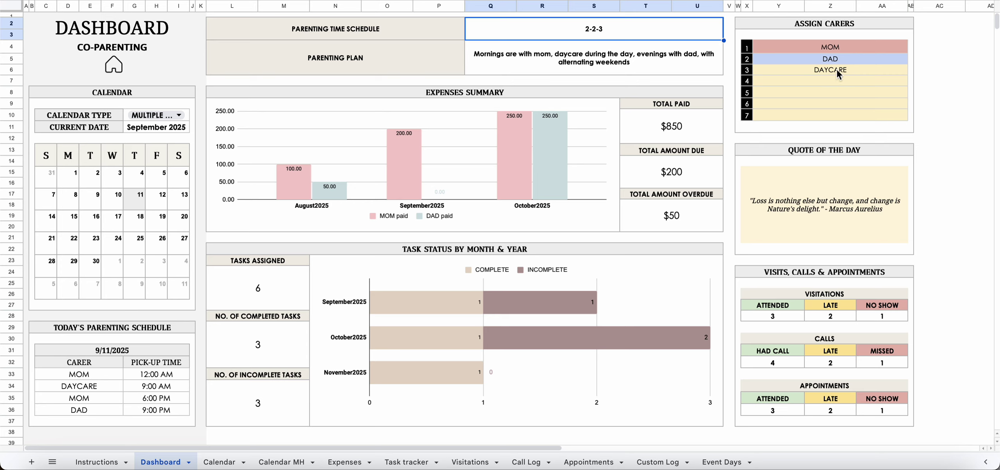
# - Add GRANDMA as the fourth carer in the Assign Carers list
pyautogui.click(831, 85)
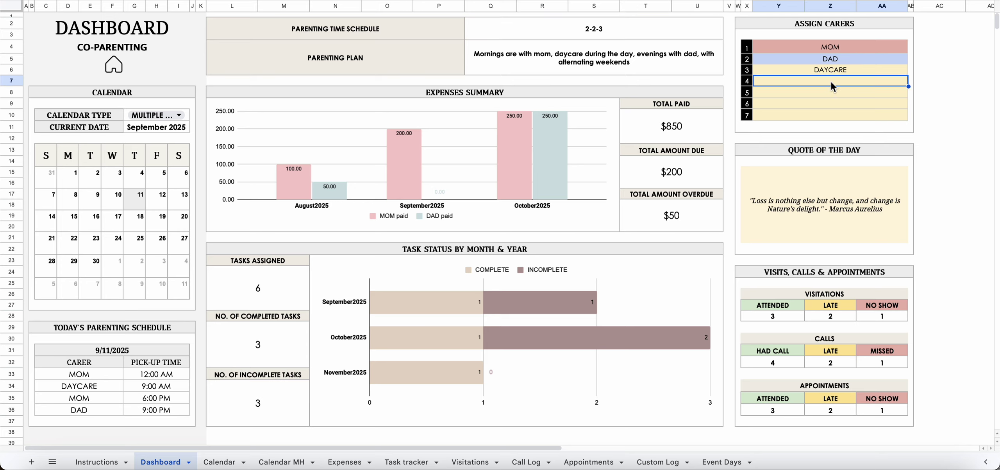
pyautogui.write('GRANDMA')
pyautogui.press('Return')
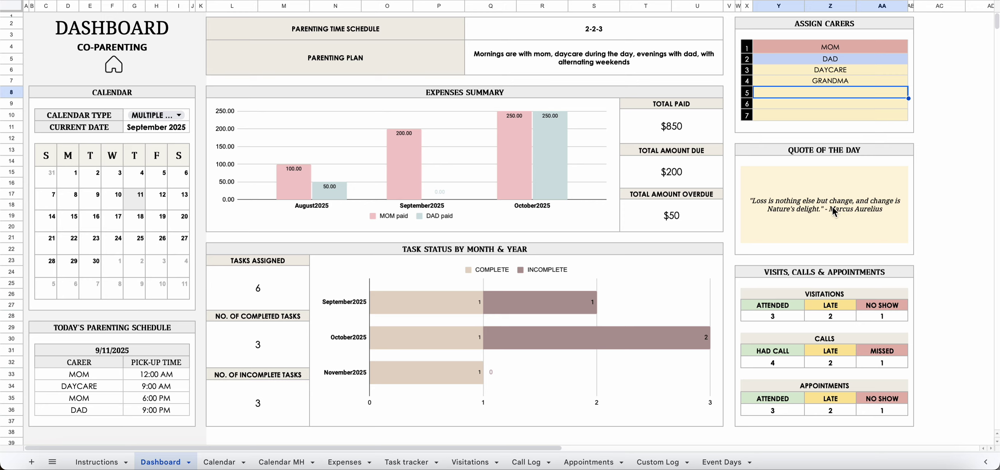
# - Try to replace the quote of the day with "Normal text", allowing the edit of the protected cell
pyautogui.click(822, 197)
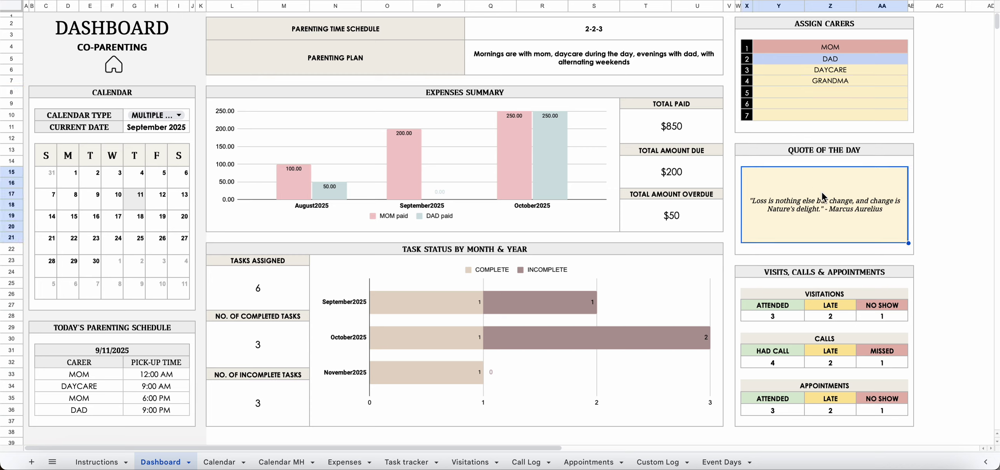
pyautogui.write('Normal text')
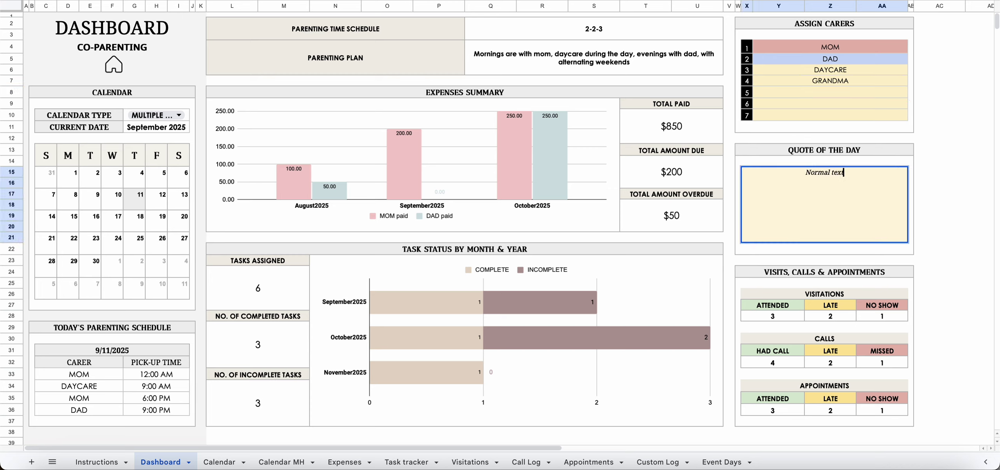
pyautogui.press('Return')
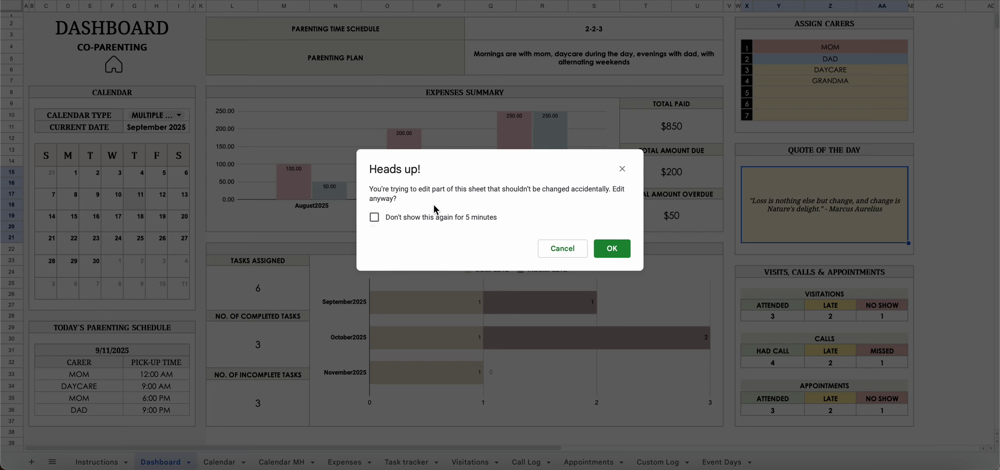
pyautogui.click(396, 221)
pyautogui.click(620, 249)
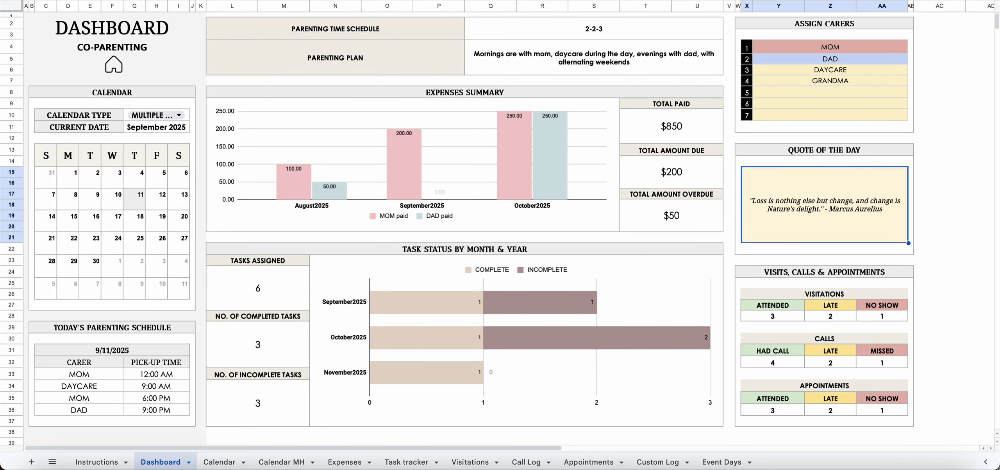
pyautogui.click(936, 274)
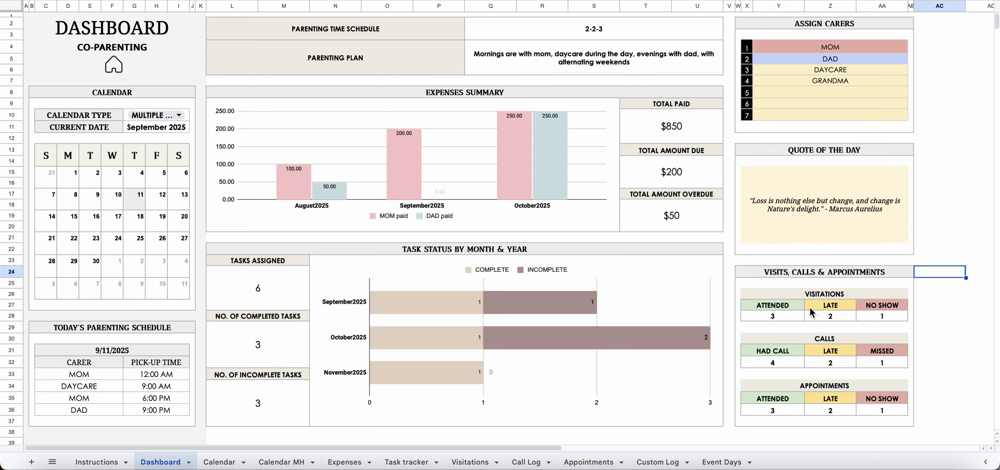
pyautogui.click(757, 434)
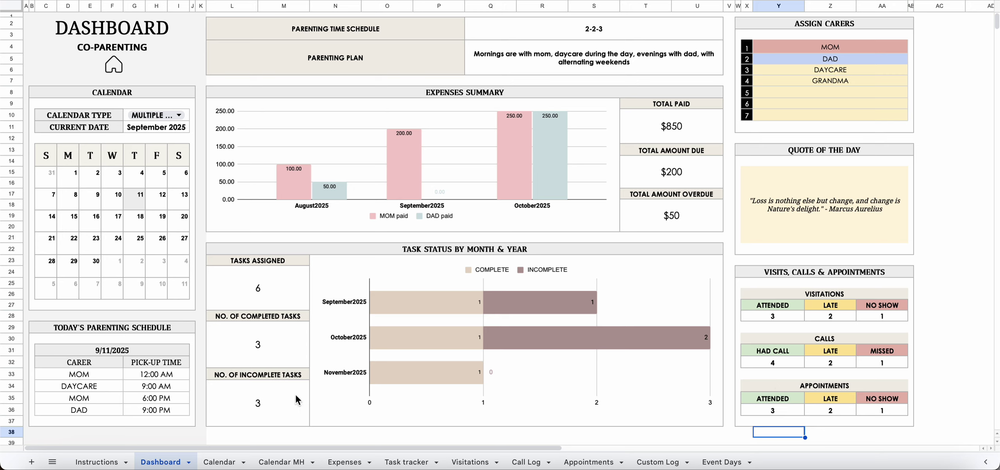
# - Open the Calendar sheet and look at its available months and its year setting
pyautogui.click(221, 458)
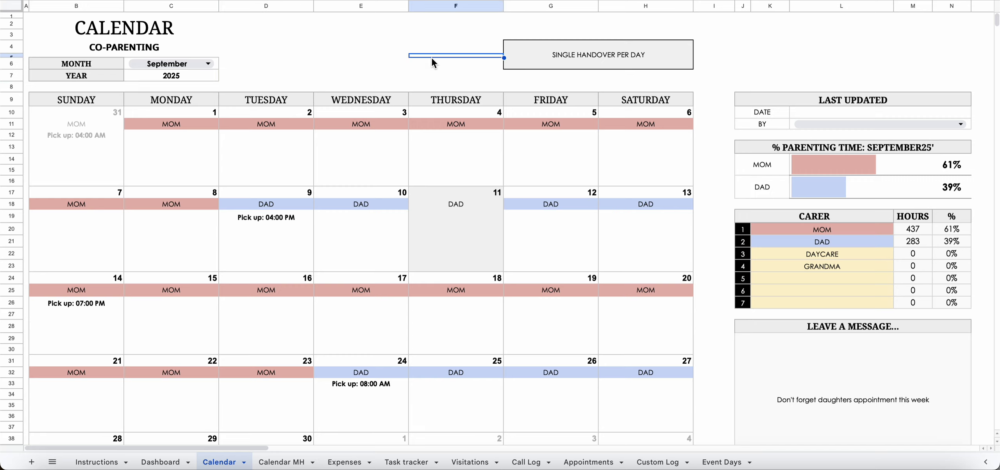
pyautogui.click(194, 63)
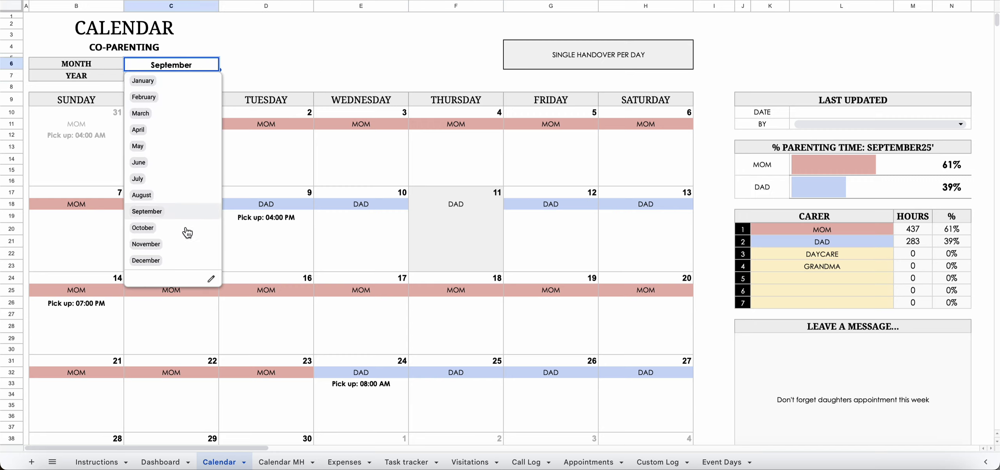
pyautogui.click(276, 72)
pyautogui.click(200, 80)
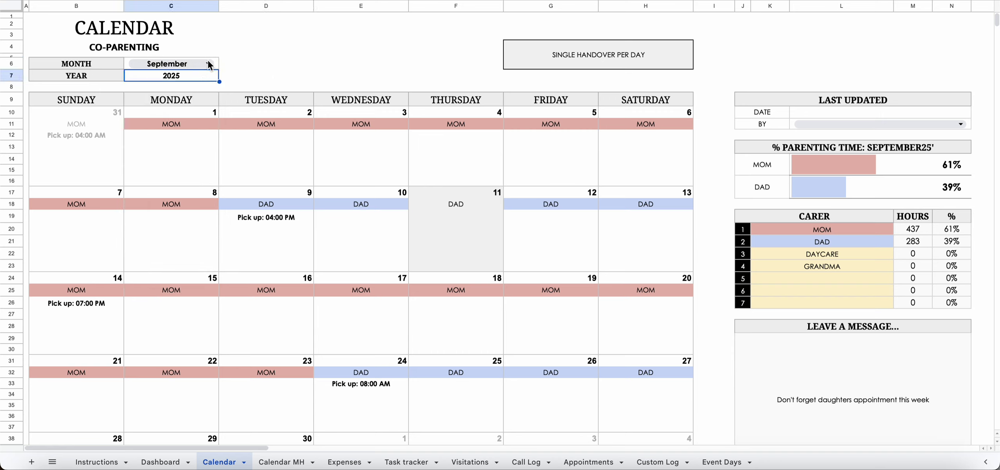
# - Set the calendar's month to February and its year to 2026
pyautogui.doubleClick(207, 64)
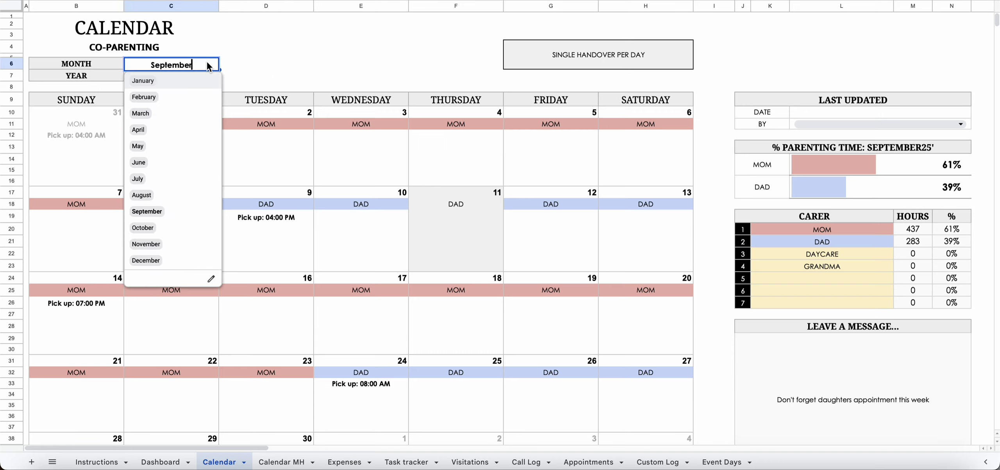
pyautogui.click(195, 97)
pyautogui.click(206, 80)
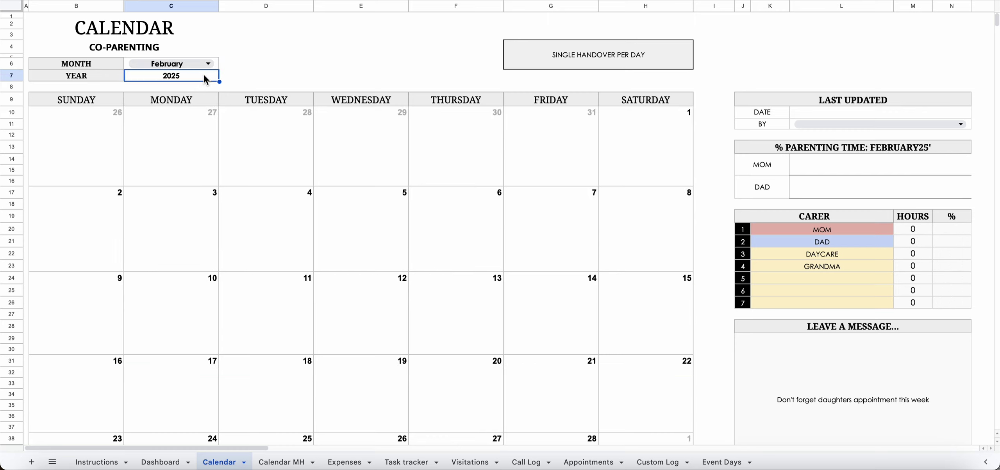
pyautogui.write('2026')
pyautogui.press('Return')
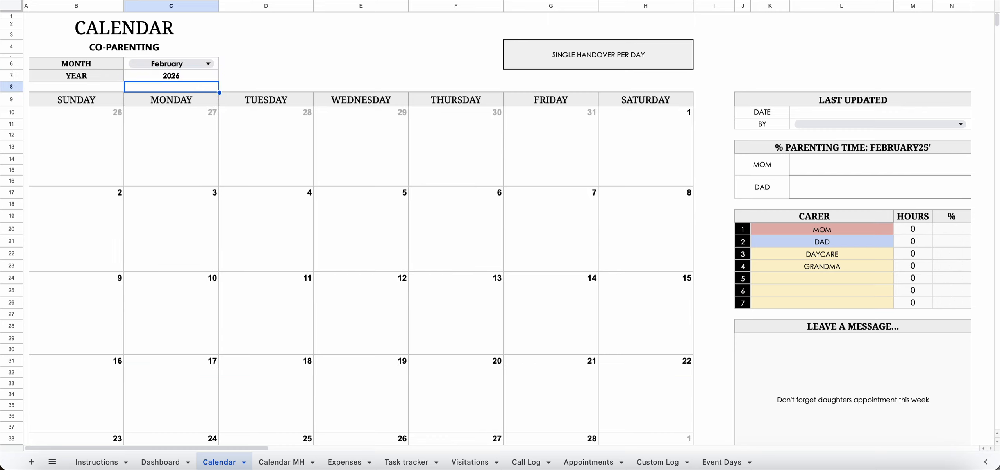
# - Set the calendar's year to 2020, and undo all the recent month and year changes
pyautogui.click(172, 76)
pyautogui.write('2020')
pyautogui.press('Return')
pyautogui.hotkey('ctrl', 'z')
pyautogui.hotkey('ctrl', 'z')
pyautogui.hotkey('ctrl', 'z')
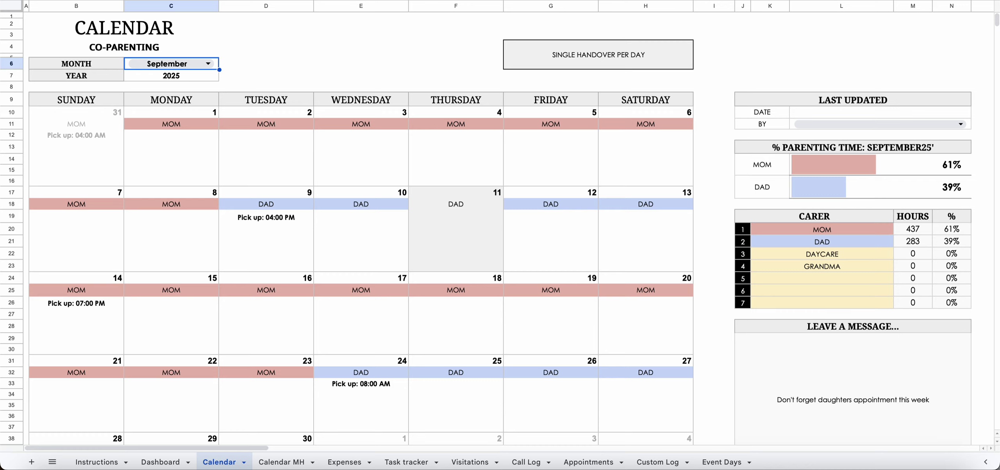
# - Look through the September 2025 weeks of the single-handover calendar
pyautogui.click(306, 58)
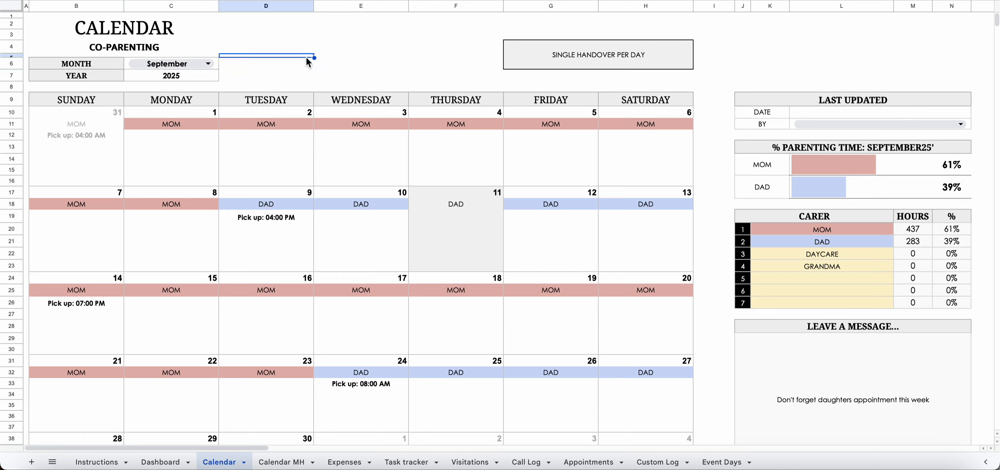
pyautogui.press('Return')
pyautogui.press('Return')
pyautogui.press('Down')
pyautogui.press('Down')
pyautogui.press('Down')
pyautogui.press('Down')
pyautogui.press('Down')
pyautogui.press('Down')
pyautogui.press('Down')
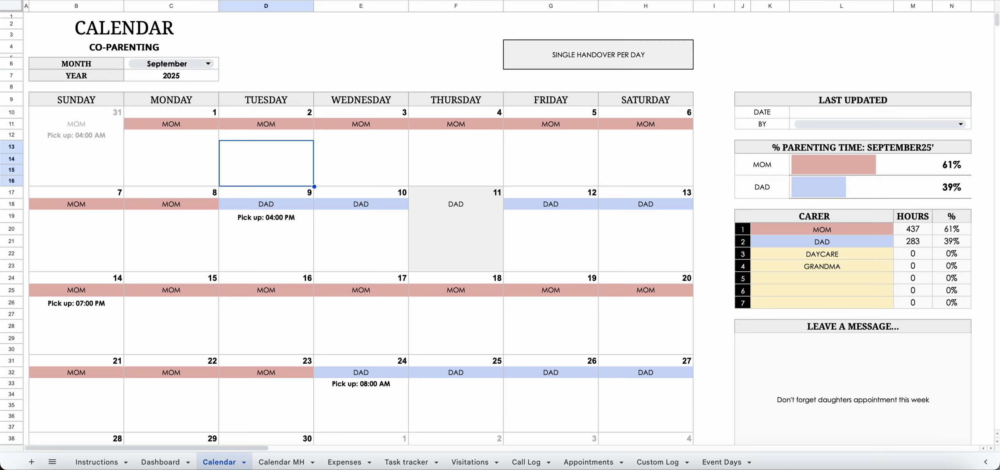
pyautogui.press('Down')
pyautogui.press('Down')
pyautogui.press('Down')
pyautogui.press('Down')
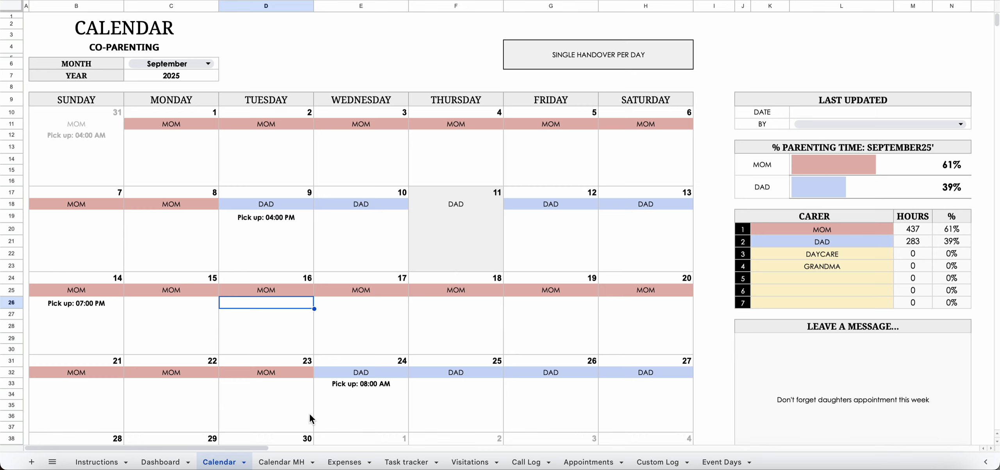
# - Compare the multiple-handover calendar on the Calendar MH sheet with the single-handover one on the Calendar sheet
pyautogui.click(291, 461)
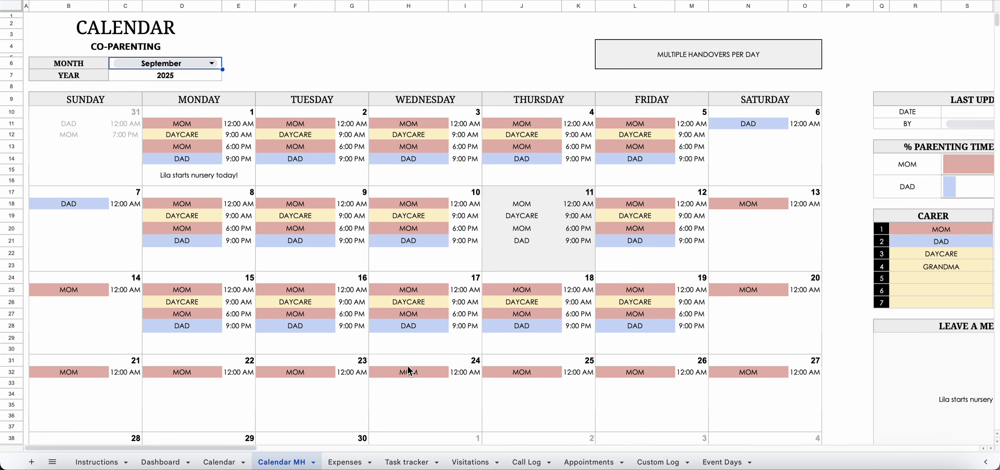
pyautogui.click(223, 461)
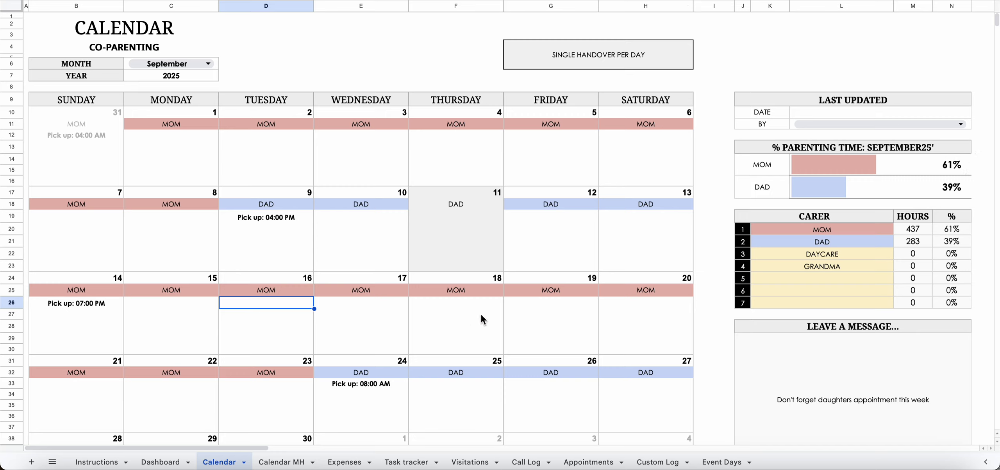
pyautogui.click(699, 248)
pyautogui.press('Down')
pyautogui.press('Down')
pyautogui.press('Down')
pyautogui.press('Down')
pyautogui.press('Down')
pyautogui.press('Down')
pyautogui.press('Down')
pyautogui.press('Down')
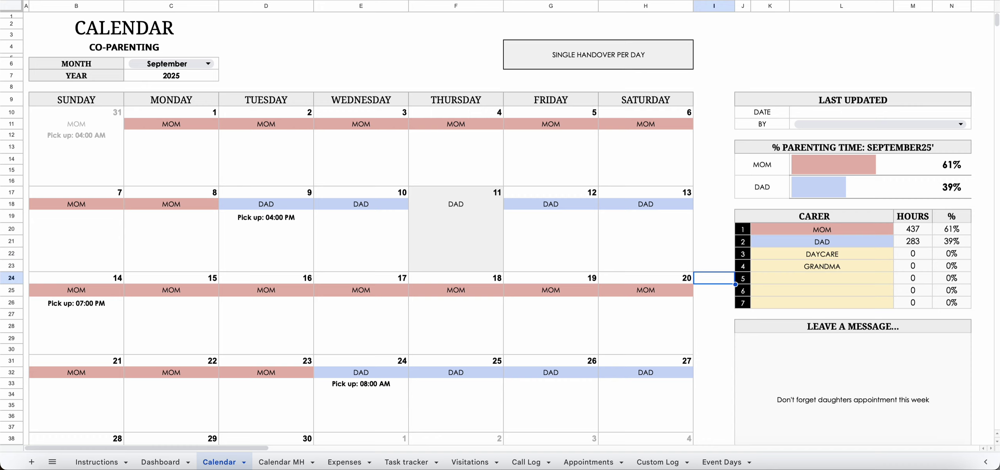
pyautogui.press('Down')
pyautogui.press('Down')
pyautogui.press('Down')
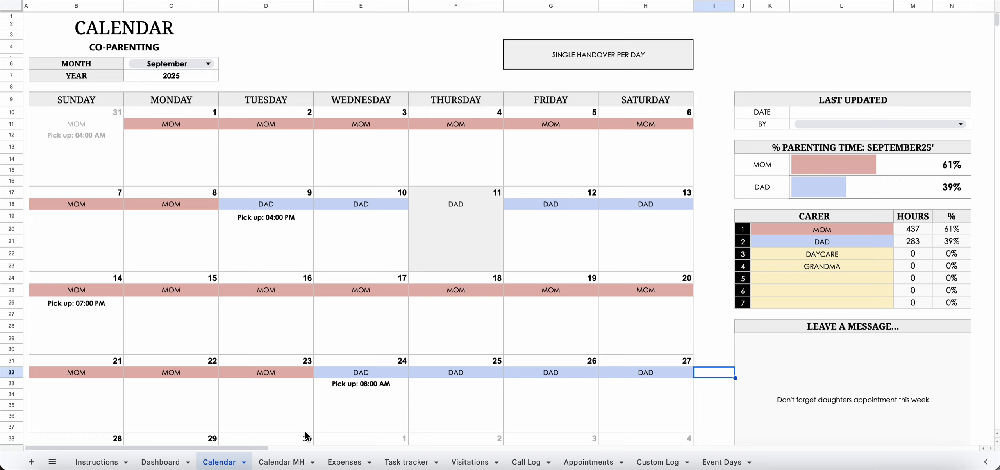
# - Open the Calendar MH sheet and examine the handovers listed for Tuesday, September 2
pyautogui.click(287, 462)
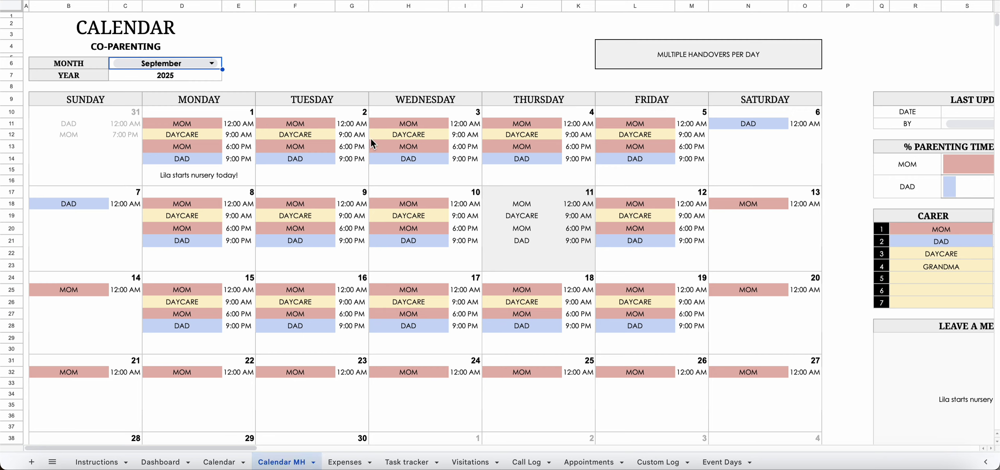
pyautogui.click(315, 136)
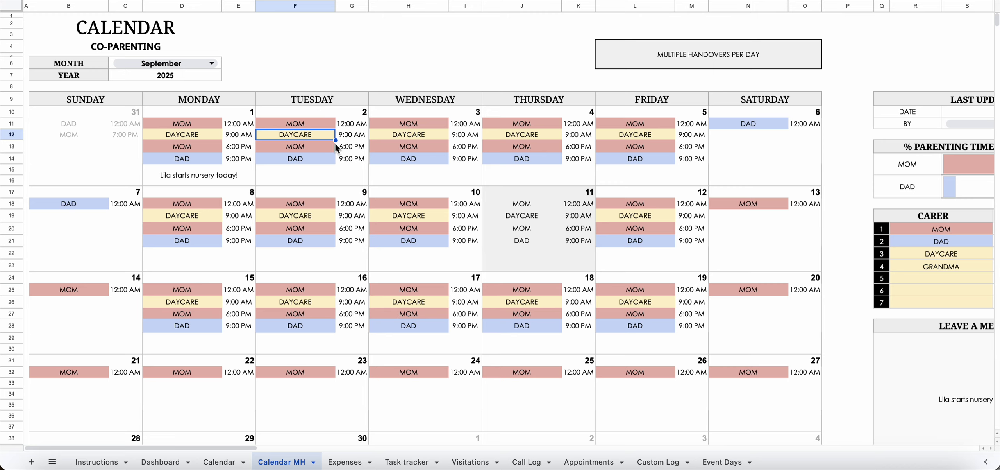
pyautogui.click(344, 79)
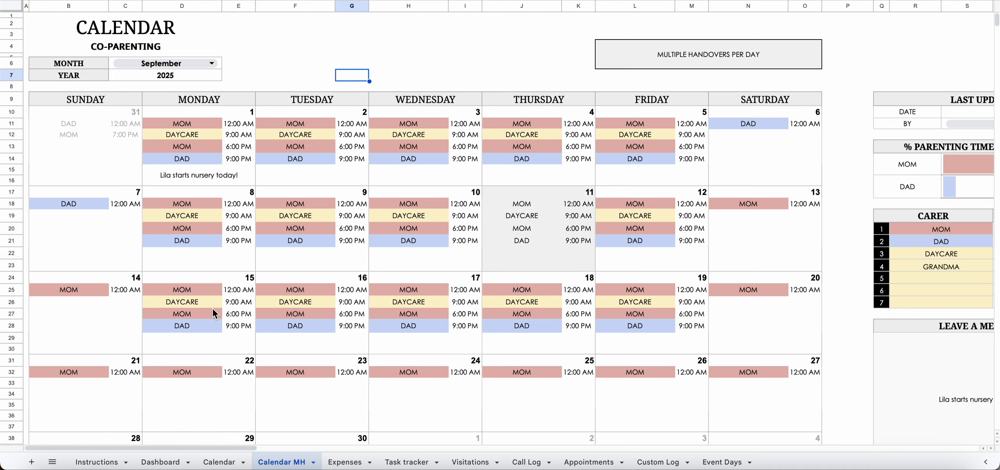
# - Return to the Calendar sheet and review September 2025 down to its last week and back up to the month settings
pyautogui.click(227, 460)
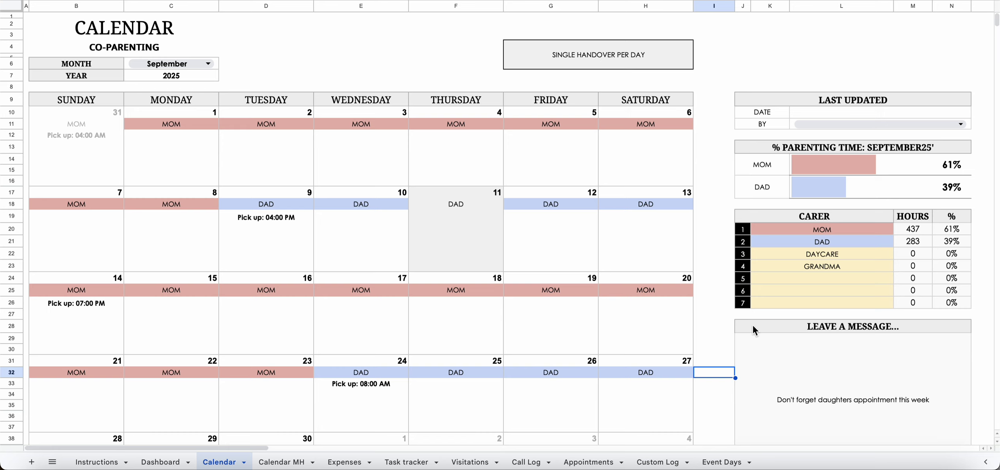
pyautogui.press('Down')
pyautogui.press('Down')
pyautogui.press('Down')
pyautogui.press('Down')
pyautogui.press('Down')
pyautogui.press('Down')
pyautogui.press('Down')
pyautogui.press('Down')
pyautogui.press('Down')
pyautogui.press('Down')
pyautogui.press('Down')
pyautogui.press('Down')
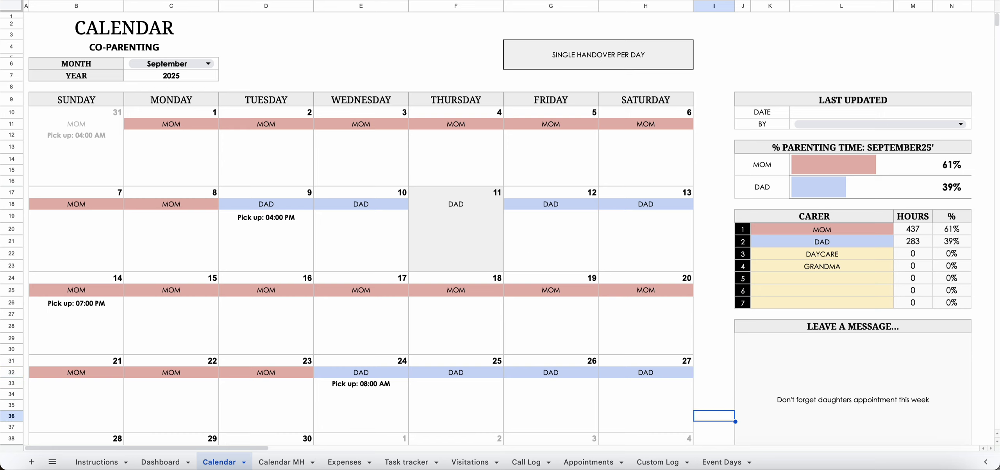
pyautogui.press('Down')
pyautogui.press('Up')
pyautogui.press('Up')
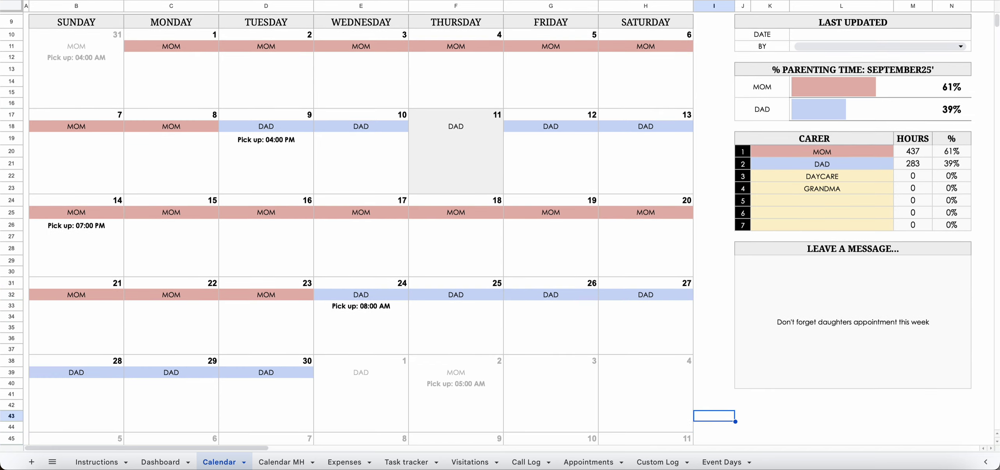
pyautogui.press('Up')
pyautogui.press('Up')
pyautogui.press('Up')
pyautogui.press('Up')
pyautogui.press('Up')
pyautogui.press('Up')
pyautogui.press('Up')
pyautogui.press('Up')
pyautogui.press('Up')
pyautogui.press('Up')
pyautogui.press('Up')
pyautogui.press('Up')
pyautogui.press('Up')
pyautogui.press('Up')
pyautogui.press('Up')
pyautogui.press('Up')
pyautogui.press('Up')
pyautogui.press('Up')
pyautogui.press('Up')
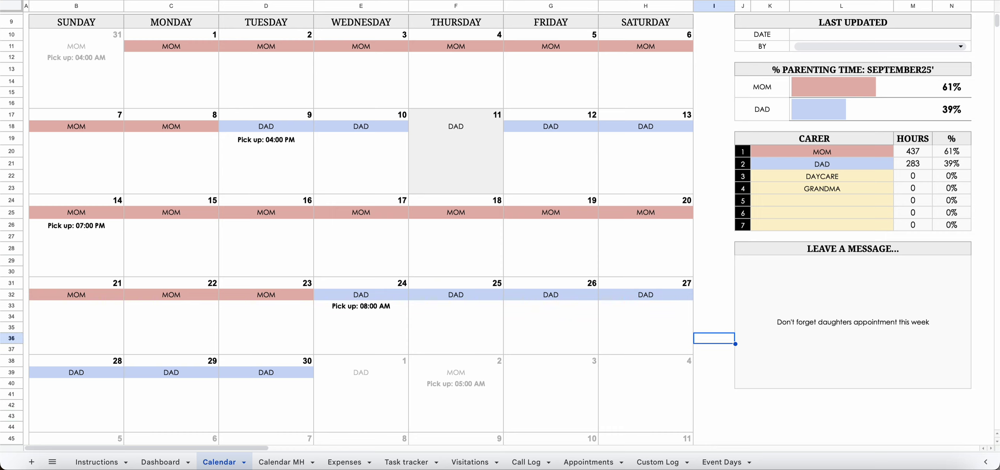
pyautogui.press('Up')
pyautogui.press('Up')
pyautogui.press('Up')
pyautogui.press('Up')
pyautogui.press('Up')
pyautogui.press('Up')
pyautogui.press('Up')
pyautogui.press('Up')
pyautogui.press('Up')
pyautogui.press('Up')
pyautogui.press('Up')
pyautogui.press('Up')
pyautogui.press('Up')
pyautogui.press('Up')
pyautogui.press('Up')
pyautogui.press('Up')
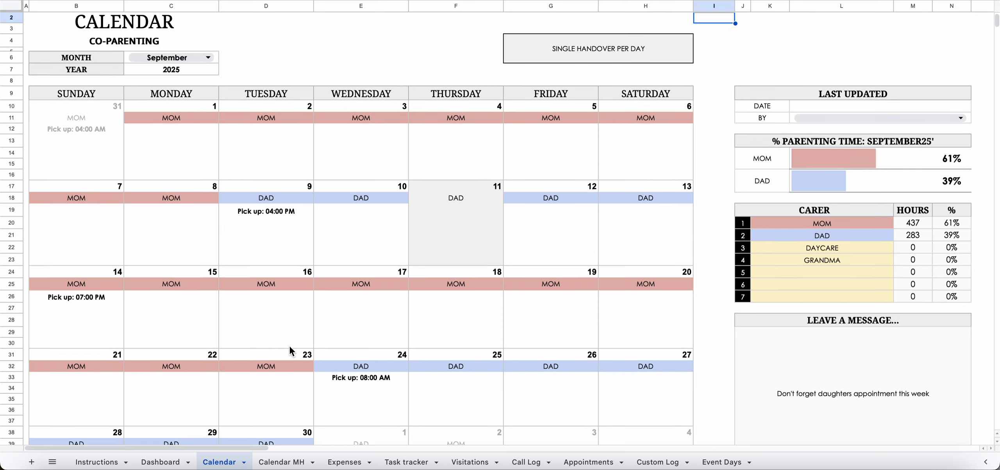
# - Set the month of the single-handover calendar to October
pyautogui.click(207, 57)
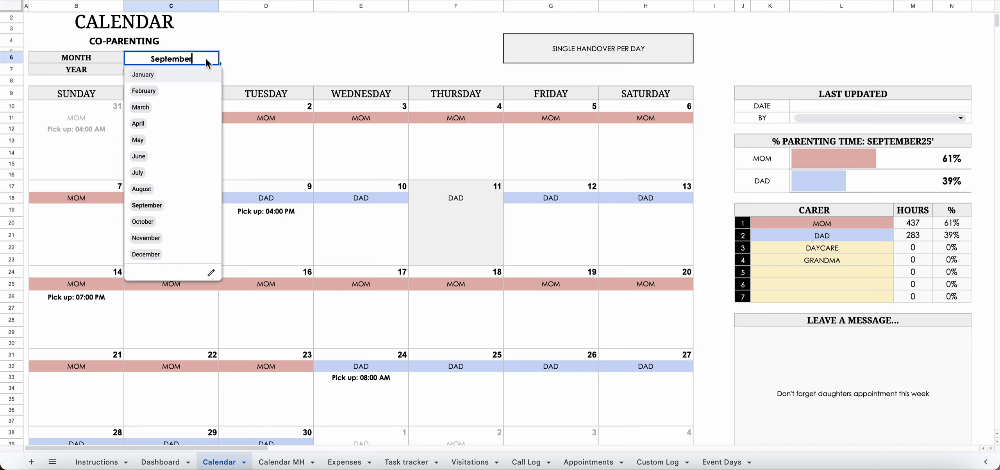
pyautogui.click(183, 228)
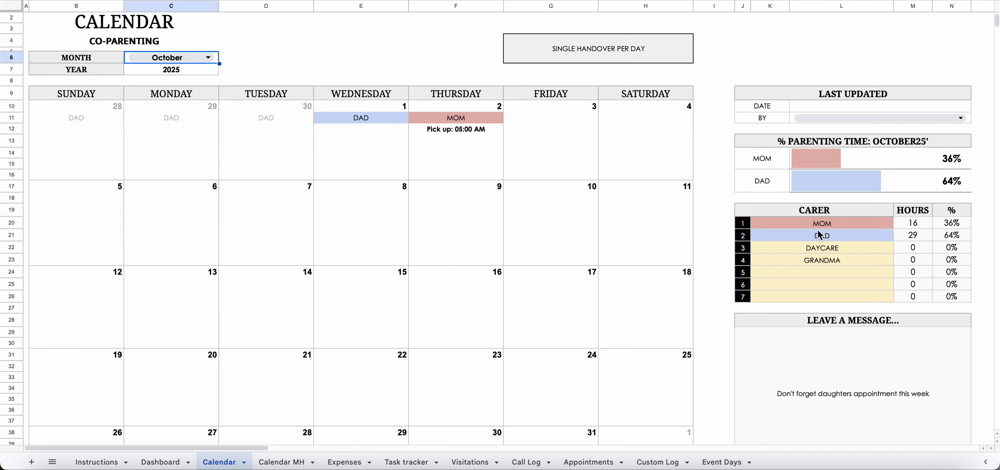
pyautogui.click(385, 152)
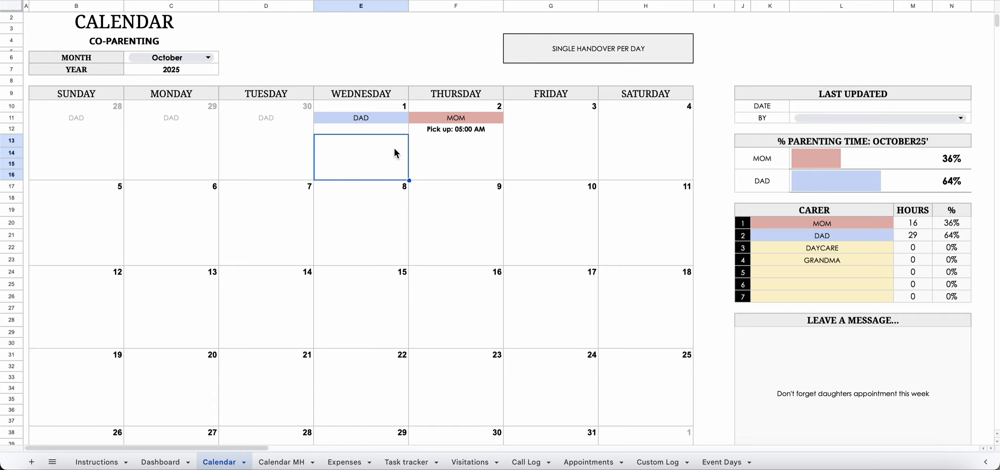
# - Go down to the schedule log below the October calendar and review its entries through the first empty row
pyautogui.click(719, 301)
pyautogui.press('Down')
pyautogui.press('Down')
pyautogui.press('Down')
pyautogui.press('Down')
pyautogui.press('Down')
pyautogui.press('Down')
pyautogui.press('Down')
pyautogui.press('Down')
pyautogui.press('Down')
pyautogui.press('Down')
pyautogui.press('Down')
pyautogui.press('Down')
pyautogui.press('Down')
pyautogui.press('Down')
pyautogui.press('Down')
pyautogui.press('Down')
pyautogui.press('Down')
pyautogui.press('Down')
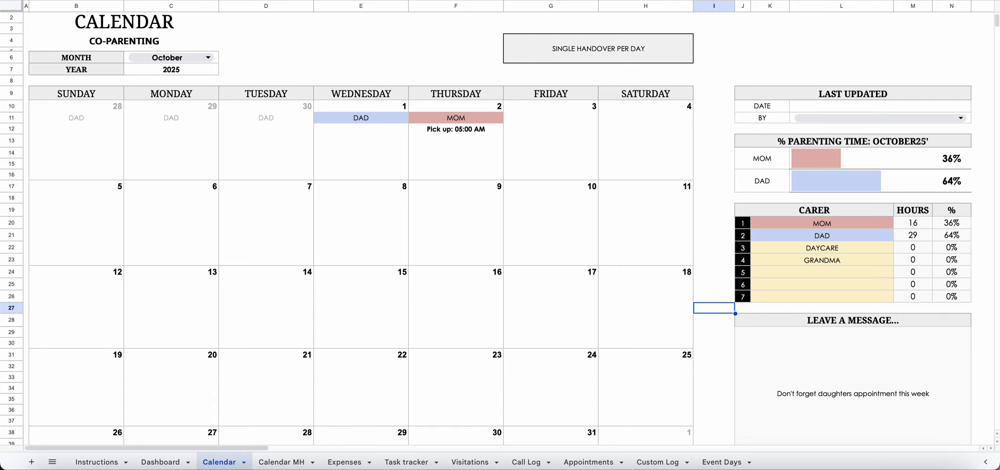
pyautogui.press('Down')
pyautogui.press('Down')
pyautogui.press('Down')
pyautogui.press('Down')
pyautogui.press('Down')
pyautogui.press('Down')
pyautogui.press('Down')
pyautogui.press('Down')
pyautogui.press('Down')
pyautogui.press('Down')
pyautogui.press('Down')
pyautogui.press('Down')
pyautogui.press('Down')
pyautogui.press('Down')
pyautogui.press('Down')
pyautogui.press('Down')
pyautogui.press('Down')
pyautogui.press('Down')
pyautogui.press('Down')
pyautogui.press('Down')
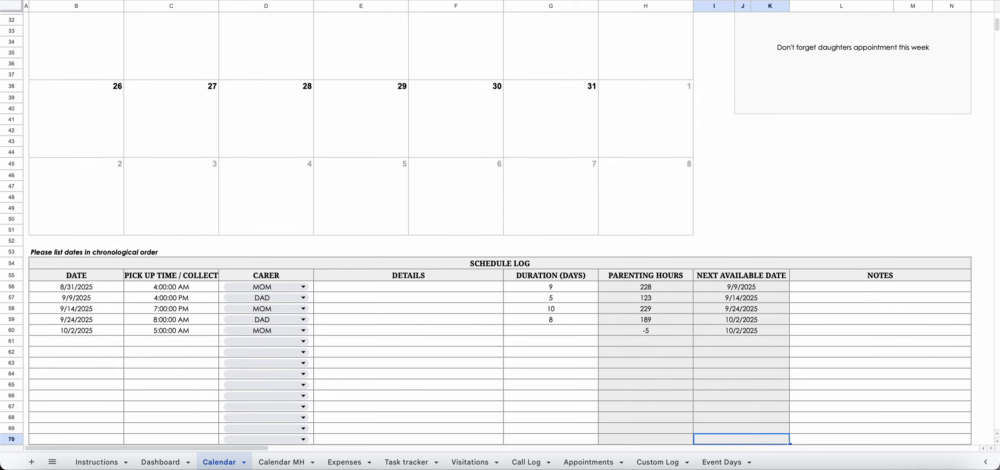
pyautogui.press('Left')
pyautogui.press('Left')
pyautogui.press('Left')
pyautogui.press('Left')
pyautogui.press('Left')
pyautogui.press('Left')
pyautogui.press('Left')
pyautogui.press('Up')
pyautogui.press('Up')
pyautogui.press('Up')
pyautogui.press('Up')
pyautogui.press('Up')
pyautogui.press('Up')
pyautogui.press('Up')
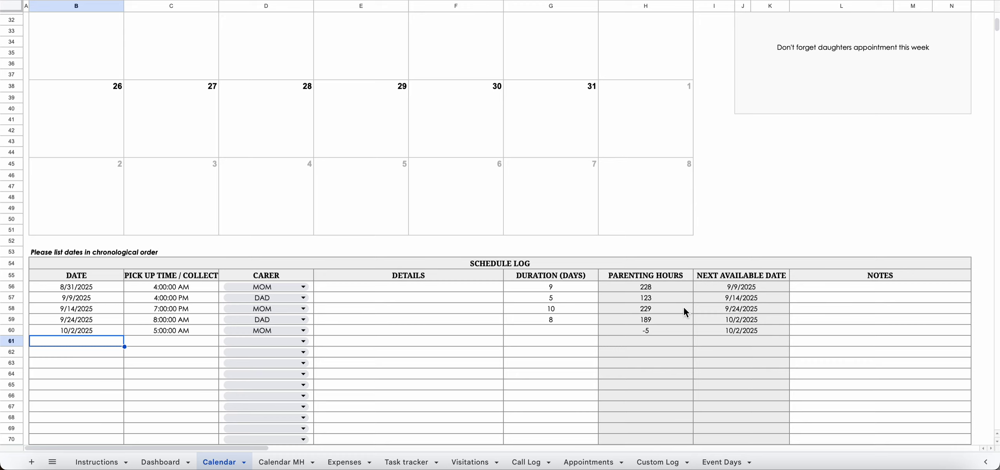
# - Set the duration of the 10/2/2025 entry in the schedule log to 1 day
pyautogui.click(565, 335)
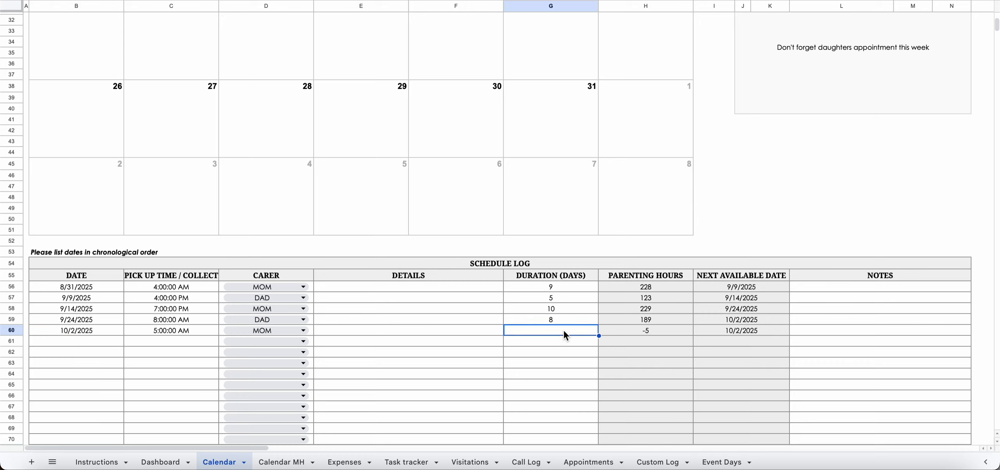
pyautogui.write('1')
pyautogui.press('Return')
# - Check the next available date calculated for the 10/2/2025 entry in the schedule log
pyautogui.press('Up')
pyautogui.press('Left')
pyautogui.press('Left')
pyautogui.press('Left')
pyautogui.press('Left')
pyautogui.press('Left')
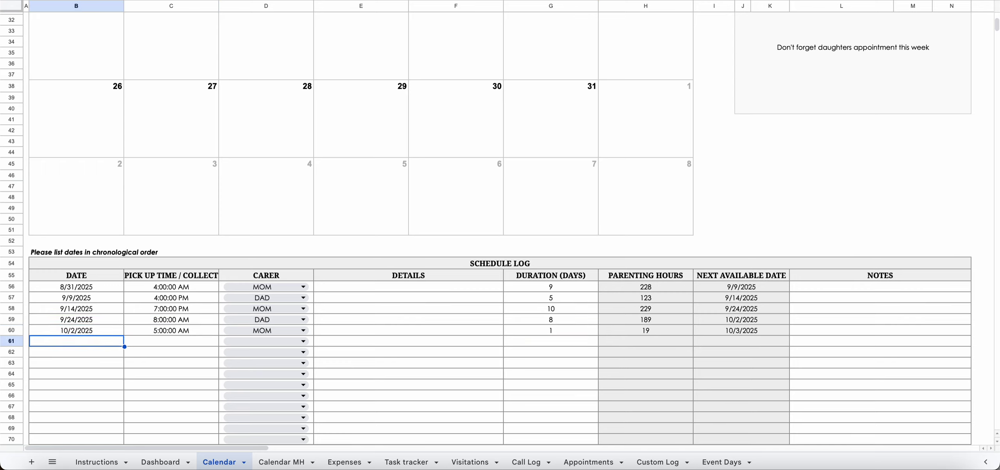
pyautogui.press('Right')
pyautogui.press('Right')
pyautogui.press('Right')
pyautogui.press('Right')
pyautogui.press('Right')
pyautogui.press('Right')
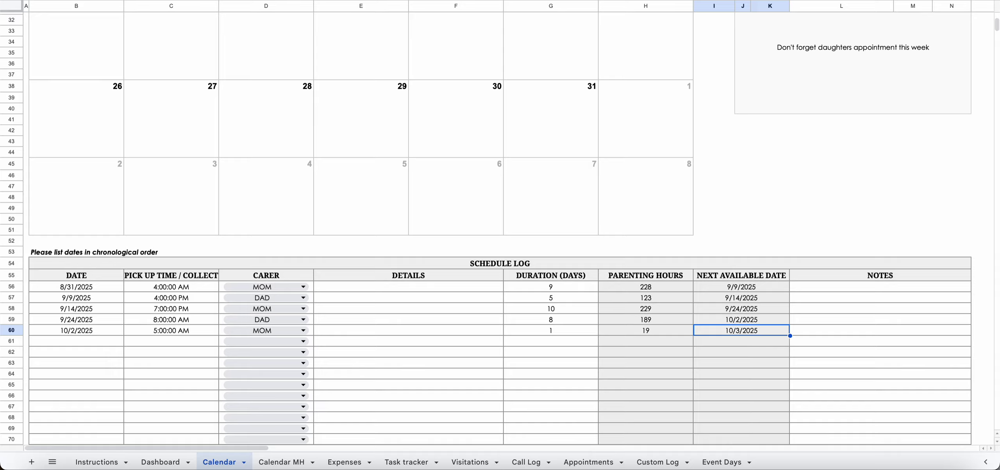
# - Return to the October calendar and examine how Thursday 2 and Friday 3 are filled in
pyautogui.press('Left')
pyautogui.press('Left')
pyautogui.press('Up')
pyautogui.press('Up')
pyautogui.press('Up')
pyautogui.press('Up')
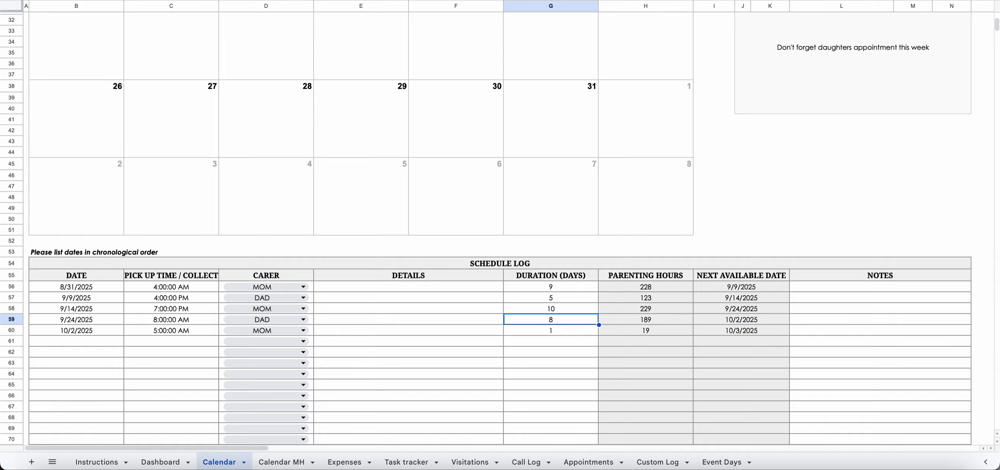
pyautogui.press('Up')
pyautogui.press('Up')
pyautogui.press('Up')
pyautogui.press('Up')
pyautogui.press('Up')
pyautogui.press('Up')
pyautogui.press('Up')
pyautogui.press('Up')
pyautogui.press('Up')
pyautogui.press('Up')
pyautogui.press('Up')
pyautogui.press('Up')
pyautogui.press('Up')
pyautogui.press('Up')
pyautogui.press('Up')
pyautogui.press('Up')
pyautogui.press('Up')
pyautogui.press('Up')
pyautogui.press('Up')
pyautogui.press('Up')
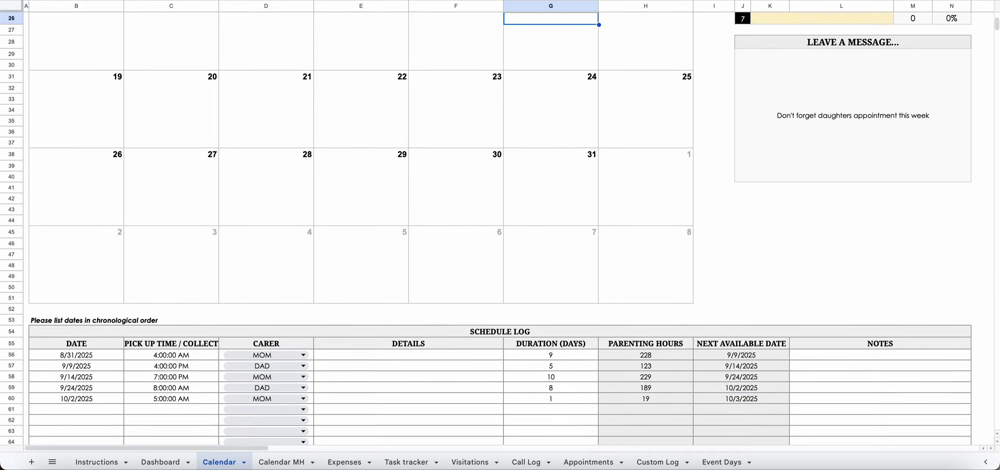
pyautogui.press('Up')
pyautogui.press('Up')
pyautogui.press('Up')
pyautogui.press('Up')
pyautogui.press('Up')
pyautogui.press('Up')
pyautogui.press('Up')
pyautogui.press('Up')
pyautogui.press('Up')
pyautogui.press('Down')
pyautogui.press('Down')
pyautogui.press('Down')
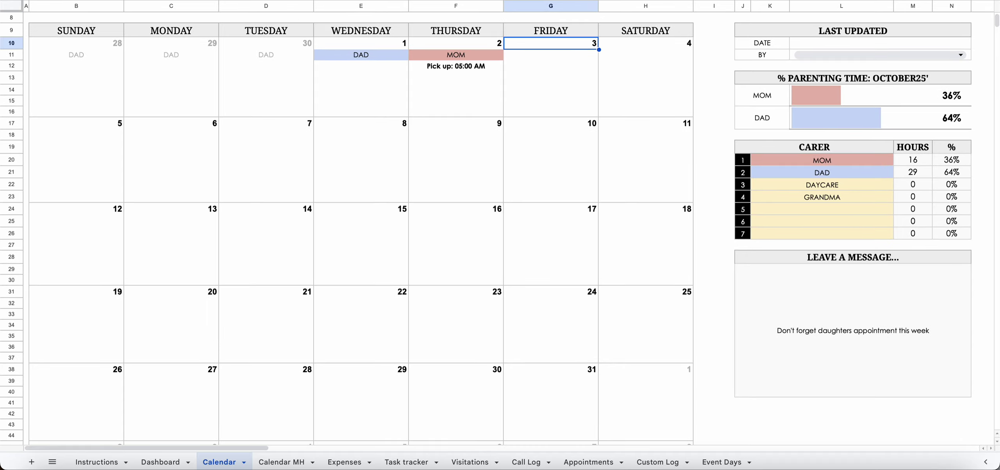
# - Start a new schedule log entry in the first empty row with the date 10/3/2025
pyautogui.press('Down')
pyautogui.press('Down')
pyautogui.press('Down')
pyautogui.press('Down')
pyautogui.press('Down')
pyautogui.press('Down')
pyautogui.press('Down')
pyautogui.press('Down')
pyautogui.press('Down')
pyautogui.press('Down')
pyautogui.press('Down')
pyautogui.press('Down')
pyautogui.press('Down')
pyautogui.press('Down')
pyautogui.press('Down')
pyautogui.press('Down')
pyautogui.press('Down')
pyautogui.press('Down')
pyautogui.press('Down')
pyautogui.press('Down')
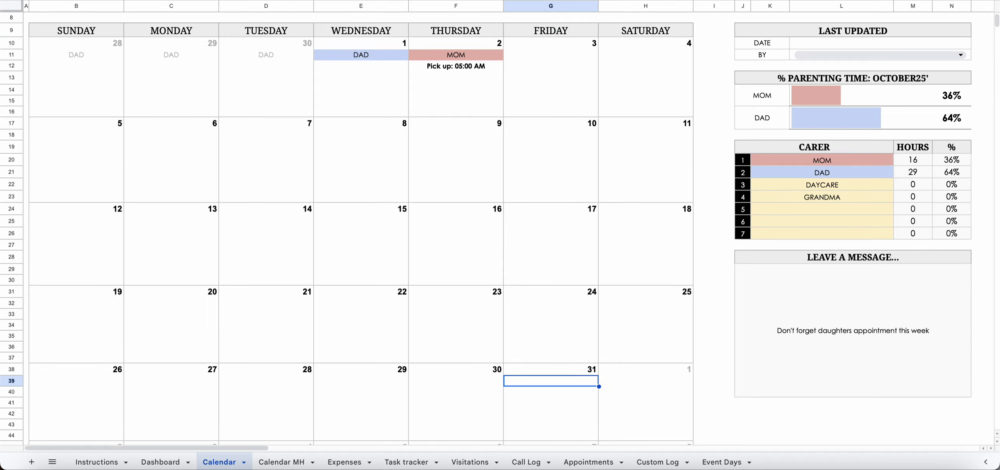
pyautogui.press('Down')
pyautogui.press('Down')
pyautogui.press('Down')
pyautogui.press('Down')
pyautogui.press('Down')
pyautogui.press('Down')
pyautogui.press('Down')
pyautogui.press('Down')
pyautogui.press('Down')
pyautogui.press('Down')
pyautogui.press('Down')
pyautogui.press('Down')
pyautogui.press('Down')
pyautogui.press('Down')
pyautogui.press('Down')
pyautogui.press('Down')
pyautogui.press('Down')
pyautogui.press('Down')
pyautogui.press('Down')
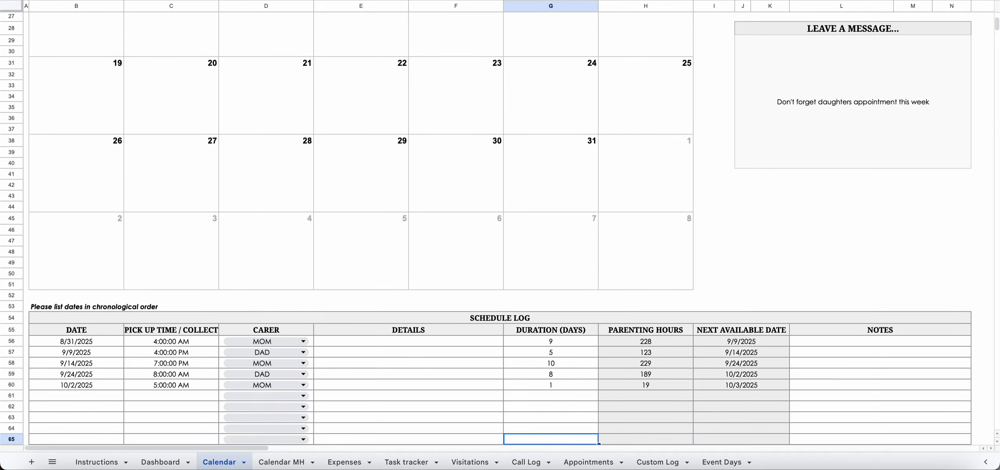
pyautogui.doubleClick(98, 374)
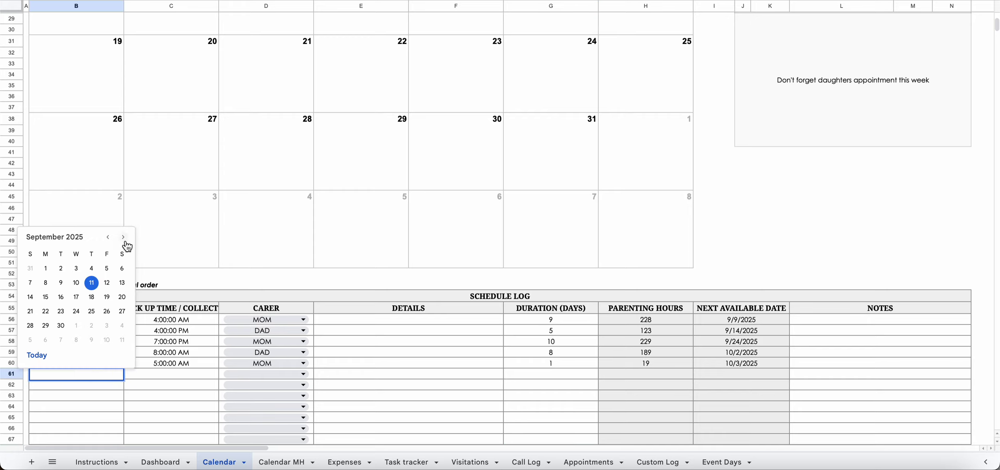
pyautogui.click(123, 237)
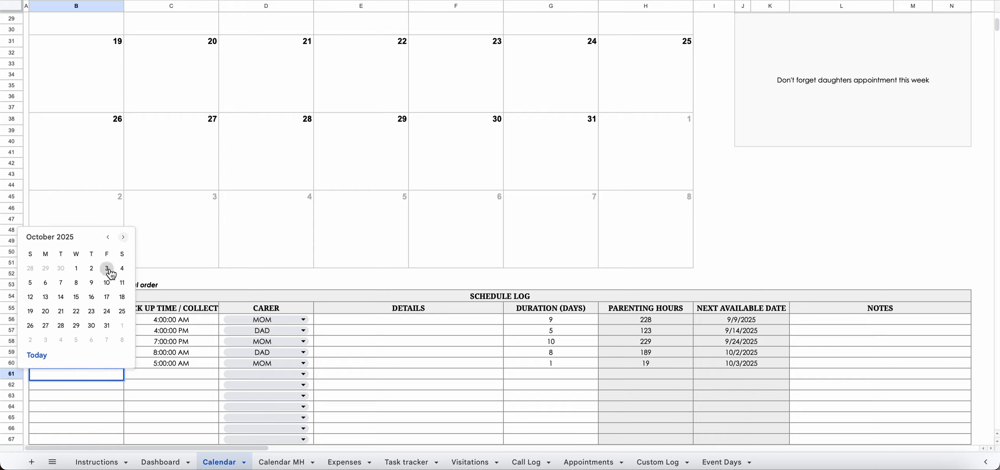
pyautogui.click(106, 268)
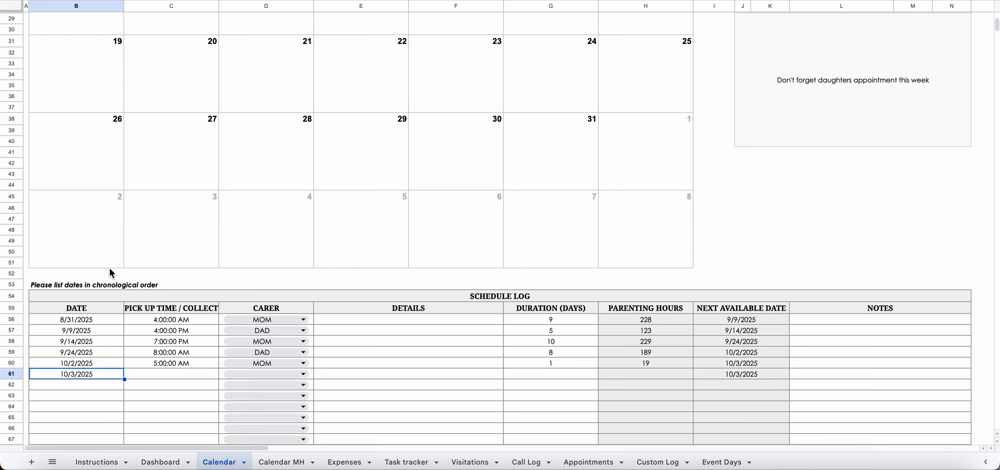
# - Set the pick-up time of the 10/3/2025 entry to 13:00 and its carer to DAD
pyautogui.click(171, 377)
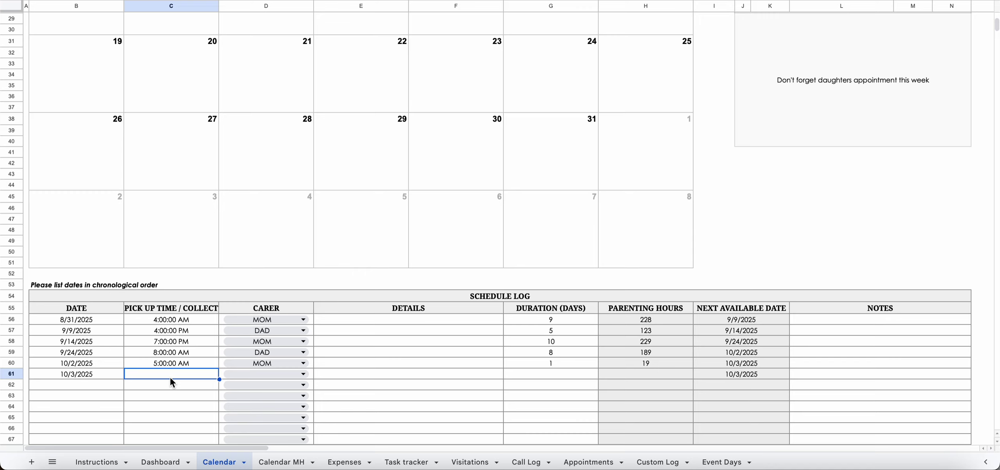
pyautogui.write('13')
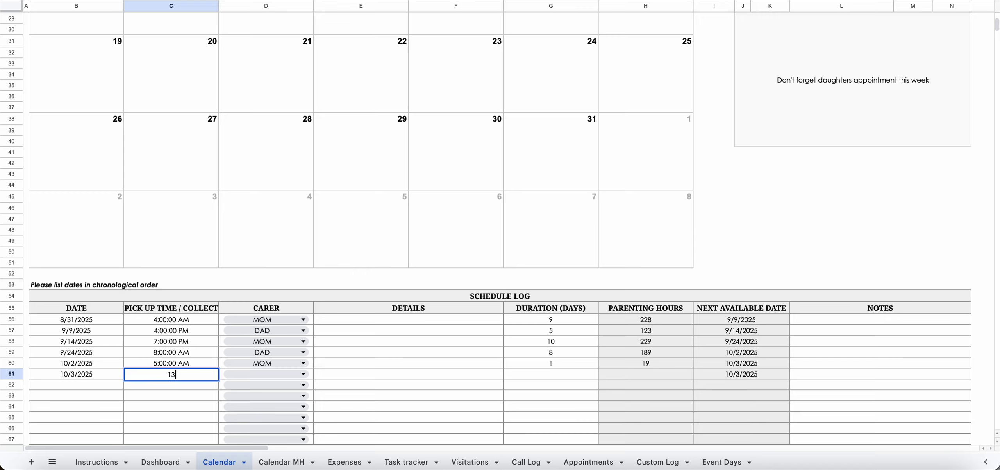
pyautogui.write(':00')
pyautogui.press('Return')
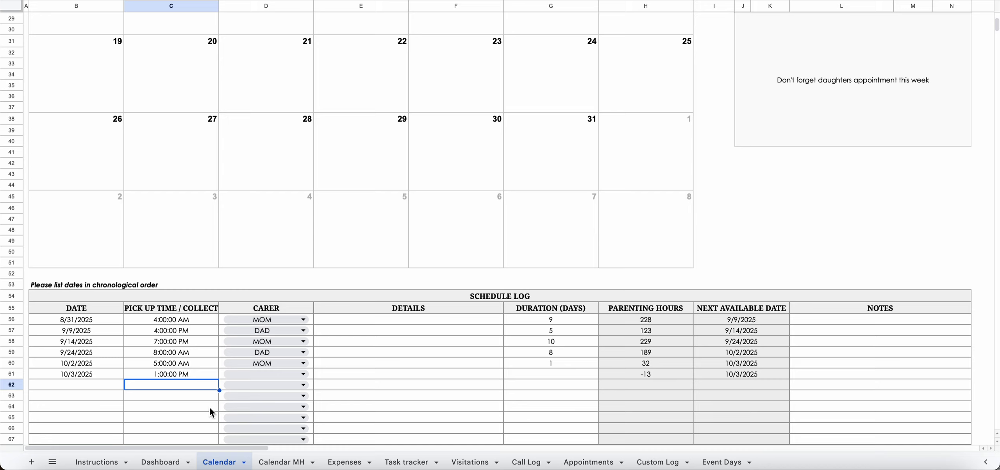
pyautogui.click(282, 373)
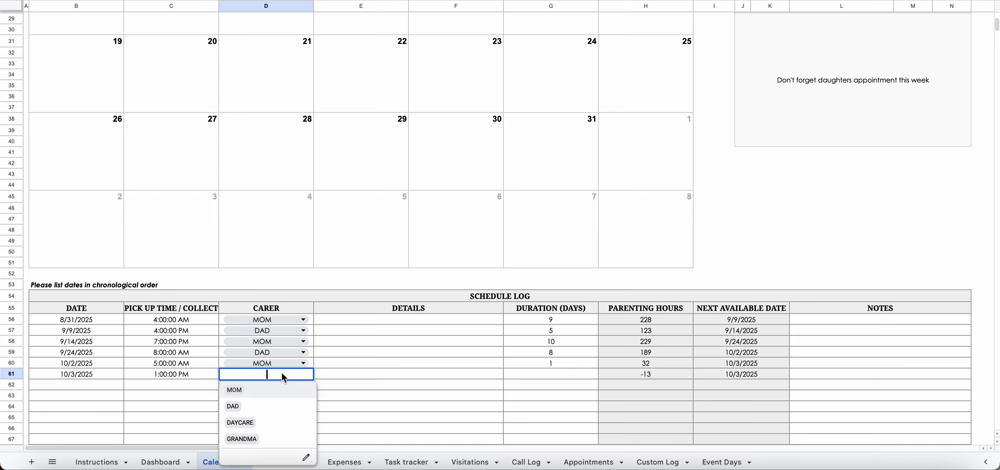
pyautogui.click(251, 406)
# - Add the details "Earlier pick-up than usual" to the 10/3/2025 entry and set its duration to 3 days
pyautogui.click(421, 375)
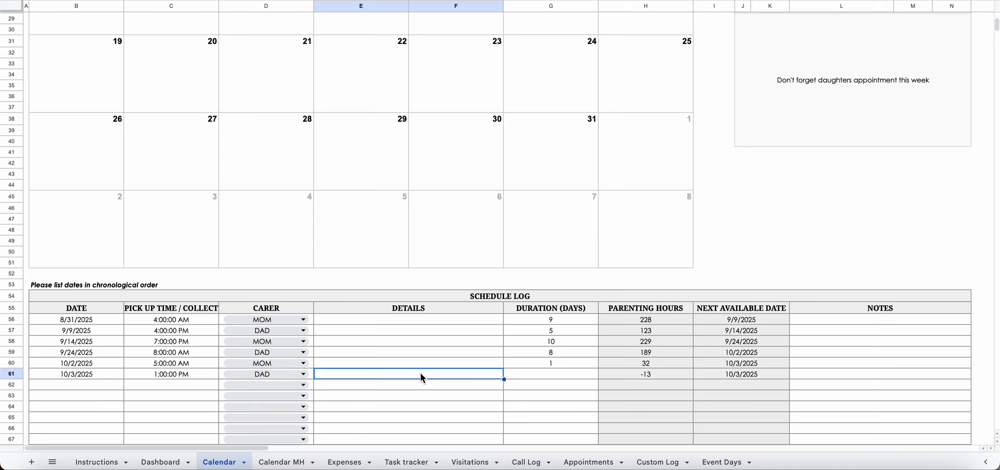
pyautogui.write('Earlier pick-up than usual')
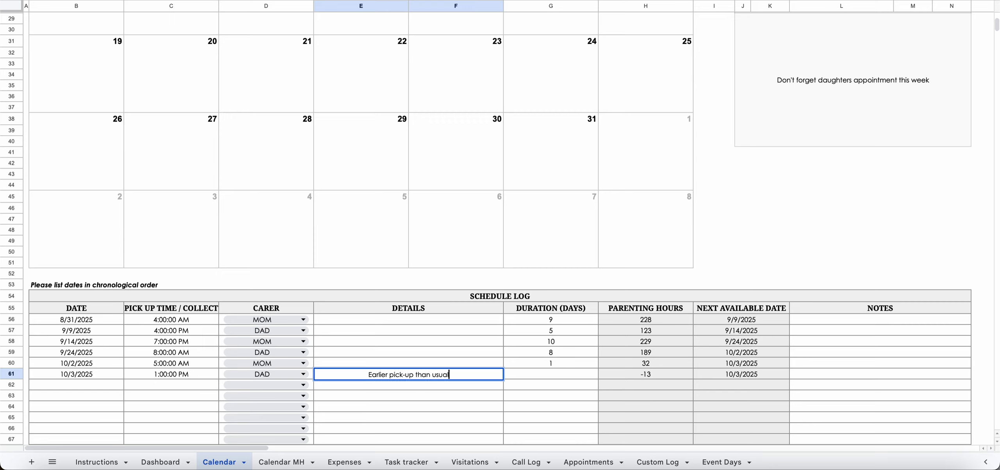
pyautogui.press('Tab')
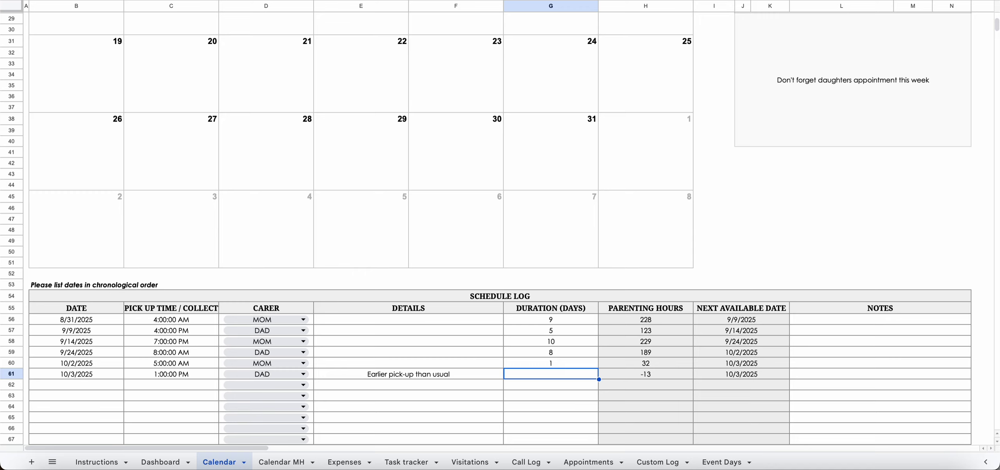
pyautogui.write('3')
pyautogui.press('Return')
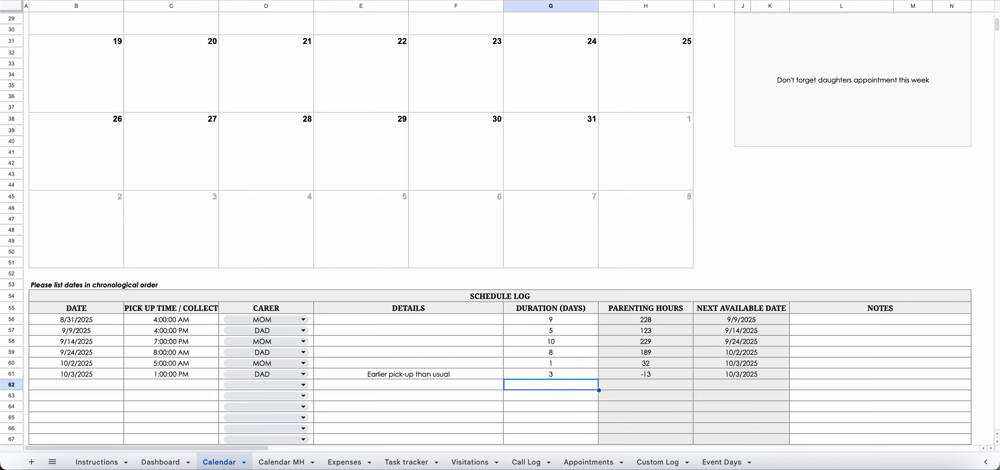
# - Compare the parenting hours of the 10/2/2025 and 10/3/2025 entries with their pick-up times in the schedule log
pyautogui.press('Up')
pyautogui.press('Right')
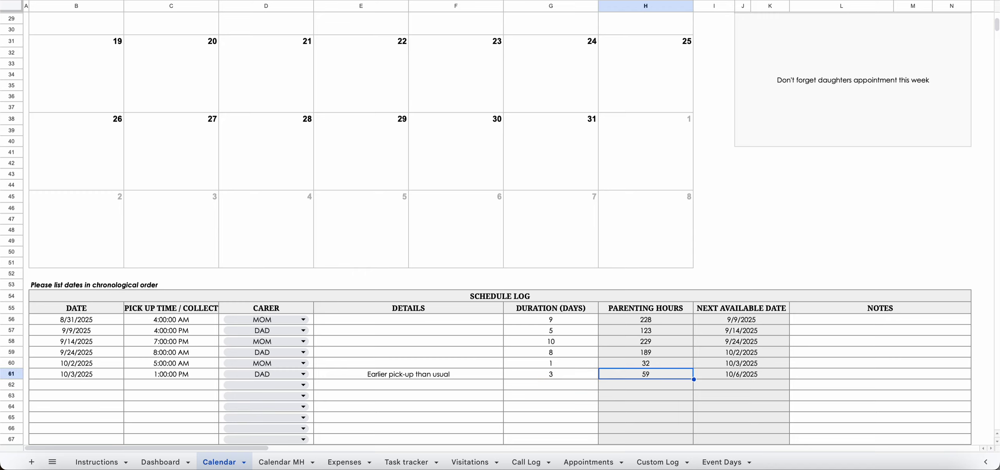
pyautogui.press('Up')
pyautogui.press('Down')
pyautogui.press('Up')
pyautogui.press('Up')
pyautogui.press('Up')
pyautogui.press('Down')
pyautogui.press('Down')
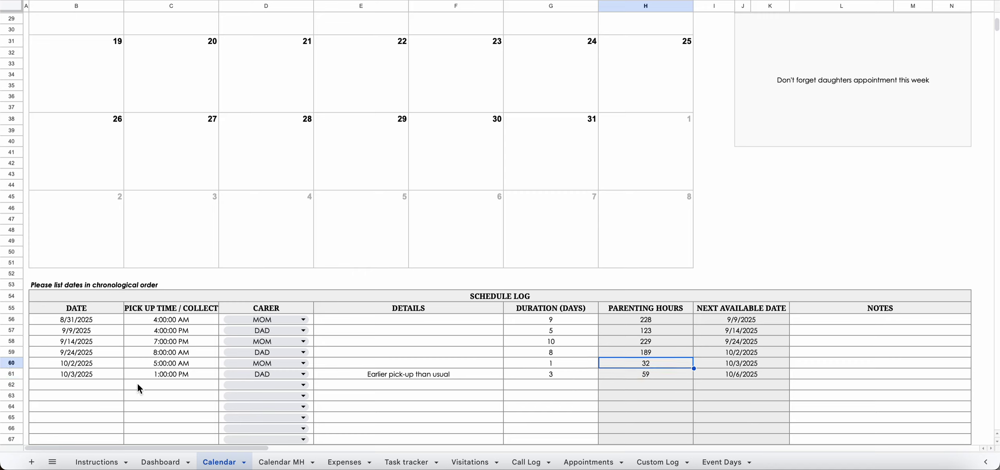
pyautogui.click(172, 355)
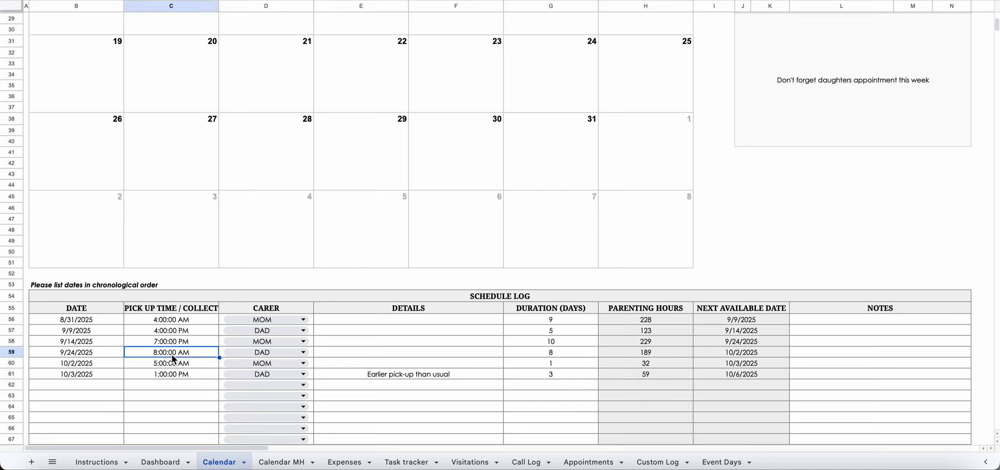
pyautogui.click(189, 374)
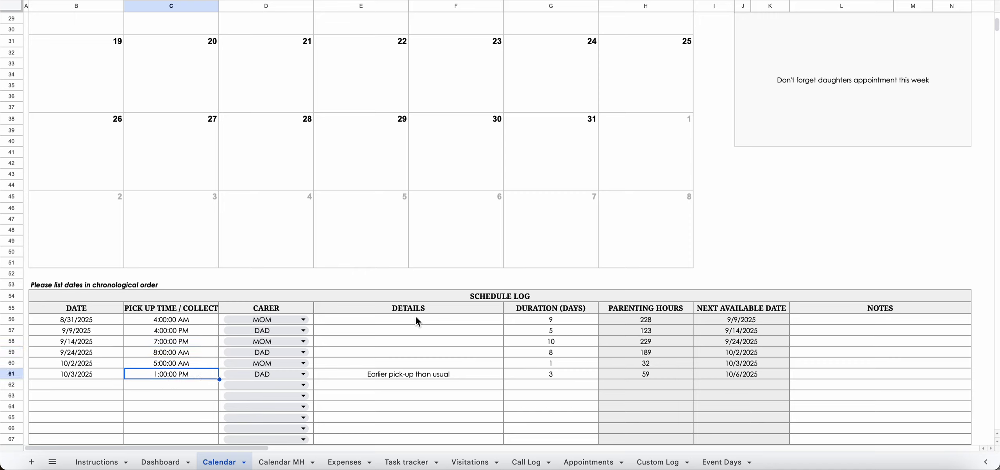
pyautogui.click(664, 367)
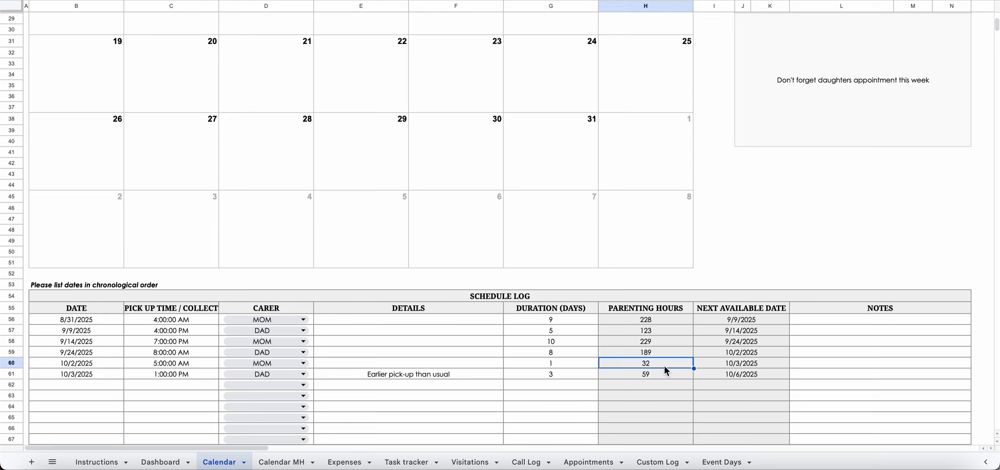
# - Try a 13:00 pick-up time in row 62, check the parenting hours of the 10/3/2025 entry, and undo the trial time
pyautogui.click(200, 386)
pyautogui.doubleClick(201, 385)
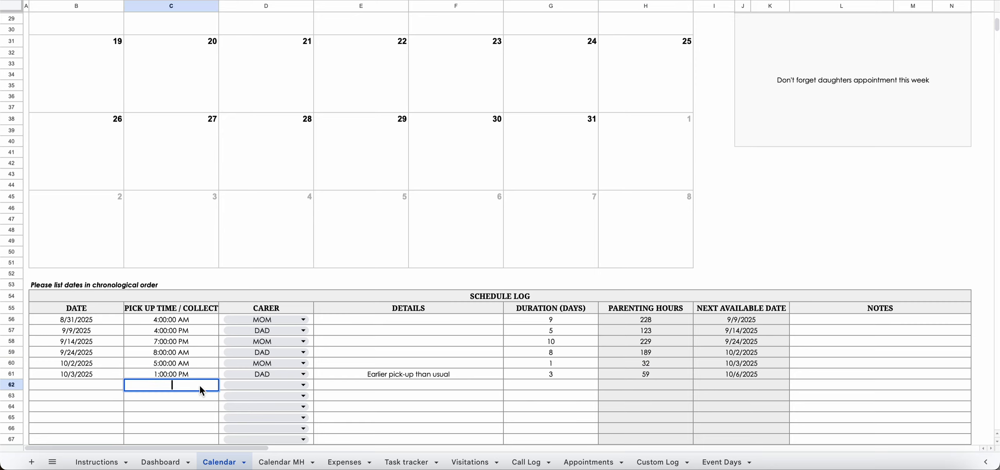
pyautogui.write('13:00')
pyautogui.press('Return')
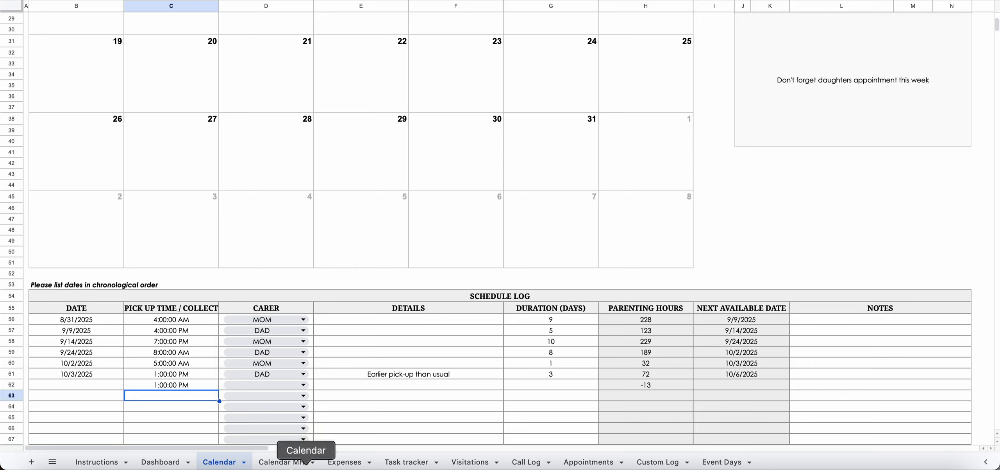
pyautogui.click(653, 376)
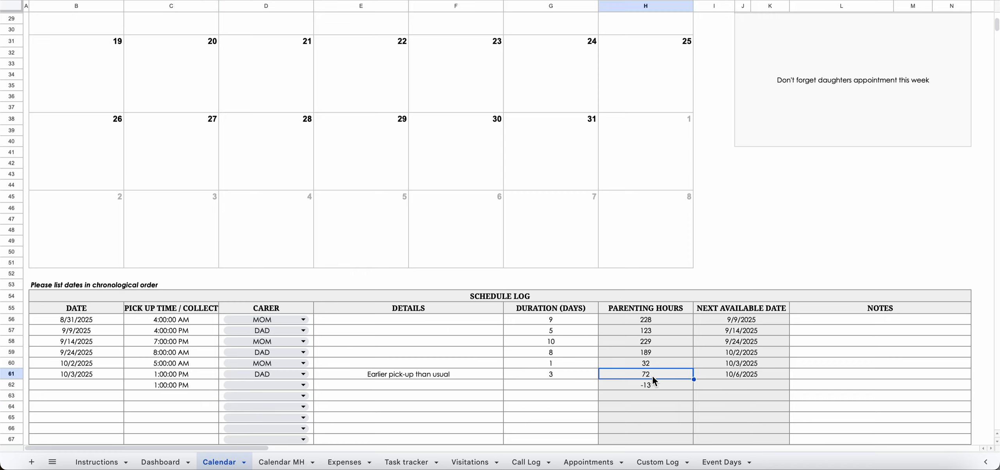
pyautogui.hotkey('ctrl', 'z')
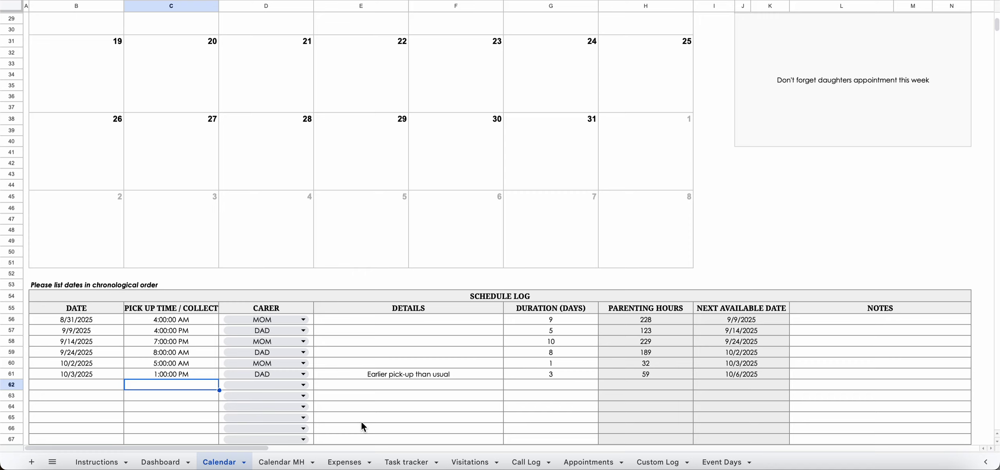
# - Enter durations of 2, 2, 5 and 5 days in rows 62 to 65 of the schedule log
pyautogui.click(375, 385)
pyautogui.press('Left')
pyautogui.press('Left')
pyautogui.press('Left')
pyautogui.press('Right')
pyautogui.press('Right')
pyautogui.press('Right')
pyautogui.press('Right')
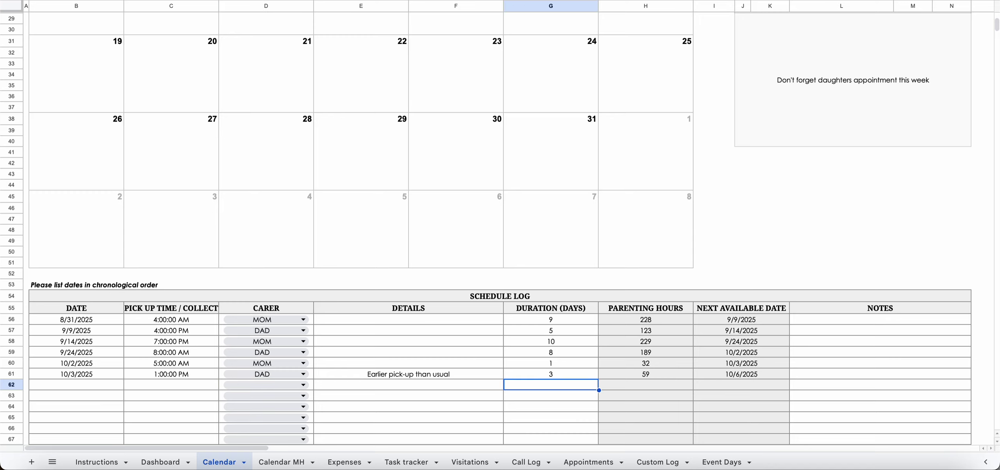
pyautogui.write('2')
pyautogui.press('Return')
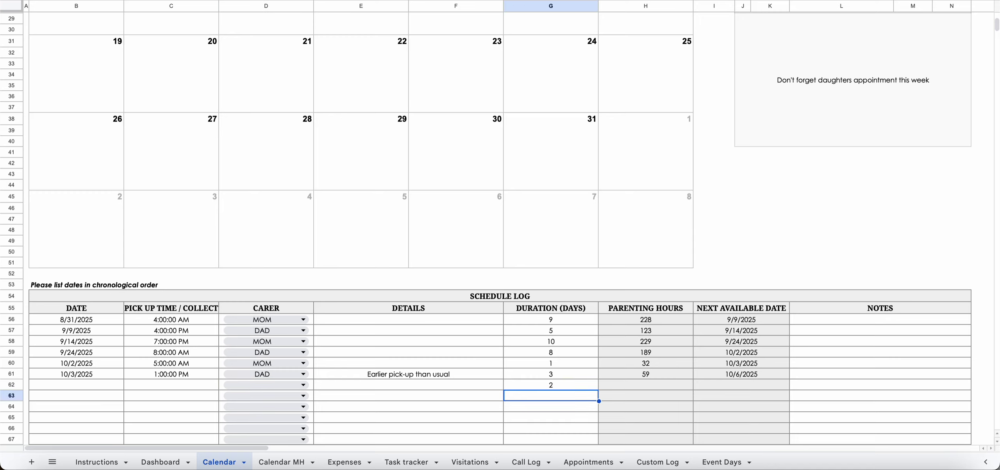
pyautogui.write('2')
pyautogui.press('Return')
pyautogui.write('5')
pyautogui.press('Return')
pyautogui.write('5')
pyautogui.press('Return')
# - Set the date in row 62 with a formula that references the next available date of the 10/3/2025 entry, =I61
pyautogui.press('Left')
pyautogui.press('Left')
pyautogui.press('Left')
pyautogui.press('Left')
pyautogui.press('Left')
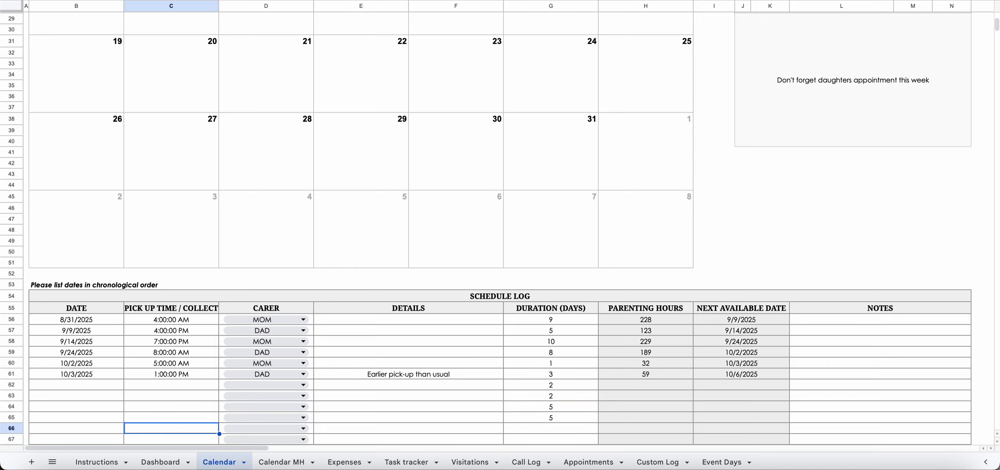
pyautogui.press('Down')
pyautogui.press('Down')
pyautogui.press('Down')
pyautogui.press('Down')
pyautogui.press('Right')
pyautogui.press('Up')
pyautogui.press('Up')
pyautogui.press('Up')
pyautogui.press('Up')
pyautogui.press('Up')
pyautogui.press('Up')
pyautogui.press('Up')
pyautogui.press('Up')
pyautogui.write('=')
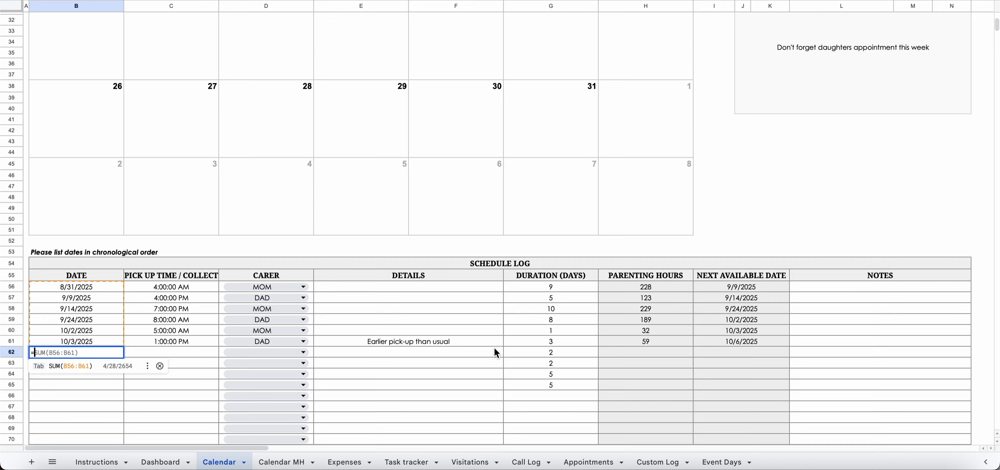
pyautogui.click(748, 341)
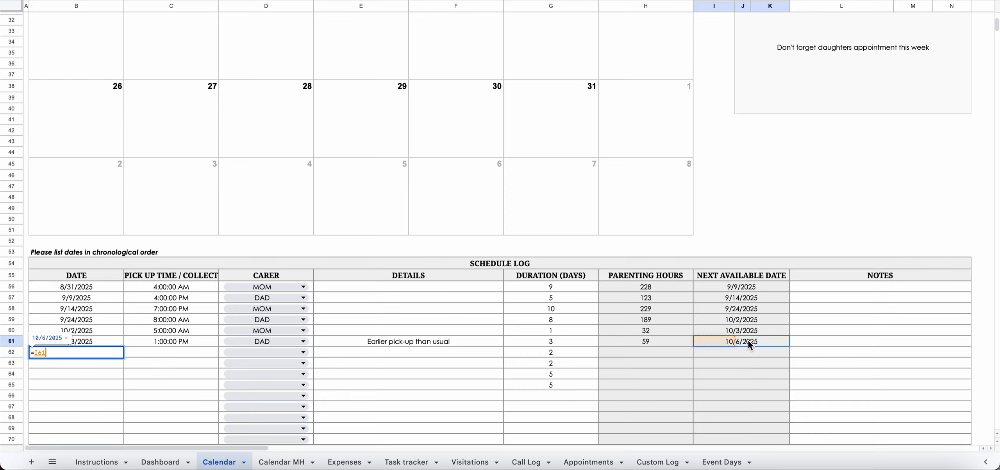
pyautogui.press('Return')
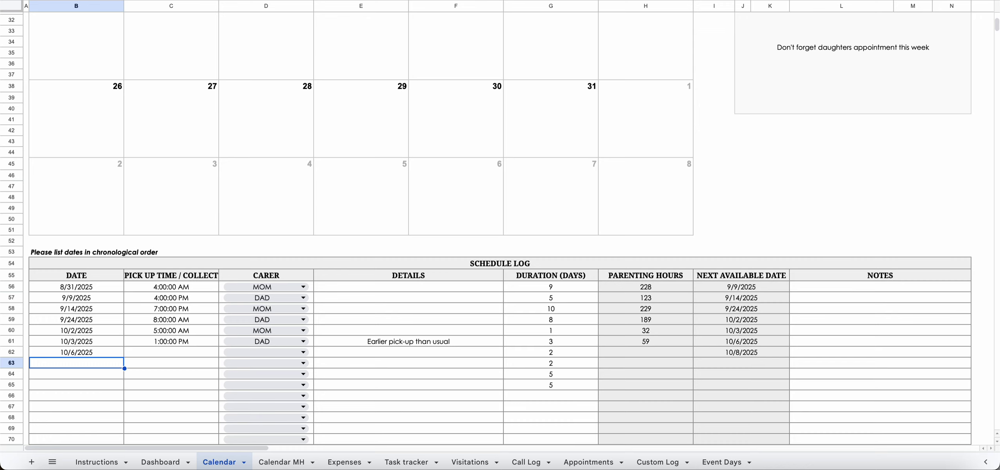
# - Continue the 2, 2, 5, 5 day duration pattern through rows 66 to 73 of the schedule log
pyautogui.click(111, 354)
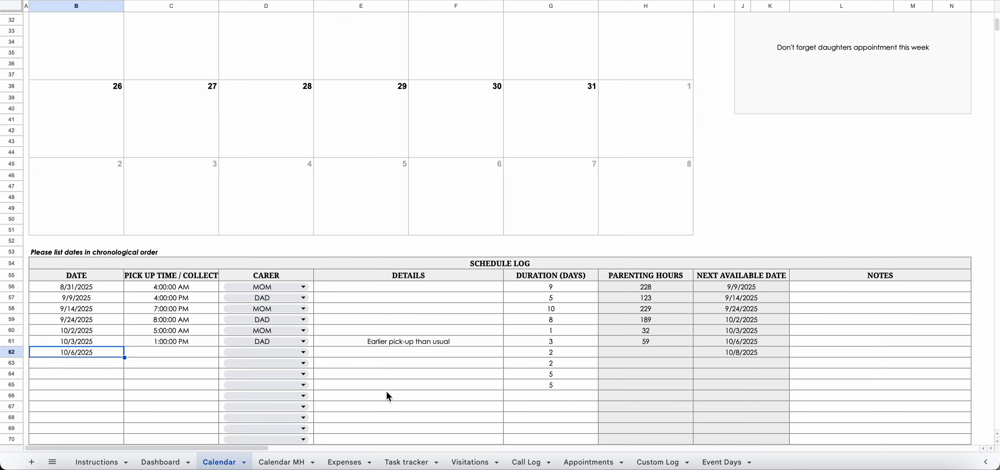
pyautogui.click(553, 351)
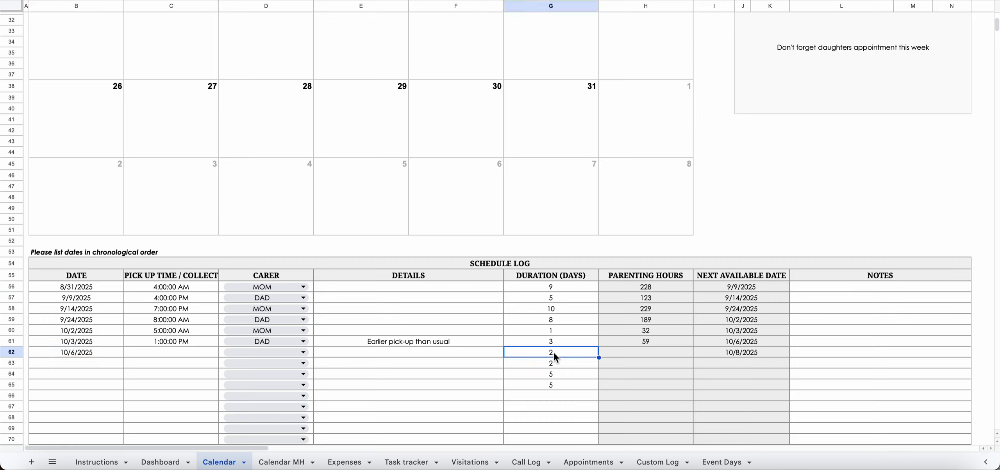
pyautogui.press('Down')
pyautogui.press('Down')
pyautogui.press('Down')
pyautogui.press('Down')
pyautogui.write('2')
pyautogui.press('Return')
pyautogui.write('2')
pyautogui.press('Return')
pyautogui.write('5')
pyautogui.press('Return')
pyautogui.write('5')
pyautogui.press('Return')
pyautogui.write('2')
pyautogui.press('Return')
pyautogui.write('2')
pyautogui.press('Return')
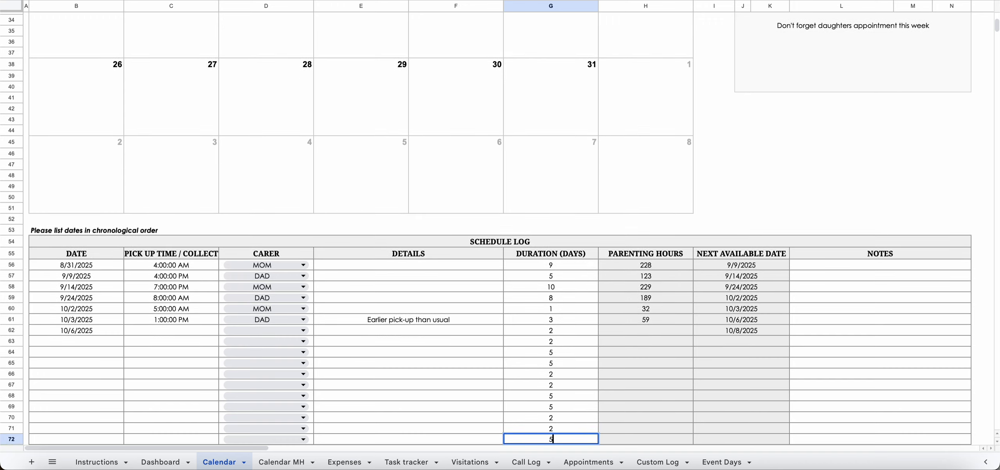
pyautogui.write('5')
pyautogui.press('Return')
pyautogui.write('5')
pyautogui.press('Return')
# - Fill the date formula from row 62 down through row 73 of the schedule log
pyautogui.press('Left')
pyautogui.press('Left')
pyautogui.press('Left')
pyautogui.press('Left')
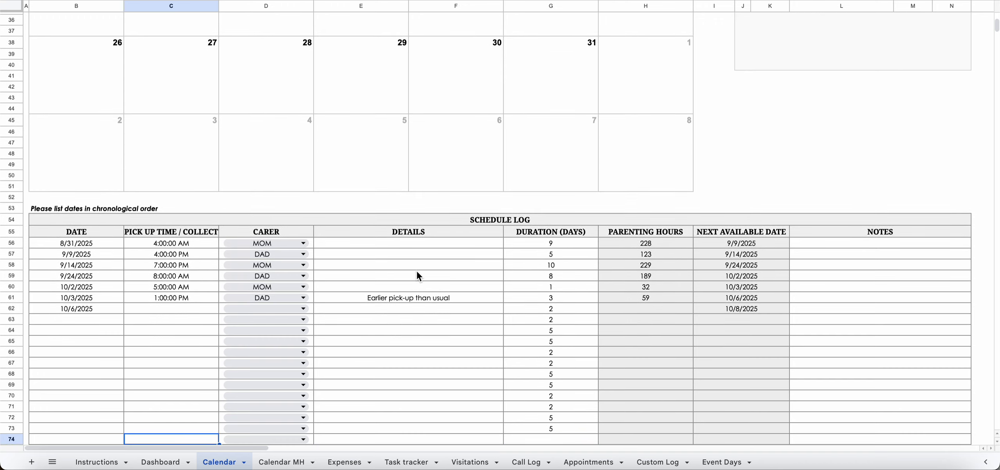
pyautogui.click(99, 312)
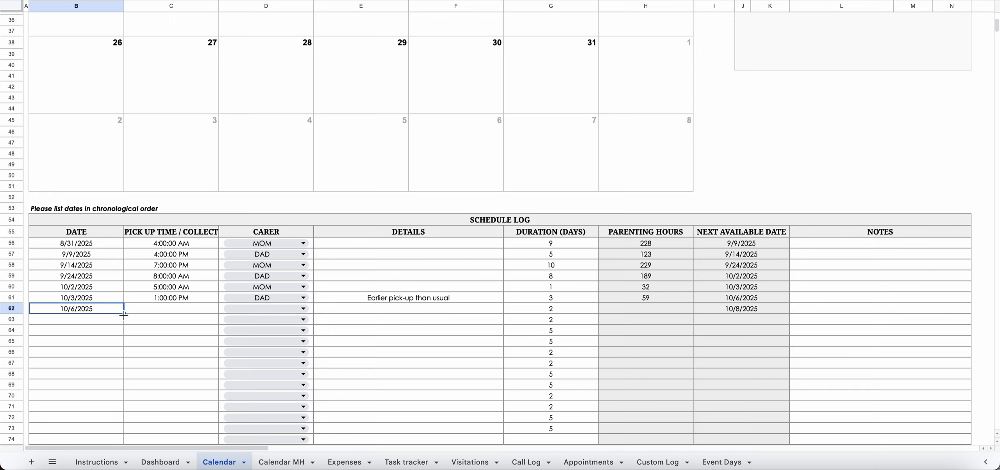
pyautogui.moveTo(125, 343); pyautogui.dragTo(122, 372)
pyautogui.moveTo(116, 436); pyautogui.dragTo(118, 429)
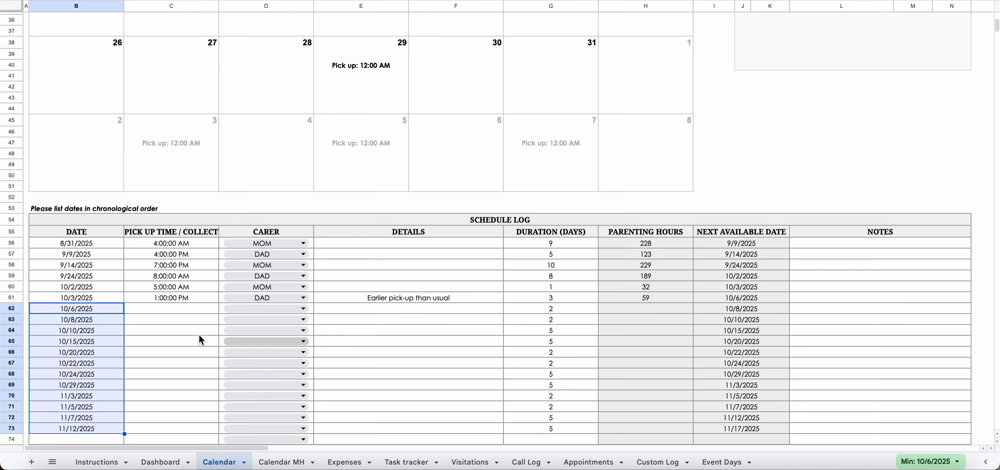
# - Copy the 1:00:00 PM pick-up time of the 10/3/2025 entry into rows 62 to 73
pyautogui.click(178, 308)
pyautogui.press('Up')
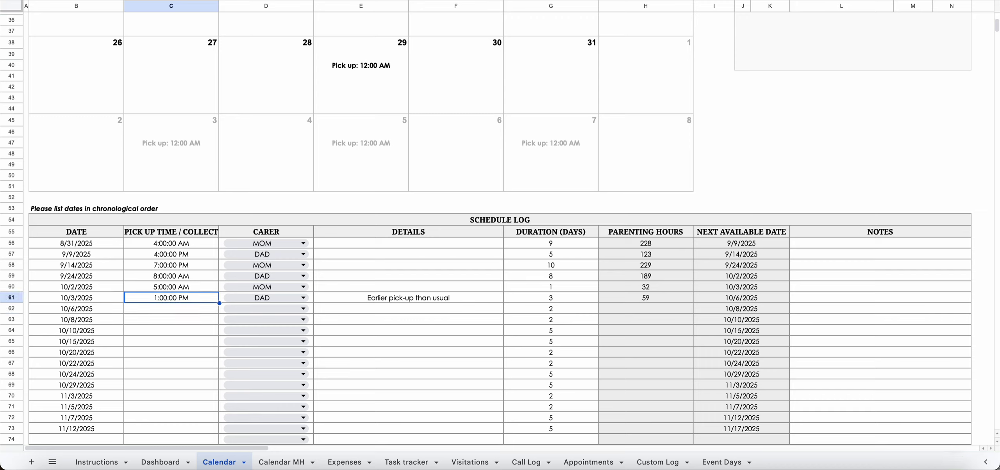
pyautogui.hotkey('ctrl', 'c')
pyautogui.press('Down')
pyautogui.hotkey('shift', 'Down')
pyautogui.hotkey('shift', 'Down')
pyautogui.hotkey('shift', 'Down')
pyautogui.hotkey('shift', 'Down')
pyautogui.hotkey('shift', 'Down')
pyautogui.hotkey('shift', 'Down')
pyautogui.hotkey('shift', 'Down')
pyautogui.hotkey('shift', 'Down')
pyautogui.hotkey('shift', 'Down')
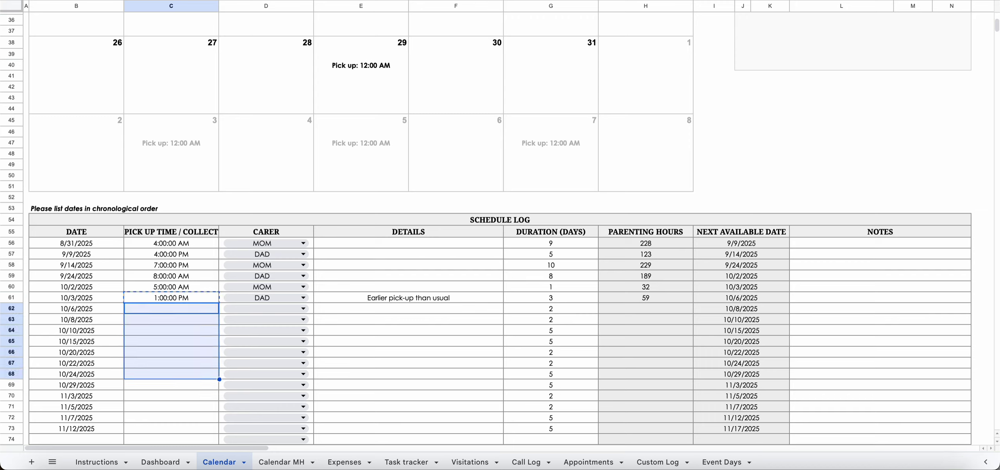
pyautogui.hotkey('shift', 'Down')
pyautogui.hotkey('shift', 'Down')
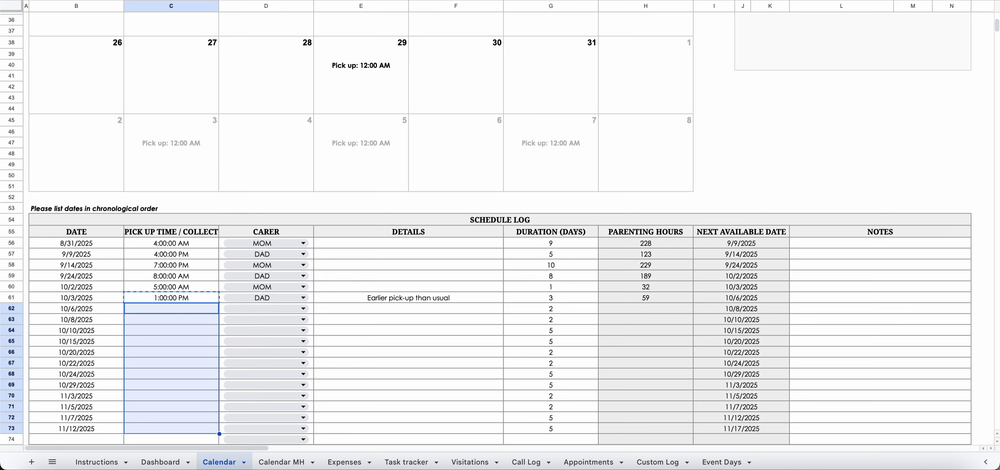
pyautogui.hotkey('ctrl', 'v')
# - Copy the alternating MOM and DAD carers from rows 60 and 61 into rows 62 to 73
pyautogui.press('Right')
pyautogui.press('Up')
pyautogui.press('Up')
pyautogui.hotkey('shift', 'Down')
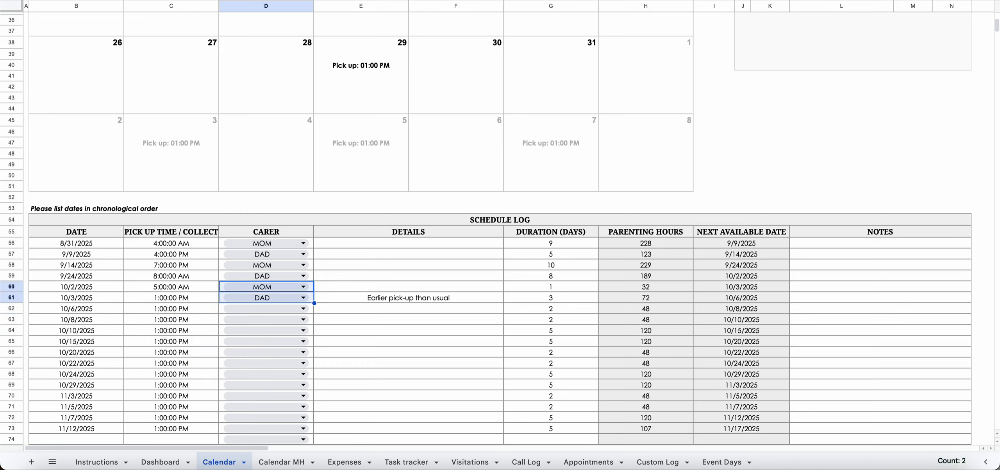
pyautogui.hotkey('ctrl', 'c')
pyautogui.press('Down')
pyautogui.press('Down')
pyautogui.hotkey('shift', 'Down')
pyautogui.hotkey('shift', 'Down')
pyautogui.hotkey('shift', 'Down')
pyautogui.hotkey('shift', 'Down')
pyautogui.hotkey('shift', 'Down')
pyautogui.hotkey('shift', 'Down')
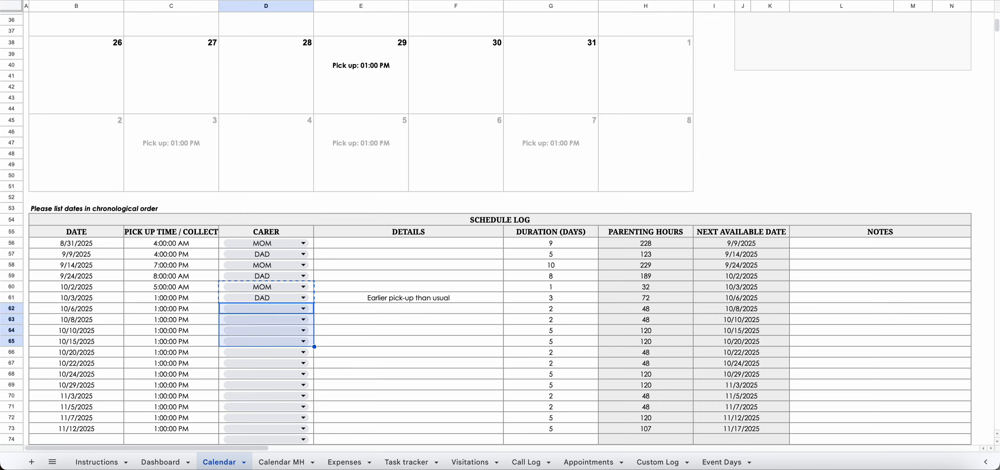
pyautogui.hotkey('shift', 'Down')
pyautogui.hotkey('shift', 'Down')
pyautogui.hotkey('shift', 'Down')
pyautogui.hotkey('shift', 'Down')
pyautogui.hotkey('shift', 'Down')
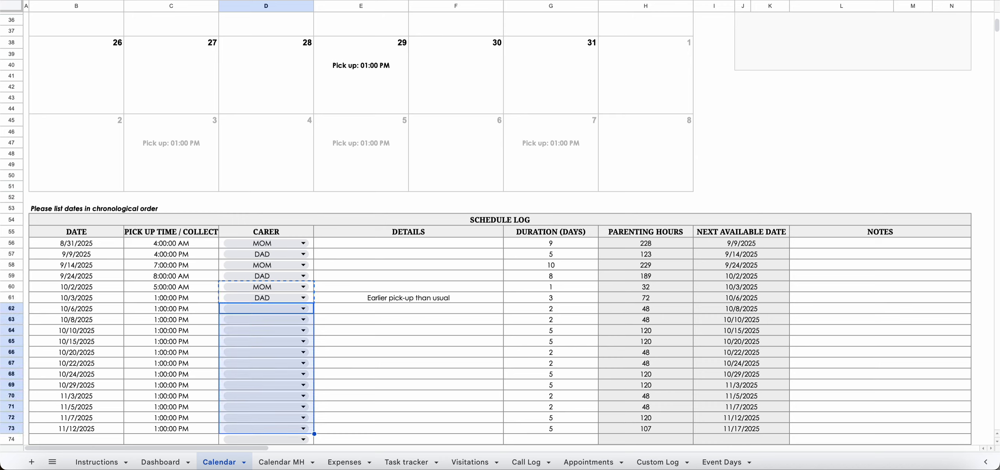
pyautogui.hotkey('ctrl', 'v')
# - Examine how the October calendar and the carer hours summary reflect the new schedule log entries
pyautogui.press('Down')
pyautogui.press('Right')
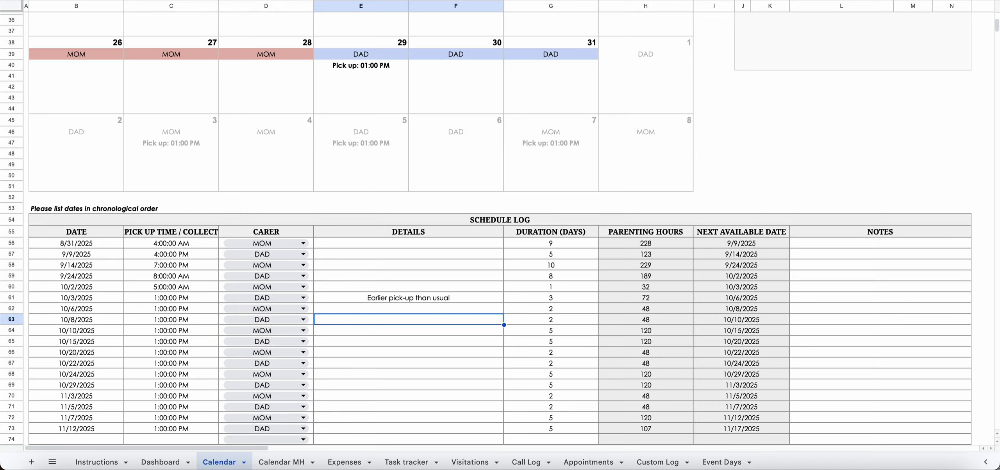
pyautogui.press('Right')
pyautogui.press('Right')
pyautogui.press('Right')
pyautogui.press('Up')
pyautogui.press('Up')
pyautogui.press('Up')
pyautogui.press('Up')
pyautogui.press('Up')
pyautogui.press('Up')
pyautogui.press('Up')
pyautogui.press('Up')
pyautogui.press('Up')
pyautogui.press('Up')
pyautogui.press('Up')
pyautogui.press('Up')
pyautogui.press('Up')
pyautogui.press('Up')
pyautogui.press('Up')
pyautogui.press('Up')
pyautogui.press('Up')
pyautogui.press('Up')
pyautogui.press('Up')
pyautogui.press('Up')
pyautogui.press('Up')
pyautogui.press('Up')
pyautogui.press('Up')
pyautogui.press('Up')
pyautogui.press('Up')
pyautogui.press('Up')
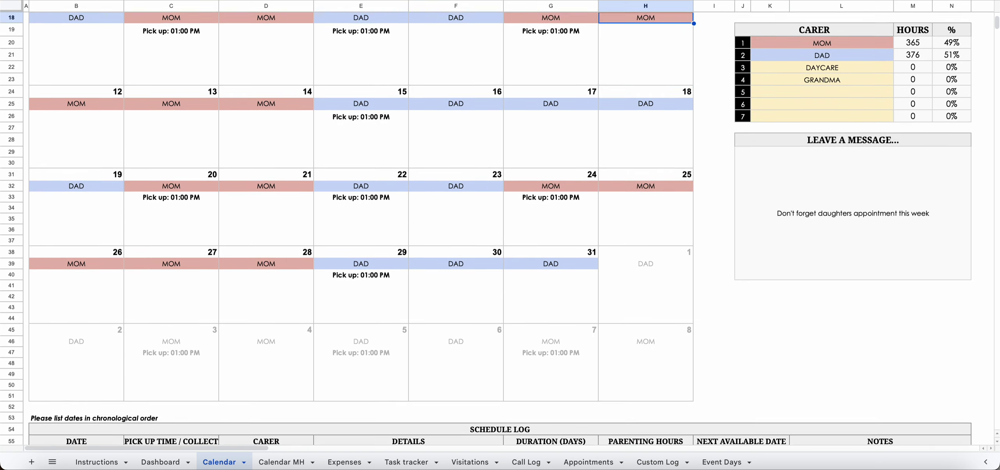
# - Review the October single-handover calendar from the last weeks back up to the month and year header
pyautogui.press('Up')
pyautogui.press('Up')
pyautogui.press('Up')
pyautogui.press('Up')
pyautogui.press('Up')
pyautogui.press('Up')
pyautogui.press('Up')
pyautogui.press('Up')
pyautogui.press('Up')
pyautogui.press('Up')
pyautogui.press('Up')
pyautogui.press('Up')
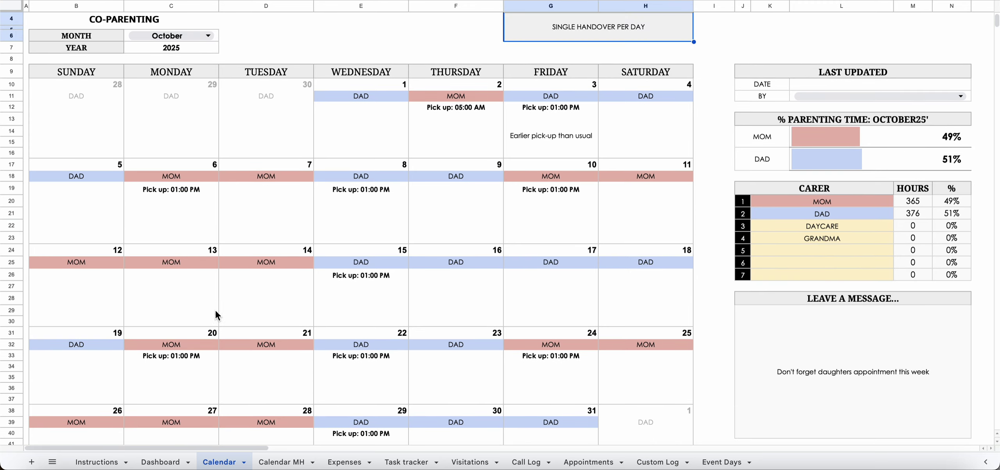
pyautogui.click(580, 124)
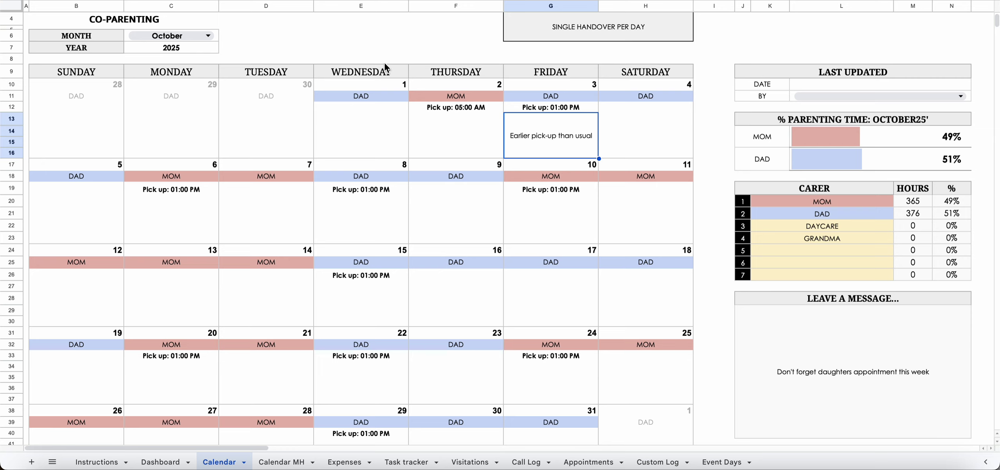
pyautogui.click(426, 44)
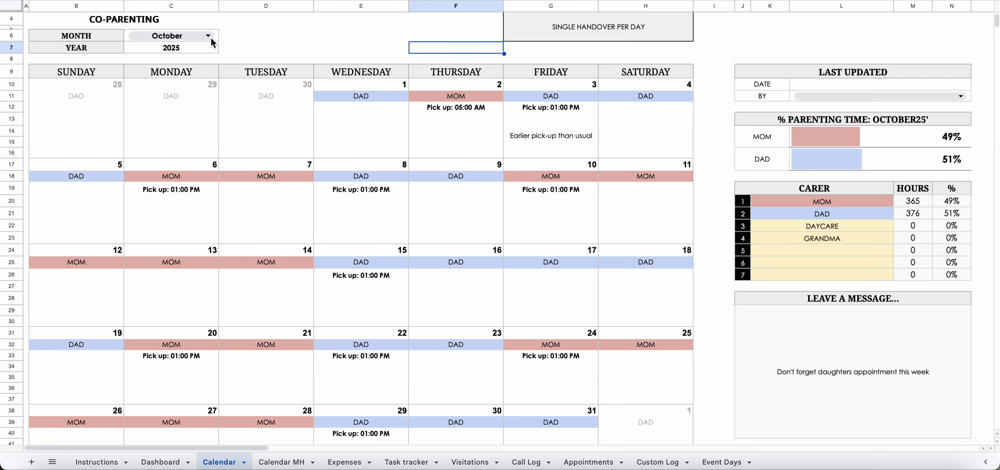
pyautogui.press('Up')
pyautogui.press('Up')
pyautogui.press('Up')
pyautogui.press('Up')
pyautogui.press('Up')
pyautogui.press('Up')
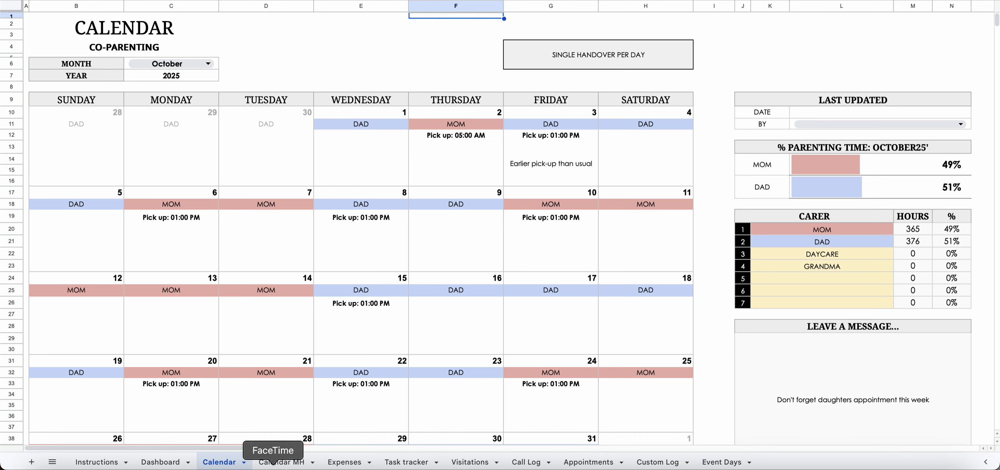
# - Open the Calendar MH sheet and examine the September calendar with multiple handovers per day
pyautogui.click(291, 463)
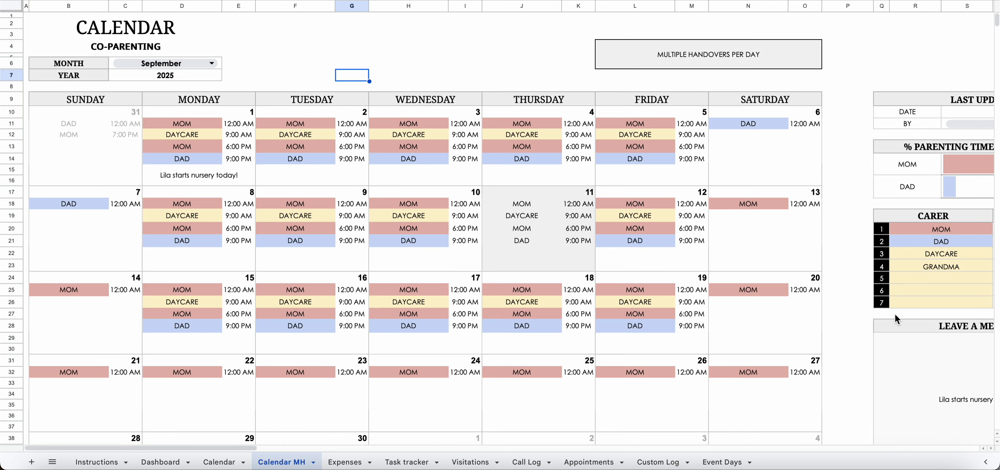
pyautogui.click(839, 406)
pyautogui.press('Down')
pyautogui.press('Down')
pyautogui.press('Down')
pyautogui.press('Down')
pyautogui.press('Down')
pyautogui.press('Down')
pyautogui.press('Down')
pyautogui.press('Down')
pyautogui.press('Down')
pyautogui.press('Down')
pyautogui.press('Down')
pyautogui.press('Down')
pyautogui.press('Down')
pyautogui.press('Down')
pyautogui.press('Down')
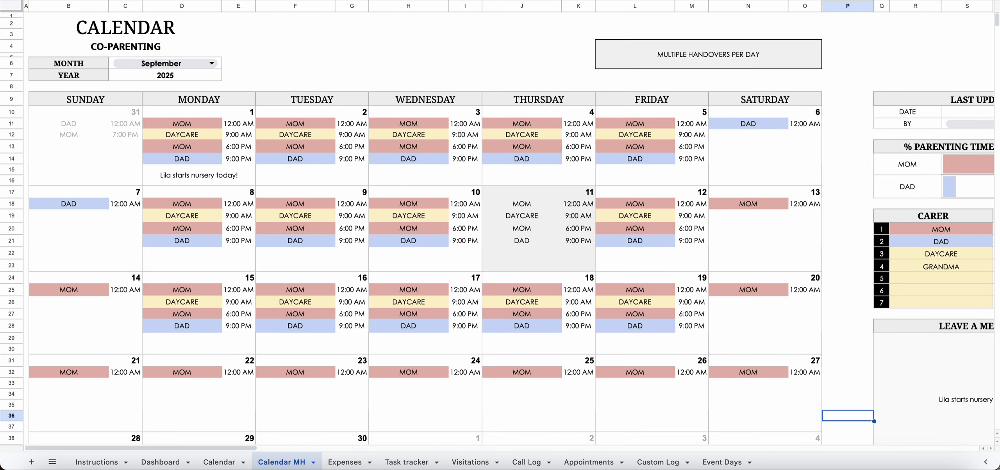
pyautogui.press('Down')
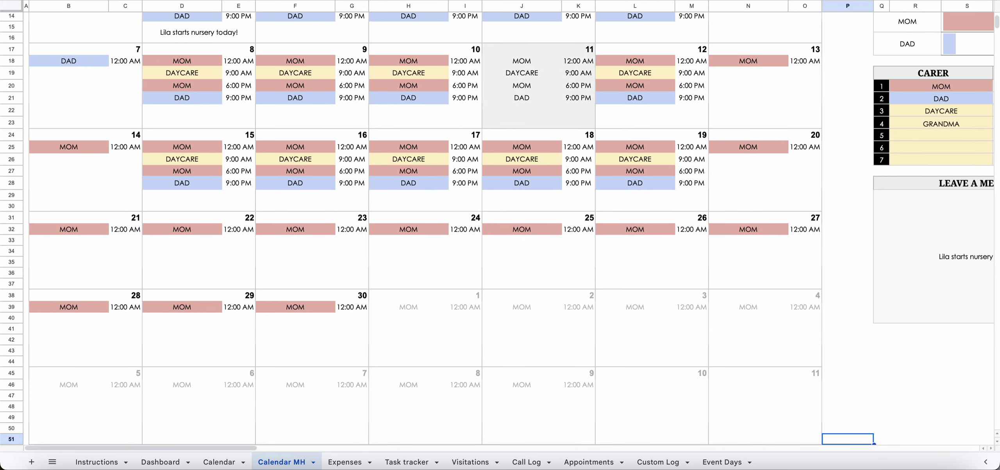
# - Set the month of the multiple-handovers calendar to October
pyautogui.hotkey('ctrl', 'Home')
pyautogui.click(156, 65)
pyautogui.doubleClick(179, 64)
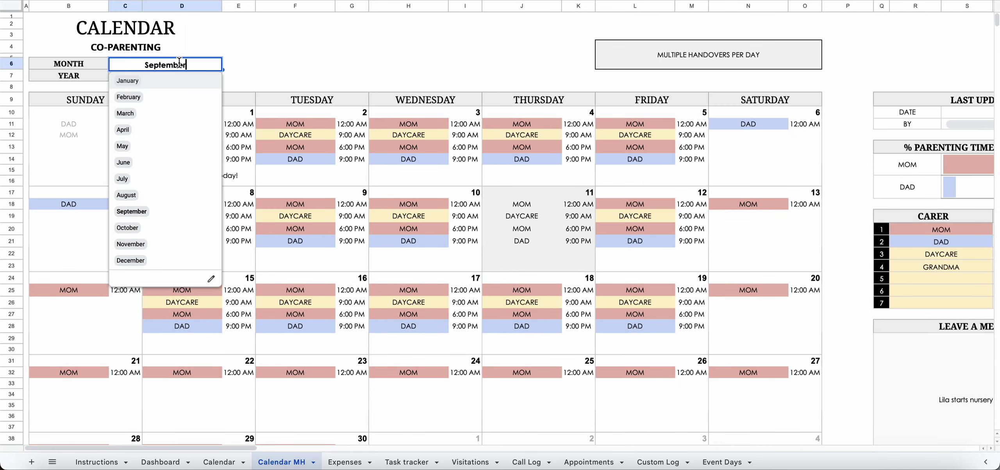
pyautogui.click(164, 228)
# - Delete the two stray numbers in cells V20 and V21 beside the carer hours table
pyautogui.click(849, 373)
pyautogui.press('Down')
pyautogui.press('Down')
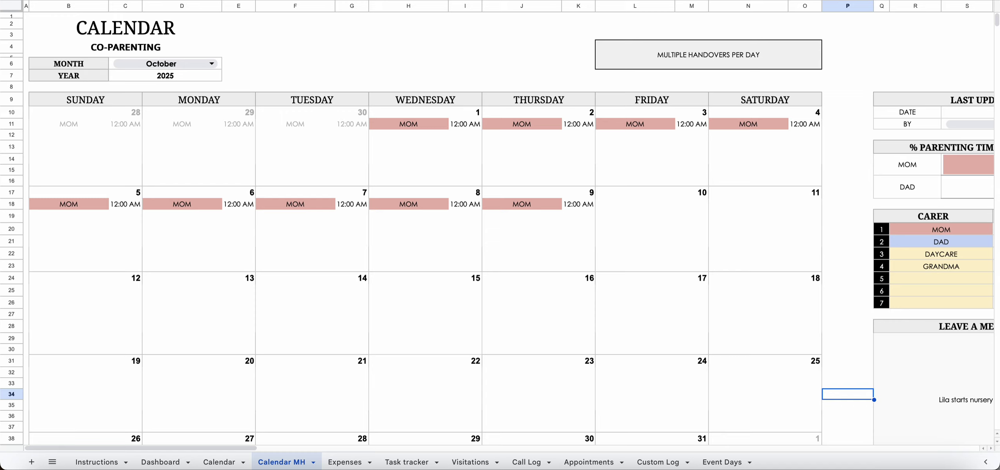
pyautogui.press('Right')
pyautogui.press('Right')
pyautogui.press('Right')
pyautogui.press('Right')
pyautogui.press('Right')
pyautogui.press('Right')
pyautogui.press('Right')
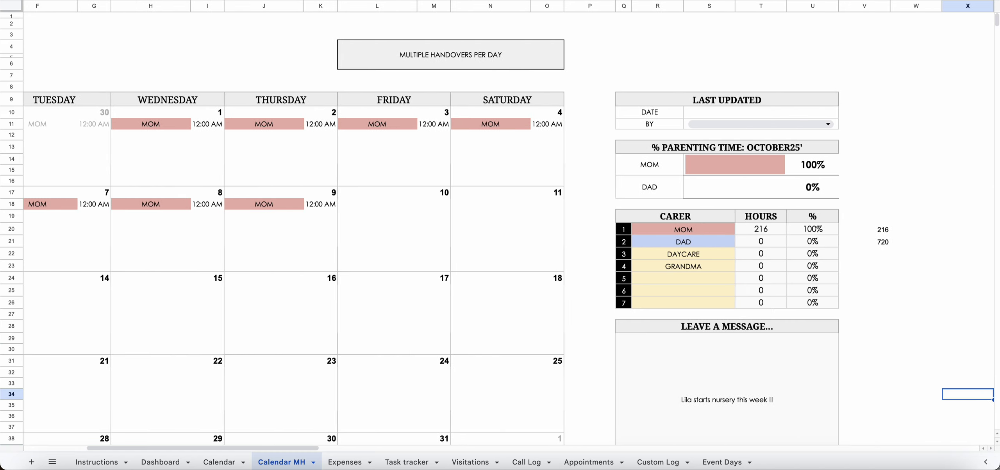
pyautogui.press('Up')
pyautogui.press('Up')
pyautogui.press('Left')
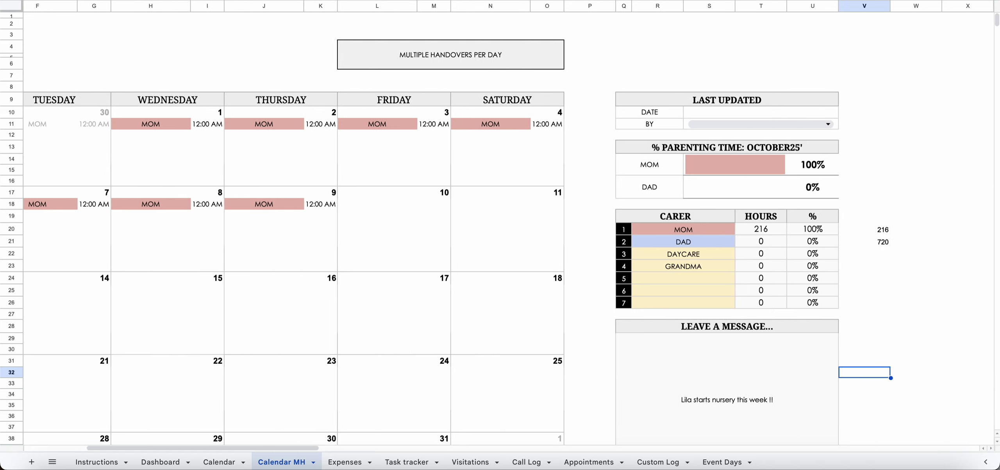
pyautogui.press('Left')
pyautogui.press('Up')
pyautogui.press('Right')
pyautogui.press('Right')
pyautogui.press('Right')
pyautogui.press('Up')
pyautogui.press('Up')
pyautogui.press('Up')
pyautogui.press('Up')
pyautogui.press('Up')
pyautogui.press('Up')
pyautogui.press('Up')
pyautogui.press('Up')
pyautogui.press('Up')
pyautogui.press('Up')
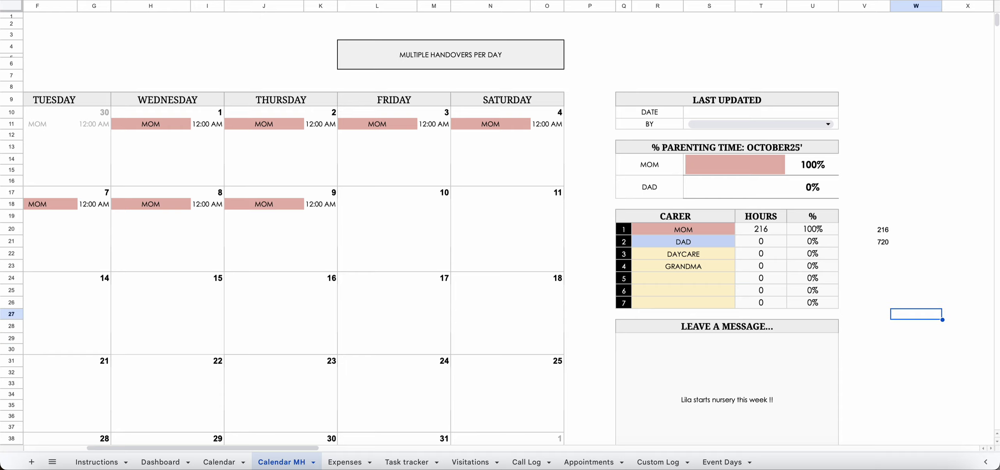
pyautogui.press('Left')
pyautogui.hotkey('shift', 'Up')
pyautogui.press('Delete')
# - Examine the October weeks of the multiple-handovers calendar from the first column down to the end of the month
pyautogui.press('Down')
pyautogui.press('Left')
pyautogui.press('Left')
pyautogui.press('Left')
pyautogui.press('Left')
pyautogui.press('Left')
pyautogui.press('Left')
pyautogui.press('Left')
pyautogui.press('Left')
pyautogui.press('Left')
pyautogui.press('Left')
pyautogui.press('Left')
pyautogui.press('Left')
pyautogui.press('Left')
pyautogui.press('Left')
pyautogui.press('Left')
pyautogui.press('Left')
pyautogui.press('Left')
pyautogui.press('Left')
pyautogui.press('Left')
pyautogui.press('Left')
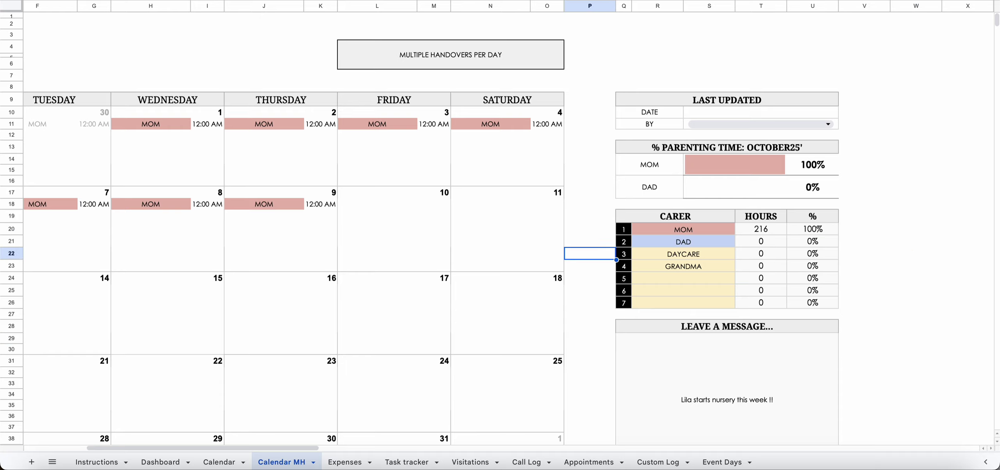
pyautogui.press('Down')
pyautogui.press('Down')
pyautogui.press('Down')
pyautogui.press('Down')
pyautogui.press('Down')
pyautogui.press('Down')
pyautogui.press('Down')
pyautogui.press('Down')
pyautogui.press('Down')
pyautogui.press('Down')
pyautogui.press('Down')
pyautogui.press('Down')
pyautogui.press('Down')
pyautogui.press('Down')
pyautogui.press('Down')
pyautogui.press('Down')
pyautogui.press('Down')
pyautogui.press('Down')
pyautogui.press('Down')
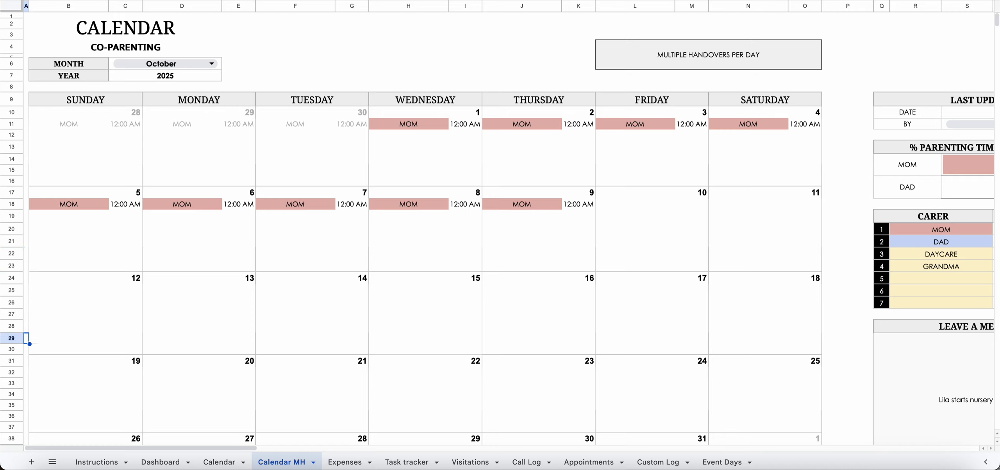
# - Fill in the Last Updated box with the date 9/11/2025 and MOM as the person who updated it
pyautogui.press('Right')
pyautogui.press('Right')
pyautogui.press('Right')
pyautogui.press('Right')
pyautogui.press('Right')
pyautogui.press('Right')
pyautogui.press('Right')
pyautogui.press('Right')
pyautogui.press('Right')
pyautogui.press('Right')
pyautogui.press('Right')
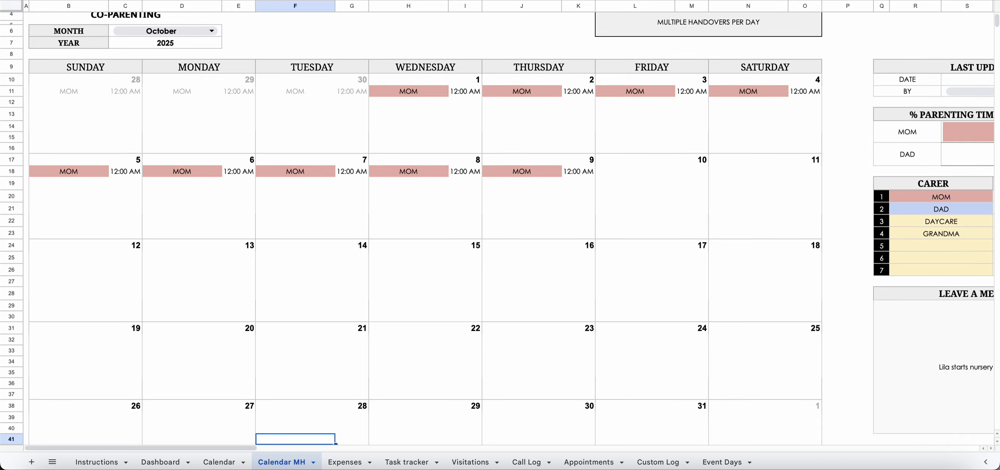
pyautogui.press('Right')
pyautogui.press('Right')
pyautogui.press('Right')
pyautogui.press('Right')
pyautogui.press('Right')
pyautogui.press('Right')
pyautogui.press('Right')
pyautogui.press('Right')
pyautogui.press('Right')
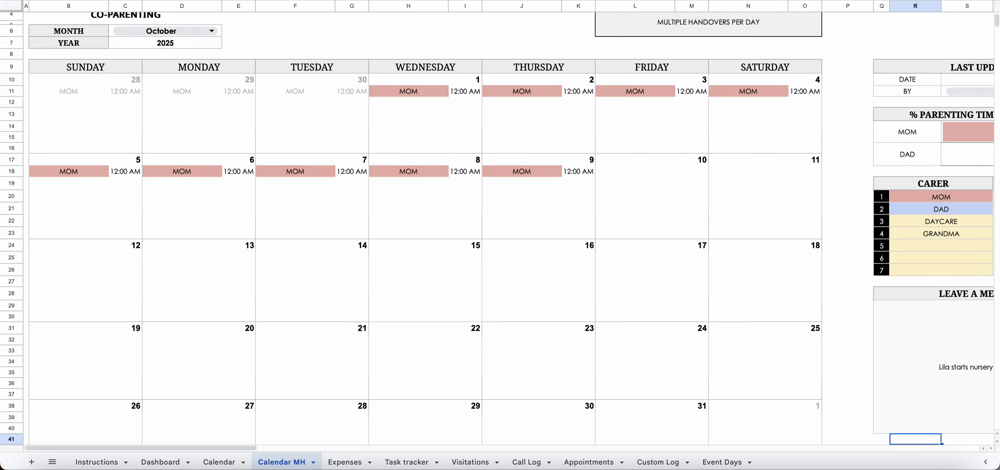
pyautogui.press('Right')
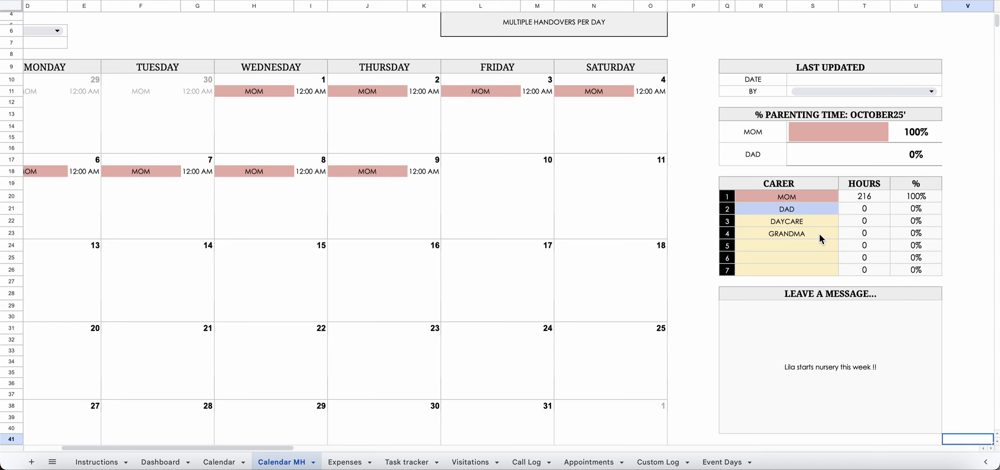
pyautogui.click(772, 80)
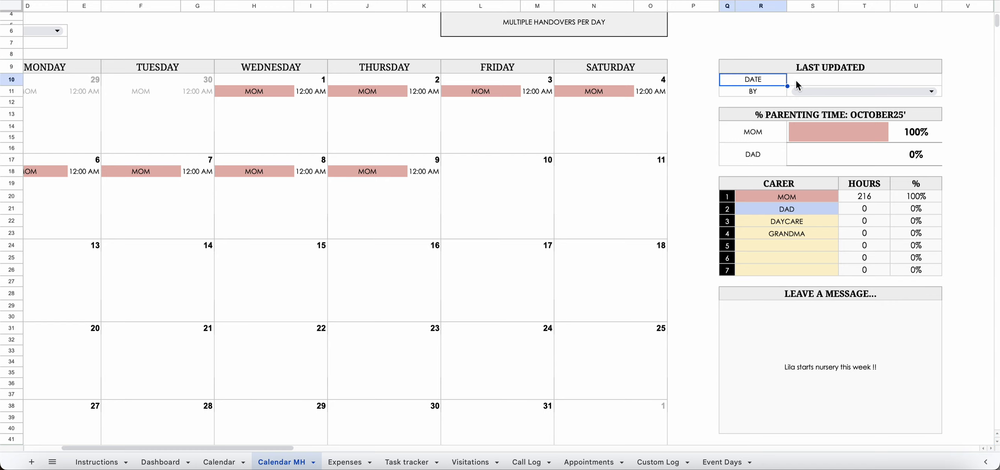
pyautogui.doubleClick(813, 81)
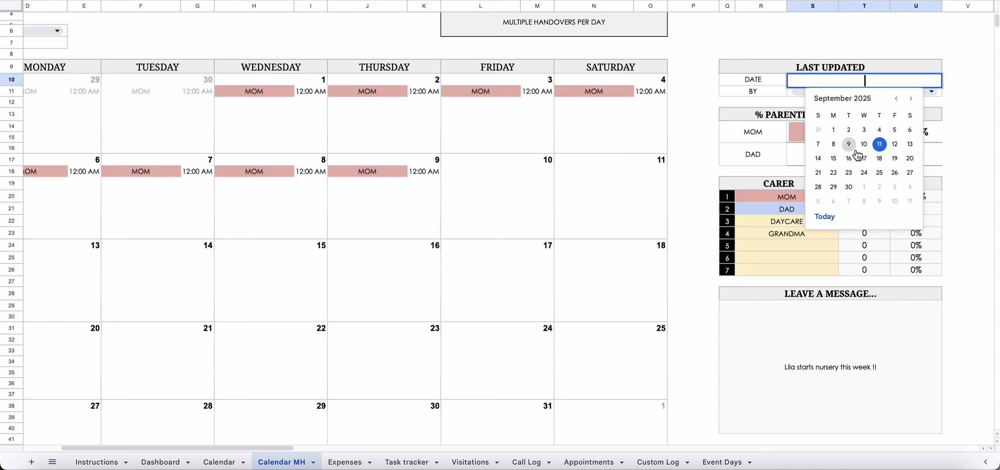
pyautogui.click(879, 143)
pyautogui.click(891, 89)
pyautogui.click(891, 90)
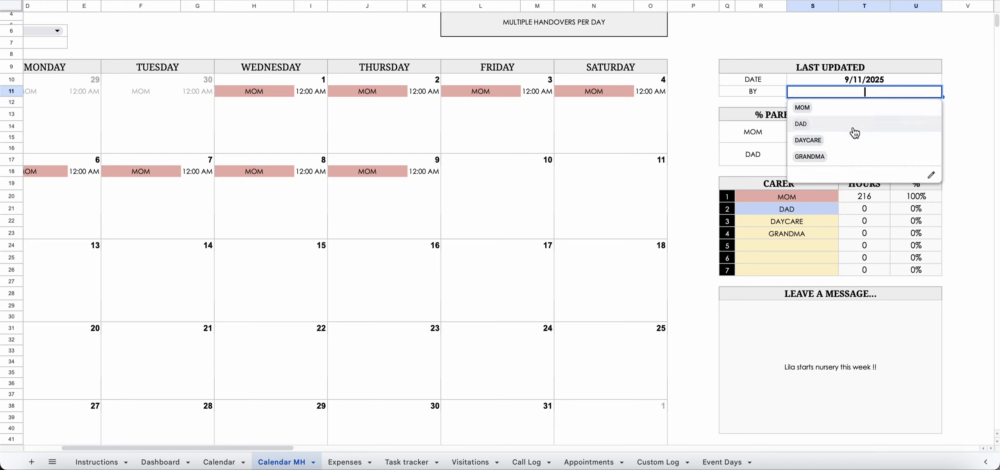
pyautogui.click(856, 107)
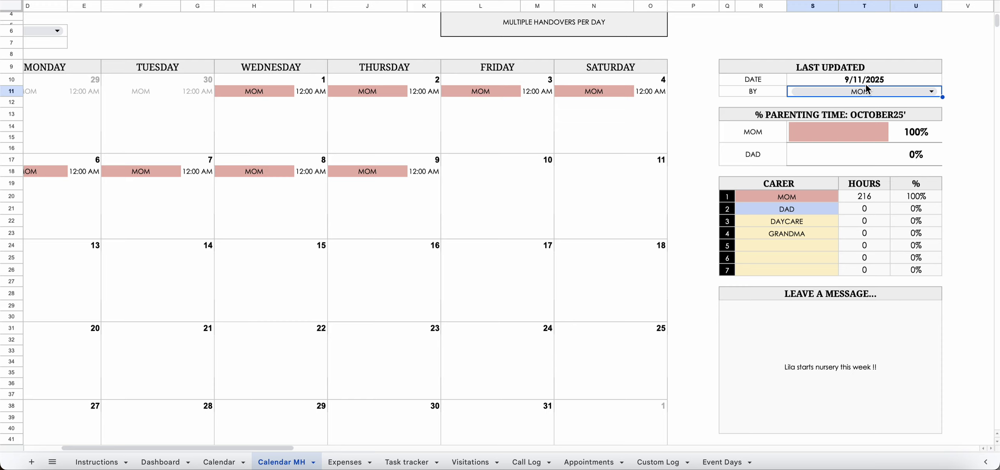
# - Look over the October calendar from its first column down to the headings of the Schedule Log below it
pyautogui.click(966, 275)
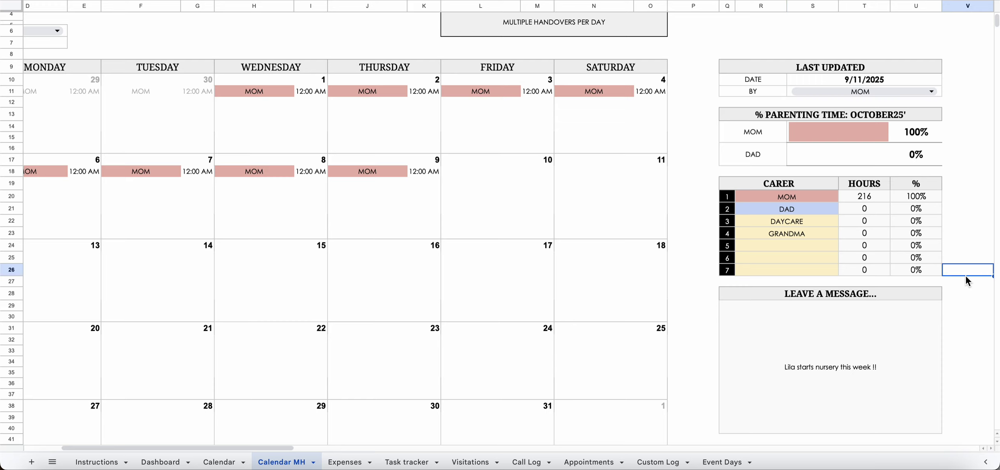
pyautogui.press('Left')
pyautogui.press('Left')
pyautogui.press('Left')
pyautogui.press('Left')
pyautogui.press('Left')
pyautogui.press('Left')
pyautogui.press('Left')
pyautogui.press('Left')
pyautogui.press('Left')
pyautogui.press('Left')
pyautogui.press('Left')
pyautogui.press('Left')
pyautogui.press('Left')
pyautogui.press('Left')
pyautogui.press('Left')
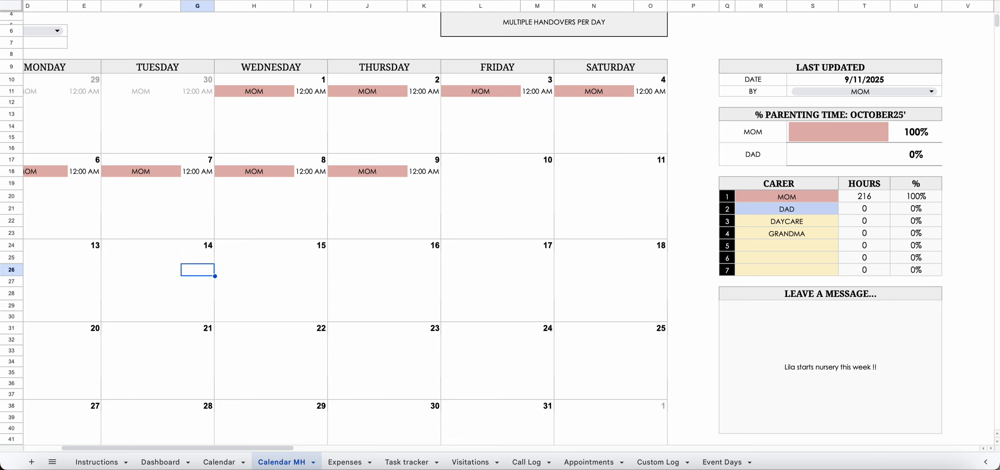
pyautogui.press('Left')
pyautogui.press('Left')
pyautogui.press('Left')
pyautogui.press('Left')
pyautogui.press('Left')
pyautogui.press('Left')
pyautogui.press('Down')
pyautogui.press('Down')
pyautogui.press('Down')
pyautogui.press('Down')
pyautogui.press('Down')
pyautogui.press('Down')
pyautogui.press('Down')
pyautogui.press('Down')
pyautogui.press('Down')
pyautogui.press('Down')
pyautogui.press('Down')
pyautogui.press('Down')
pyautogui.press('Down')
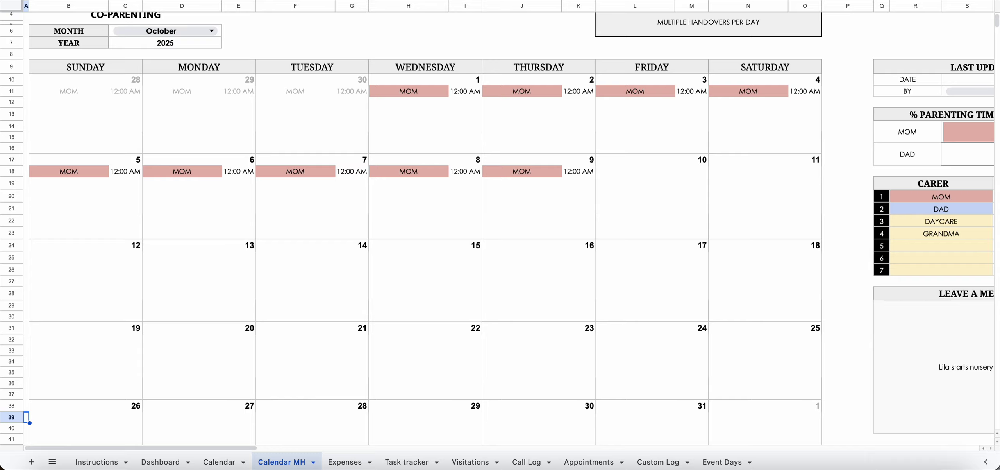
pyautogui.press('Down')
pyautogui.press('Down')
pyautogui.press('Down')
pyautogui.press('Down')
pyautogui.press('Down')
pyautogui.press('Down')
pyautogui.press('Down')
pyautogui.press('Down')
pyautogui.press('Down')
pyautogui.press('Down')
pyautogui.press('Down')
pyautogui.press('Down')
pyautogui.press('Down')
pyautogui.press('Down')
pyautogui.press('Down')
pyautogui.press('Down')
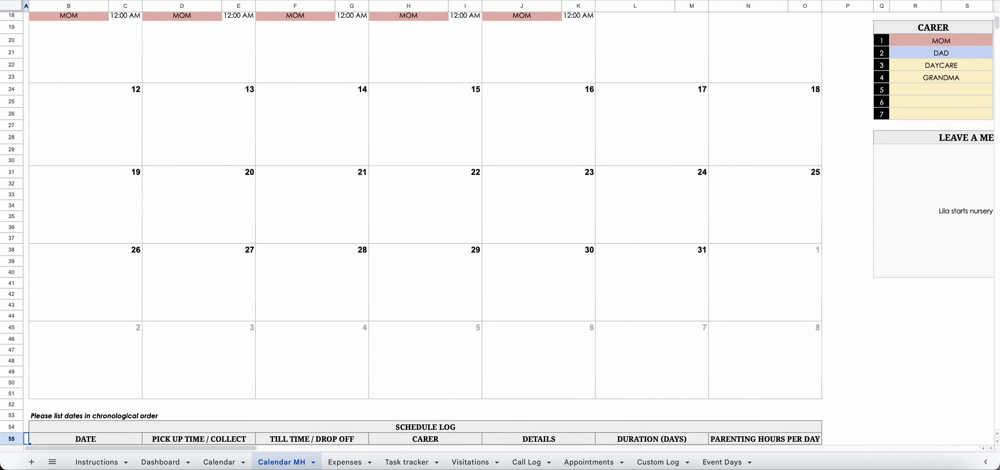
# - Examine the existing Schedule Log entries and the empty rows beneath them for the place to continue
pyautogui.press('Right')
pyautogui.press('Down')
pyautogui.press('Down')
pyautogui.press('Down')
pyautogui.press('Down')
pyautogui.press('Down')
pyautogui.press('Down')
pyautogui.press('Down')
pyautogui.press('Down')
pyautogui.press('Down')
pyautogui.press('Down')
pyautogui.press('Down')
pyautogui.press('Down')
pyautogui.press('Down')
pyautogui.press('Down')
pyautogui.press('Down')
pyautogui.press('Down')
pyautogui.press('Down')
pyautogui.press('Down')
pyautogui.press('Down')
pyautogui.press('Down')
pyautogui.press('Up')
pyautogui.press('Up')
pyautogui.press('Up')
pyautogui.press('Up')
pyautogui.press('Up')
pyautogui.press('Up')
pyautogui.press('Up')
pyautogui.press('Up')
pyautogui.press('Up')
pyautogui.press('Up')
pyautogui.press('Up')
pyautogui.press('Up')
pyautogui.press('Up')
pyautogui.press('Up')
pyautogui.press('Up')
pyautogui.press('Up')
pyautogui.press('Up')
pyautogui.press('Up')
pyautogui.press('Up')
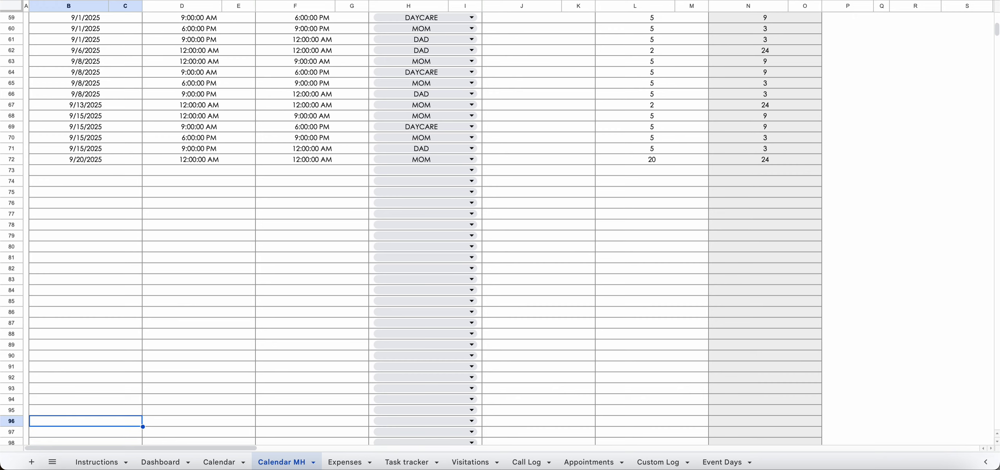
pyautogui.press('Up')
pyautogui.press('Up')
pyautogui.press('Up')
pyautogui.press('Up')
pyautogui.press('Up')
pyautogui.press('Up')
pyautogui.press('Up')
pyautogui.press('Up')
pyautogui.press('Up')
pyautogui.press('Up')
pyautogui.press('Up')
pyautogui.press('Up')
pyautogui.press('Up')
pyautogui.press('Up')
pyautogui.press('Up')
pyautogui.press('Up')
pyautogui.press('Up')
pyautogui.press('Up')
pyautogui.press('Up')
pyautogui.press('Up')
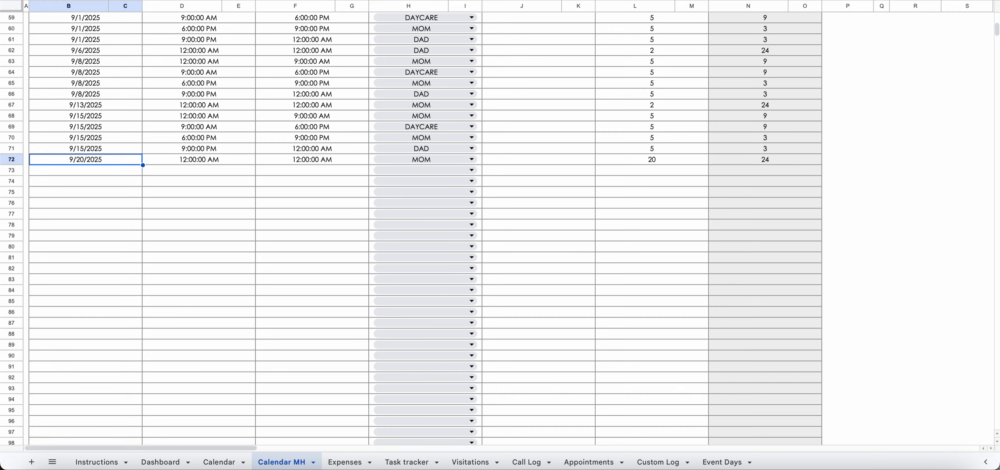
pyautogui.press('Up')
pyautogui.press('Up')
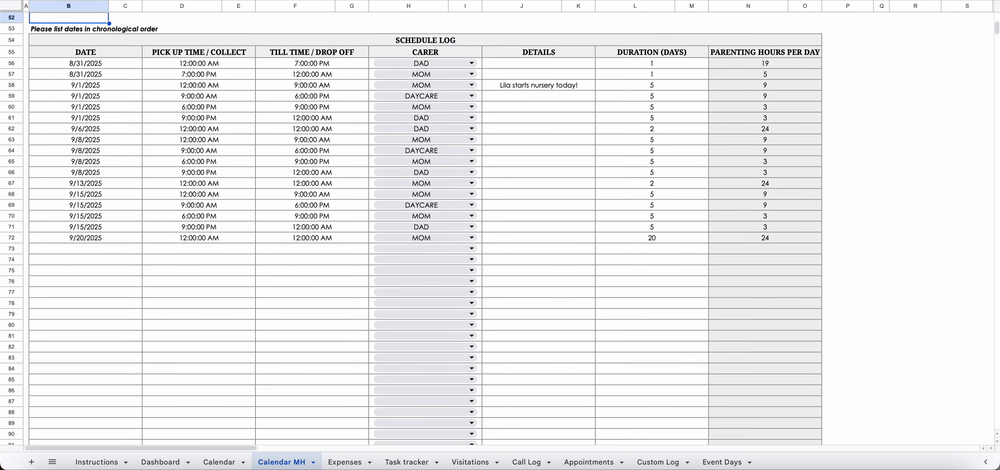
# - Start a Schedule Log entry in row 73 with the date 10/10/2025 and a pick-up time of 12:00 AM
pyautogui.doubleClick(108, 248)
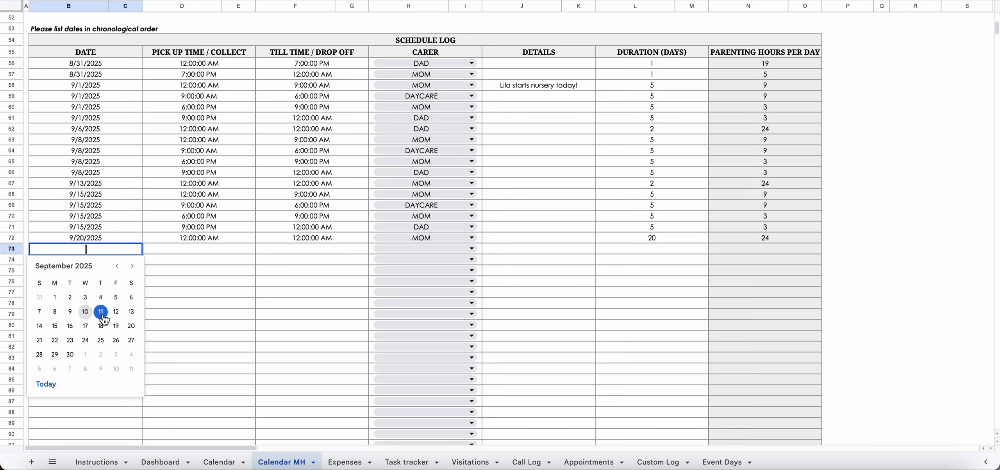
pyautogui.click(132, 266)
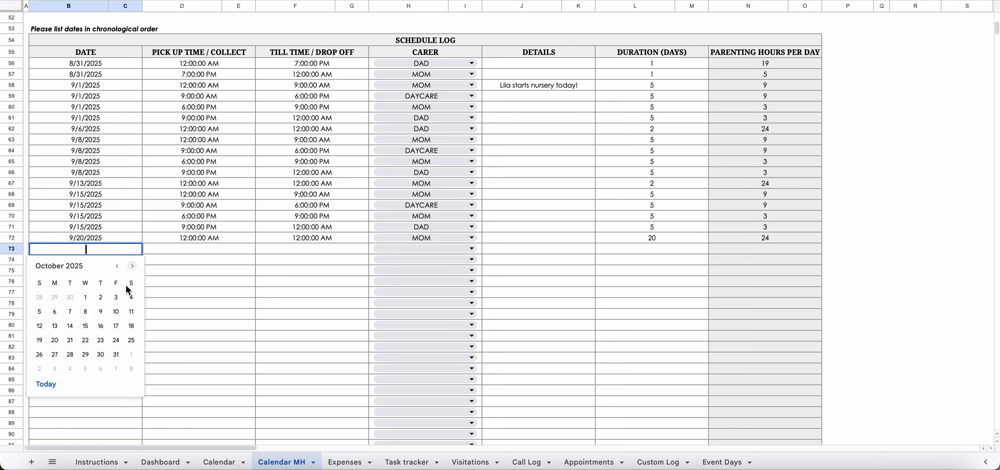
pyautogui.click(116, 313)
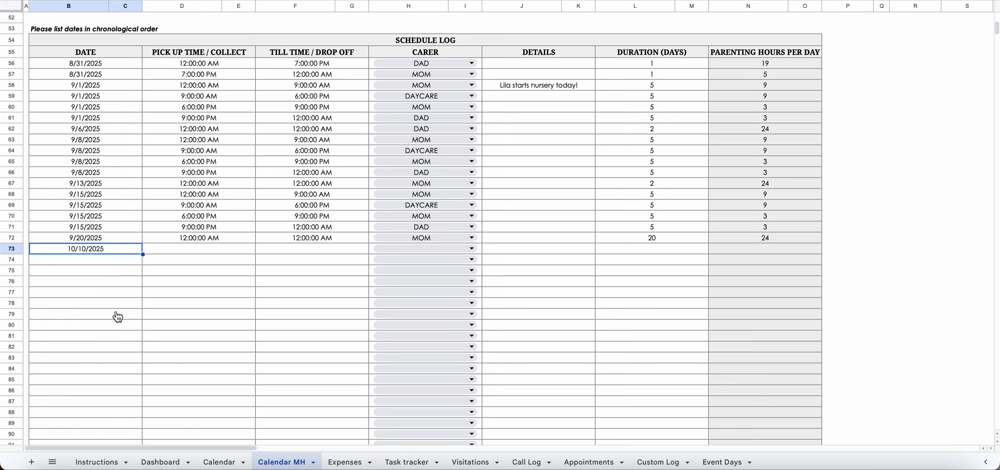
pyautogui.click(202, 249)
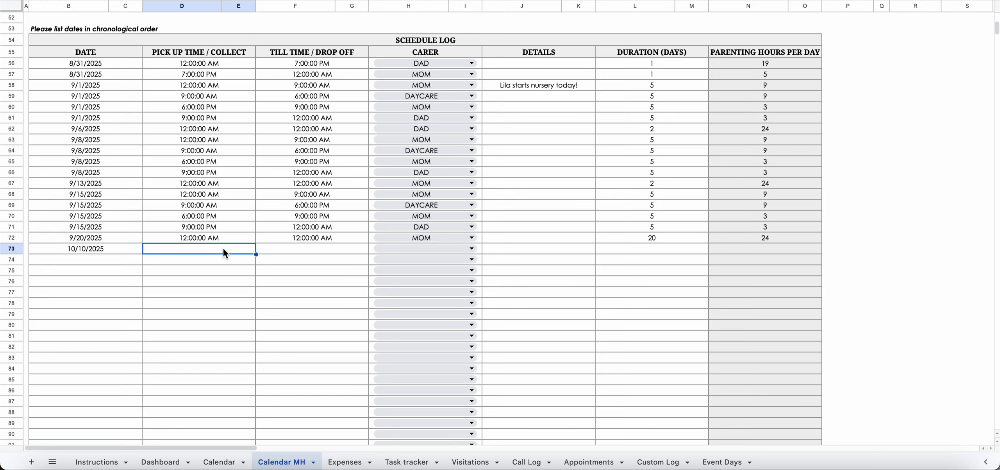
pyautogui.press('Up')
pyautogui.press('Right')
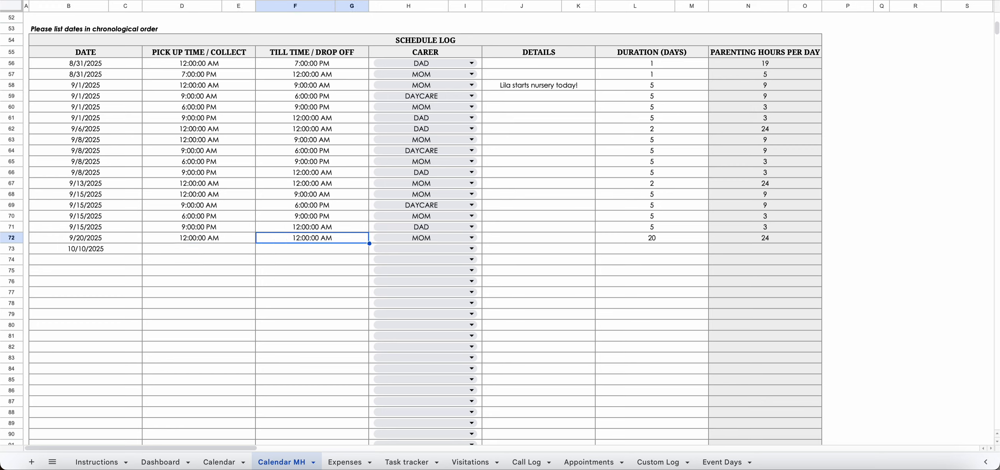
pyautogui.press('Left')
pyautogui.press('Down')
pyautogui.press('Return')
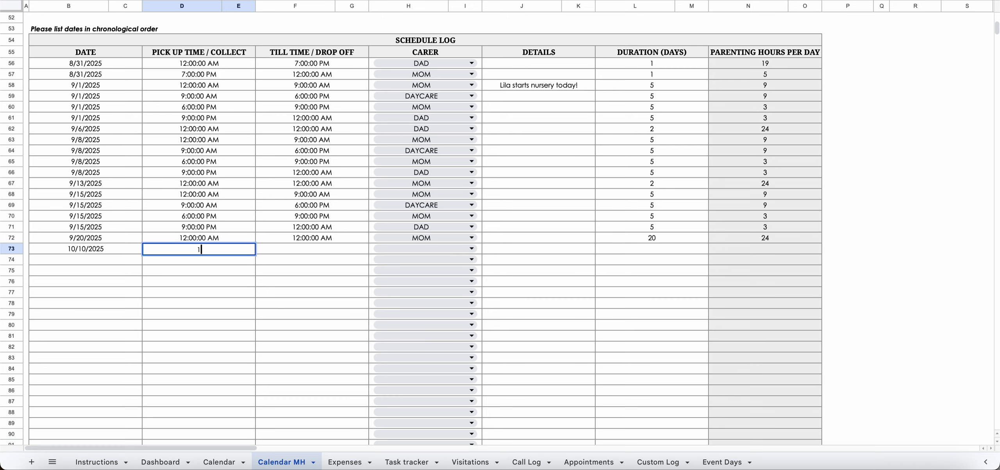
pyautogui.write('00:00')
pyautogui.press('Tab')
pyautogui.press('Left')
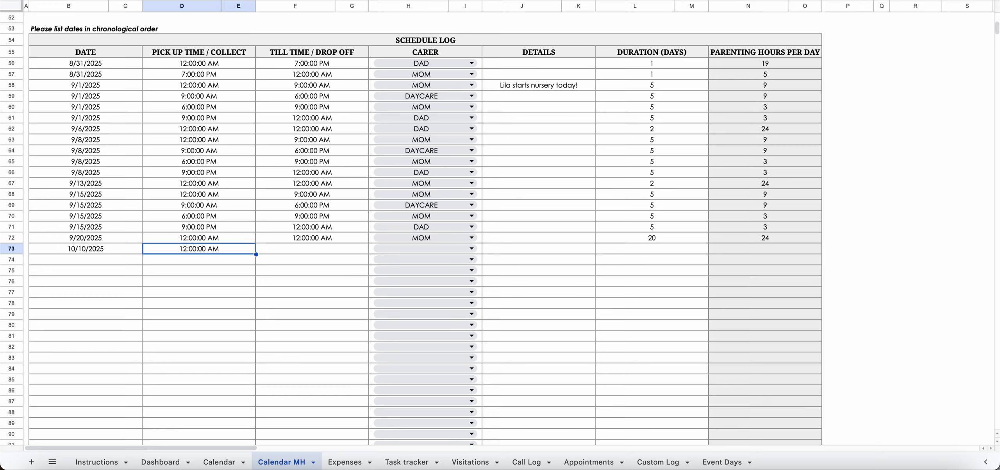
# - Set the drop-off time in row 73 to 09:30 and choose DAD as the carer
pyautogui.click(312, 248)
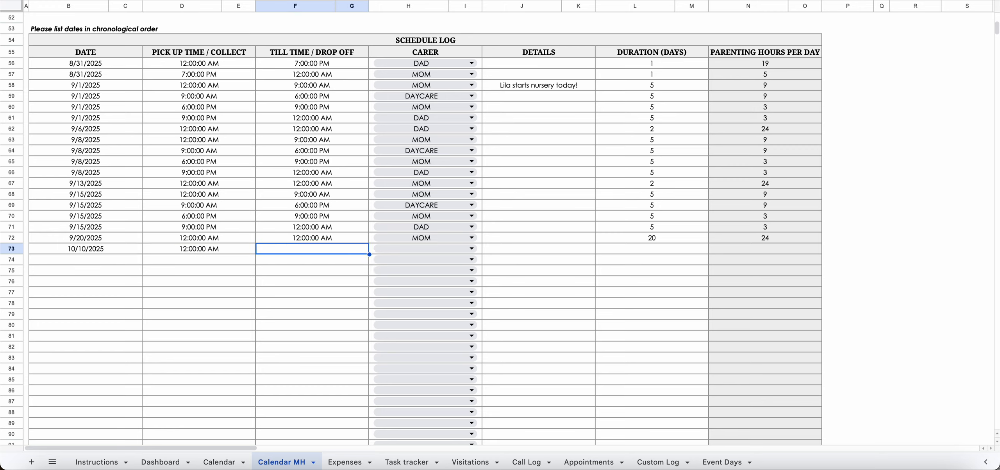
pyautogui.write('09:30')
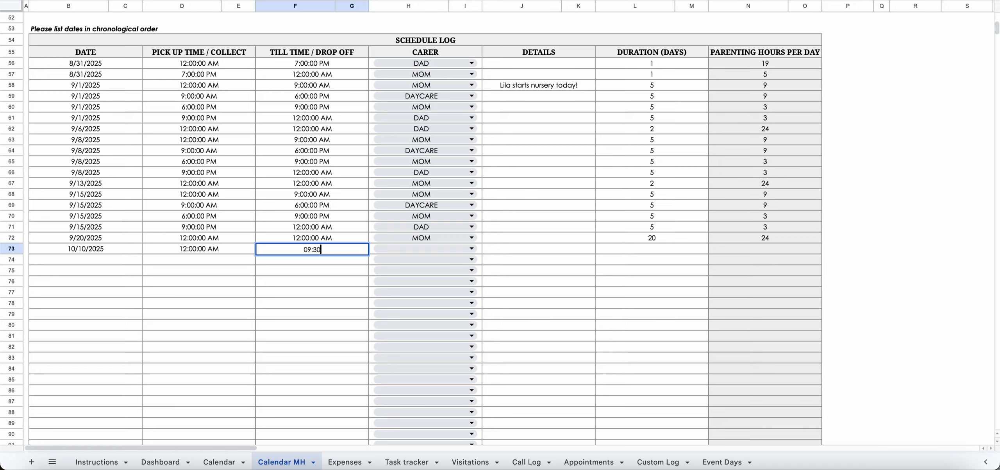
pyautogui.press('Return')
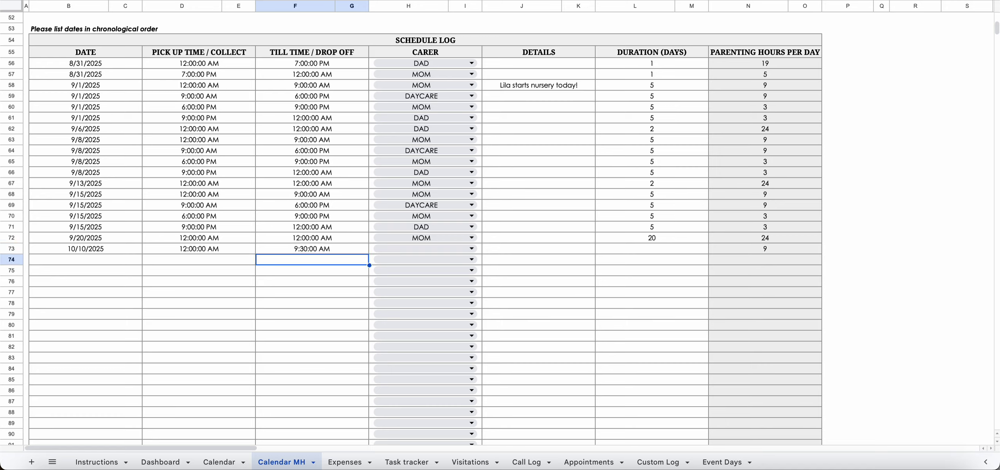
pyautogui.click(429, 247)
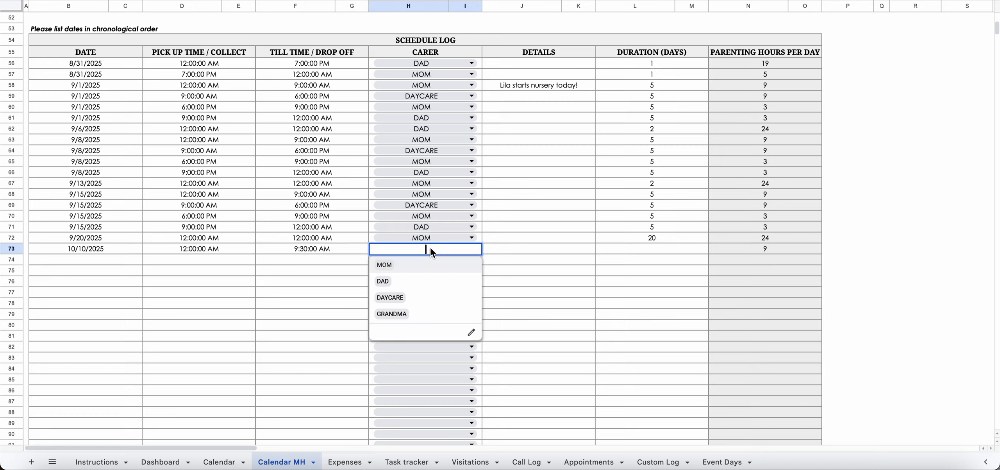
pyautogui.click(402, 285)
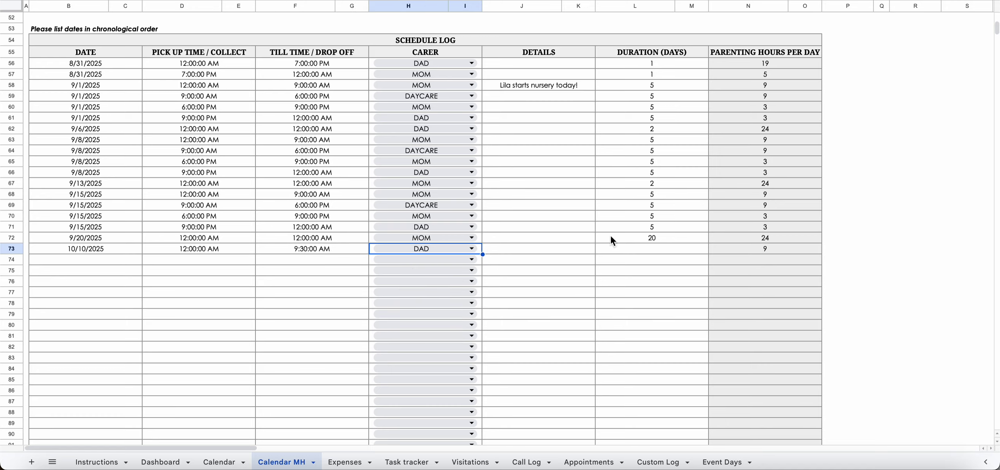
pyautogui.click(543, 253)
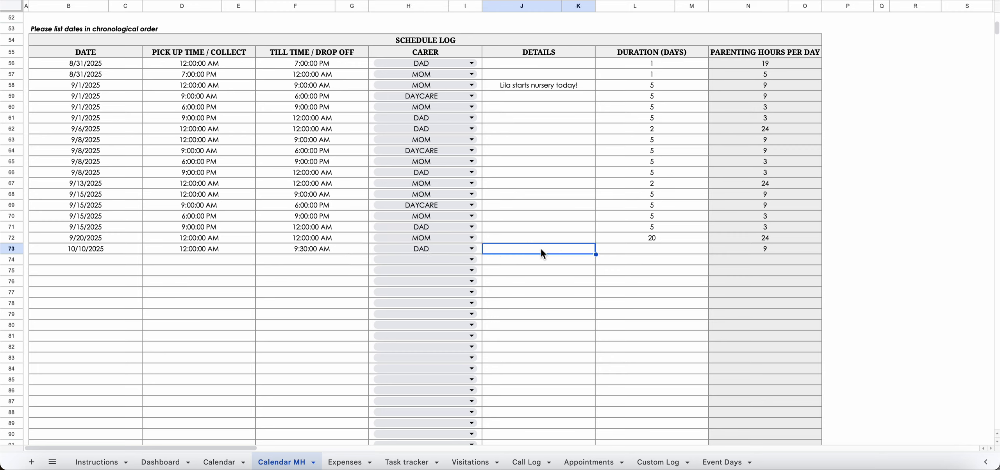
pyautogui.press('Tab')
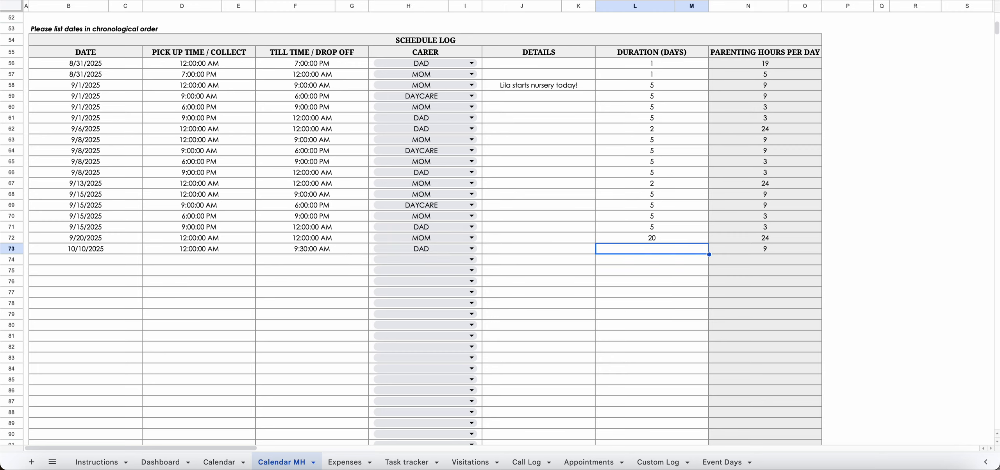
pyautogui.hotkey('shift', 'Tab')
pyautogui.hotkey('shift', 'Tab')
pyautogui.hotkey('shift', 'Tab')
pyautogui.press('Tab')
pyautogui.press('Tab')
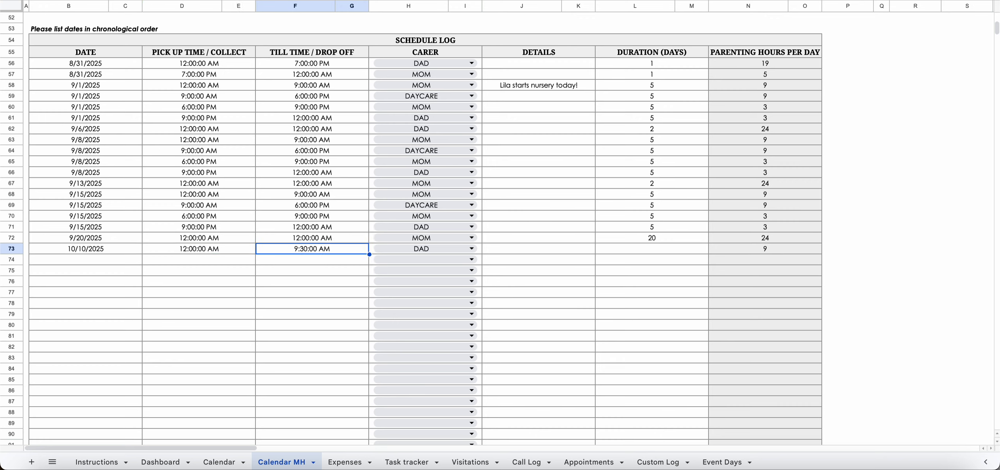
pyautogui.hotkey('shift', 'Tab')
pyautogui.hotkey('shift', 'Tab')
pyautogui.hotkey('shift', 'Tab')
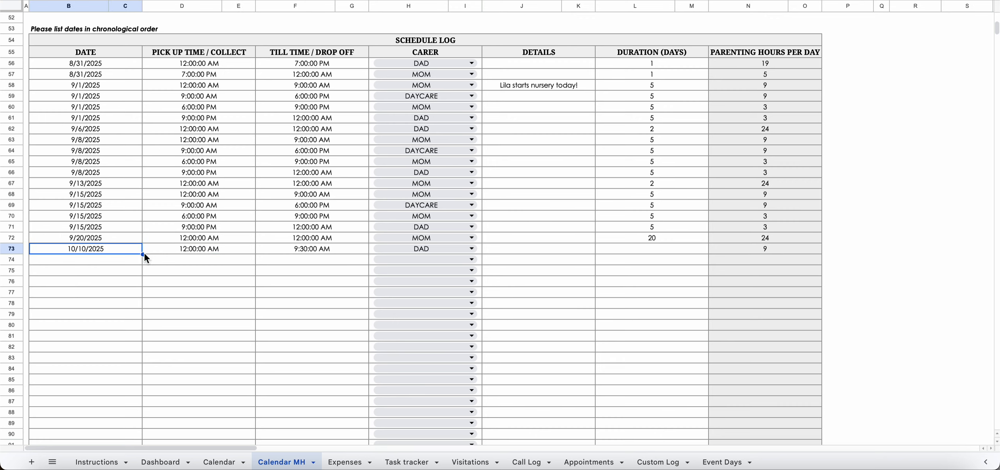
# - Copy the 10/10/2025 date from row 73 into row 74 and set that row's pick-up time to 09:30
pyautogui.doubleClick(124, 260)
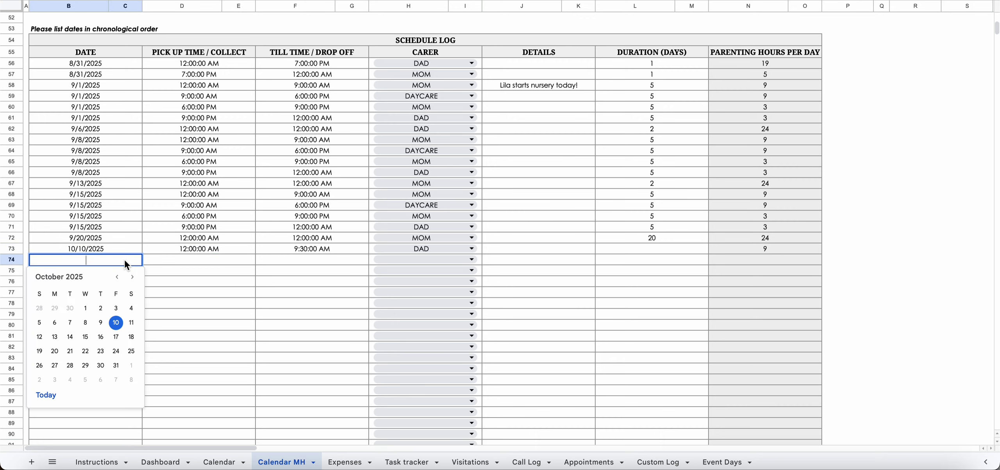
pyautogui.click(110, 250)
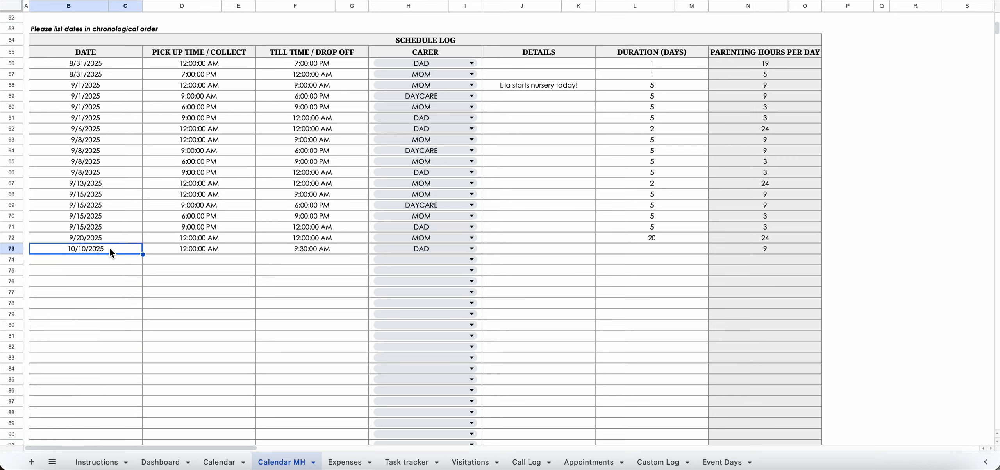
pyautogui.hotkey('ctrl', 'c')
pyautogui.press('Down')
pyautogui.hotkey('ctrl', 'v')
pyautogui.press('Tab')
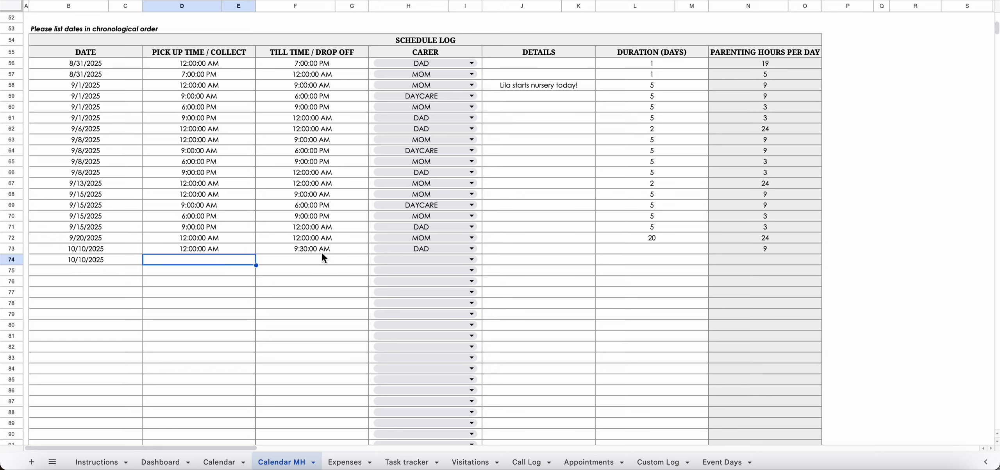
pyautogui.write('09:30')
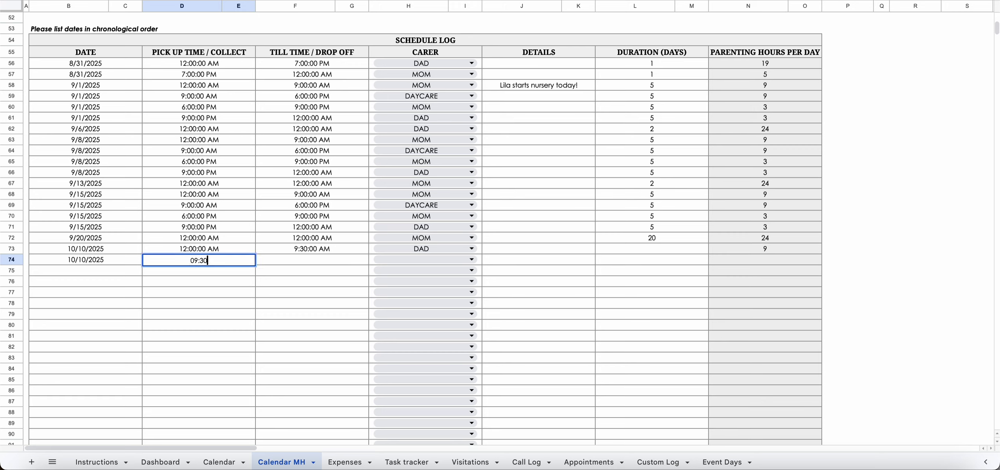
pyautogui.press('Tab')
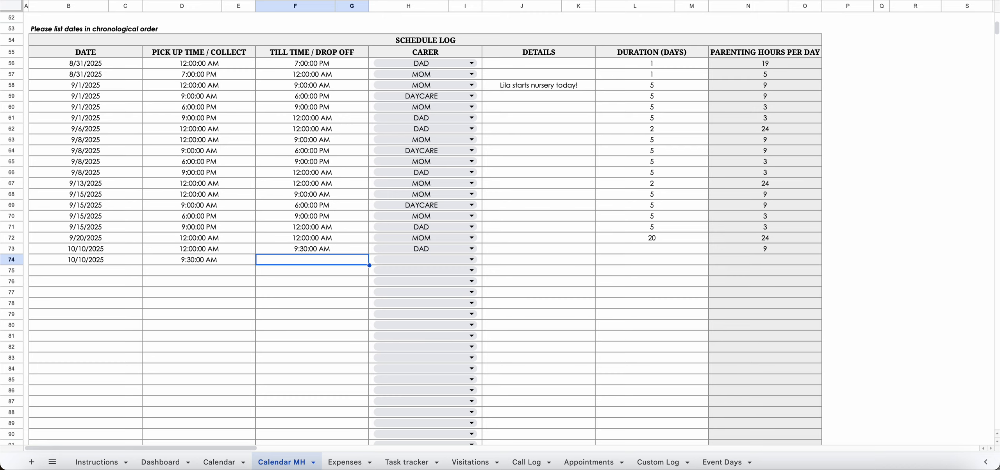
# - Set the drop-off time in row 74 to 18:00 and choose DAYCARE as the carer
pyautogui.write('18')
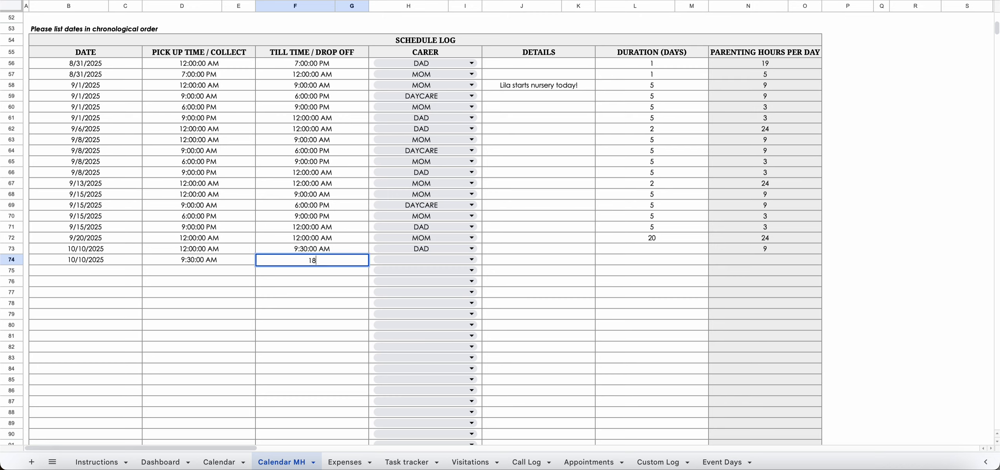
pyautogui.write(':00')
pyautogui.press('Tab')
pyautogui.click(444, 260)
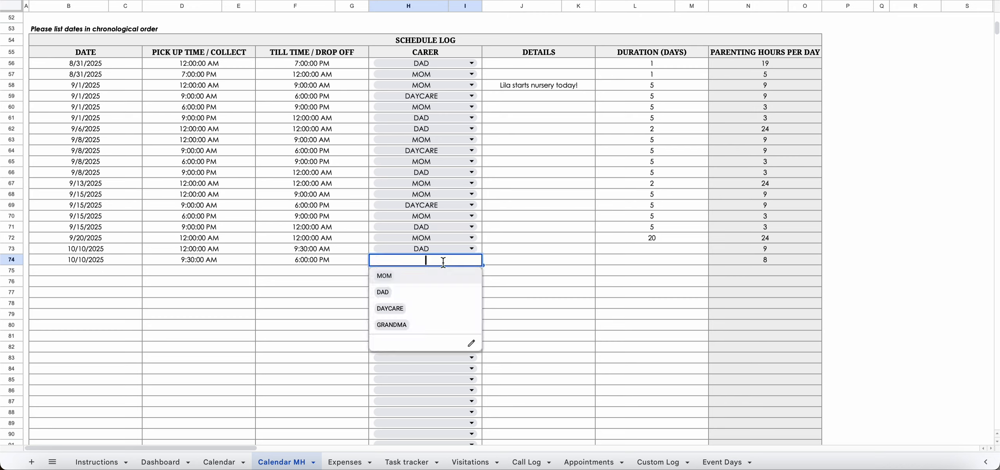
pyautogui.click(412, 310)
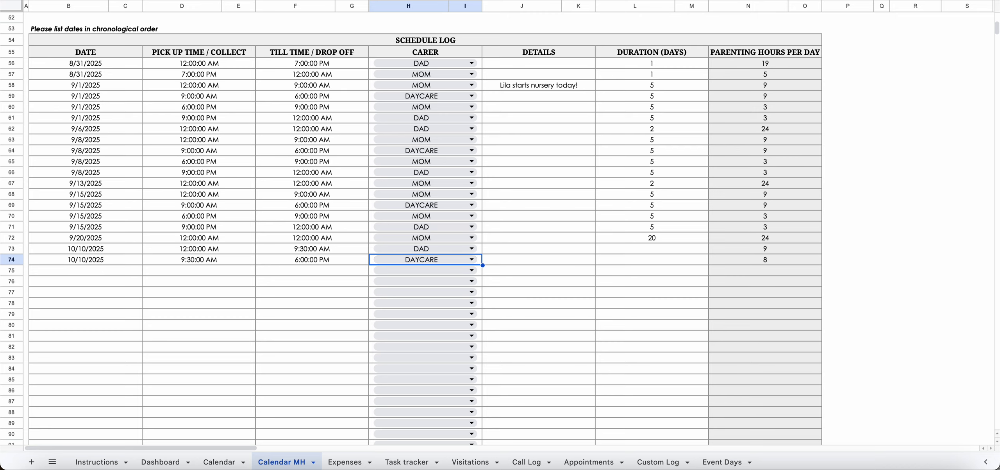
# - Copy the 10/10/2025 date from row 74 into row 75 and set that row's pick-up time to 18:00
pyautogui.click(508, 262)
pyautogui.press('Left')
pyautogui.press('Left')
pyautogui.press('Left')
pyautogui.press('Left')
pyautogui.press('Down')
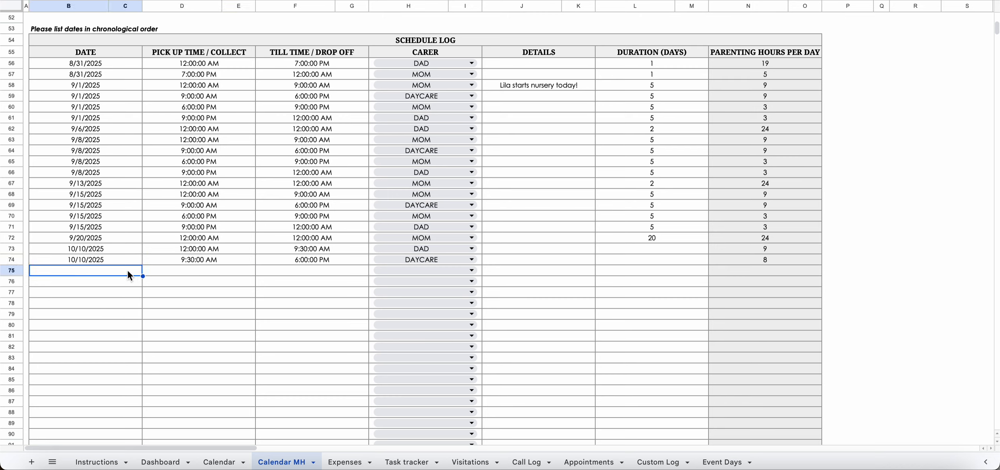
pyautogui.press('Up')
pyautogui.hotkey('ctrl', 'c')
pyautogui.press('Down')
pyautogui.hotkey('ctrl', 'v')
pyautogui.click(188, 277)
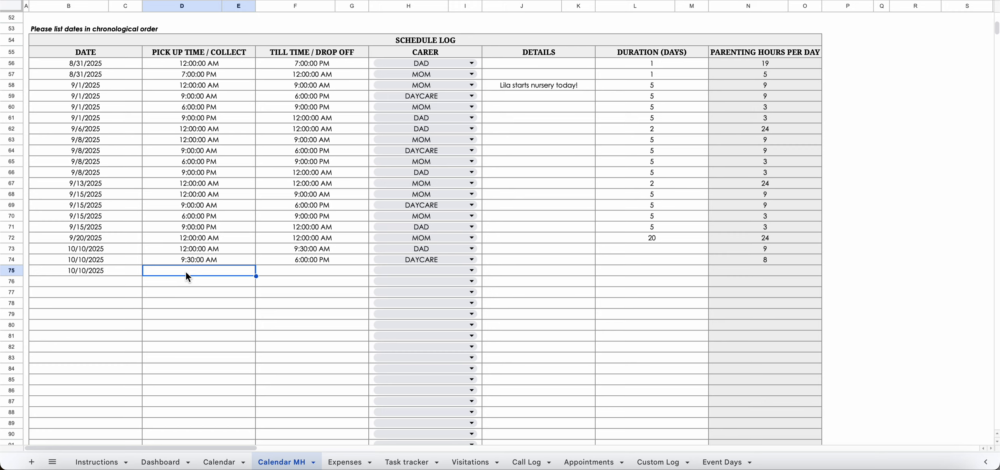
pyautogui.write('6pm')
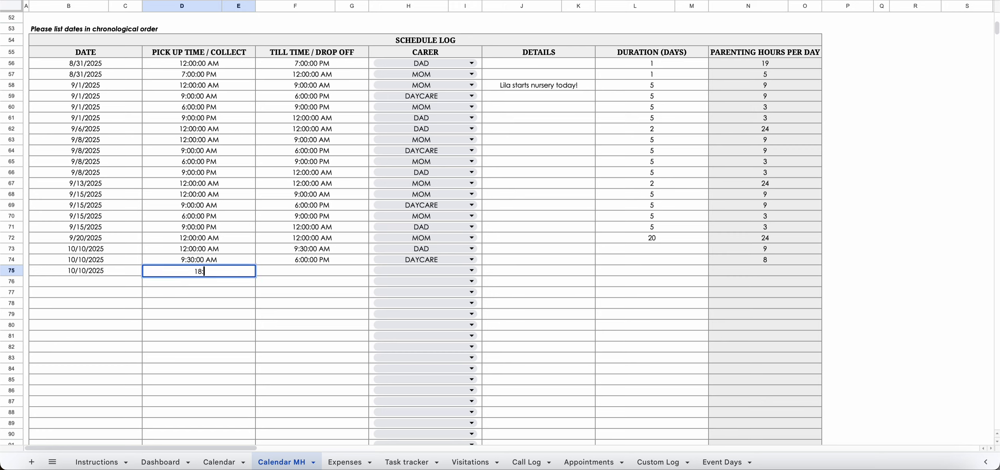
pyautogui.press('Tab')
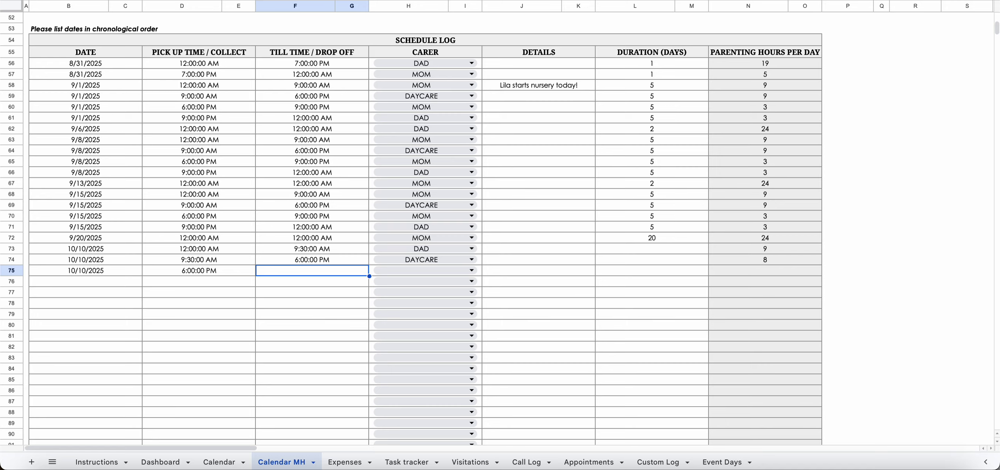
# - Set the drop-off time in row 75 to 00:00 and choose MOM as the carer
pyautogui.write('12am')
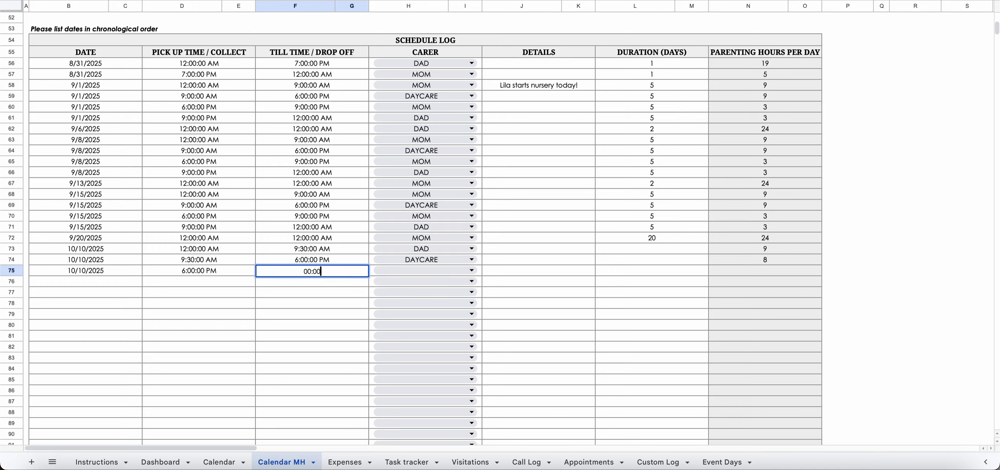
pyautogui.press('Tab')
pyautogui.press('Left')
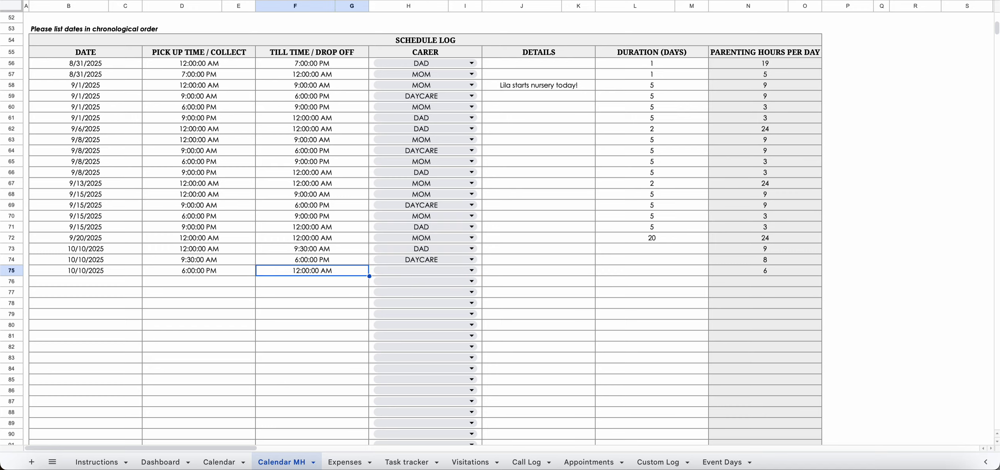
pyautogui.click(414, 271)
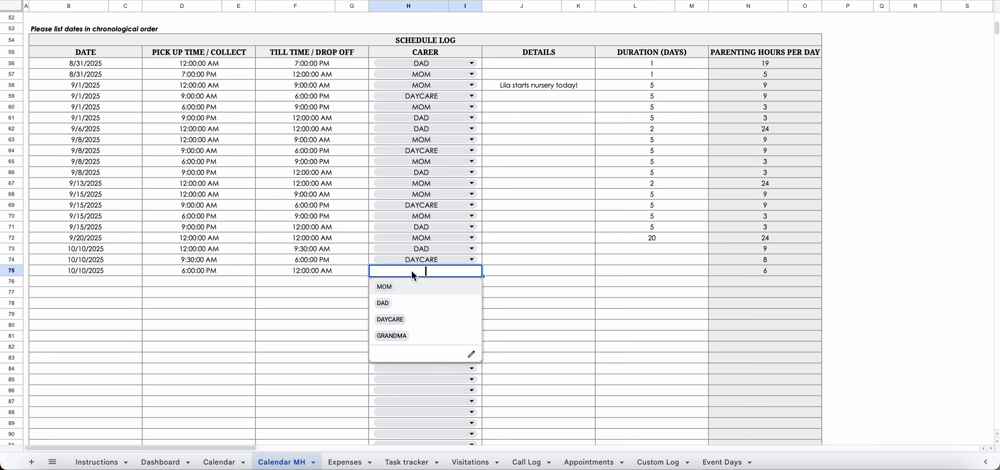
pyautogui.click(406, 292)
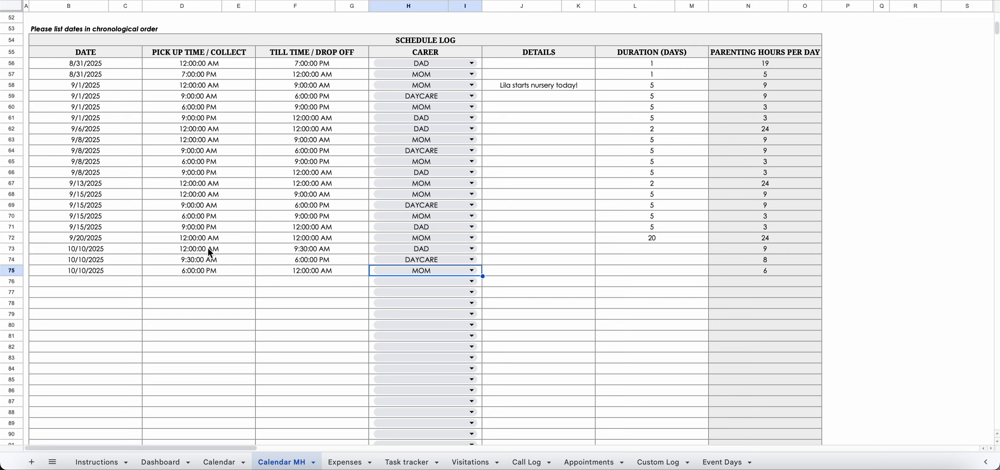
# - Examine the October calendar grid for the handovers logged on October 10
pyautogui.click(224, 260)
pyautogui.press('Tab')
pyautogui.press('Tab')
pyautogui.press('Tab')
pyautogui.press('Tab')
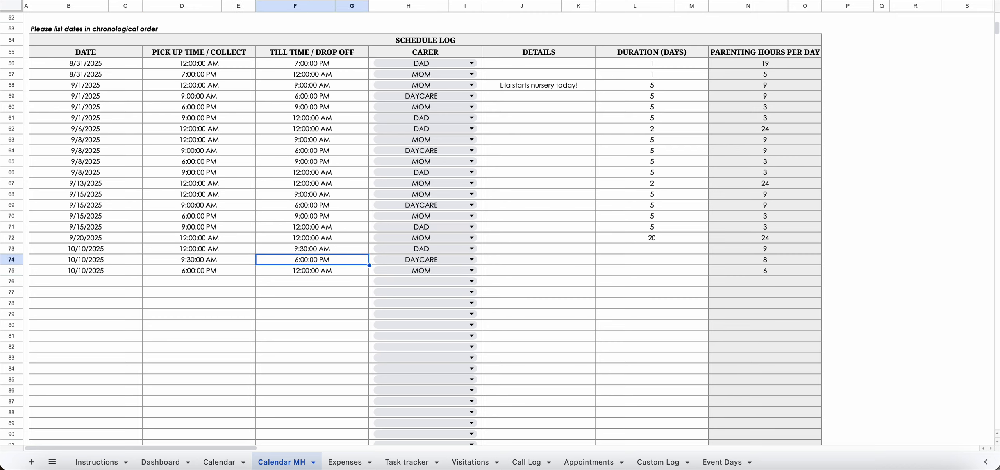
pyautogui.press('pageup')
pyautogui.press('Down')
pyautogui.press('Down')
pyautogui.press('Up')
pyautogui.press('Up')
pyautogui.press('Up')
pyautogui.press('Up')
pyautogui.press('Up')
pyautogui.press('Up')
pyautogui.press('Down')
pyautogui.press('Down')
pyautogui.press('Down')
pyautogui.press('Up')
pyautogui.press('Up')
pyautogui.press('Up')
pyautogui.press('Down')
pyautogui.press('Down')
pyautogui.press('Down')
pyautogui.press('Down')
pyautogui.press('Up')
pyautogui.press('Up')
pyautogui.press('Down')
pyautogui.press('Down')
pyautogui.press('Down')
pyautogui.press('Right')
pyautogui.press('Left')
pyautogui.press('Up')
pyautogui.press('Up')
pyautogui.press('Down')
pyautogui.press('Down')
pyautogui.press('Down')
pyautogui.press('Down')
pyautogui.press('Down')
pyautogui.press('Down')
pyautogui.press('Down')
pyautogui.press('Down')
pyautogui.press('Down')
pyautogui.press('Down')
pyautogui.press('Down')
pyautogui.press('Down')
pyautogui.press('Down')
pyautogui.press('Down')
pyautogui.press('Down')
pyautogui.press('Down')
pyautogui.press('Down')
pyautogui.press('Down')
pyautogui.press('Down')
pyautogui.press('Down')
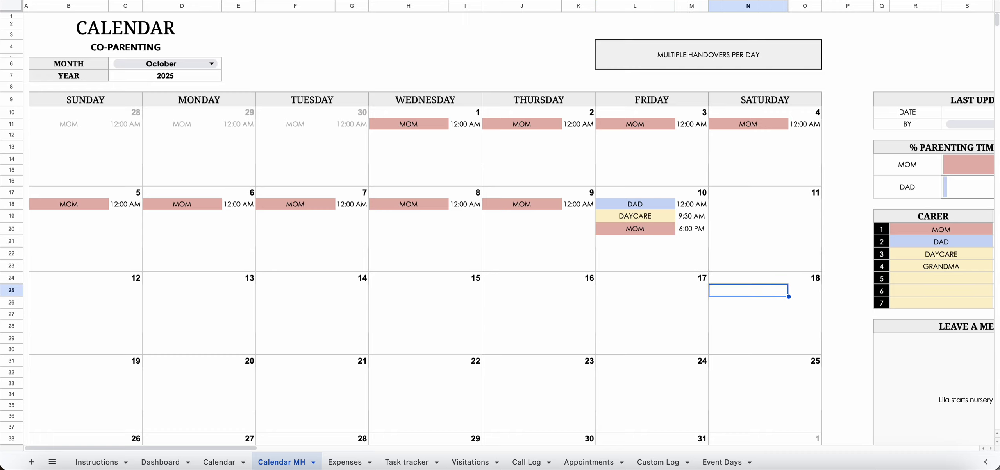
# - Set the duration to 5 days for each of the three 10/10/2025 entries in rows 73 to 75 of the Schedule Log
pyautogui.press('Down')
pyautogui.press('Down')
pyautogui.press('Down')
pyautogui.press('Down')
pyautogui.press('Down')
pyautogui.press('Down')
pyautogui.press('Down')
pyautogui.press('Down')
pyautogui.press('Down')
pyautogui.press('Down')
pyautogui.press('Down')
pyautogui.press('Down')
pyautogui.press('Down')
pyautogui.press('Down')
pyautogui.press('Down')
pyautogui.press('Down')
pyautogui.press('Down')
pyautogui.press('Down')
pyautogui.press('Down')
pyautogui.press('Down')
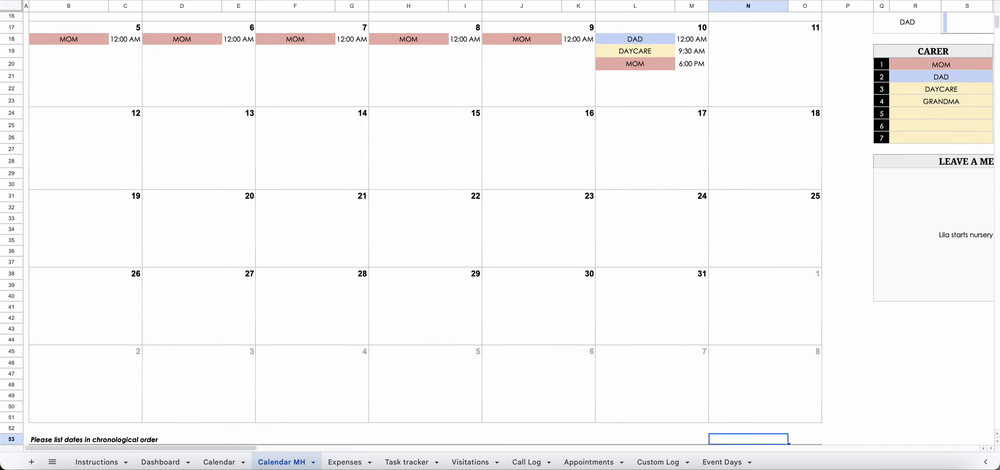
pyautogui.press('Down')
pyautogui.press('Down')
pyautogui.press('Down')
pyautogui.press('Down')
pyautogui.press('Down')
pyautogui.press('Down')
pyautogui.press('Down')
pyautogui.press('Down')
pyautogui.press('Down')
pyautogui.press('Down')
pyautogui.press('Down')
pyautogui.press('Down')
pyautogui.press('Down')
pyautogui.press('Down')
pyautogui.press('Down')
pyautogui.press('Down')
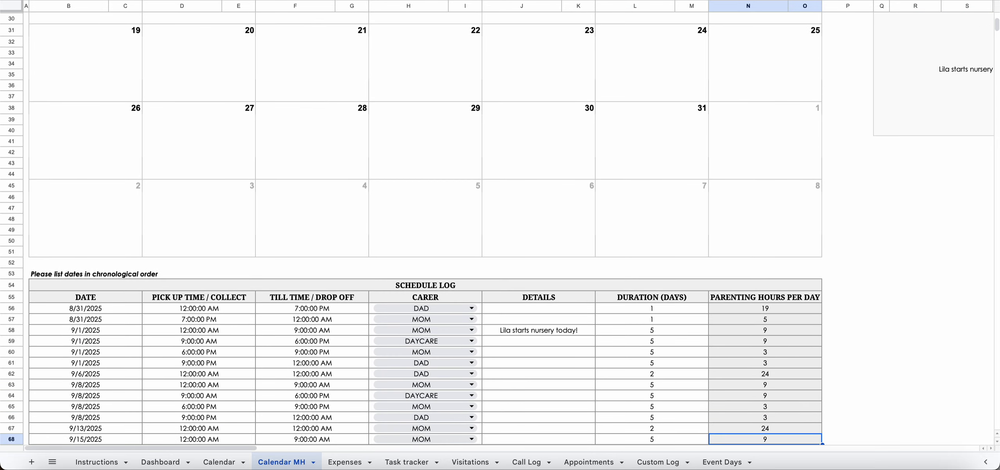
pyautogui.press('Left')
pyautogui.press('Up')
pyautogui.press('Up')
pyautogui.press('Up')
pyautogui.press('Up')
pyautogui.press('Up')
pyautogui.press('Up')
pyautogui.press('Up')
pyautogui.press('Up')
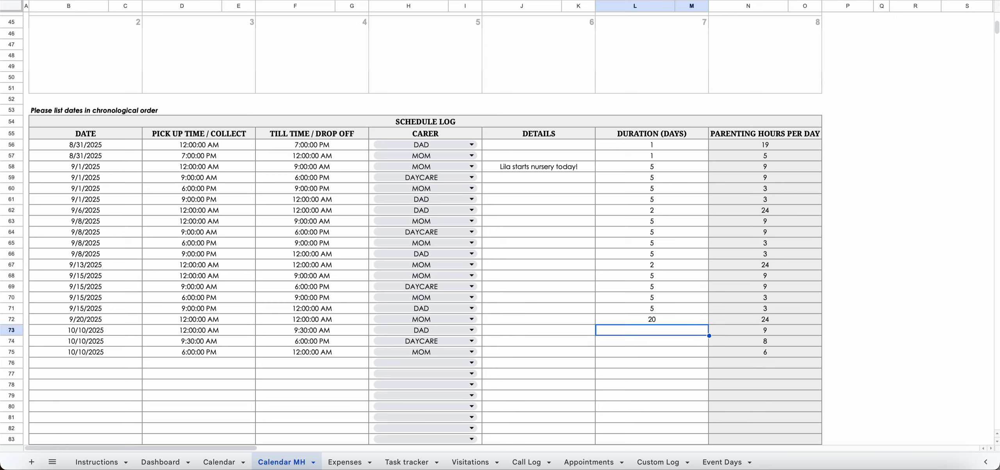
pyautogui.write('5')
pyautogui.press('Return')
pyautogui.write('5')
pyautogui.press('Return')
pyautogui.write('5')
pyautogui.press('Return')
# - Check the October calendar grid for how the daily handovers repeat over the five days starting October 10
pyautogui.press('Up')
pyautogui.hotkey('ctrl', 'Up')
pyautogui.hotkey('ctrl', 'Up')
pyautogui.hotkey('ctrl', 'Up')
pyautogui.hotkey('ctrl', 'Up')
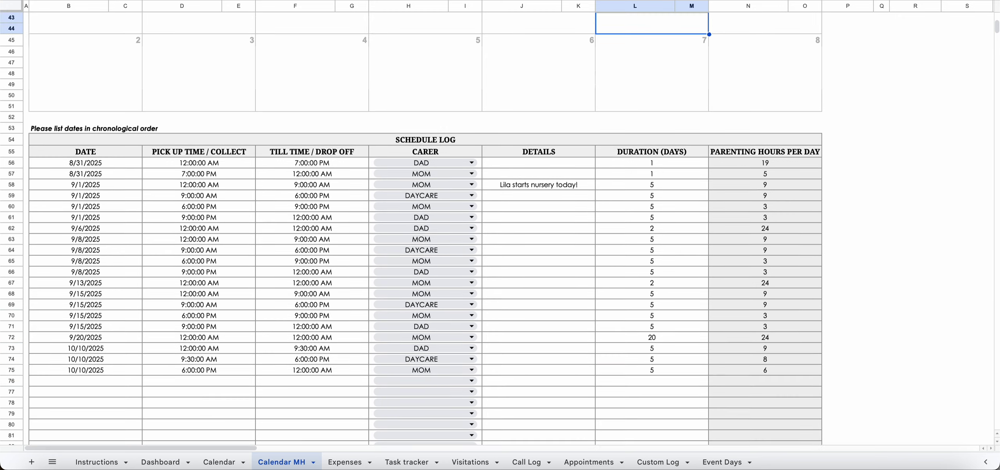
pyautogui.hotkey('ctrl', 'Up')
pyautogui.hotkey('ctrl', 'Up')
pyautogui.hotkey('ctrl', 'Up')
pyautogui.hotkey('ctrl', 'Up')
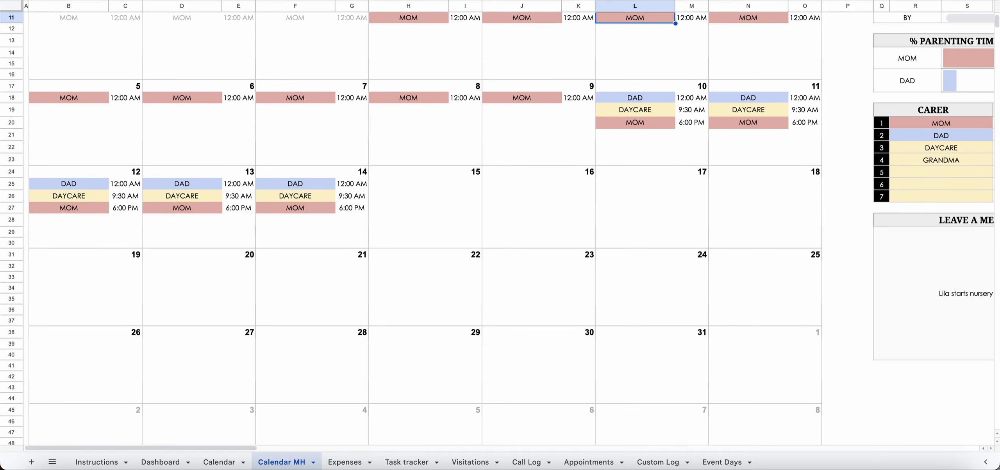
pyautogui.hotkey('ctrl', 'Down')
pyautogui.hotkey('ctrl', 'Down')
pyautogui.hotkey('ctrl', 'Down')
pyautogui.hotkey('ctrl', 'Down')
pyautogui.hotkey('ctrl', 'Down')
pyautogui.hotkey('ctrl', 'Down')
pyautogui.hotkey('ctrl', 'Down')
pyautogui.hotkey('ctrl', 'Down')
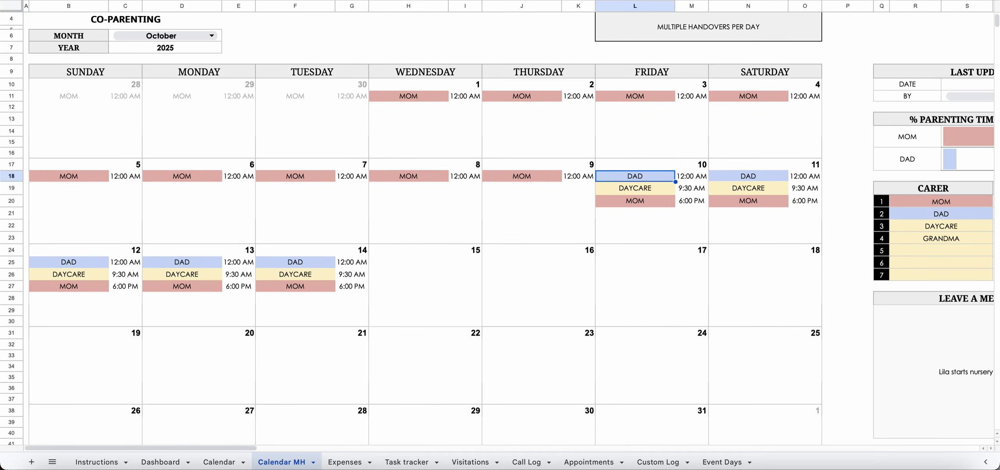
pyautogui.press('Down')
pyautogui.press('Down')
pyautogui.press('Down')
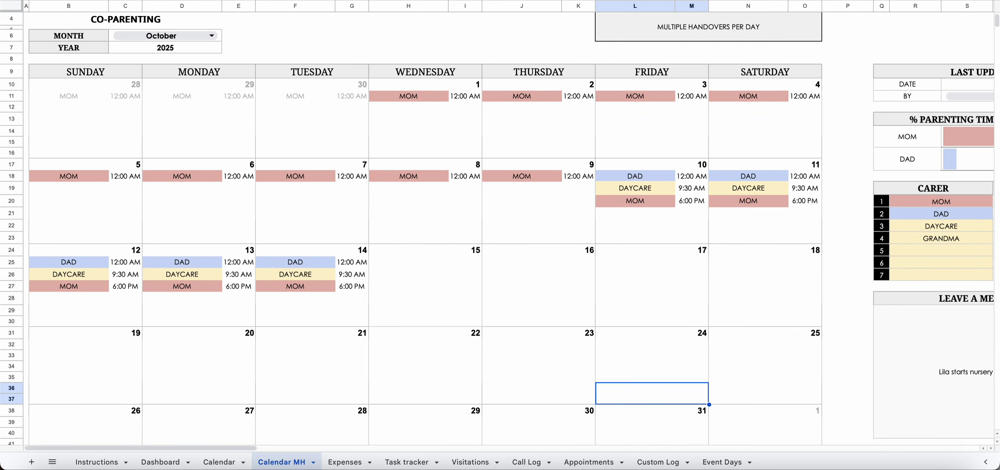
# - Enter 10/16/2025 as the date in row 76 of the Schedule Log
pyautogui.press('Left')
pyautogui.press('Left')
pyautogui.press('Left')
pyautogui.press('Down')
pyautogui.press('Down')
pyautogui.press('Down')
pyautogui.press('Down')
pyautogui.press('Down')
pyautogui.press('Down')
pyautogui.press('Down')
pyautogui.press('Down')
pyautogui.press('Down')
pyautogui.press('Down')
pyautogui.press('Down')
pyautogui.press('Down')
pyautogui.press('Down')
pyautogui.press('Down')
pyautogui.press('Down')
pyautogui.press('Down')
pyautogui.press('Down')
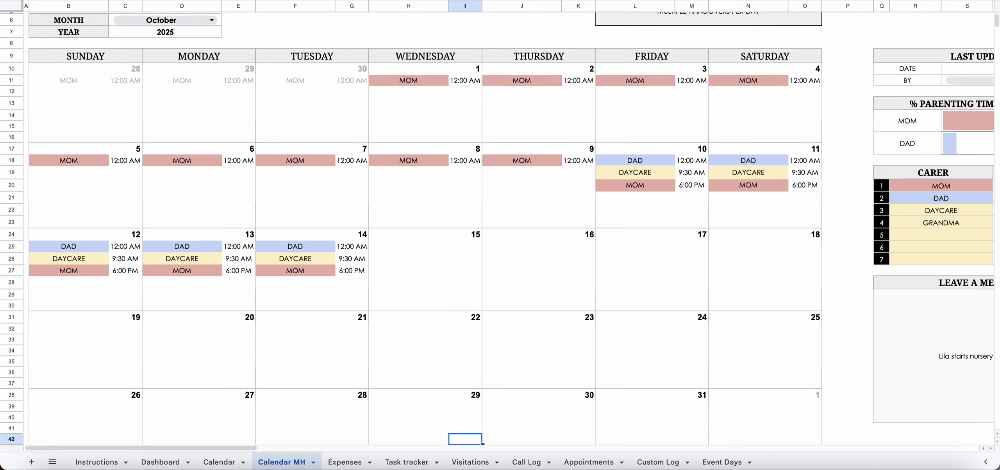
pyautogui.press('Down')
pyautogui.press('Down')
pyautogui.press('Down')
pyautogui.press('Down')
pyautogui.press('Down')
pyautogui.press('Down')
pyautogui.press('Down')
pyautogui.press('Down')
pyautogui.press('Down')
pyautogui.press('Down')
pyautogui.press('Down')
pyautogui.press('Down')
pyautogui.press('Down')
pyautogui.press('Down')
pyautogui.press('Down')
pyautogui.press('Down')
pyautogui.press('Down')
pyautogui.press('Down')
pyautogui.press('Down')
pyautogui.press('Down')
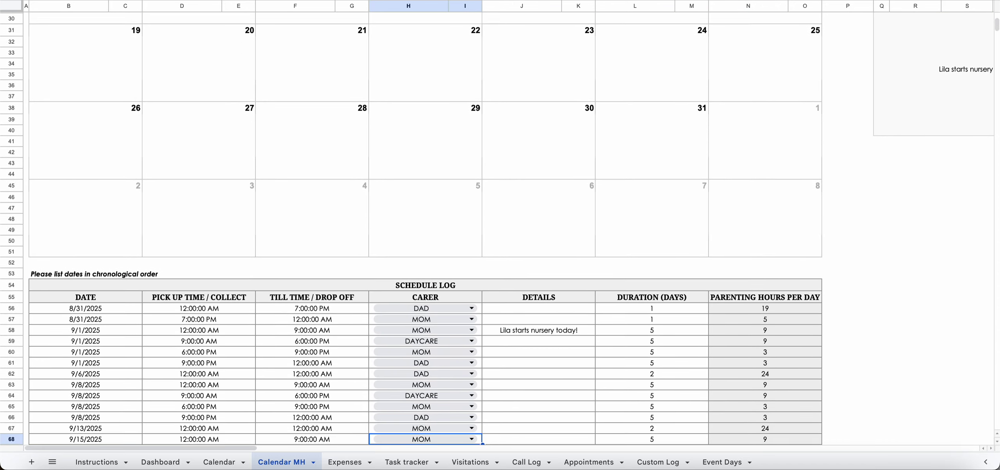
pyautogui.press('Down')
pyautogui.press('Up')
pyautogui.press('Up')
pyautogui.press('Up')
pyautogui.press('Up')
pyautogui.press('Up')
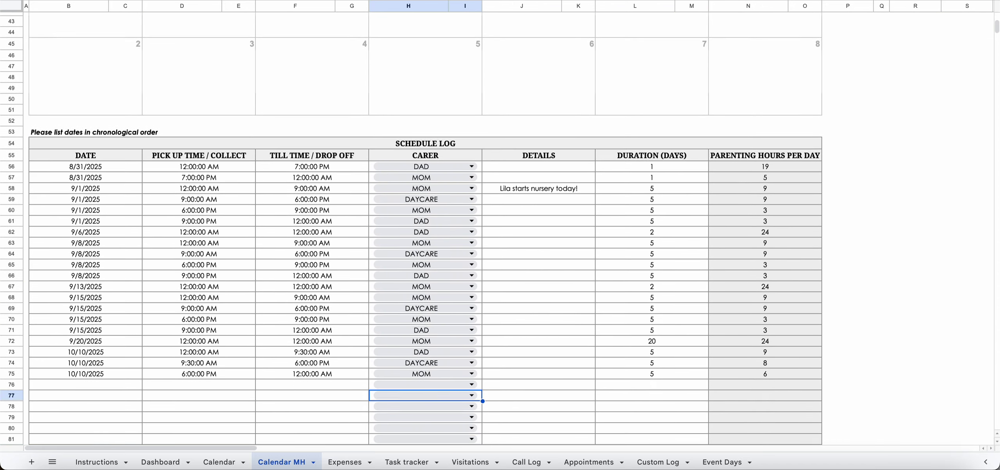
pyautogui.press('Left')
pyautogui.press('Left')
pyautogui.press('Left')
pyautogui.press('Up')
pyautogui.press('Up')
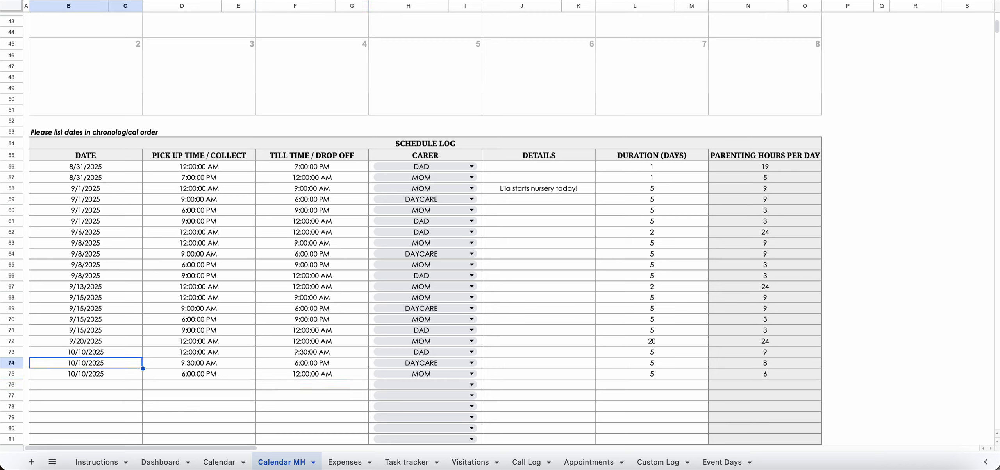
pyautogui.press('Right')
pyautogui.press('Down')
pyautogui.press('Down')
pyautogui.press('Left')
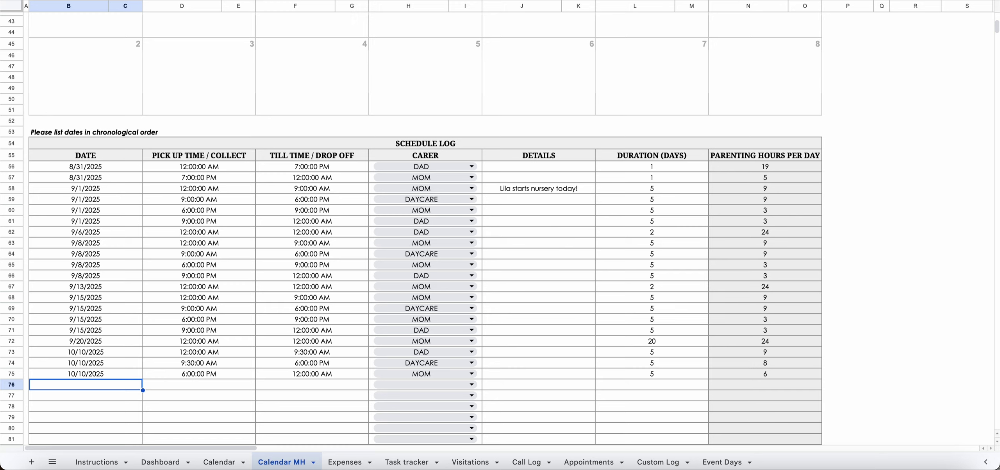
pyautogui.doubleClick(118, 388)
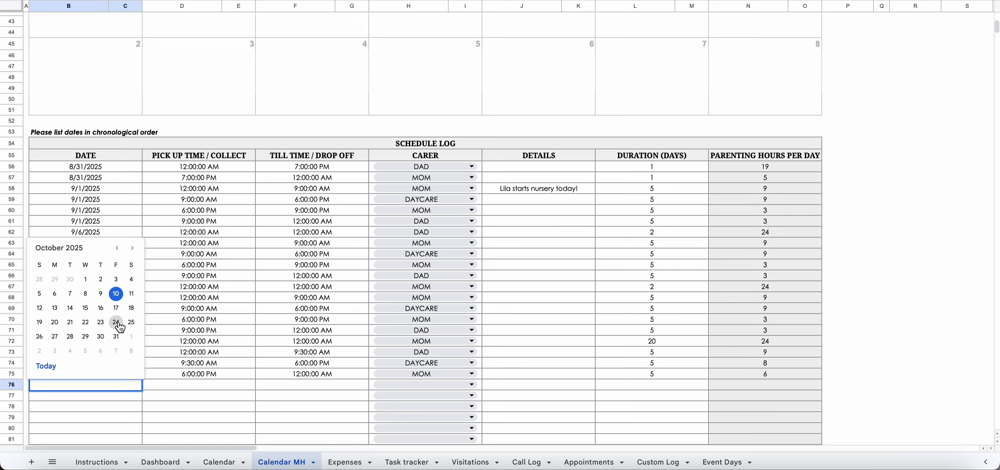
pyautogui.click(232, 333)
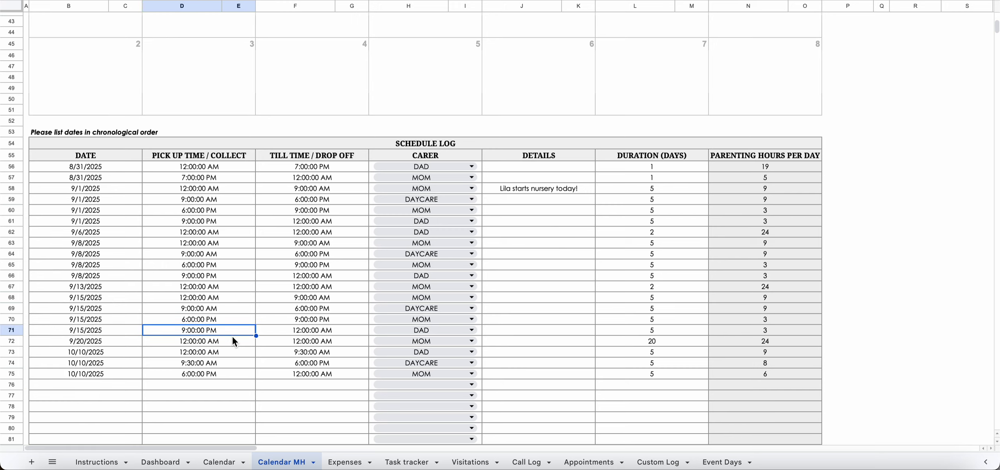
pyautogui.press('Left')
pyautogui.press('Down')
pyautogui.press('Down')
pyautogui.press('Down')
pyautogui.press('Down')
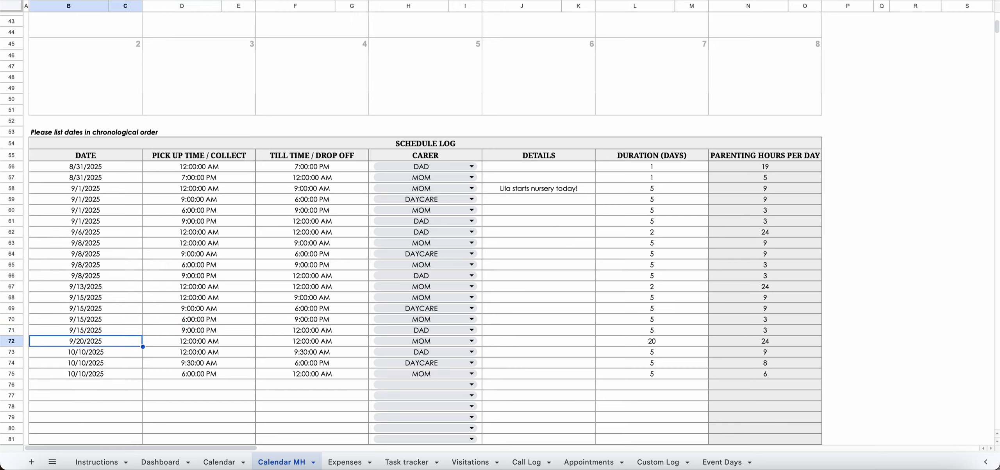
pyautogui.doubleClick(124, 386)
pyautogui.click(102, 310)
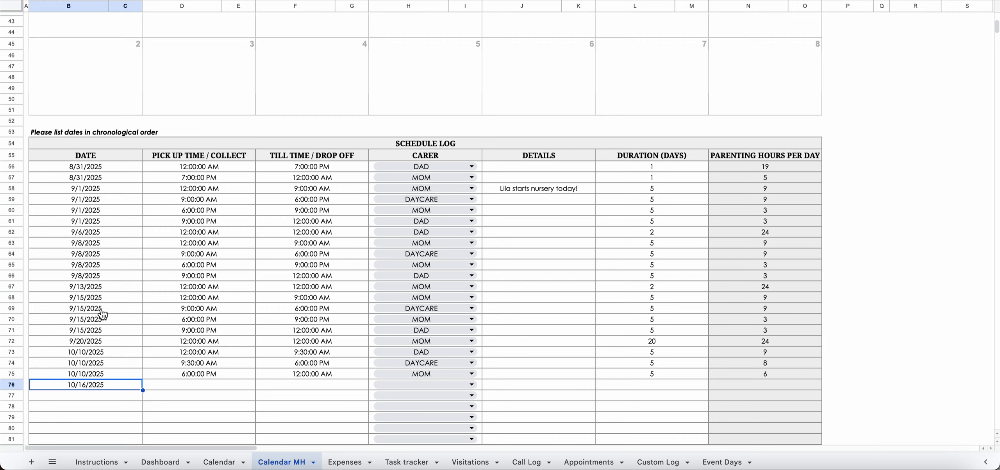
# - Set both the pick-up time and the drop-off time in row 76 to 00:00
pyautogui.click(194, 386)
pyautogui.write('12am')
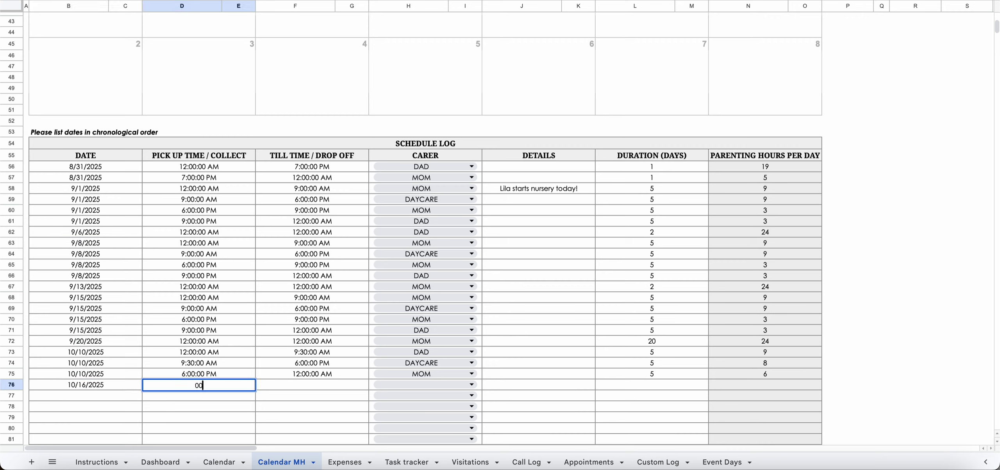
pyautogui.press('Tab')
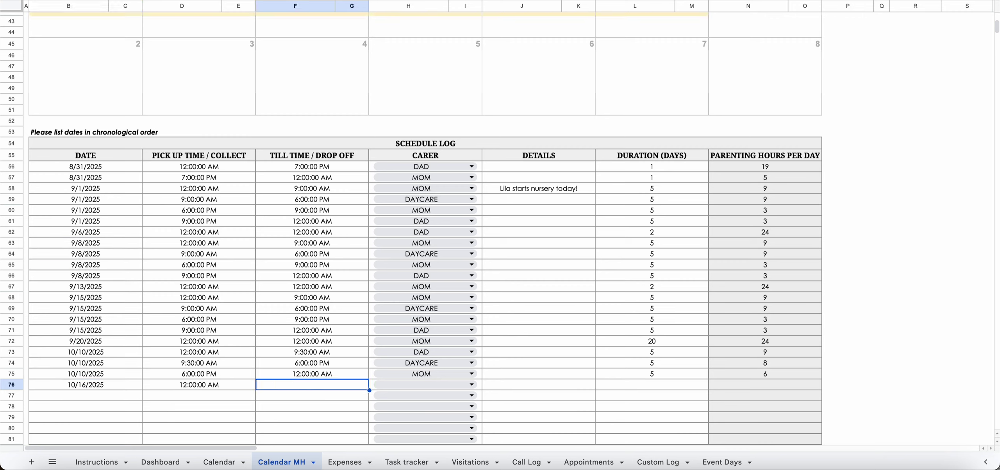
pyautogui.write('00:00')
pyautogui.press('Tab')
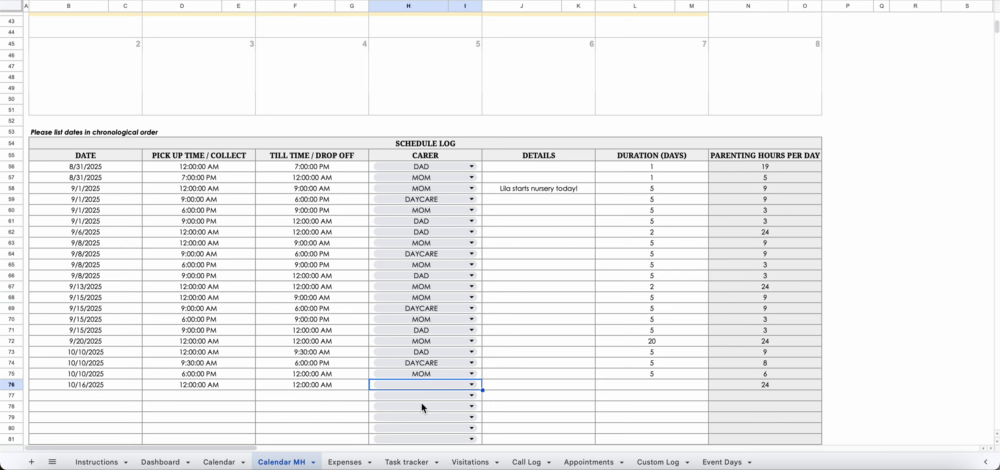
# - Choose DAD as the carer in row 76 and set the duration to 5 days
pyautogui.click(469, 384)
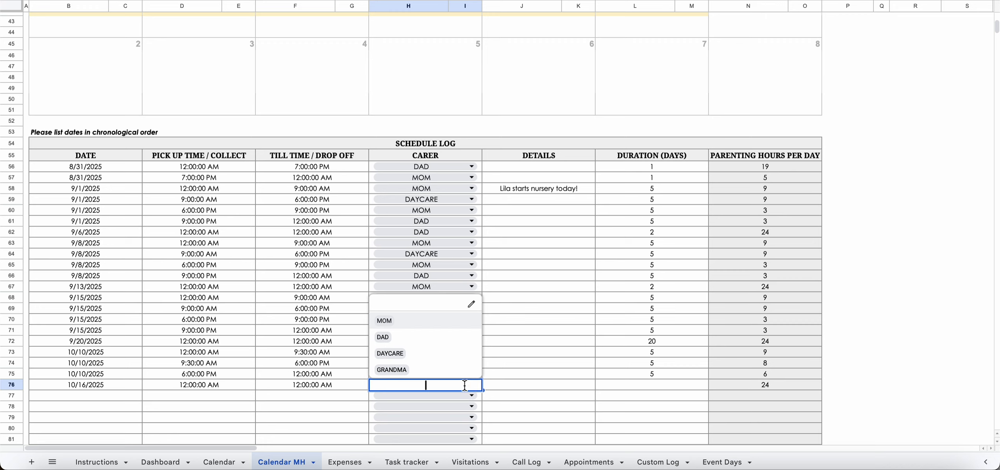
pyautogui.click(428, 342)
pyautogui.click(675, 384)
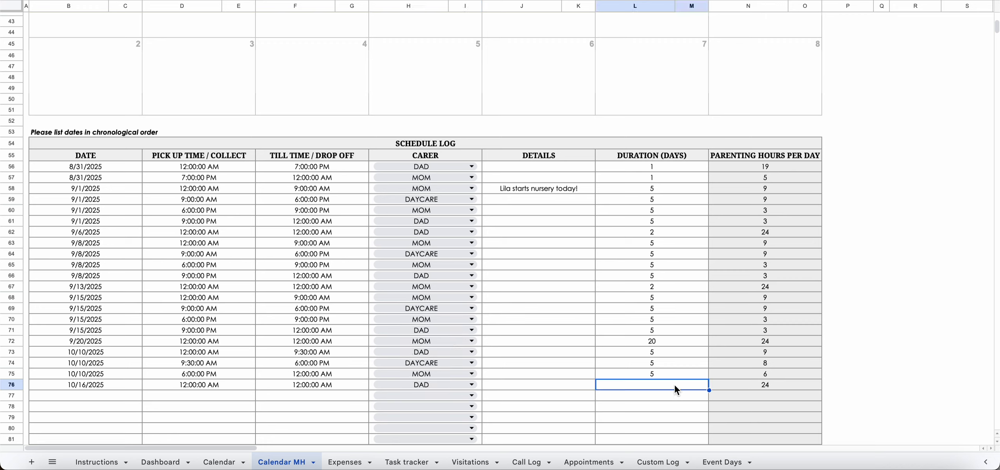
pyautogui.hotkey('ctrl', 'd')
pyautogui.press('Up')
pyautogui.press('Down')
# - Add "Holiday" to the details of the row 76 entry
pyautogui.press('Left')
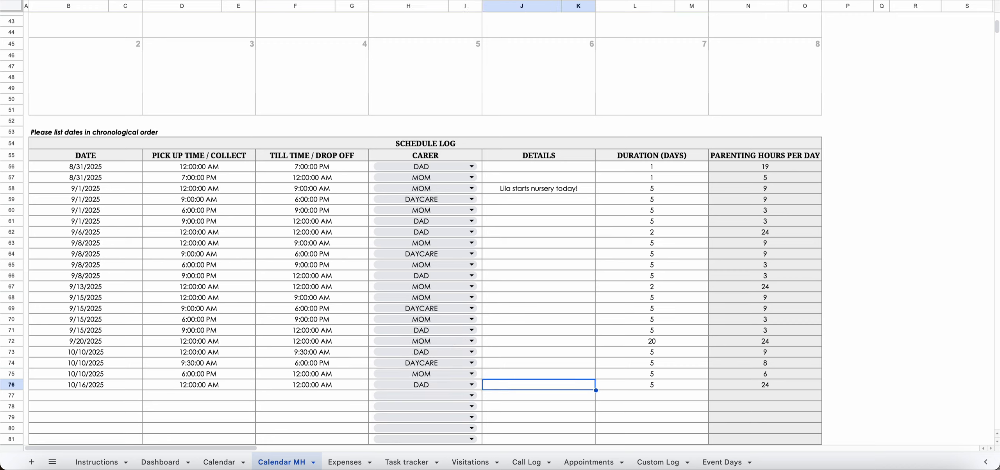
pyautogui.write('Holiday')
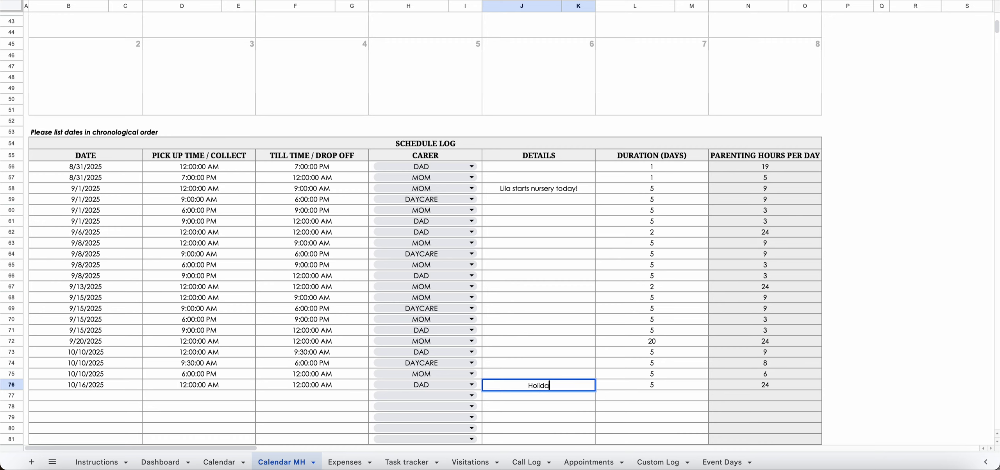
pyautogui.press('Return')
# - Check the October calendar grid for where DAD's holiday entry falls relative to the earlier five-day handovers
pyautogui.press('Up')
pyautogui.press('pageup')
pyautogui.press('Down')
pyautogui.press('Down')
pyautogui.press('Down')
pyautogui.press('Down')
pyautogui.press('Down')
pyautogui.press('Left')
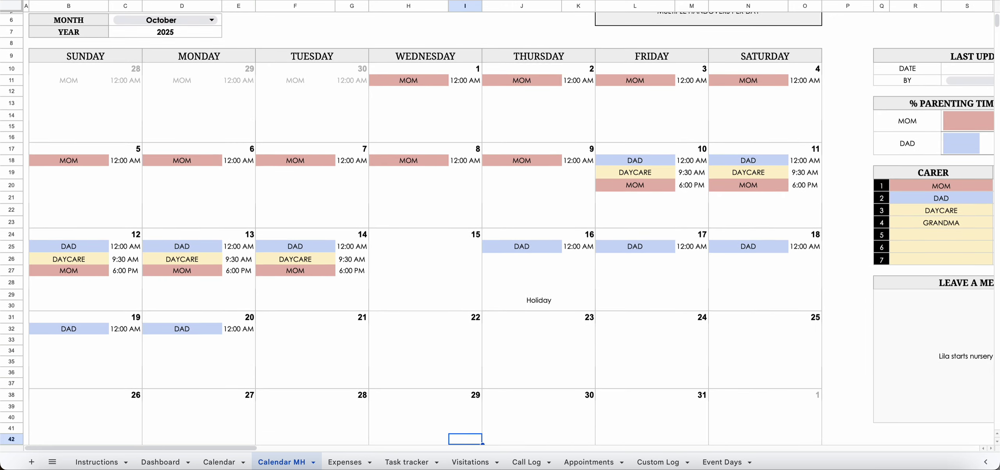
# - Set the date of DAD's Holiday entry in row 76 of the Schedule Log to 10/15/2025
pyautogui.press('Down')
pyautogui.press('Down')
pyautogui.press('Down')
pyautogui.press('Down')
pyautogui.press('Down')
pyautogui.press('Down')
pyautogui.press('Down')
pyautogui.press('Down')
pyautogui.press('Down')
pyautogui.press('Down')
pyautogui.press('Down')
pyautogui.press('Down')
pyautogui.press('Down')
pyautogui.press('Down')
pyautogui.press('Down')
pyautogui.press('Down')
pyautogui.press('Down')
pyautogui.press('Down')
pyautogui.press('Down')
pyautogui.press('Down')
pyautogui.press('Down')
pyautogui.press('Down')
pyautogui.press('Down')
pyautogui.press('Down')
pyautogui.press('Down')
pyautogui.press('Down')
pyautogui.press('Down')
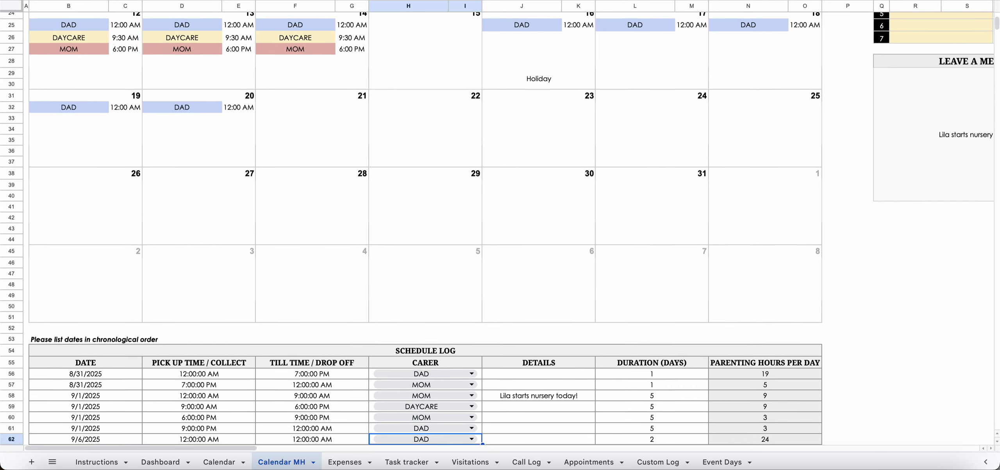
pyautogui.press('Down')
pyautogui.press('Down')
pyautogui.press('Down')
pyautogui.press('Down')
pyautogui.press('Down')
pyautogui.press('Down')
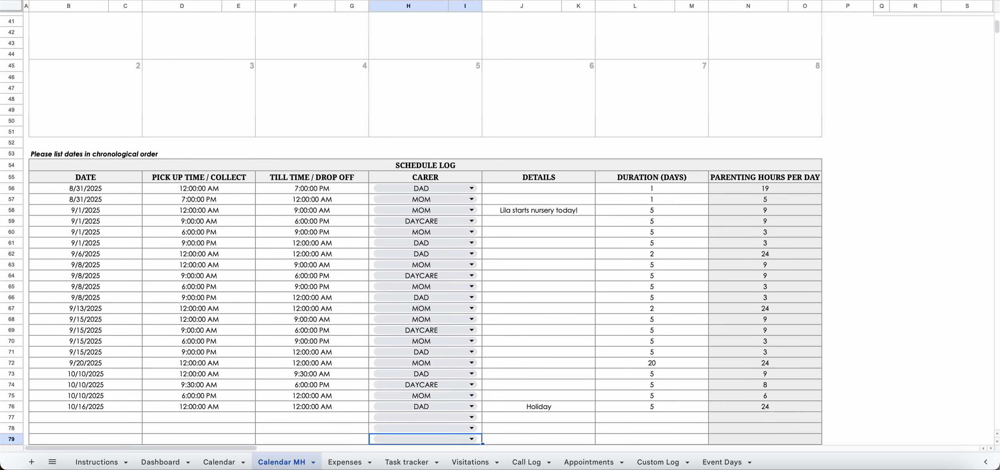
pyautogui.doubleClick(112, 406)
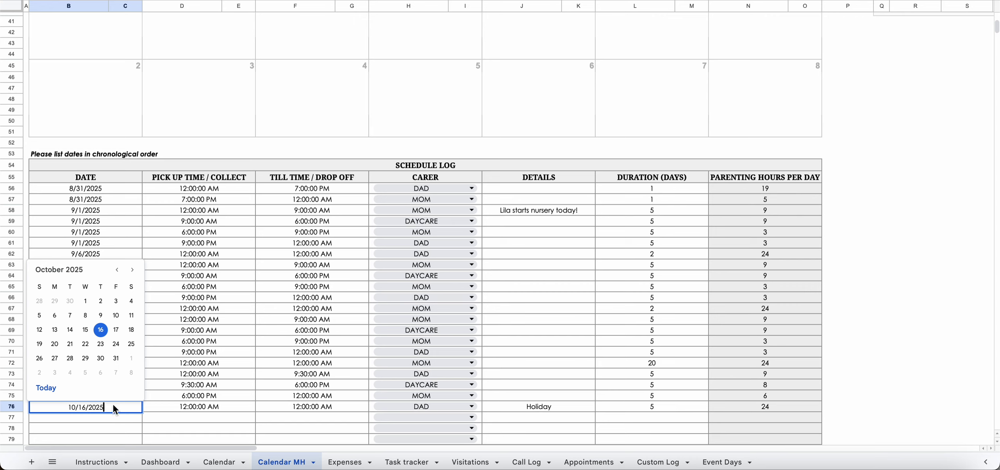
pyautogui.click(91, 333)
pyautogui.click(215, 388)
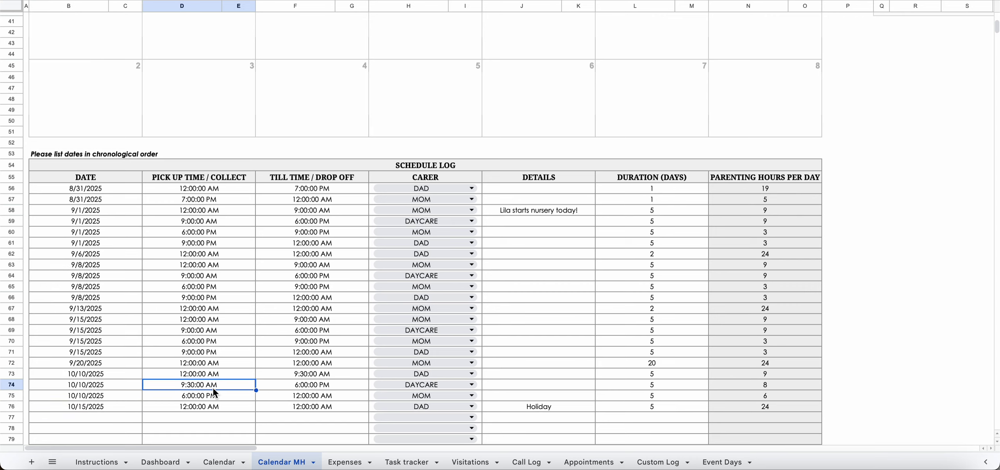
# - Review the October calendar grid for the days covered by the holiday entry starting October 15
pyautogui.hotkey('ctrl', 'Up')
pyautogui.hotkey('ctrl', 'Up')
pyautogui.hotkey('ctrl', 'Up')
pyautogui.hotkey('ctrl', 'Up')
pyautogui.hotkey('ctrl', 'Up')
pyautogui.hotkey('ctrl', 'Up')
pyautogui.hotkey('ctrl', 'Up')
pyautogui.hotkey('ctrl', 'Up')
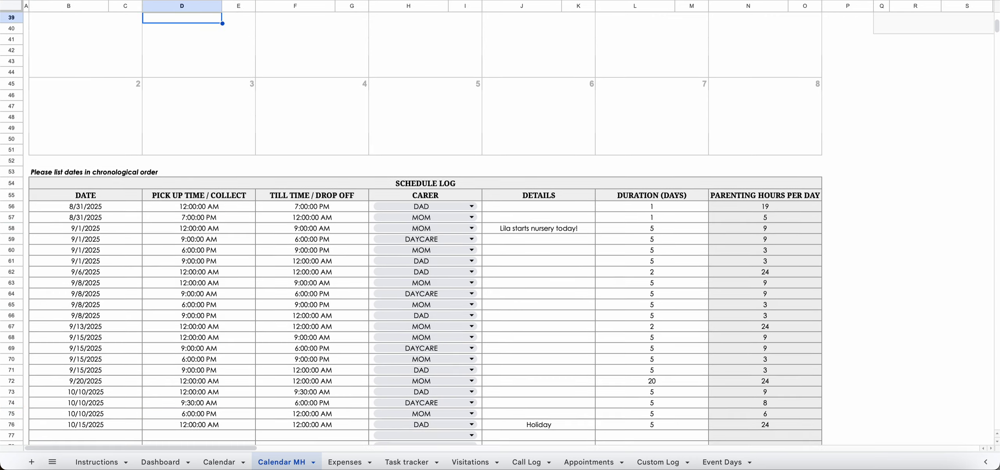
pyautogui.hotkey('ctrl', 'Up')
pyautogui.hotkey('ctrl', 'Up')
pyautogui.hotkey('ctrl', 'Up')
pyautogui.hotkey('ctrl', 'Up')
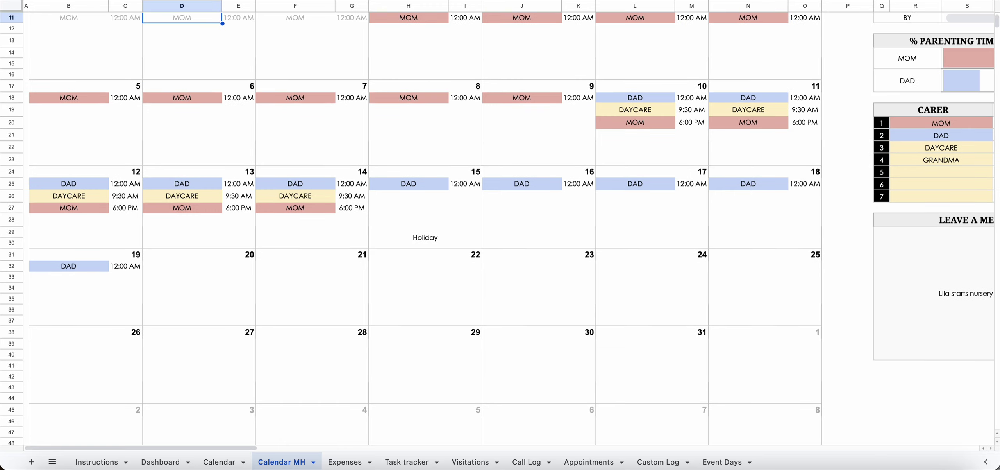
pyautogui.press('Down')
pyautogui.press('Down')
pyautogui.press('Down')
pyautogui.press('Down')
pyautogui.press('Down')
pyautogui.press('Down')
pyautogui.press('Down')
pyautogui.press('Down')
pyautogui.press('Down')
pyautogui.press('Down')
pyautogui.press('Down')
pyautogui.press('Down')
pyautogui.press('Down')
pyautogui.press('Down')
pyautogui.press('Down')
pyautogui.press('Down')
pyautogui.press('Down')
pyautogui.press('Down')
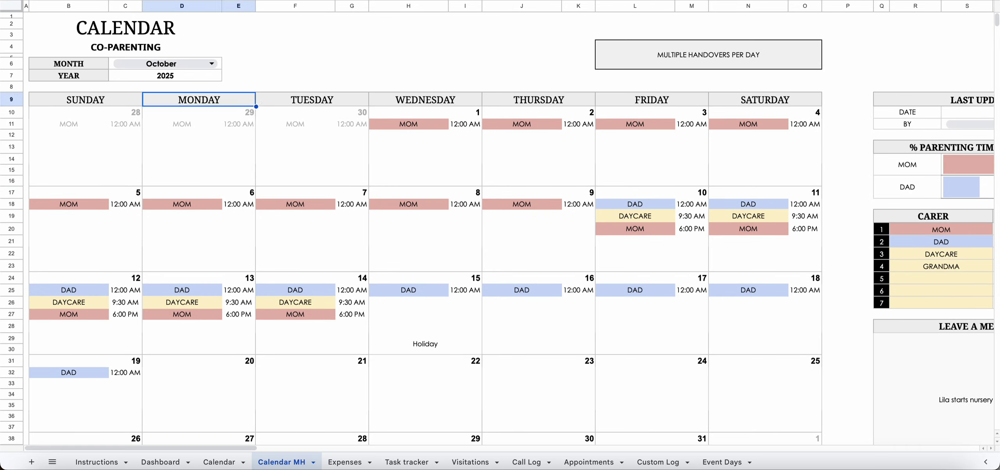
# - Examine the October parenting-time percentages and the hours per carer beside the multiple-handovers calendar
pyautogui.press('Right')
pyautogui.press('Right')
pyautogui.press('Right')
pyautogui.press('Right')
pyautogui.press('Right')
pyautogui.press('Right')
pyautogui.press('Right')
pyautogui.press('Right')
pyautogui.press('Right')
pyautogui.press('Right')
pyautogui.press('Right')
pyautogui.press('Right')
pyautogui.press('Right')
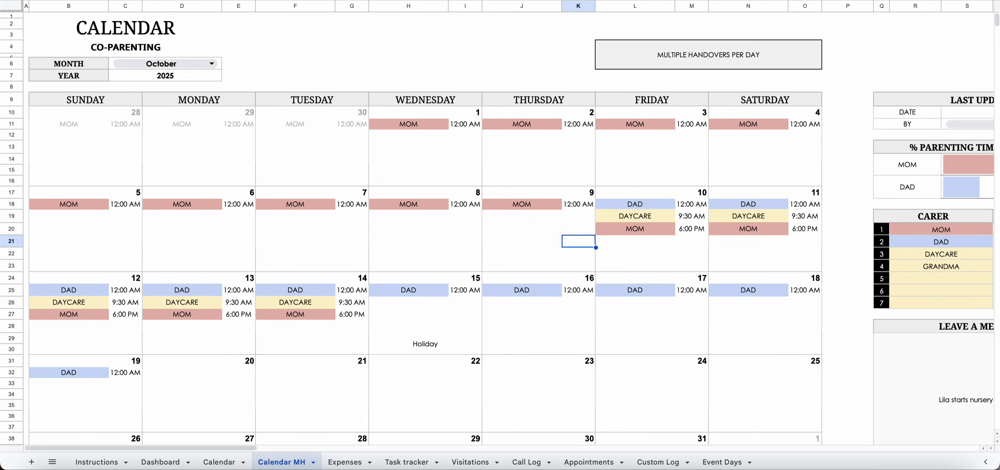
pyautogui.press('Right')
pyautogui.press('Right')
pyautogui.press('Right')
pyautogui.press('Right')
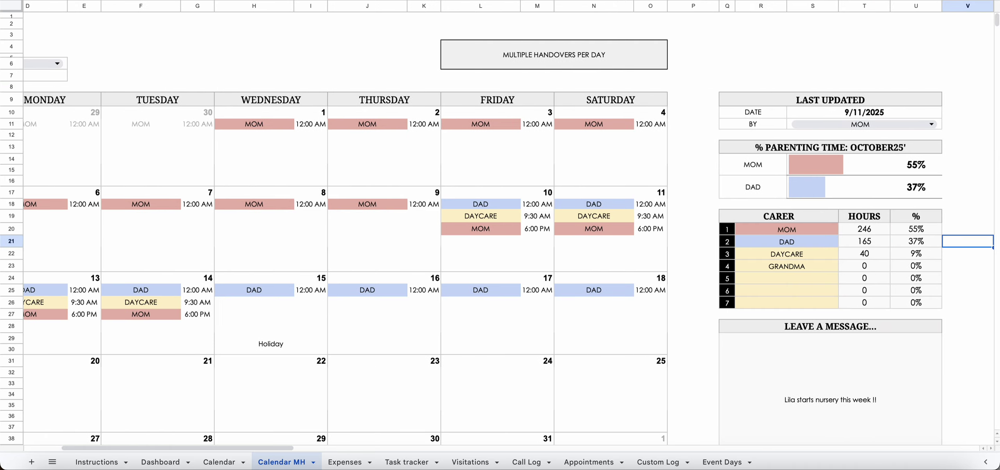
pyautogui.press('Left')
pyautogui.press('Left')
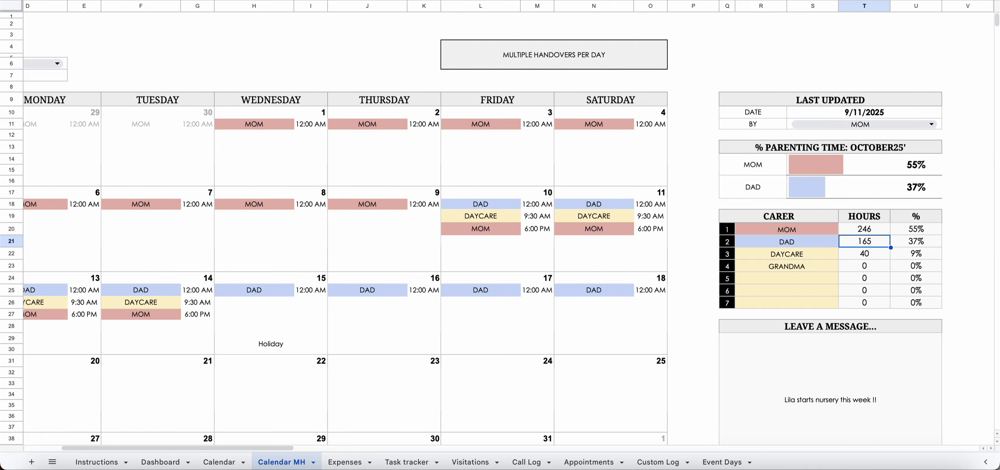
pyautogui.press('Left')
pyautogui.press('Down')
pyautogui.press('Down')
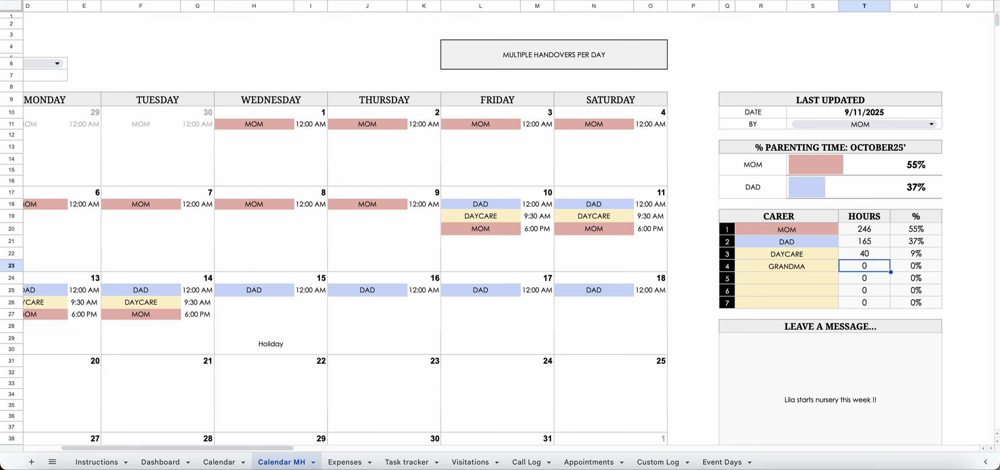
# - Review the repeated pick-up and drop-off times of the September handover entries in the Schedule Log
pyautogui.press('Left')
pyautogui.press('Left')
pyautogui.press('Left')
pyautogui.press('Left')
pyautogui.press('Left')
pyautogui.press('Left')
pyautogui.press('Left')
pyautogui.press('Left')
pyautogui.press('Left')
pyautogui.press('Left')
pyautogui.press('Down')
pyautogui.press('Down')
pyautogui.press('Down')
pyautogui.press('Down')
pyautogui.press('Down')
pyautogui.press('Down')
pyautogui.press('Down')
pyautogui.press('Down')
pyautogui.press('Down')
pyautogui.press('Down')
pyautogui.press('Down')
pyautogui.press('Down')
pyautogui.press('Down')
pyautogui.press('Down')
pyautogui.press('Down')
pyautogui.press('Down')
pyautogui.press('Down')
pyautogui.press('Down')
pyautogui.press('Down')
pyautogui.press('Down')
pyautogui.press('Down')
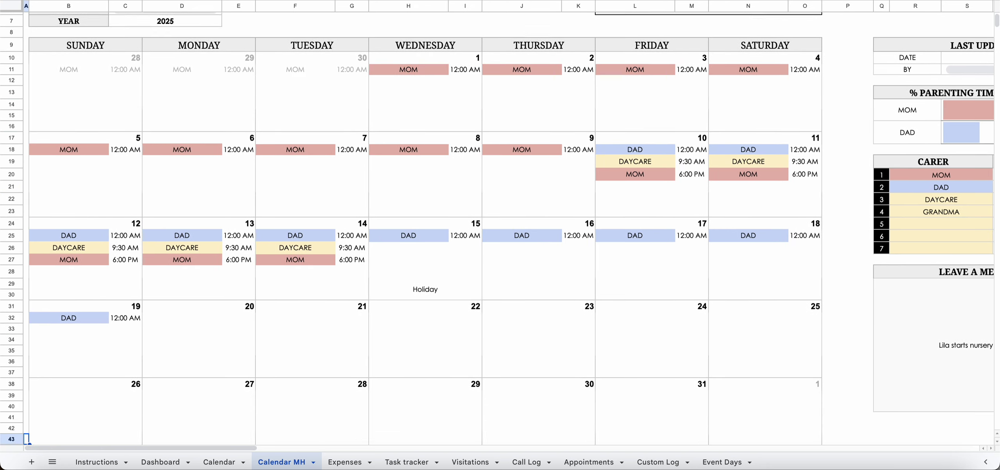
pyautogui.press('Down')
pyautogui.press('Down')
pyautogui.press('Down')
pyautogui.press('Down')
pyautogui.press('Down')
pyautogui.press('Down')
pyautogui.press('Down')
pyautogui.press('Down')
pyautogui.press('Down')
pyautogui.press('Down')
pyautogui.press('Down')
pyautogui.press('Down')
pyautogui.press('Down')
pyautogui.press('Down')
pyautogui.press('Down')
pyautogui.press('Down')
pyautogui.press('Down')
pyautogui.press('Down')
pyautogui.press('Down')
pyautogui.press('Down')
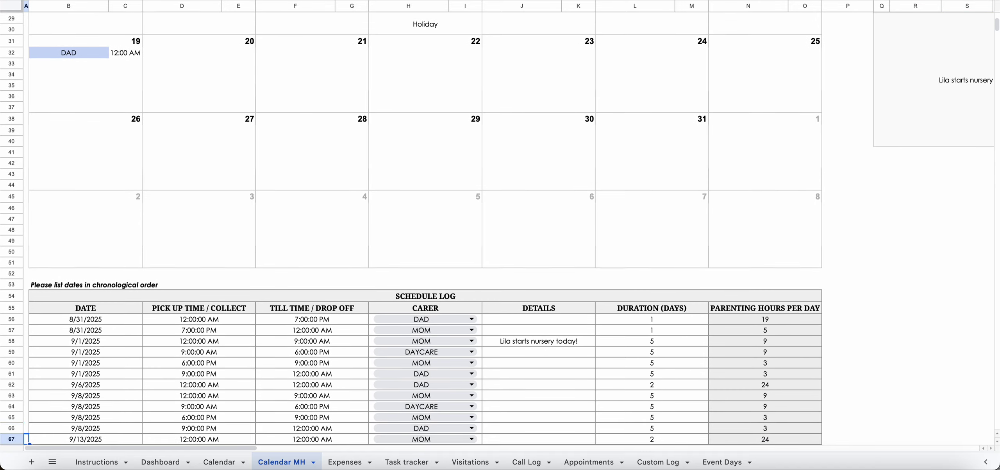
pyautogui.press('Down')
pyautogui.press('Down')
pyautogui.press('Down')
pyautogui.press('Down')
pyautogui.press('Down')
pyautogui.press('Down')
pyautogui.press('Down')
pyautogui.press('Down')
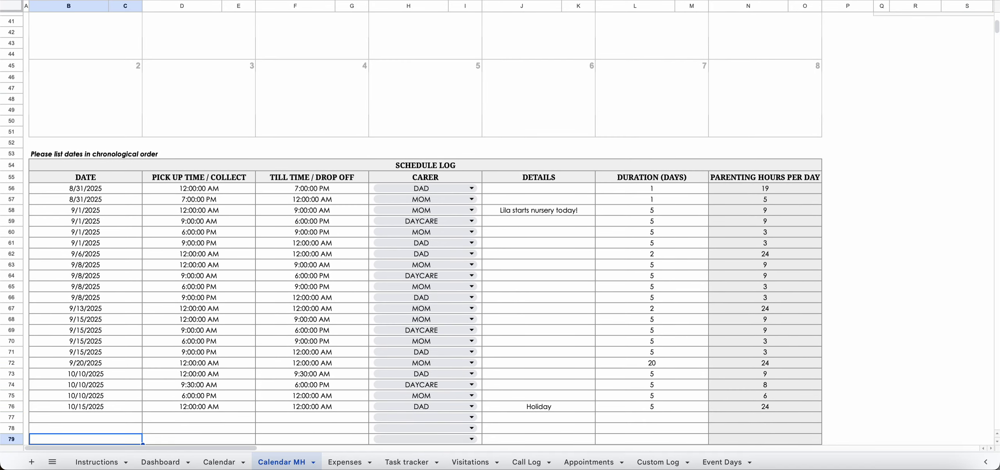
pyautogui.press('Right')
pyautogui.press('Right')
pyautogui.press('Up')
pyautogui.press('Up')
pyautogui.press('Up')
pyautogui.press('Up')
pyautogui.press('Up')
pyautogui.press('Up')
pyautogui.press('Up')
pyautogui.press('Up')
pyautogui.press('Up')
pyautogui.press('Up')
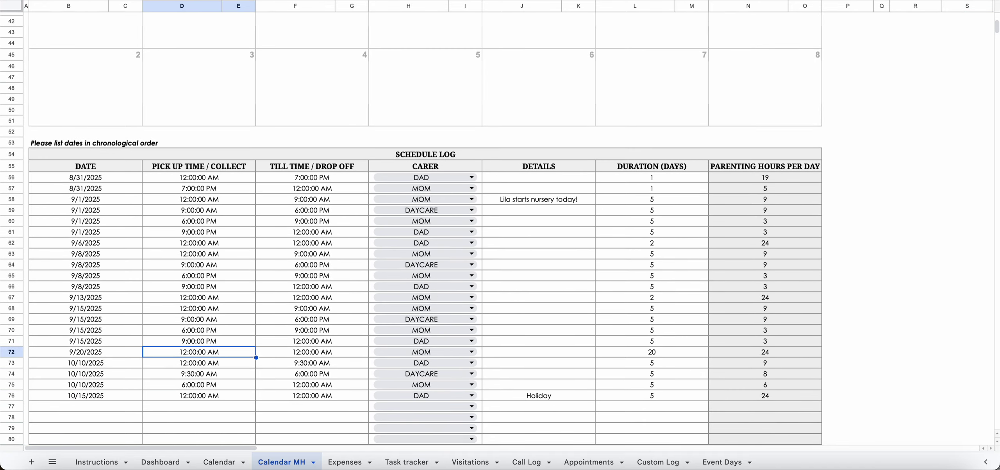
pyautogui.press('Up')
pyautogui.press('Left')
pyautogui.press('Right')
pyautogui.press('Left')
pyautogui.press('Right')
pyautogui.press('Up')
pyautogui.press('Up')
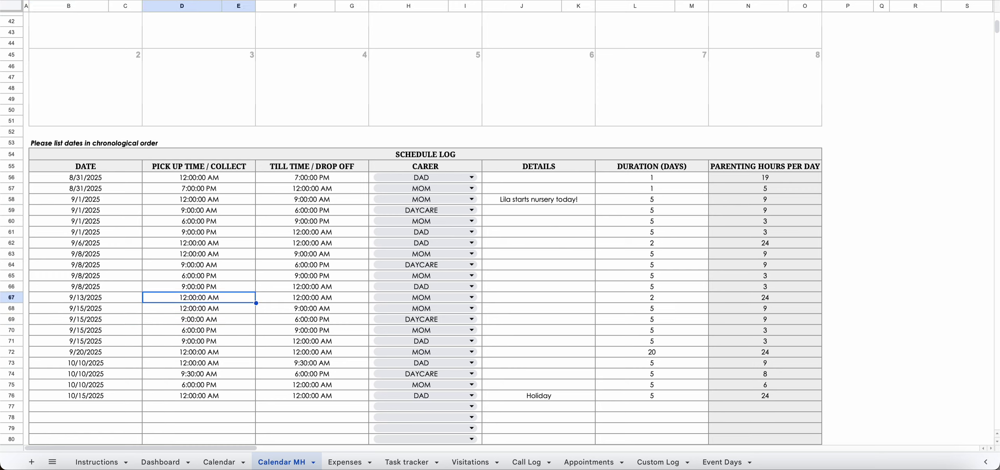
pyautogui.press('Down')
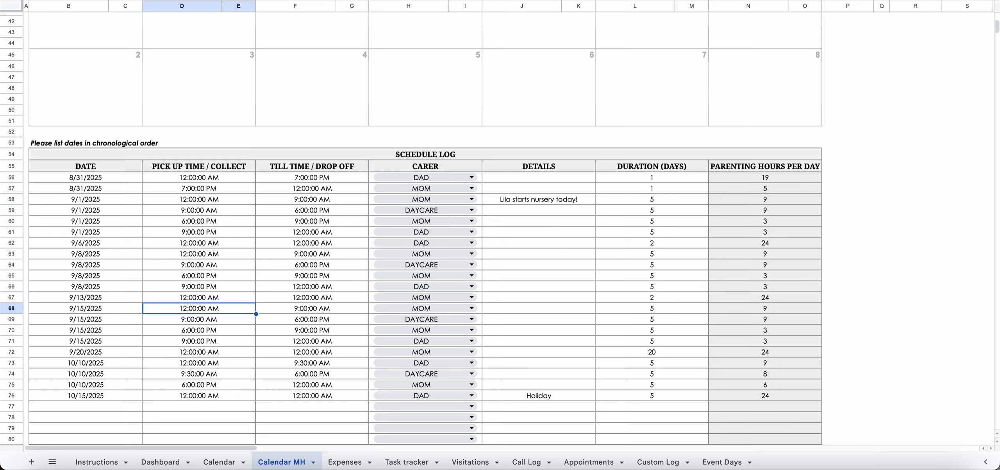
pyautogui.hotkey('shift', 'Down')
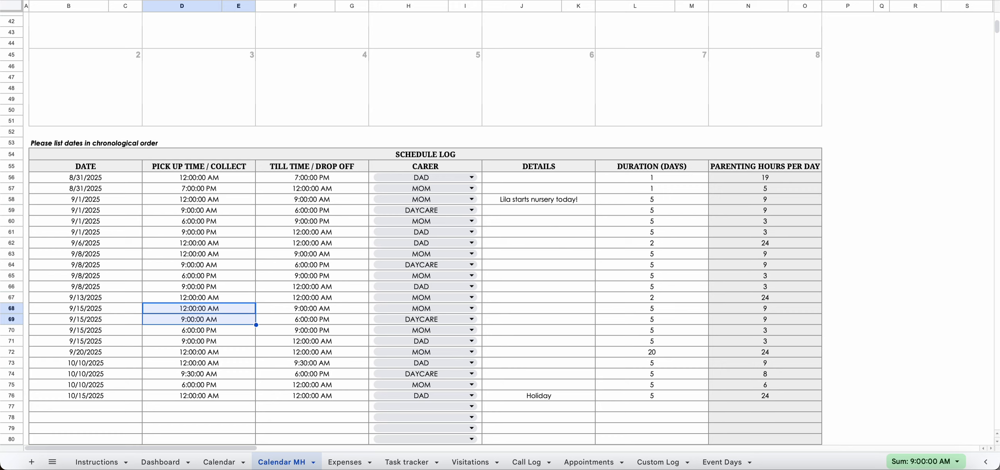
pyautogui.hotkey('shift', 'Up')
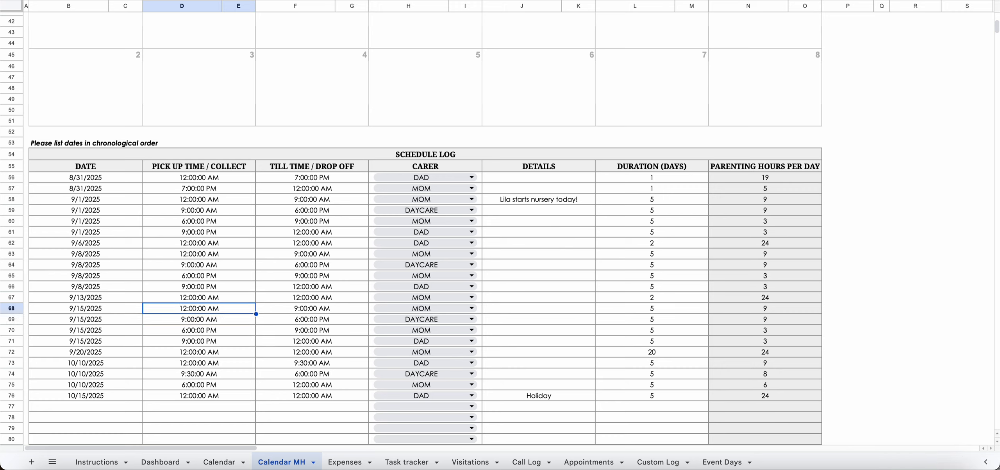
pyautogui.hotkey('shift', 'Right')
pyautogui.hotkey('shift', 'Down')
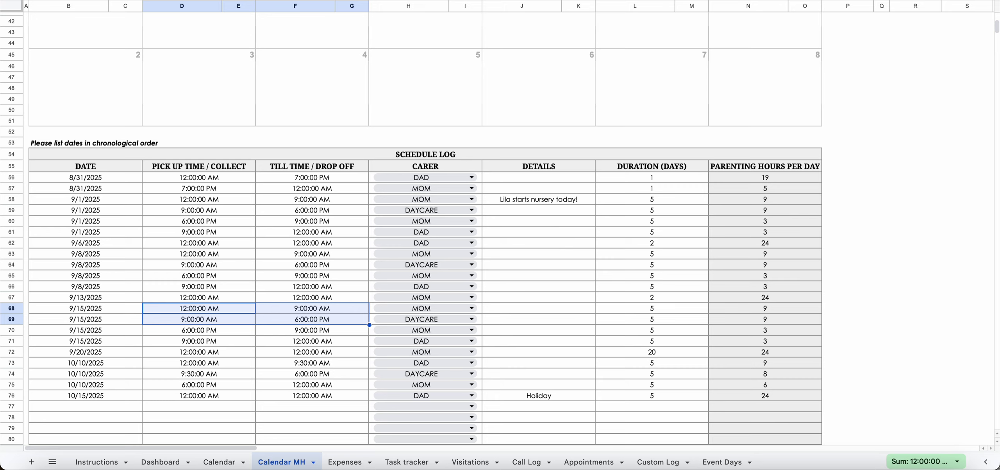
pyautogui.hotkey('shift', 'Down')
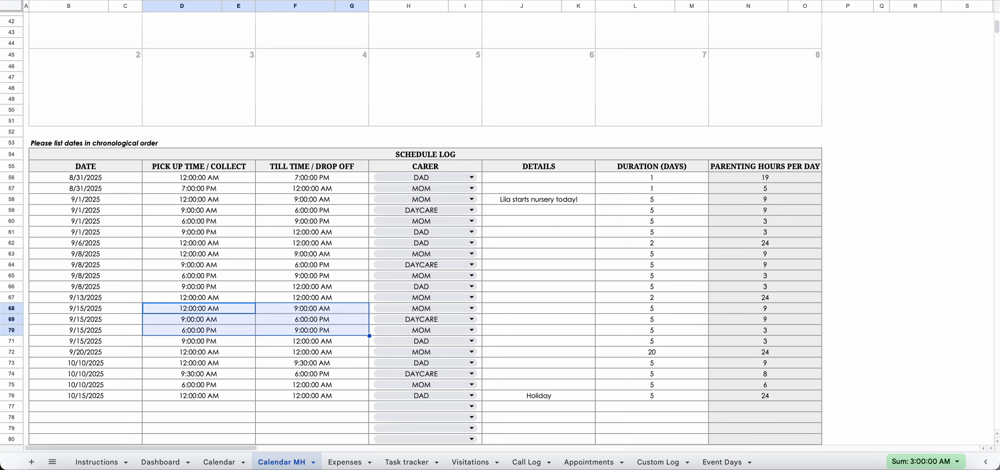
# - Copy the pick-up times, drop-off times and carers of the three 10/10/2025 entries into rows 77 to 79 of the Schedule Log
pyautogui.press('Down')
pyautogui.press('Down')
pyautogui.press('Down')
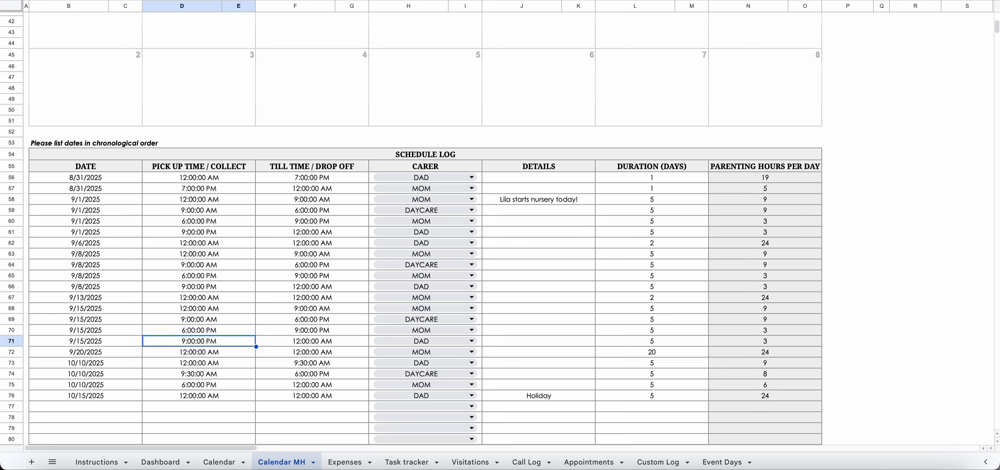
pyautogui.press('Down')
pyautogui.press('Down')
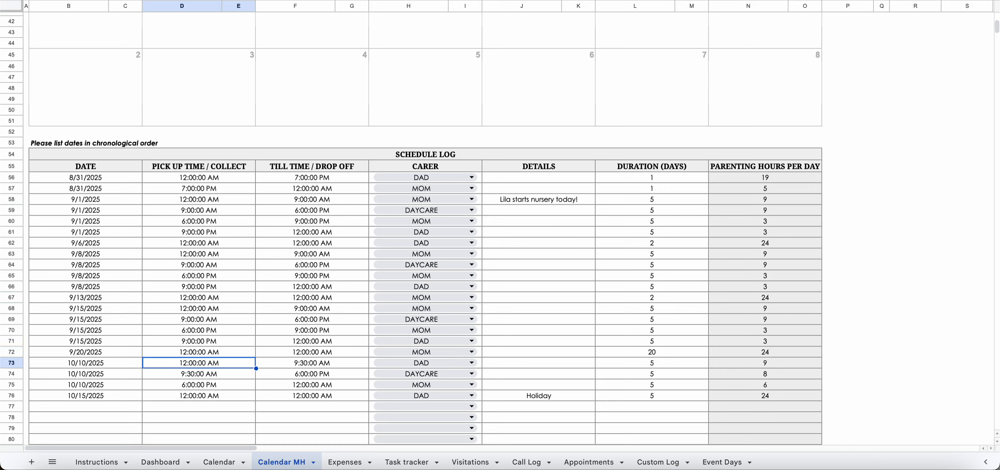
pyautogui.hotkey('shift', 'Right')
pyautogui.hotkey('shift', 'Right')
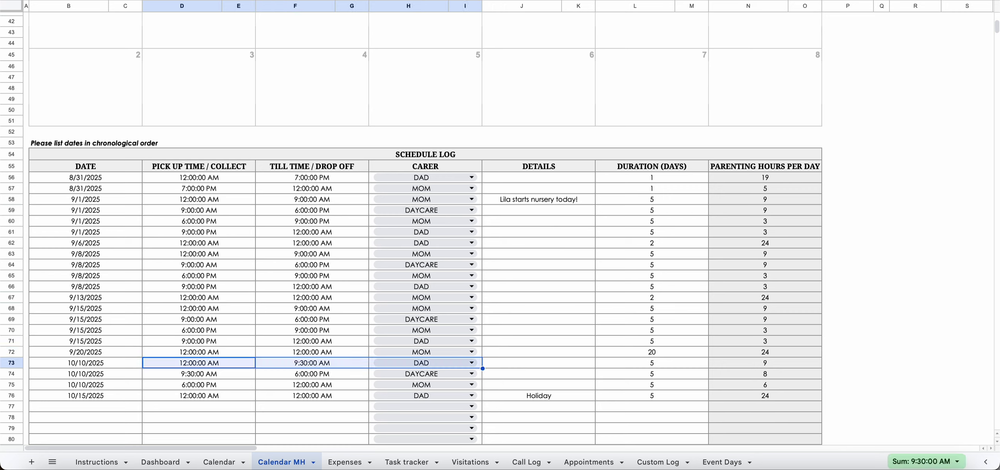
pyautogui.hotkey('shift', 'Down')
pyautogui.hotkey('shift', 'Down')
pyautogui.hotkey('ctrl', 'c')
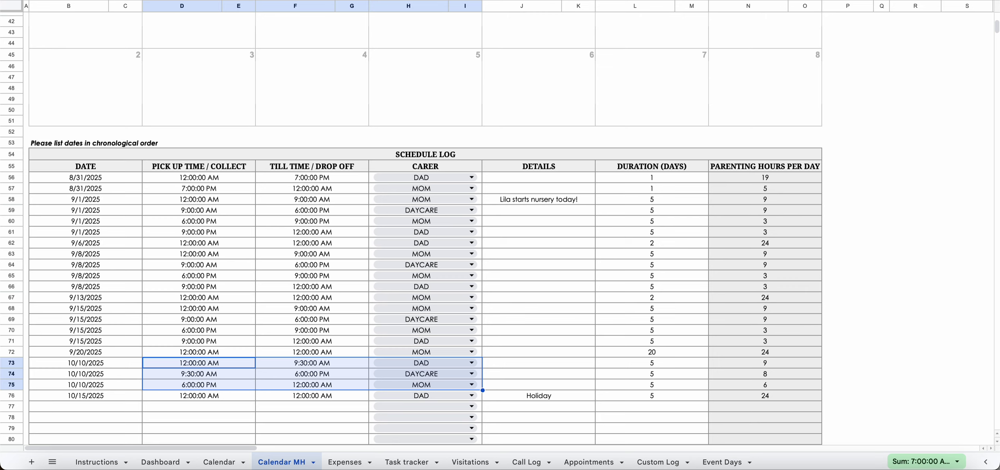
pyautogui.press('Down')
pyautogui.press('Down')
pyautogui.press('Down')
pyautogui.press('Down')
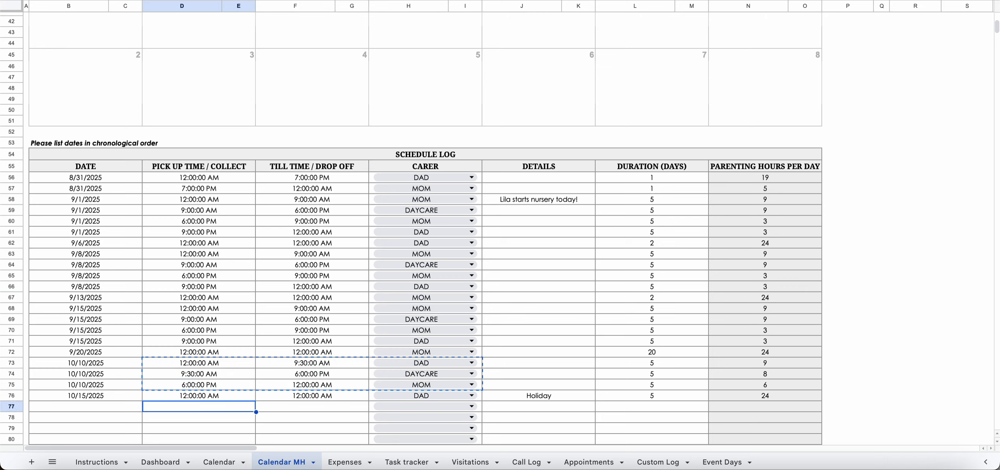
pyautogui.hotkey('ctrl', 'v')
# - Set the date of DAD's new handover entry in row 77 to 10/22/2025
pyautogui.press('Down')
pyautogui.press('Down')
pyautogui.press('Down')
pyautogui.press('Down')
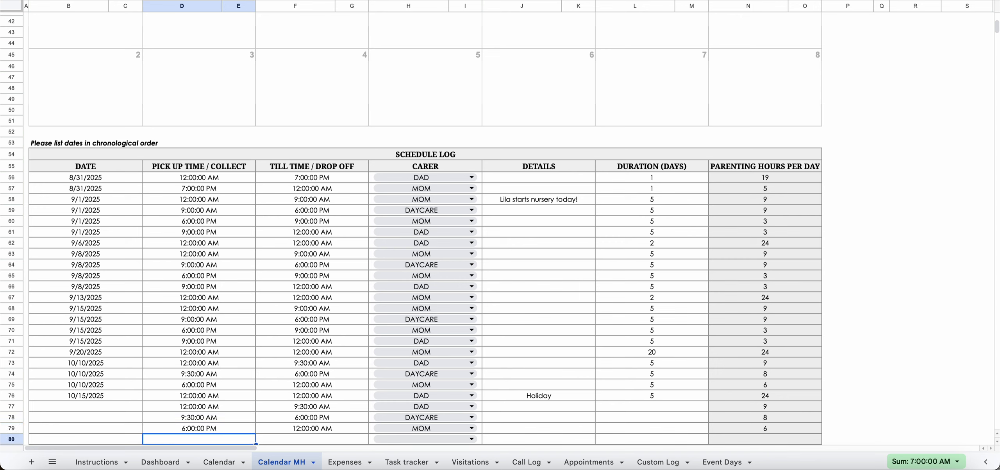
pyautogui.press('Left')
pyautogui.press('Up')
pyautogui.press('Up')
pyautogui.press('Up')
pyautogui.press('Up')
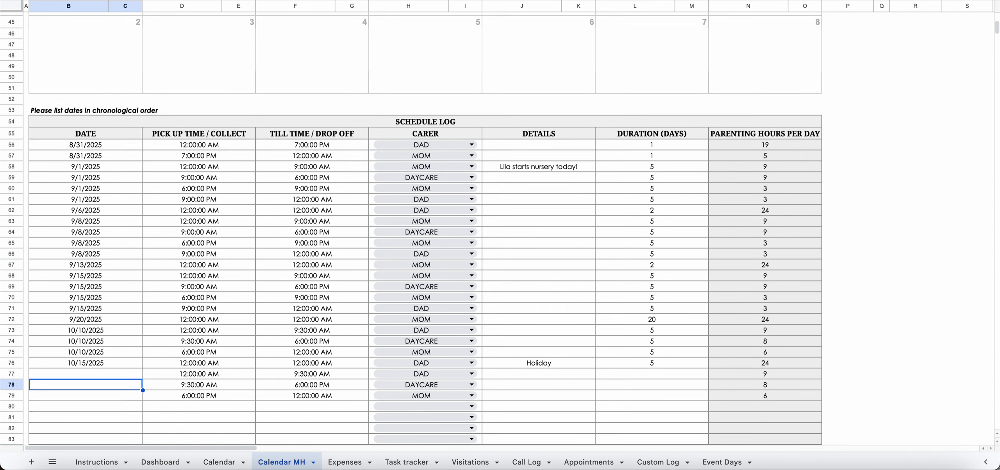
pyautogui.doubleClick(105, 374)
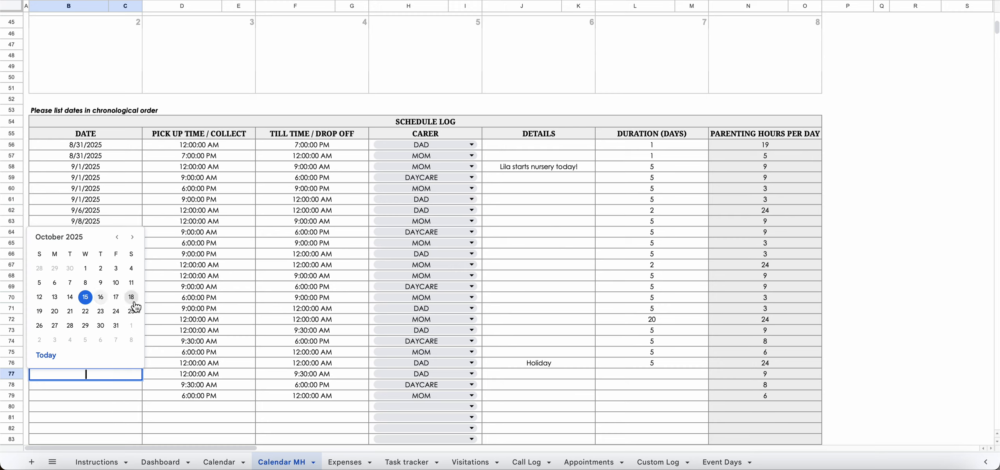
pyautogui.click(85, 312)
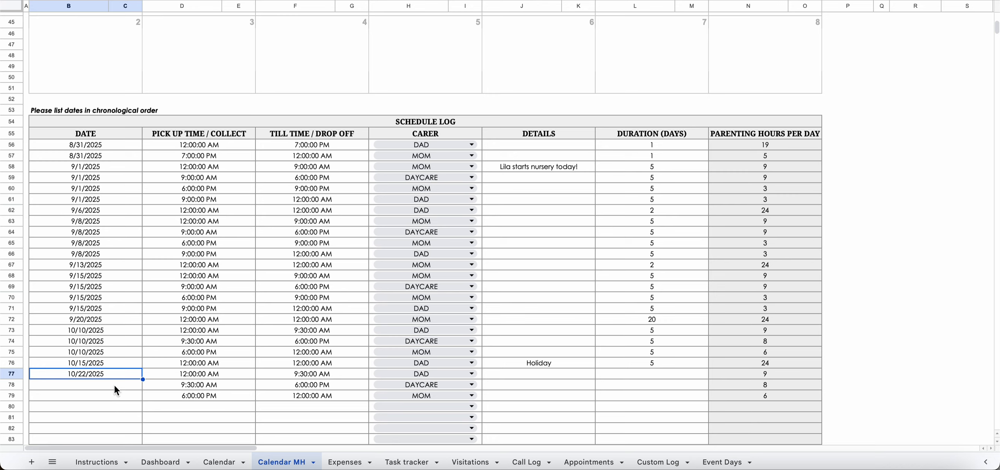
# - Copy the row 77 date, 10/22/2025, to the DAYCARE and MOM entries in rows 78 and 79
pyautogui.press('super+c')
pyautogui.press('Down')
pyautogui.press('super+v')
pyautogui.press('Down')
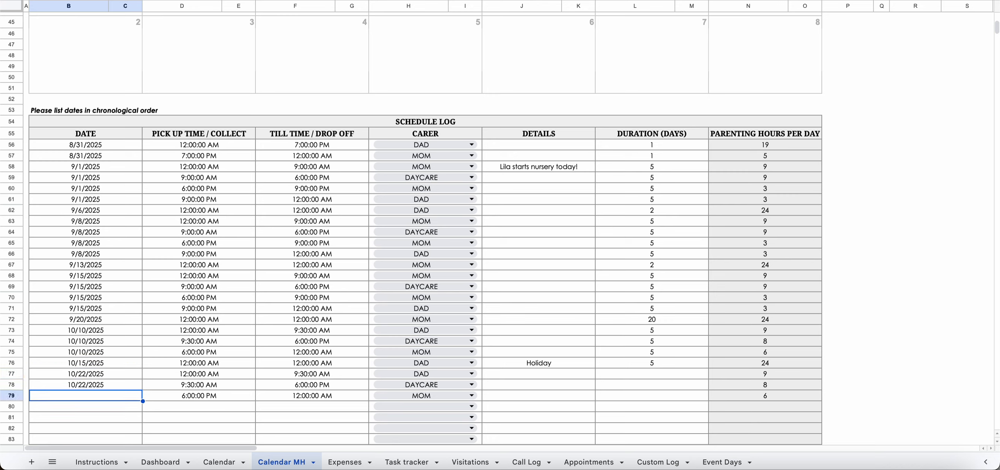
pyautogui.press('super+v')
# - Check the October calendar grid for the handovers entered for October 22
pyautogui.press('super+Up')
pyautogui.press('super+Up')
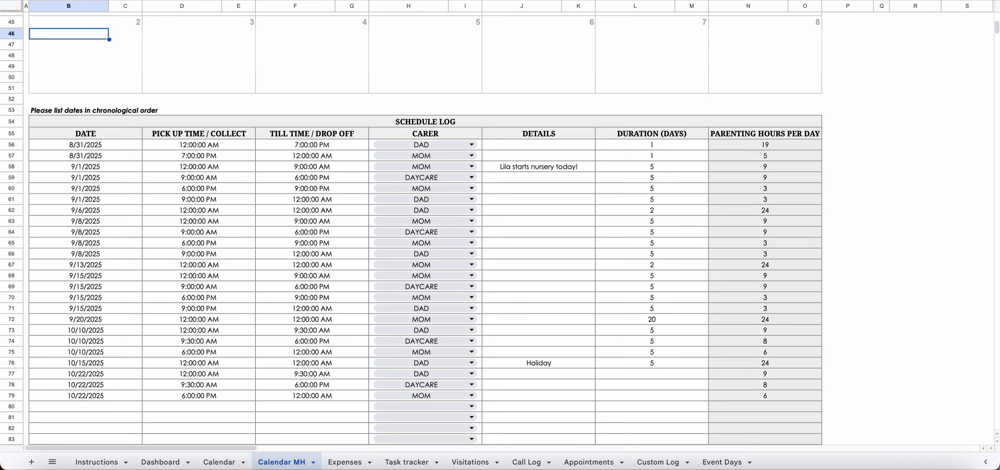
pyautogui.press('super+Up')
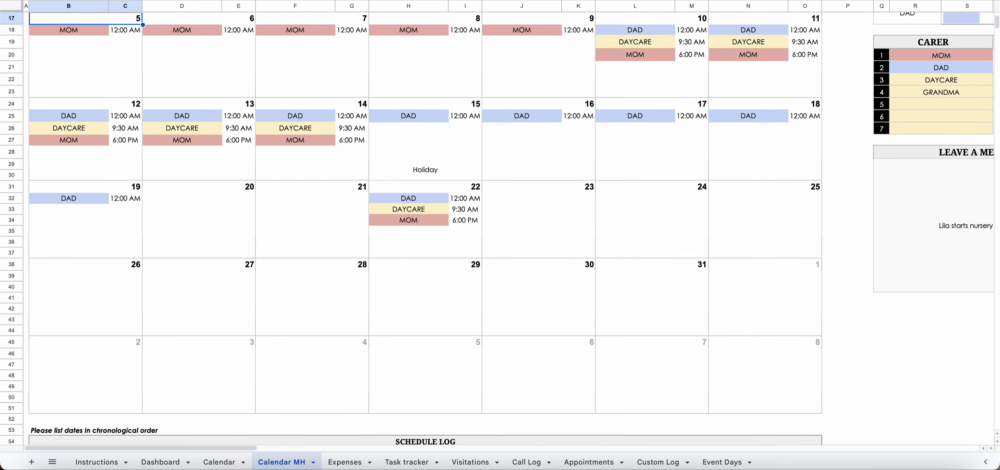
# - Examine the October 2025 calendar for the days covered by the logged carers and the days still empty
pyautogui.press('super+Up')
pyautogui.press('super+Up')
pyautogui.press('Down')
pyautogui.press('Down')
pyautogui.press('Down')
pyautogui.press('Down')
pyautogui.press('Down')
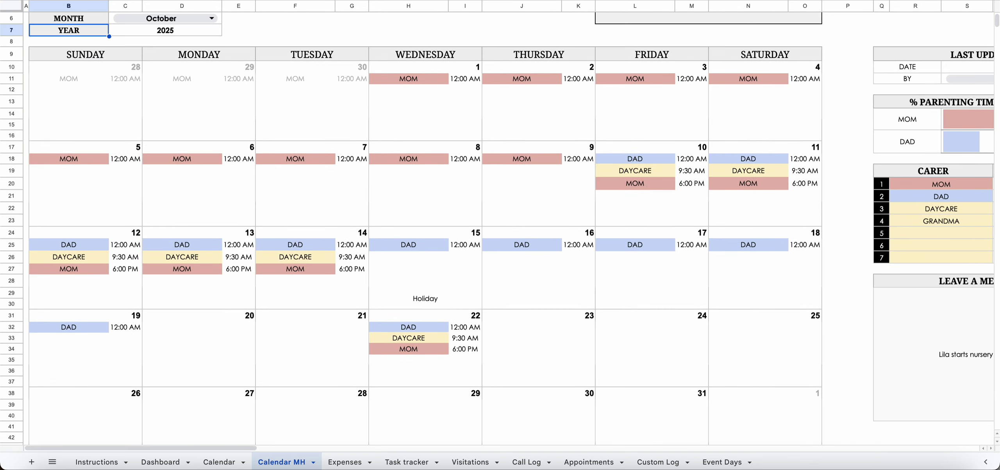
pyautogui.press('Down')
pyautogui.press('Down')
pyautogui.press('Down')
pyautogui.press('Down')
pyautogui.press('Down')
pyautogui.press('Down')
pyautogui.press('Down')
pyautogui.press('Down')
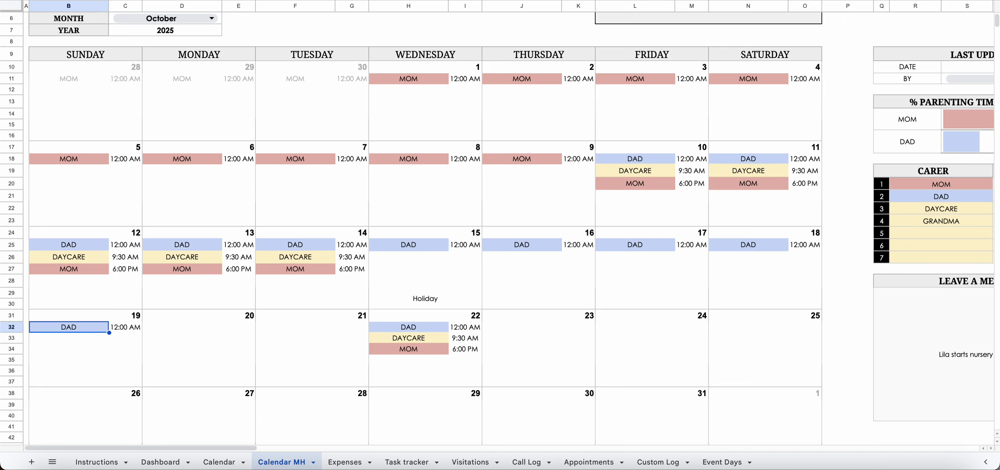
# - Change the date of the last three schedule log entries, for DAD, DAYCARE and MOM, to 10/20/2025
pyautogui.press('super+Down')
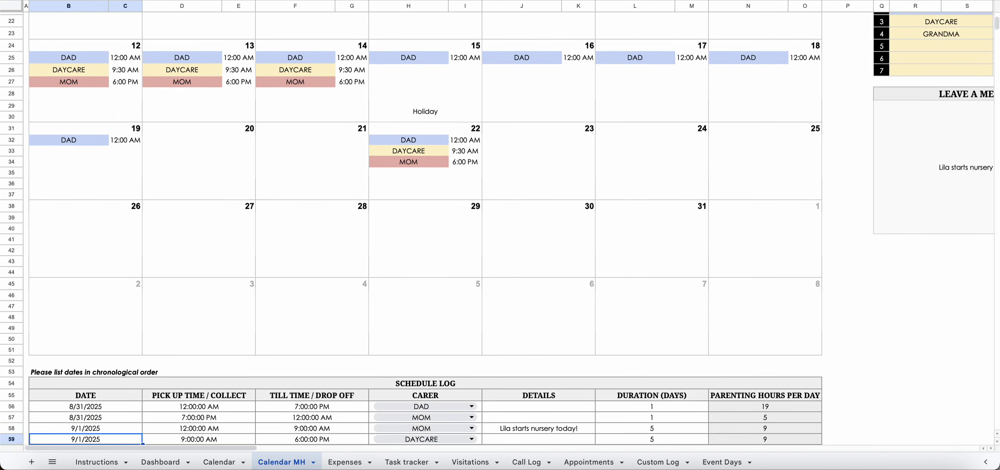
pyautogui.press('super+Down')
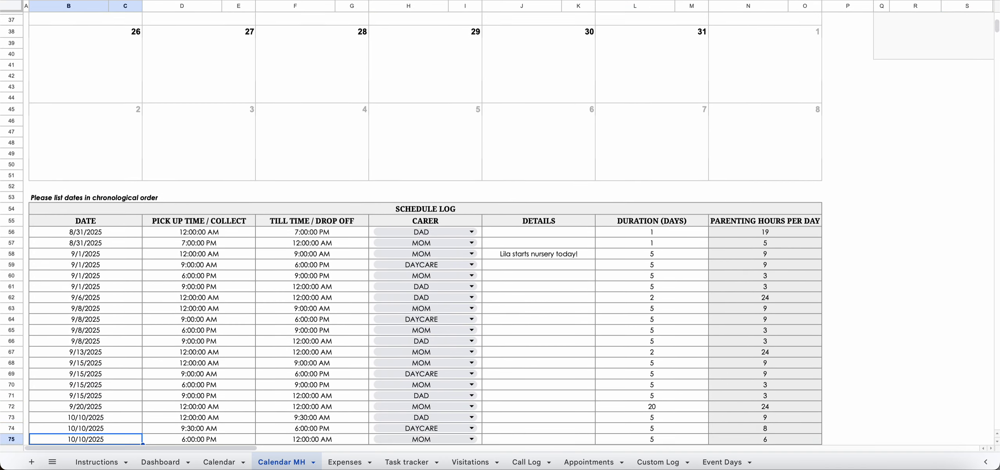
pyautogui.press('Down')
pyautogui.press('Down')
pyautogui.press('Down')
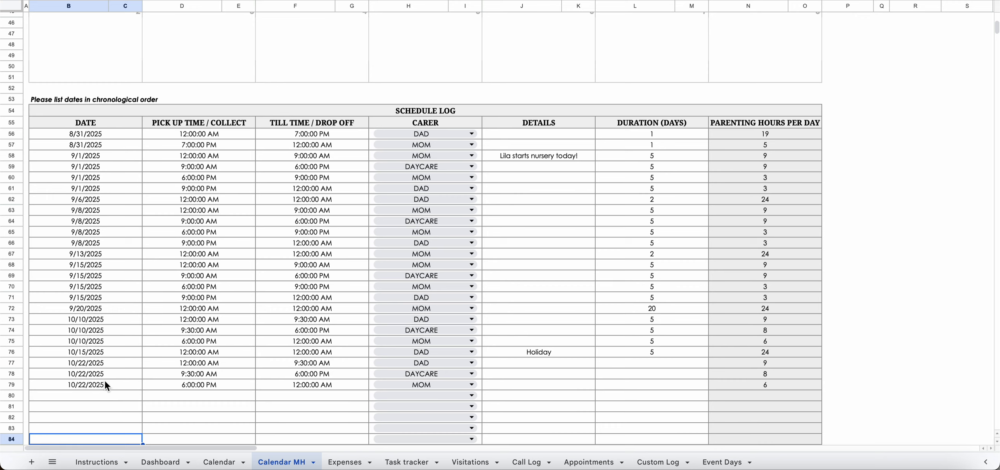
pyautogui.doubleClick(106, 367)
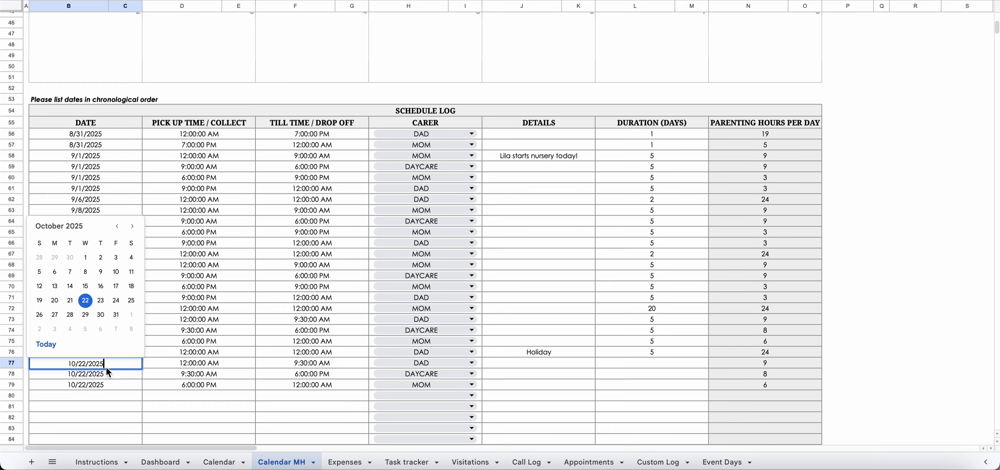
pyautogui.click(59, 301)
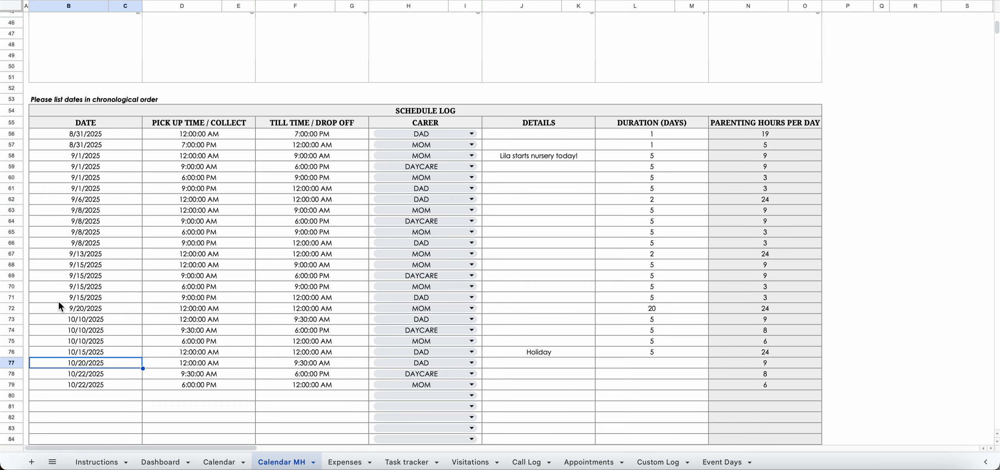
pyautogui.press('super+c')
pyautogui.press('Down')
pyautogui.hotkey('shift', 'Down')
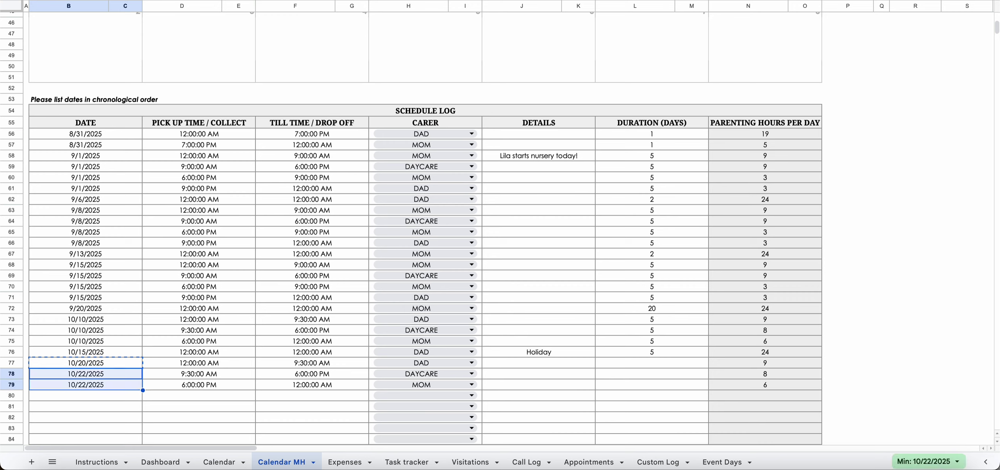
pyautogui.press('super+v')
# - Set the duration of the three 10/20/2025 schedule log entries to 6 days each
pyautogui.press('Right')
pyautogui.press('Right')
pyautogui.press('Right')
pyautogui.press('Right')
pyautogui.press('Right')
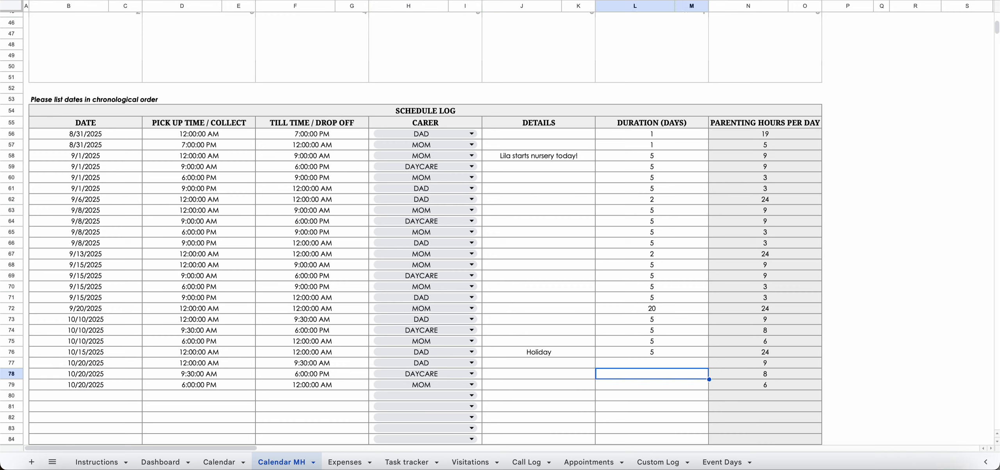
pyautogui.press('Up')
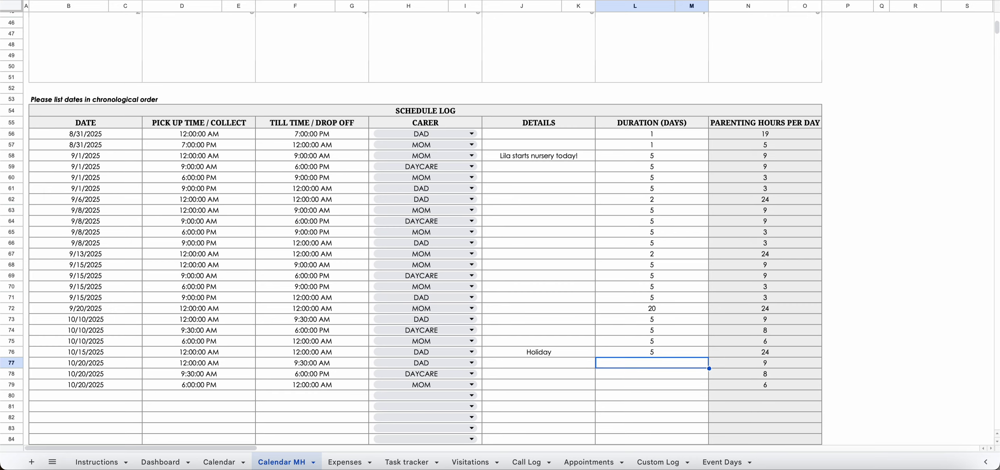
pyautogui.write('6')
pyautogui.press('Return')
pyautogui.write('6')
pyautogui.press('Return')
pyautogui.write('6')
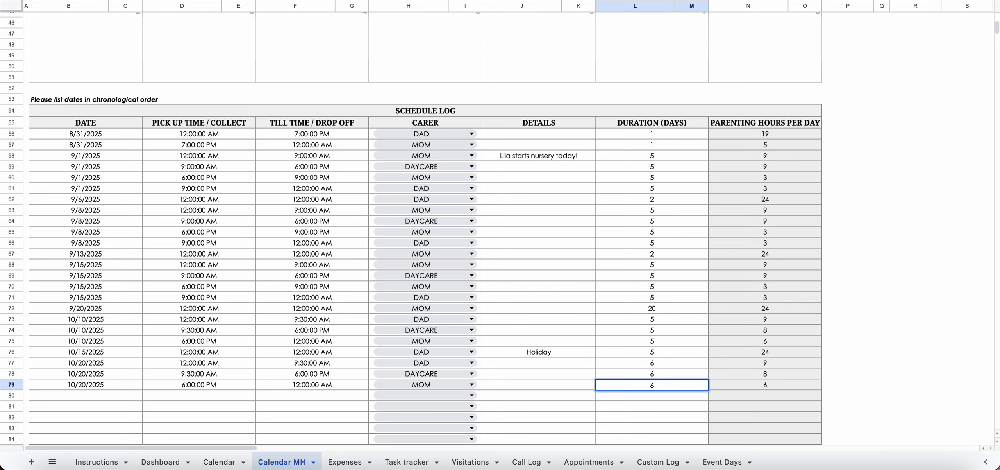
pyautogui.press('Return')
# - Return to the October calendar and examine how the entries from the 20th onward are filled in
pyautogui.press('Left')
pyautogui.press('pageup')
pyautogui.press('Up')
pyautogui.press('Up')
pyautogui.press('Up')
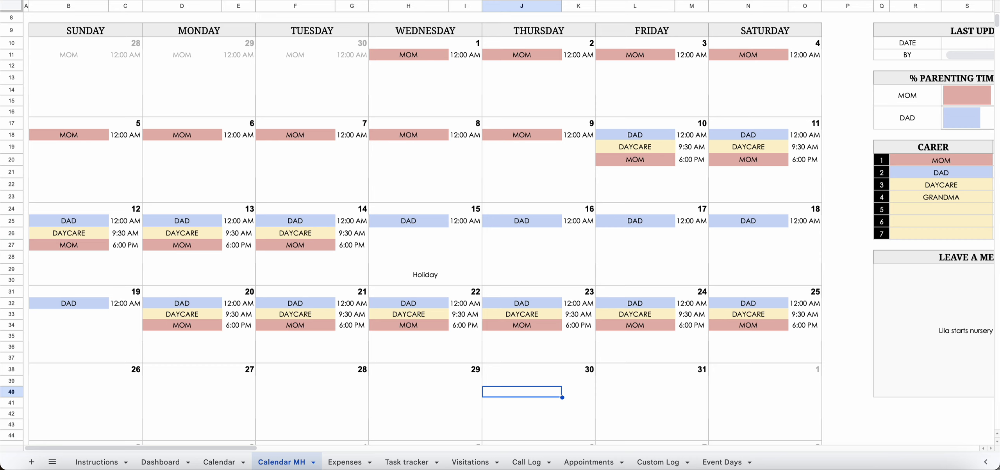
pyautogui.press('Up')
pyautogui.press('Up')
pyautogui.press('Up')
pyautogui.press('Up')
pyautogui.press('Up')
pyautogui.press('Up')
pyautogui.press('Up')
pyautogui.press('Up')
pyautogui.press('Up')
pyautogui.press('Up')
pyautogui.press('Up')
pyautogui.press('Up')
pyautogui.press('Up')
pyautogui.press('Up')
pyautogui.press('Up')
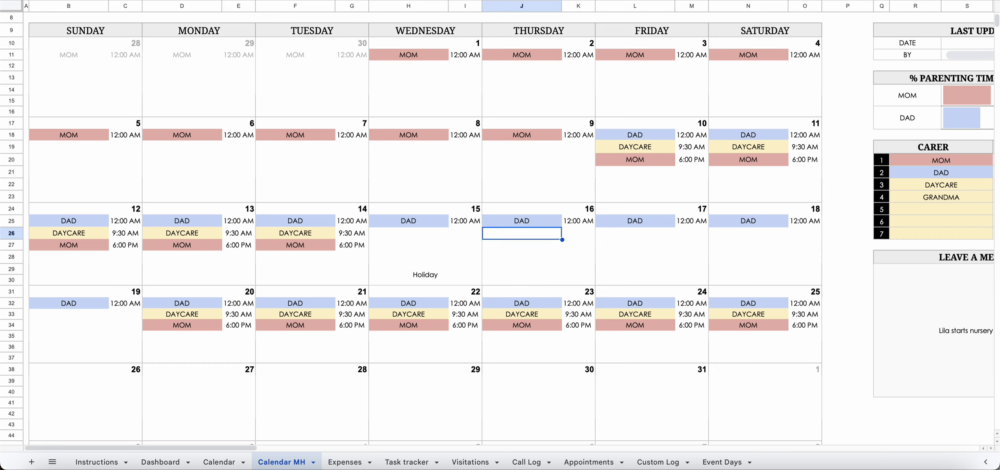
pyautogui.press('Up')
pyautogui.press('Up')
pyautogui.press('Up')
pyautogui.press('Up')
pyautogui.press('Up')
pyautogui.press('Up')
pyautogui.press('Up')
pyautogui.press('Up')
pyautogui.press('Up')
pyautogui.press('Up')
pyautogui.press('Up')
pyautogui.press('Up')
pyautogui.press('Up')
pyautogui.press('Up')
pyautogui.press('Up')
pyautogui.press('Up')
pyautogui.press('Up')
pyautogui.press('Up')
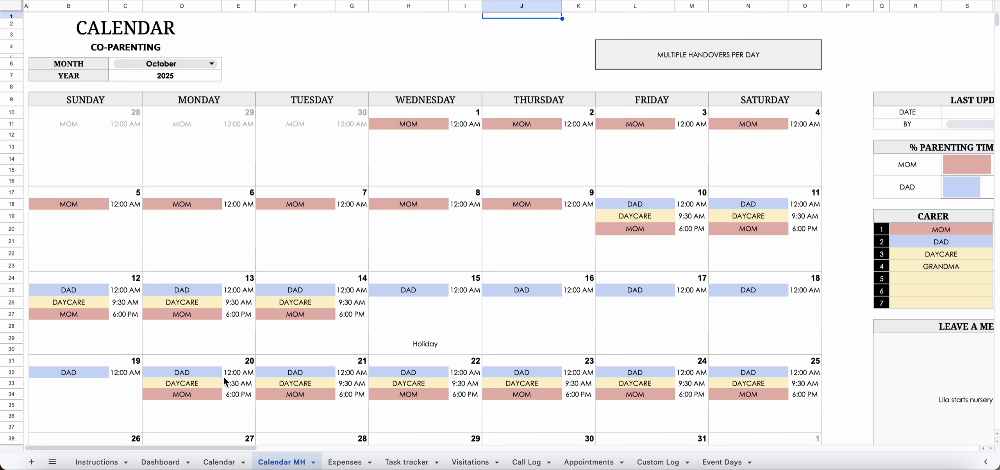
# - Examine the October parenting time percentages and the hours per carer beside the calendar
pyautogui.click(844, 229)
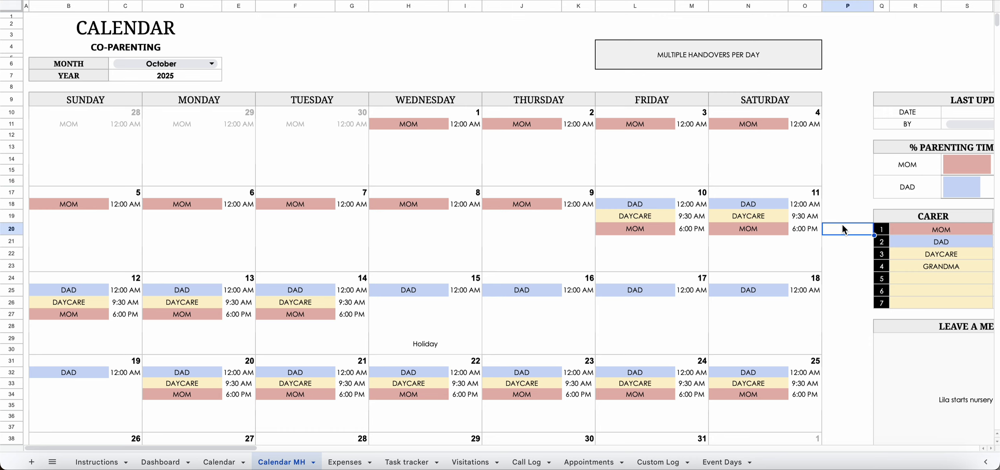
pyautogui.hscroll(3, 844, 230)
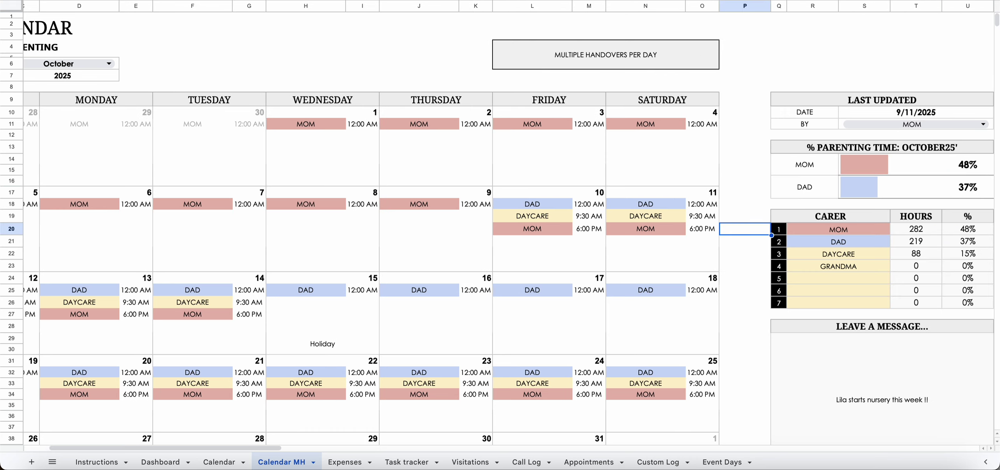
pyautogui.press('Left')
pyautogui.press('Left')
pyautogui.press('Left')
pyautogui.press('Left')
pyautogui.press('Left')
pyautogui.press('Left')
pyautogui.press('Left')
pyautogui.press('Left')
pyautogui.press('Left')
pyautogui.press('Left')
pyautogui.press('Left')
pyautogui.press('Left')
pyautogui.press('Left')
pyautogui.press('Left')
pyautogui.press('Left')
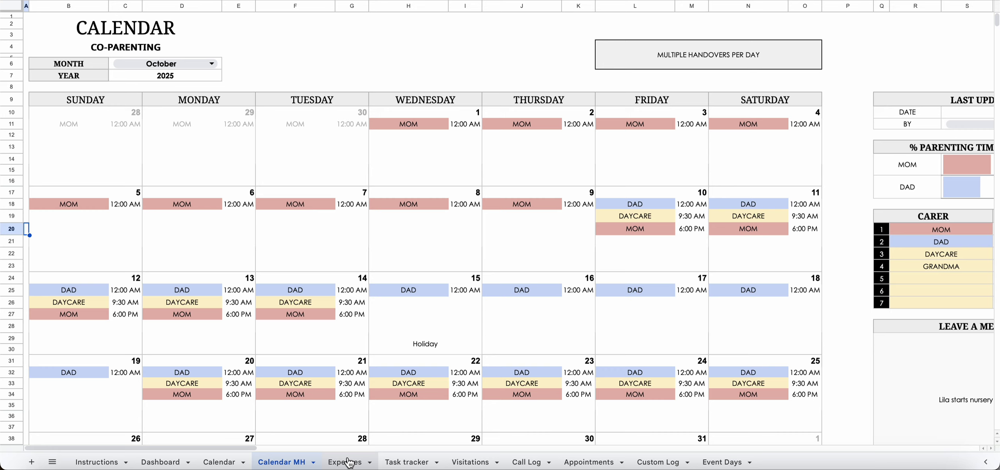
# - Open the Expenses sheet and view the available currency options without changing the selection
pyautogui.click(349, 462)
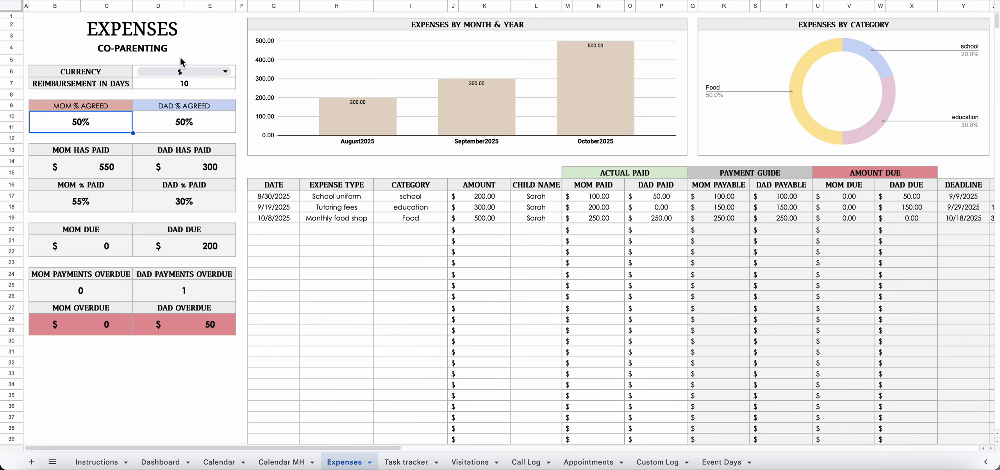
pyautogui.click(183, 70)
pyautogui.click(210, 70)
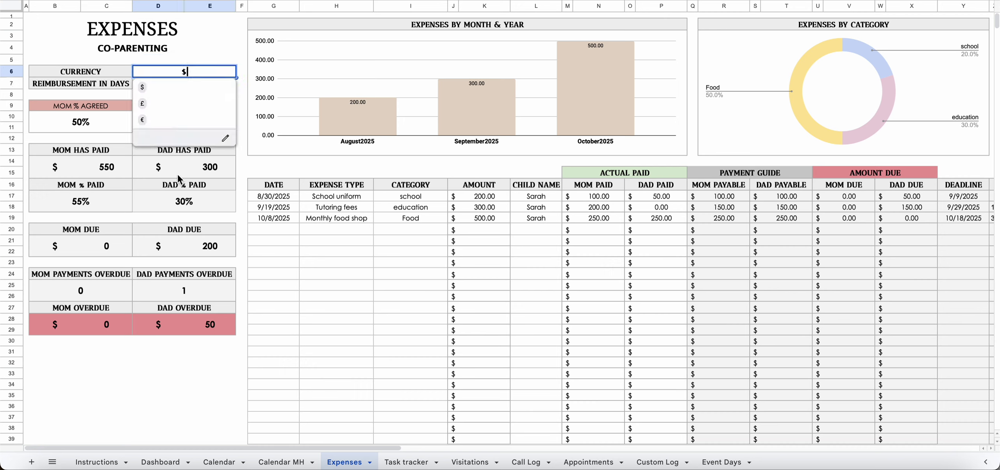
pyautogui.click(149, 364)
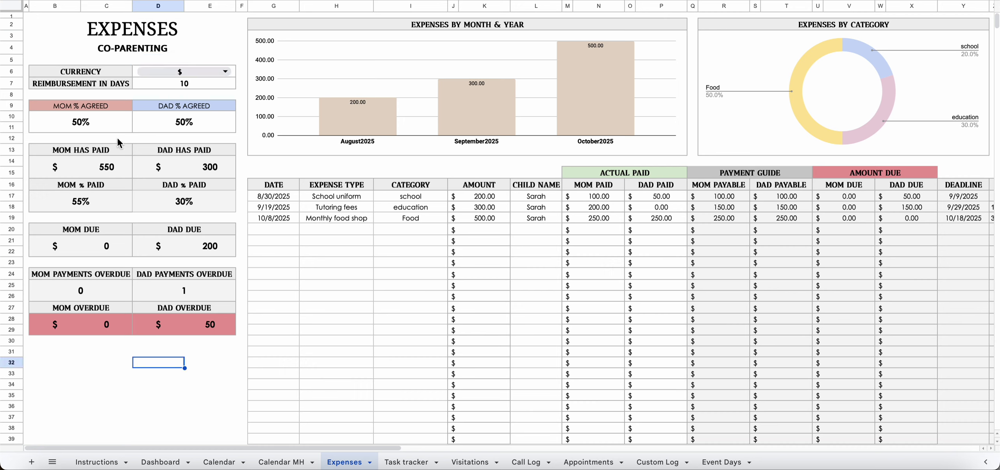
# - Set the agreed expense split to 60% for Mom and 40% for Dad
pyautogui.click(104, 120)
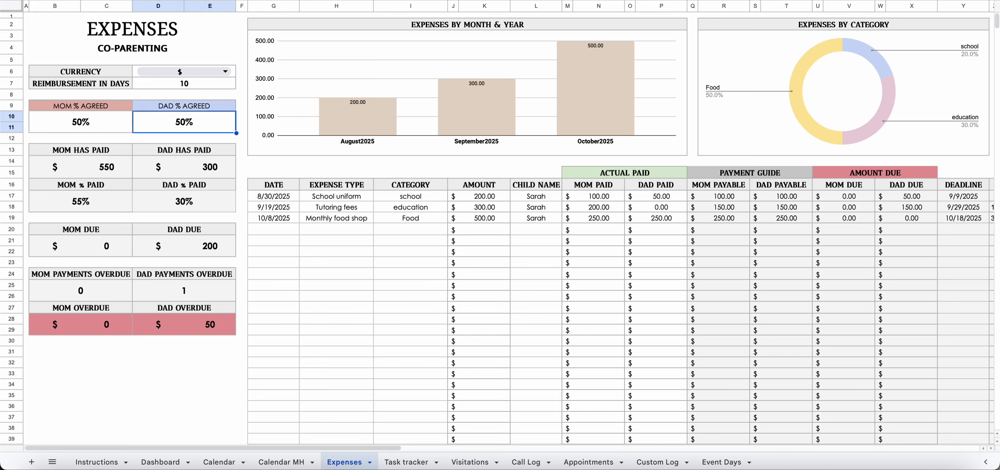
pyautogui.write('60')
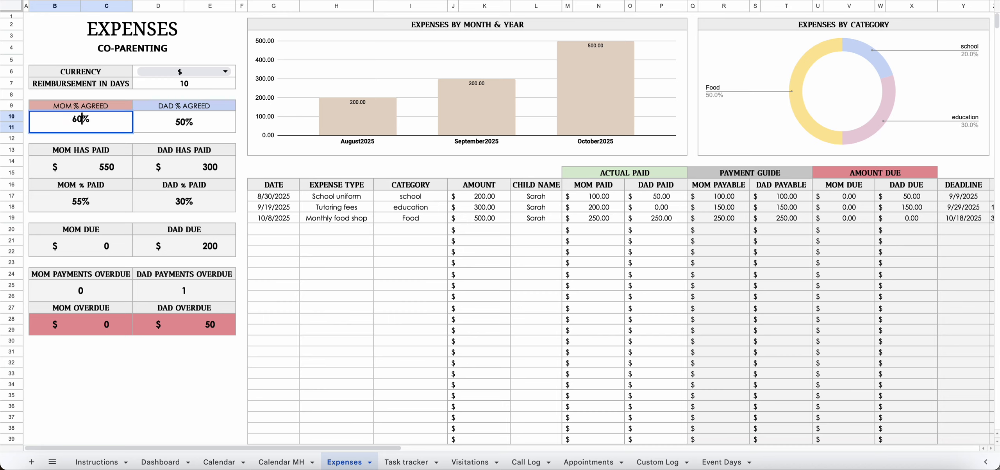
pyautogui.press('Tab')
pyautogui.write('40')
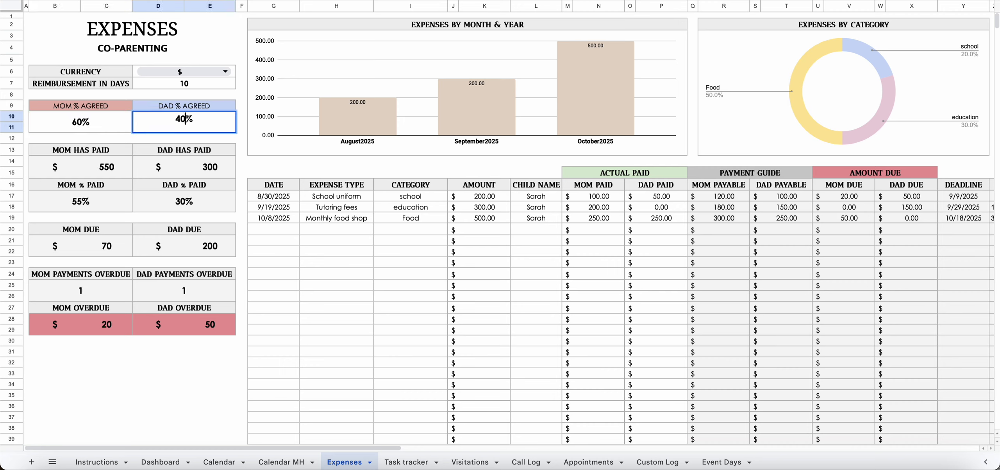
pyautogui.press('Tab')
# - Start a new expense in the first empty row of the expense table with the date 10/15/2025
pyautogui.press('Down')
pyautogui.press('Down')
pyautogui.press('Down')
pyautogui.press('Down')
pyautogui.press('Down')
pyautogui.press('Down')
pyautogui.press('Down')
pyautogui.press('Down')
pyautogui.press('Down')
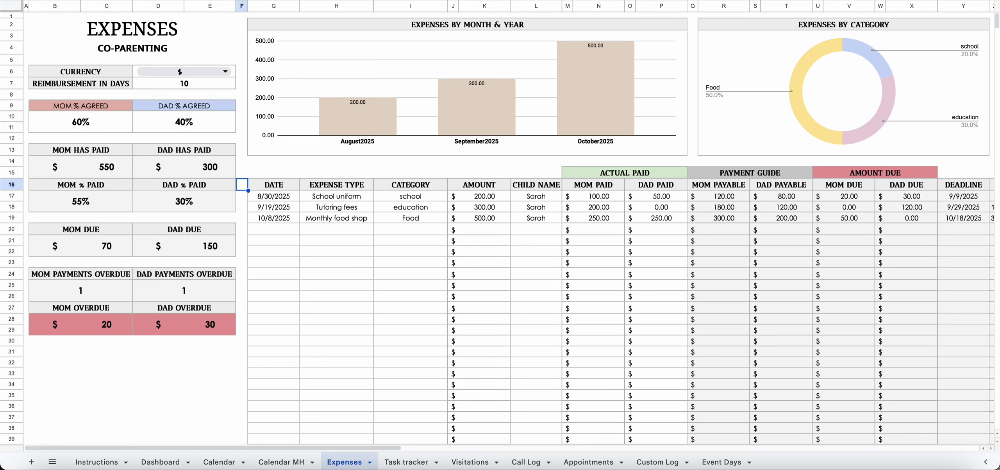
pyautogui.press('Right')
pyautogui.press('Down')
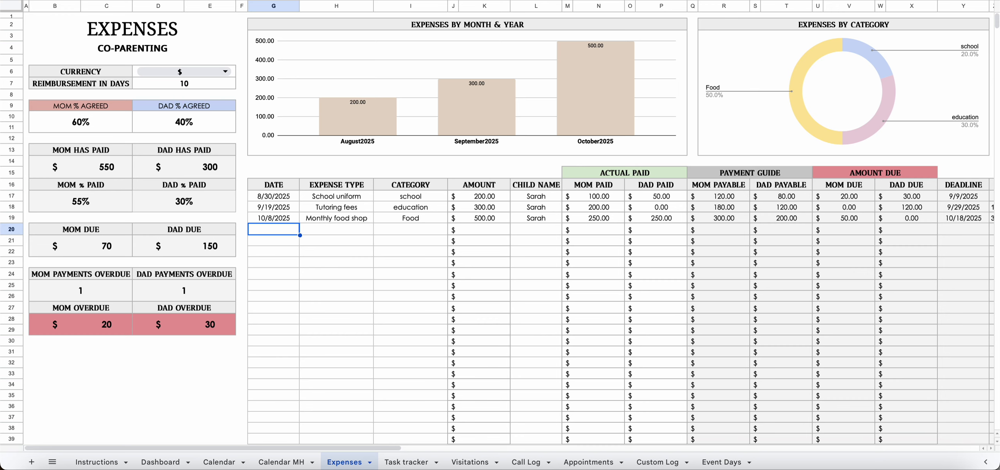
pyautogui.doubleClick(289, 233)
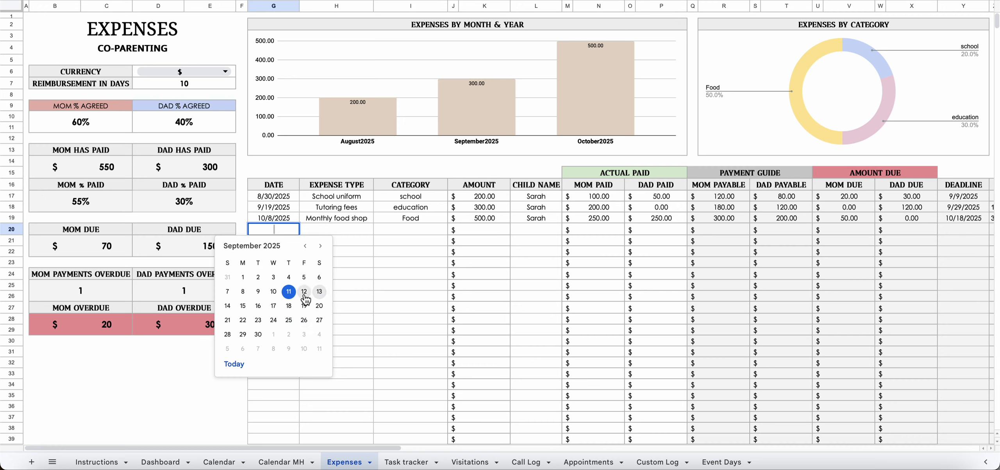
pyautogui.click(320, 246)
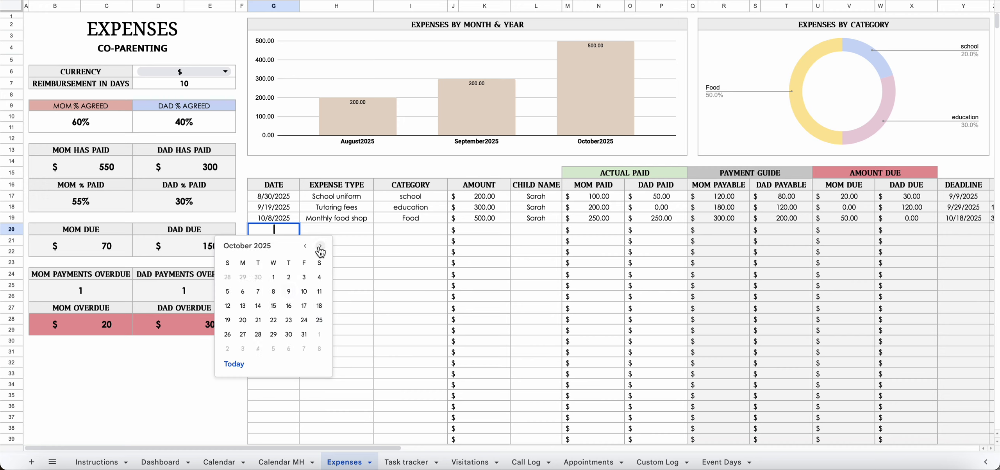
pyautogui.click(274, 306)
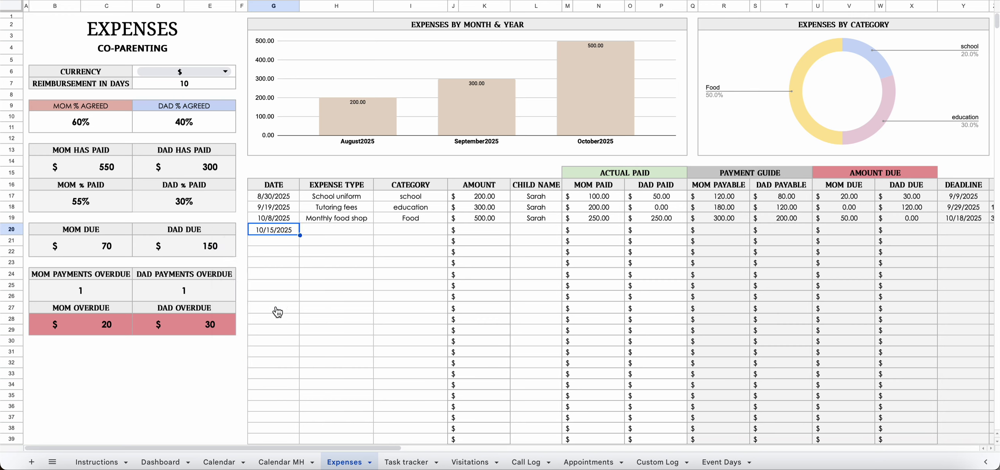
# - Enter School fees as the expense type and School as the category for the 10/15/2025 expense
pyautogui.click(355, 233)
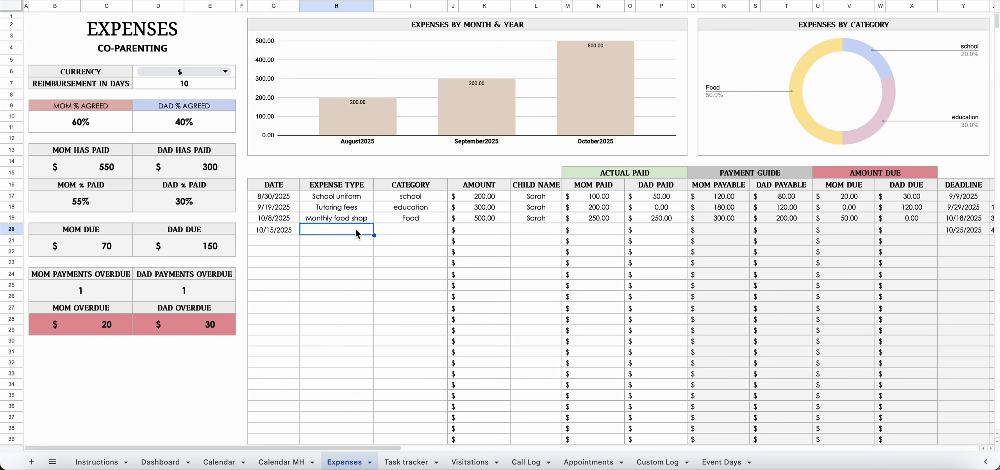
pyautogui.write('S')
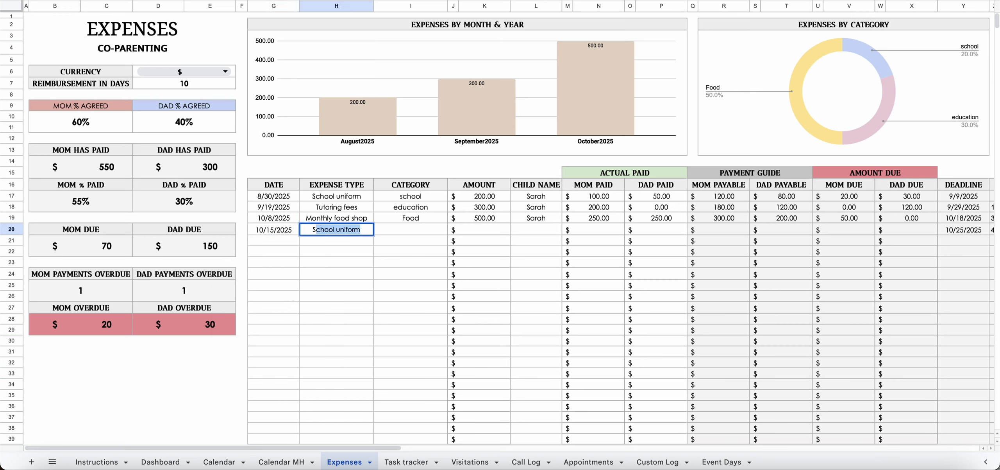
pyautogui.write('chool fees')
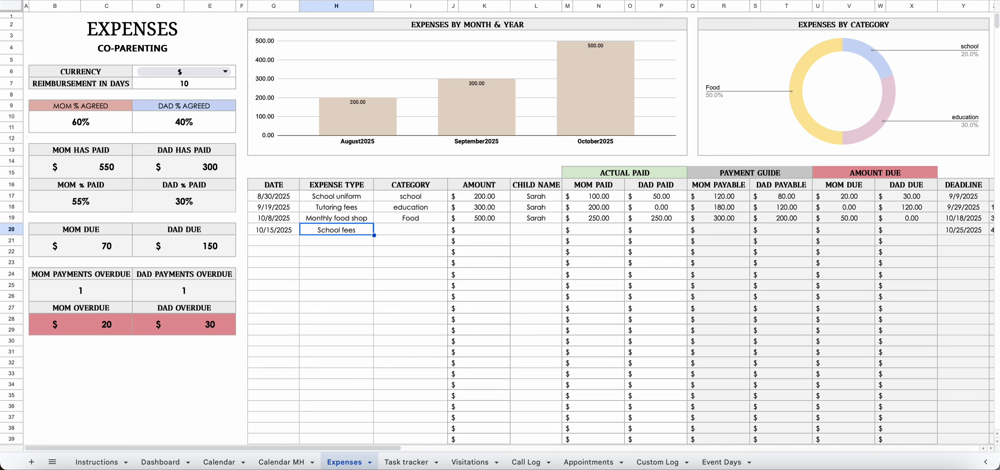
pyautogui.press('Tab')
pyautogui.write('School')
pyautogui.press('Return')
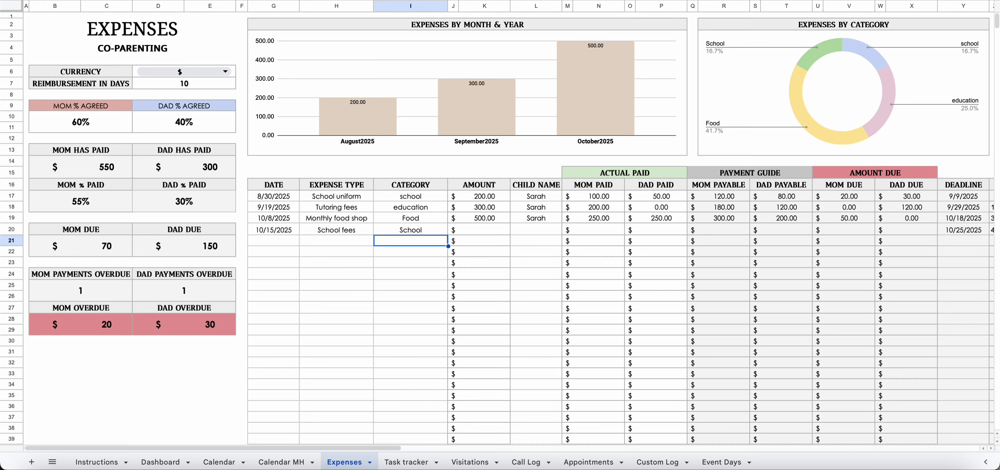
# - Change the category of the School uniform expense to School with a capital S
pyautogui.press('Up')
pyautogui.press('Up')
pyautogui.press('Up')
pyautogui.press('Up')
pyautogui.write('Sch')
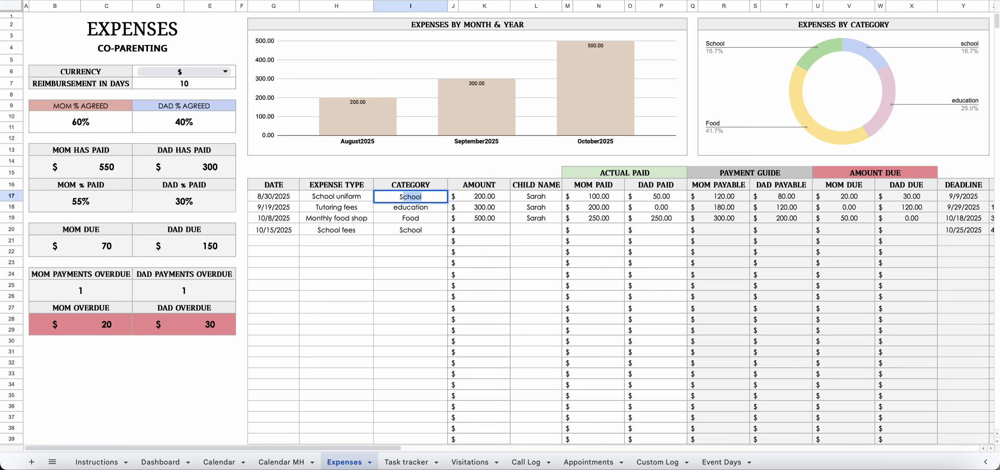
pyautogui.press('Return')
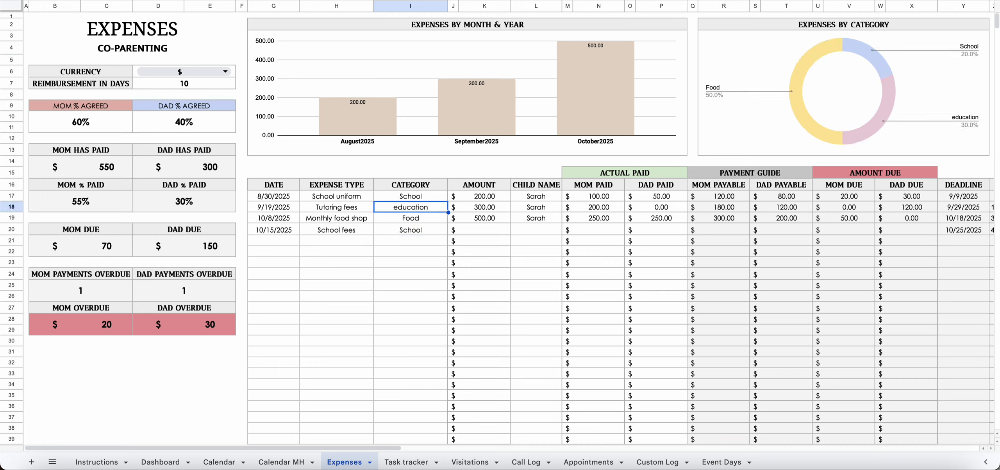
# - Enter an amount of 250 and the child's name for the 10/15/2025 School fees expense
pyautogui.press('Down')
pyautogui.press('Down')
pyautogui.press('Right')
pyautogui.press('Right')
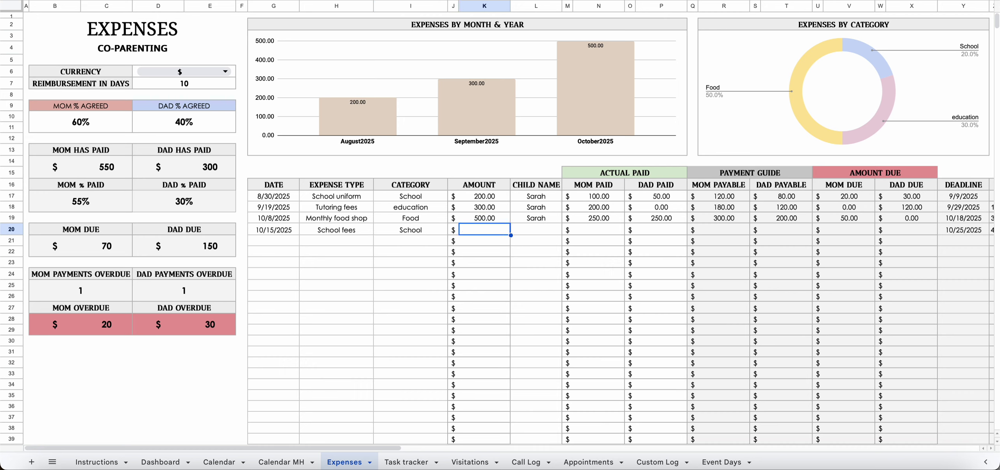
pyautogui.write('250')
pyautogui.press('Tab')
pyautogui.write('Sarah')
pyautogui.press('Tab')
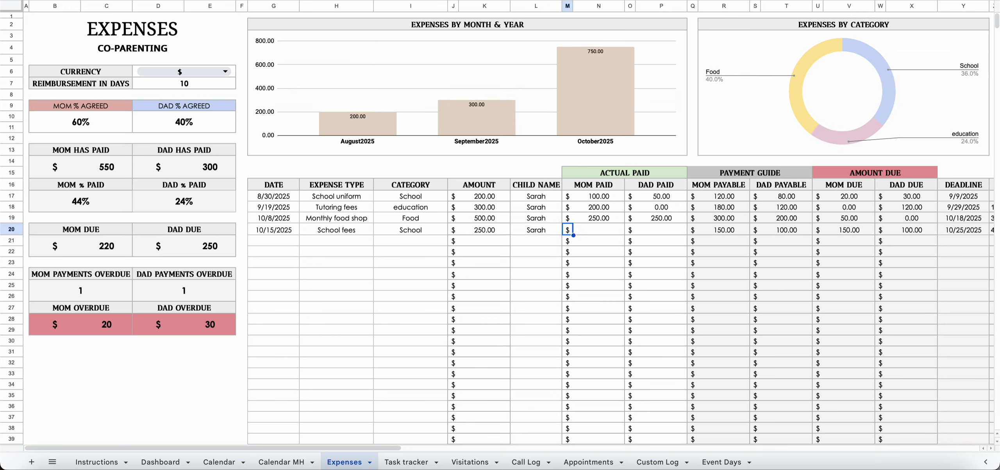
# - Record 250 as paid by Mom and 0 as paid by Dad for the School fees expense
pyautogui.click(598, 229)
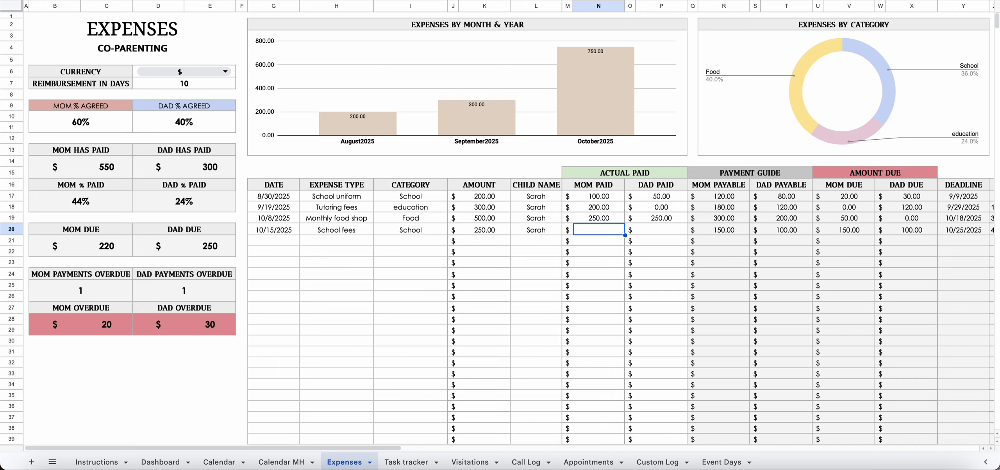
pyautogui.write('250')
pyautogui.press('Tab')
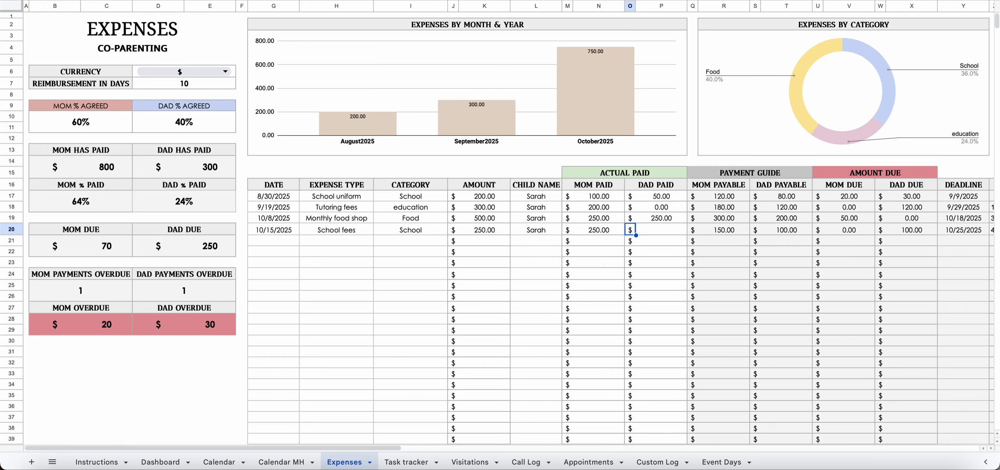
pyautogui.click(661, 229)
pyautogui.write('0')
pyautogui.press('Tab')
pyautogui.press('Tab')
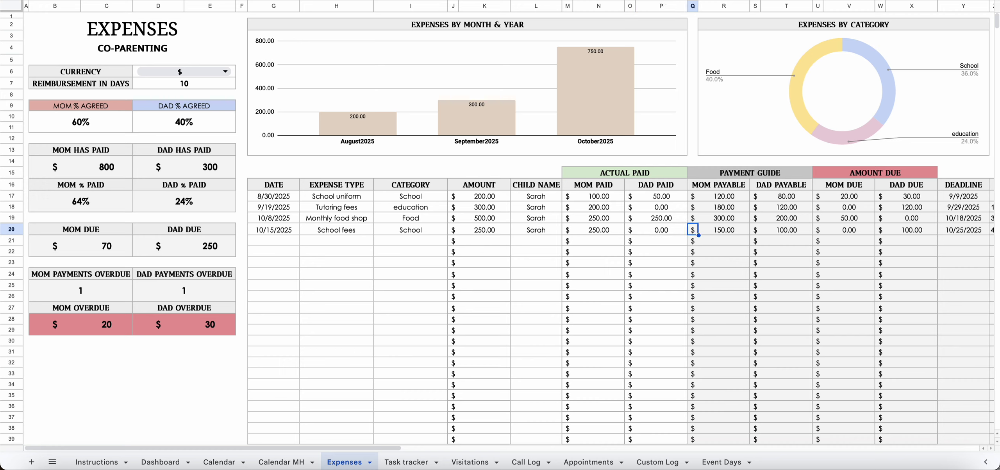
# - Examine each parent's payable share and amount due for the School fees expense
pyautogui.press('Left')
pyautogui.press('Left')
pyautogui.press('Left')
pyautogui.press('Left')
pyautogui.press('Right')
pyautogui.press('Right')
pyautogui.press('Right')
pyautogui.press('Right')
pyautogui.press('Right')
pyautogui.press('Right')
pyautogui.press('Left')
pyautogui.press('Left')
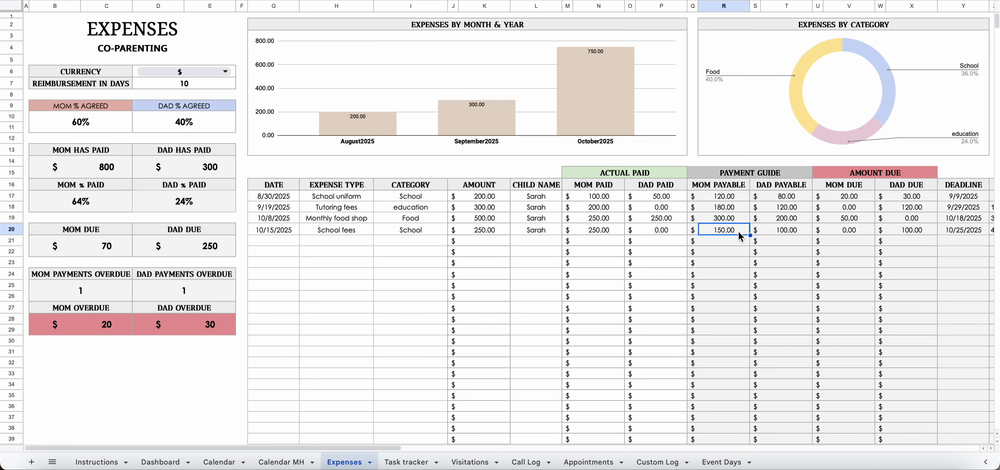
pyautogui.click(794, 233)
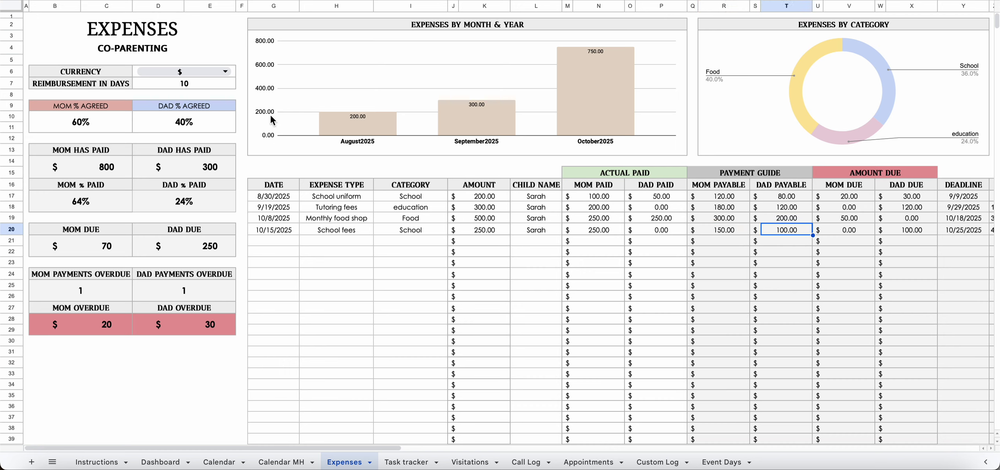
pyautogui.click(854, 234)
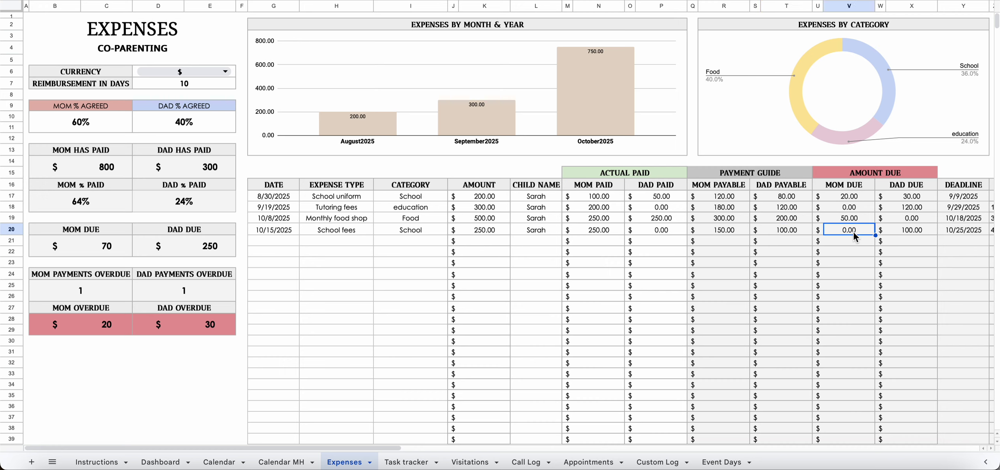
pyautogui.press('Right')
pyautogui.press('Right')
pyautogui.press('Left')
pyautogui.press('Left')
pyautogui.press('Left')
pyautogui.press('Left')
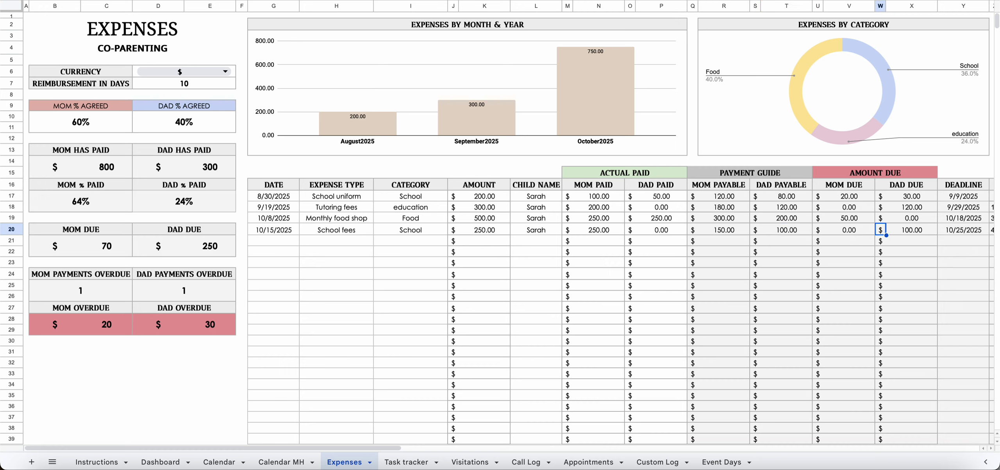
pyautogui.press('Right')
pyautogui.press('Right')
pyautogui.press('Right')
pyautogui.press('Right')
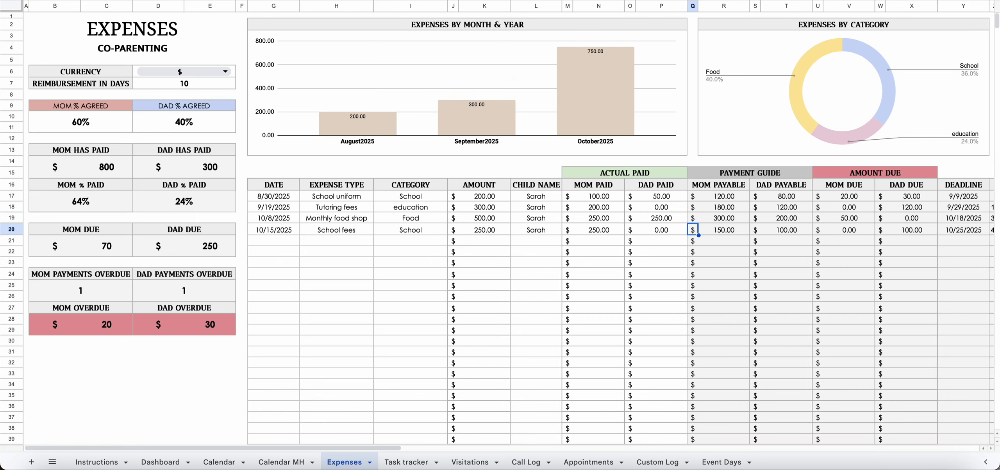
# - Review the deadline and days remaining of the School fees expense against its payment columns
pyautogui.press('Right')
pyautogui.press('Right')
pyautogui.press('Right')
pyautogui.press('Right')
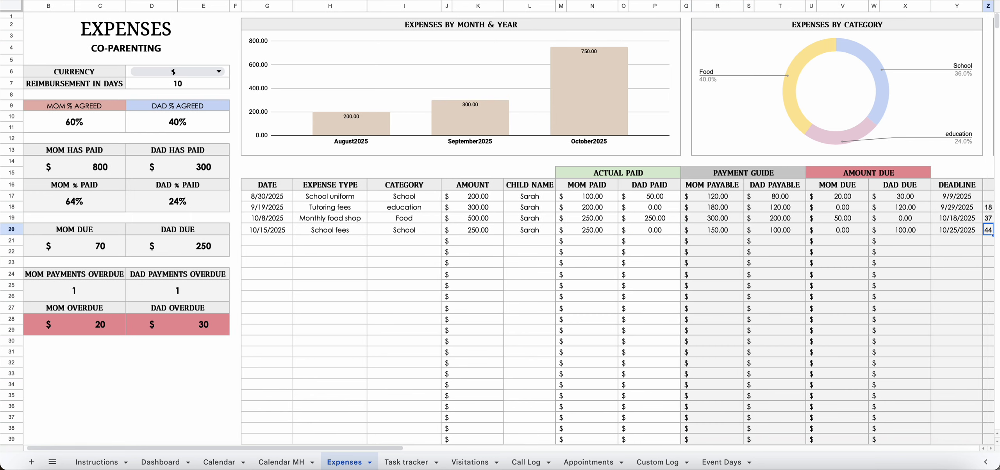
pyautogui.press('Left')
pyautogui.press('Left')
pyautogui.press('Left')
pyautogui.press('Left')
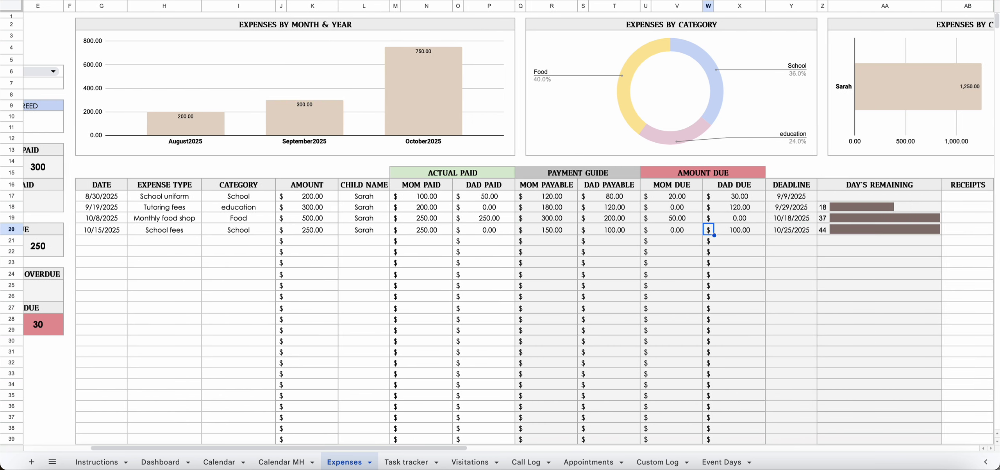
pyautogui.press('Right')
pyautogui.press('Left')
pyautogui.press('Left')
pyautogui.press('Left')
pyautogui.press('Left')
pyautogui.press('Left')
pyautogui.press('Left')
pyautogui.press('Left')
pyautogui.press('Left')
pyautogui.press('Left')
pyautogui.press('Left')
pyautogui.press('Left')
pyautogui.press('Left')
pyautogui.press('Left')
pyautogui.press('Left')
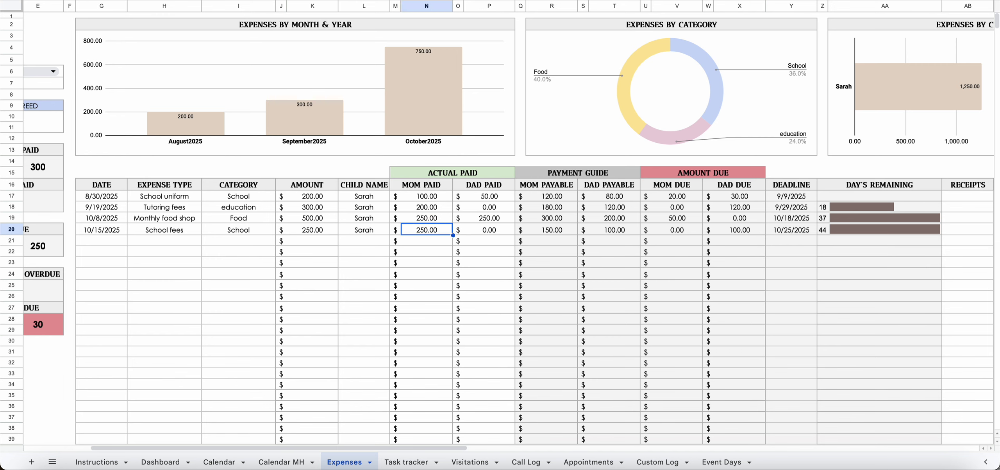
pyautogui.press('Up')
pyautogui.press('Up')
pyautogui.press('Up')
pyautogui.press('Up')
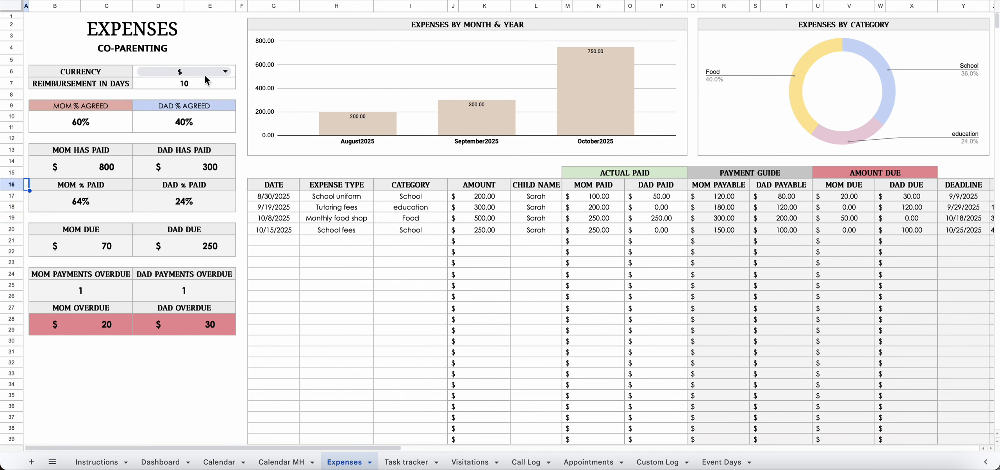
# - Check the School fees date against the reimbursement period in days, viewing the date picker without changing the date
pyautogui.click(276, 237)
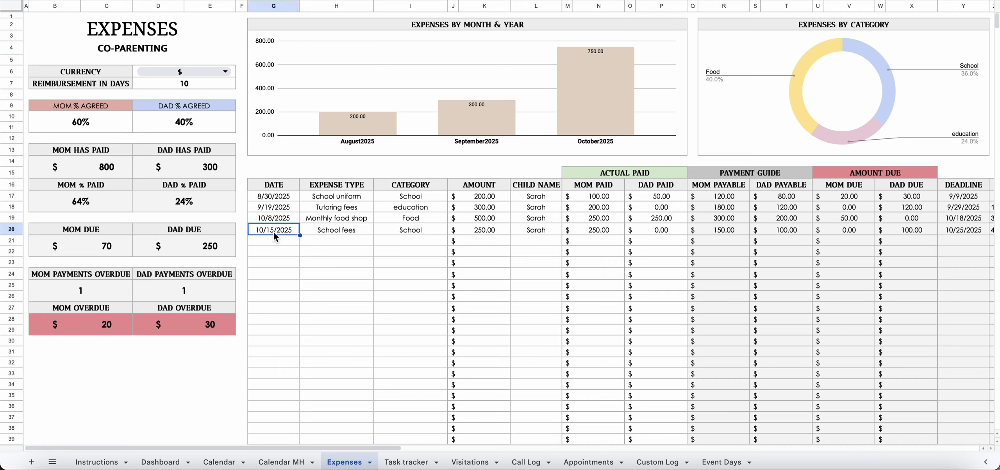
pyautogui.click(202, 84)
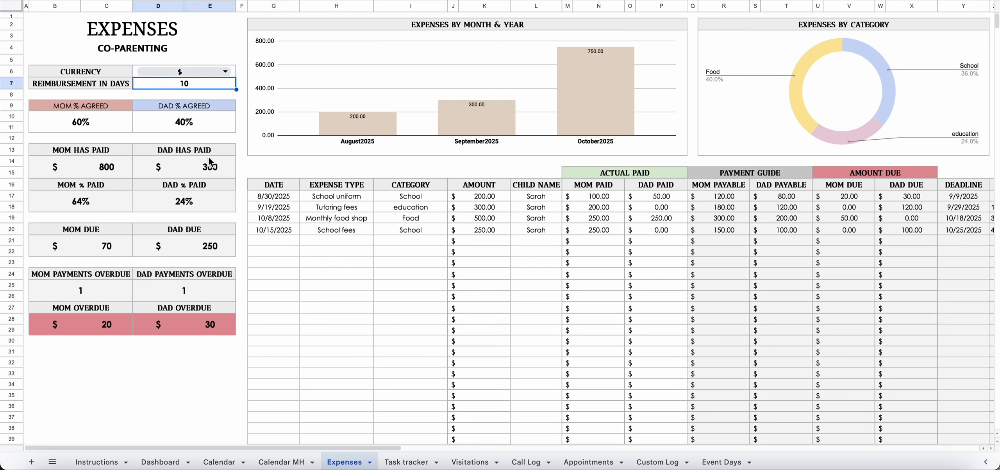
pyautogui.click(289, 231)
pyautogui.doubleClick(289, 234)
pyautogui.click(305, 246)
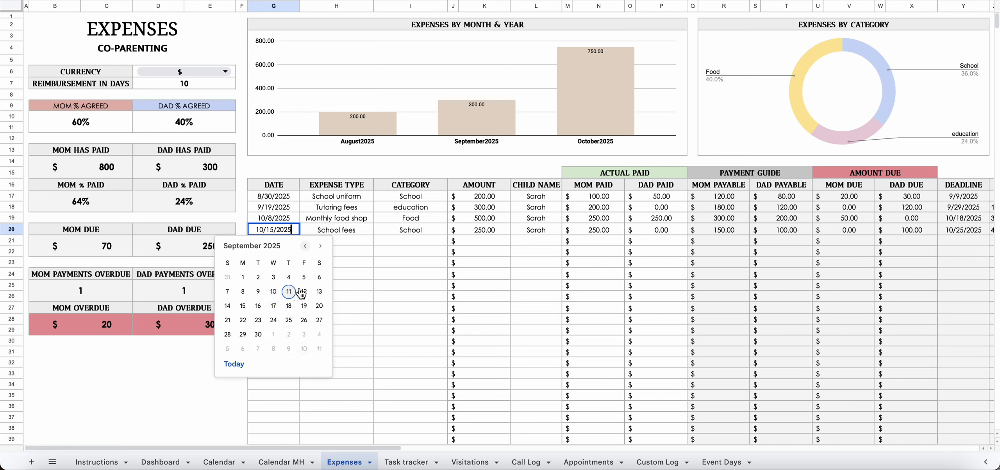
pyautogui.press('Escape')
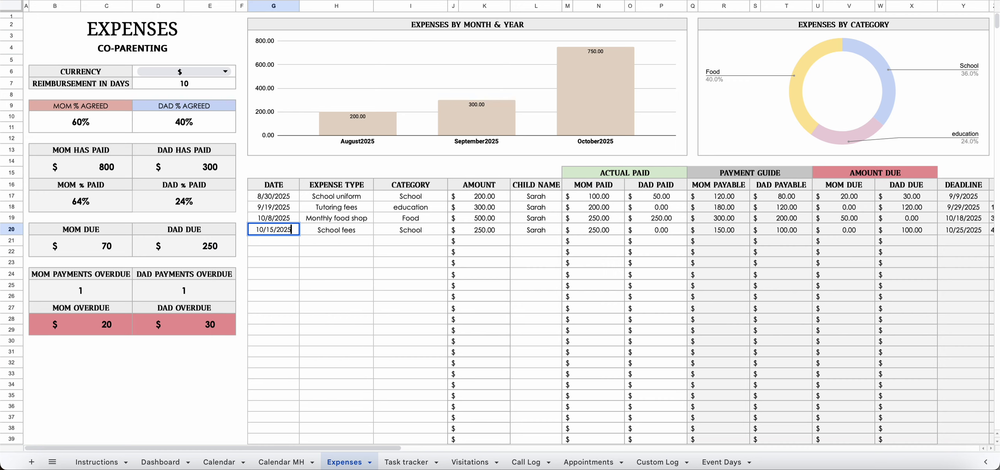
pyautogui.press('Escape')
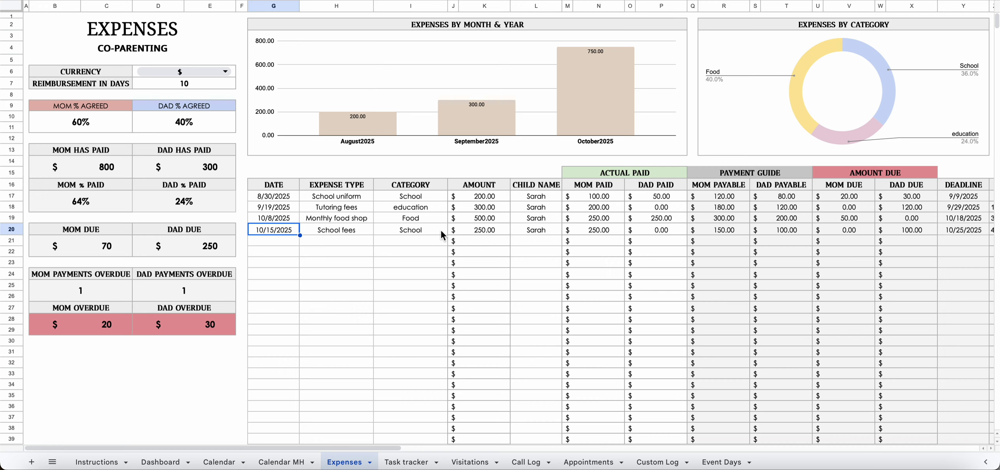
# - Examine the remaining columns of the School fees row through to Receipts and Notes
pyautogui.press('Right')
pyautogui.press('Right')
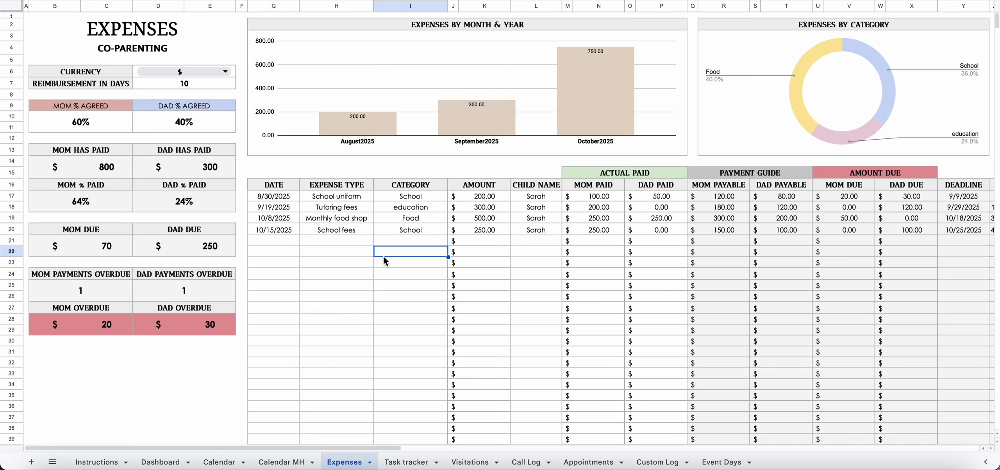
pyautogui.press('Right')
pyautogui.press('Right')
pyautogui.press('Right')
pyautogui.press('Right')
pyautogui.press('Right')
pyautogui.press('Right')
pyautogui.press('Right')
pyautogui.press('Right')
pyautogui.press('Right')
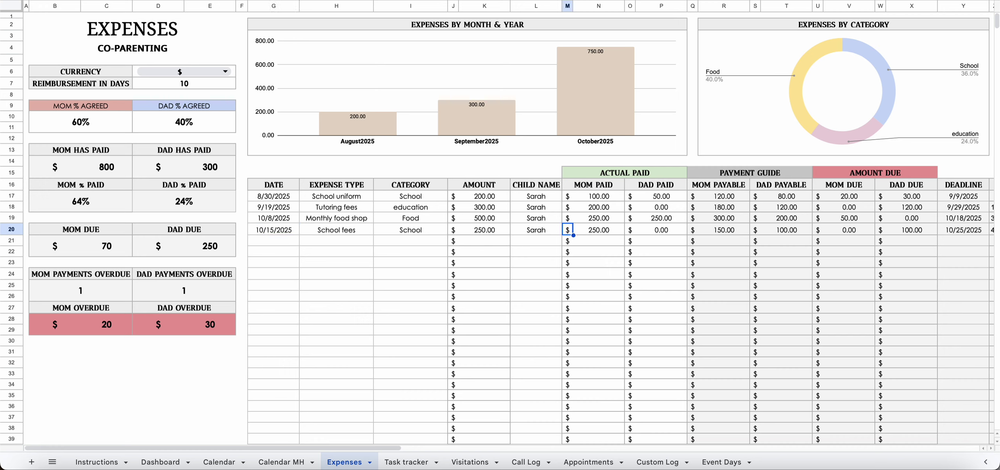
pyautogui.press('Right')
pyautogui.press('Right')
pyautogui.press('Right')
pyautogui.press('Right')
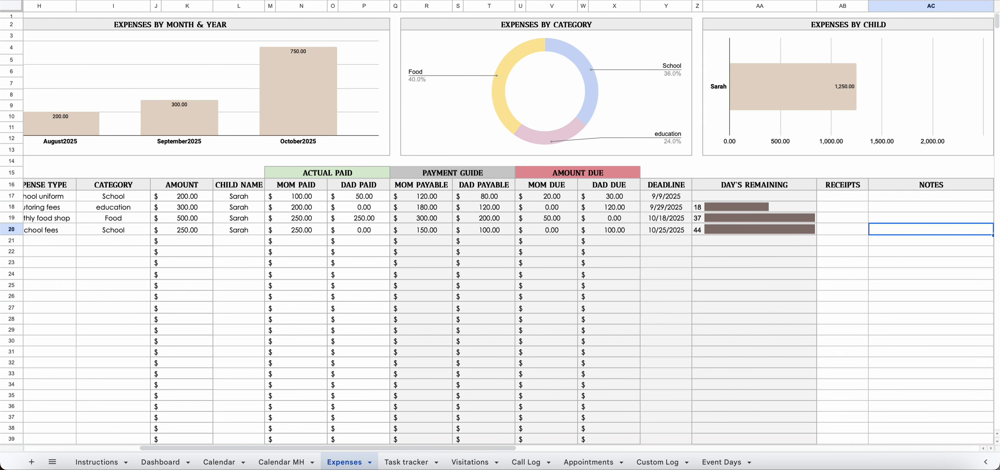
pyautogui.press('Left')
pyautogui.press('Left')
pyautogui.press('Left')
pyautogui.press('Right')
pyautogui.press('Right')
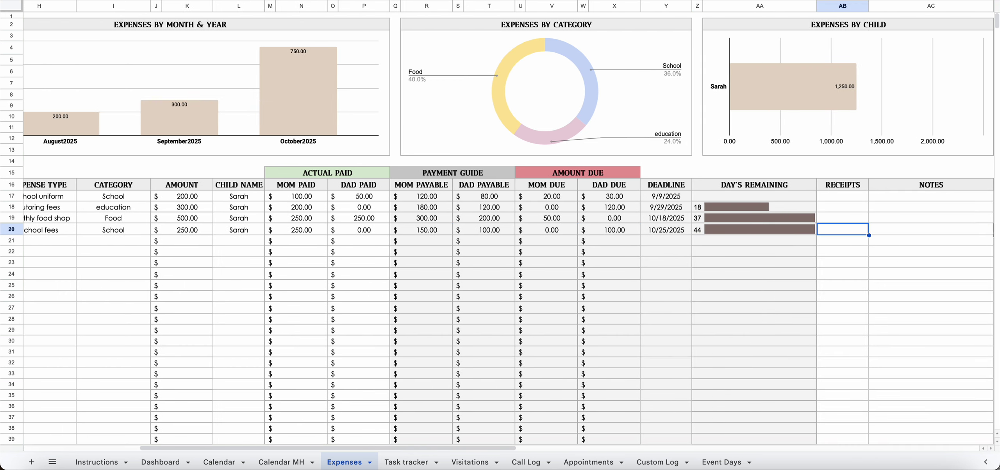
# - Open link insertion for the School fees expense's Receipts cell and close it without adding a link
pyautogui.rightClick(844, 229)
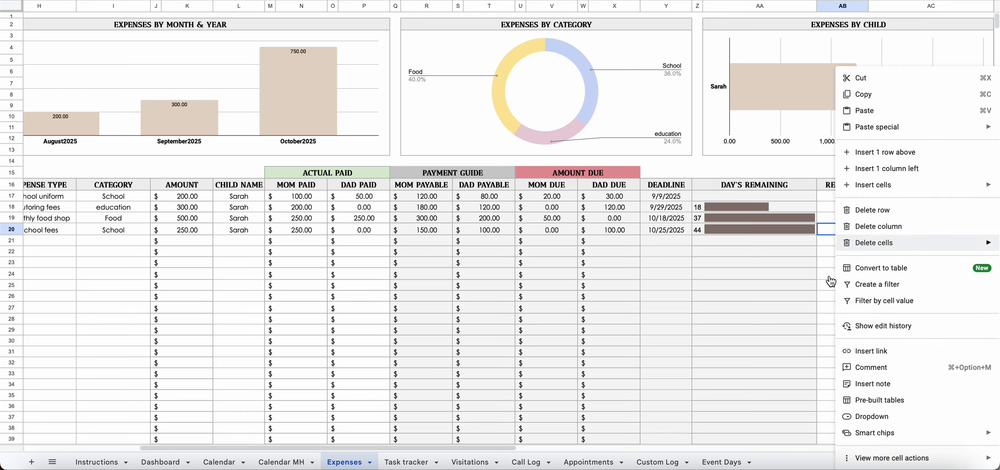
pyautogui.click(890, 359)
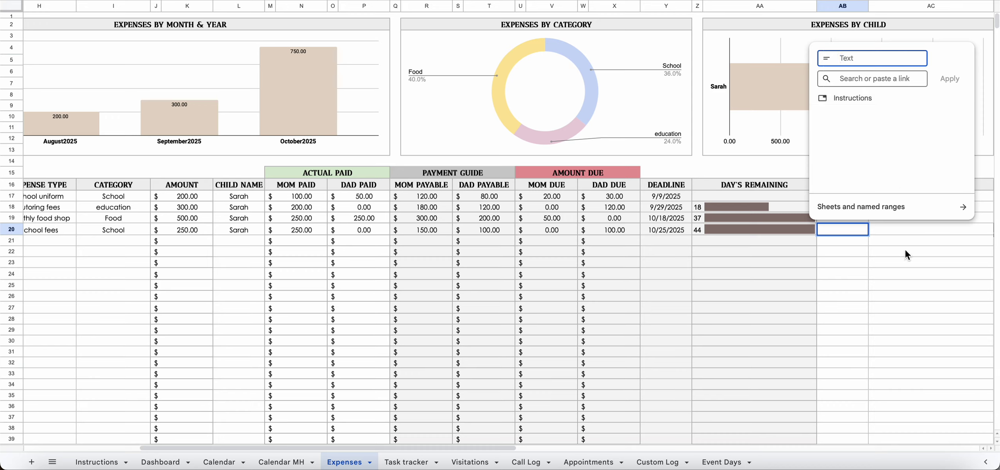
pyautogui.press('Escape')
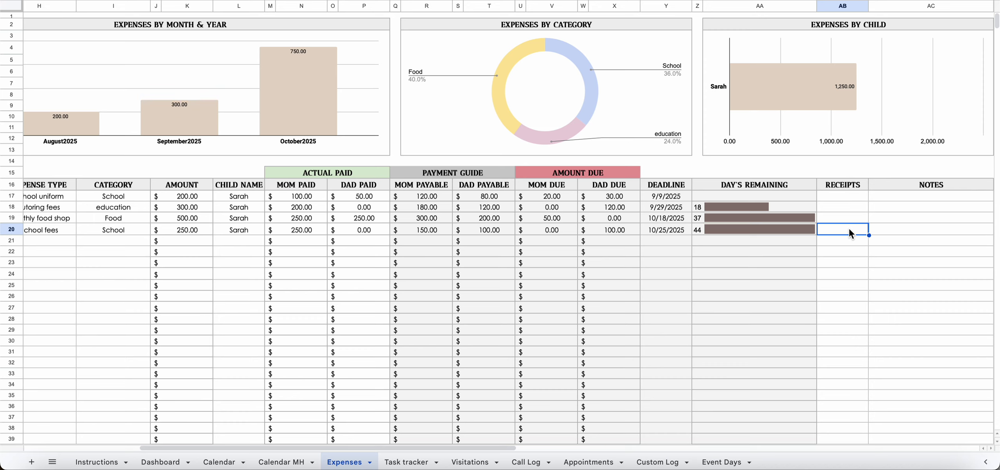
pyautogui.press('Right')
pyautogui.press('Left')
pyautogui.press('Left')
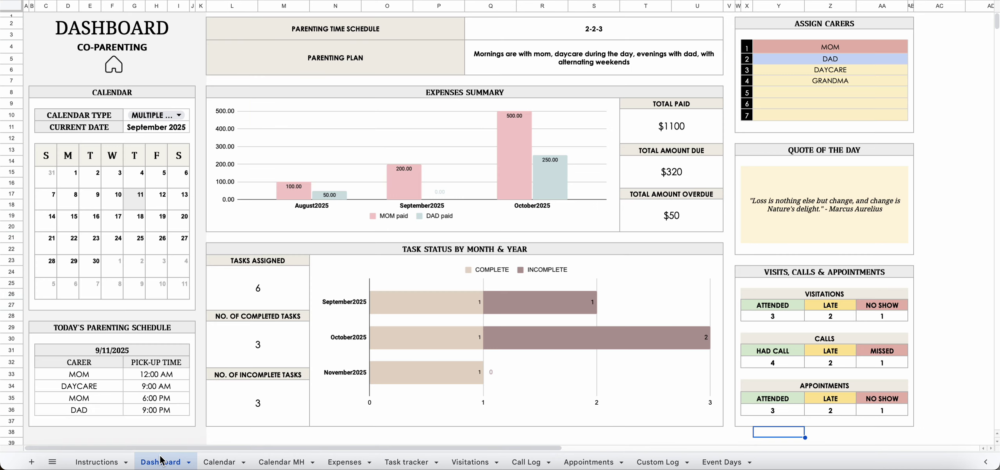
# - Check the total paid and total amount due in the expenses summary on the Dashboard sheet
pyautogui.click(166, 461)
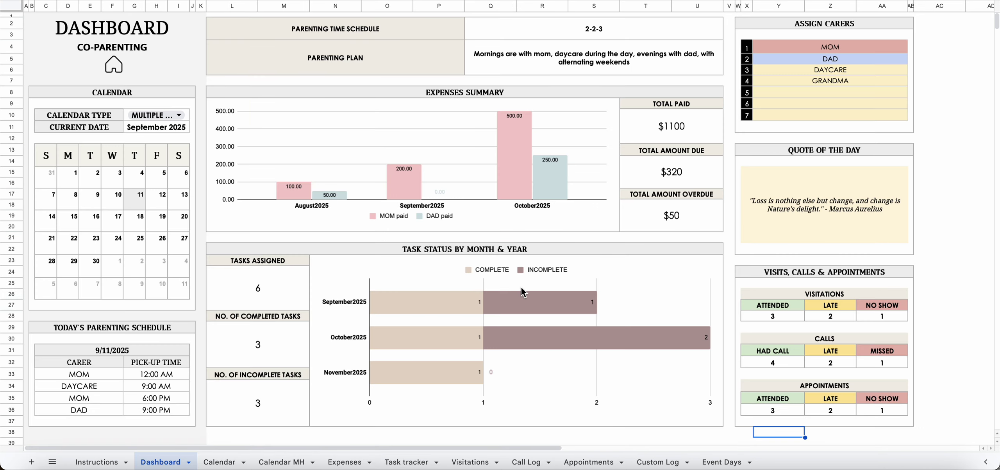
pyautogui.click(685, 125)
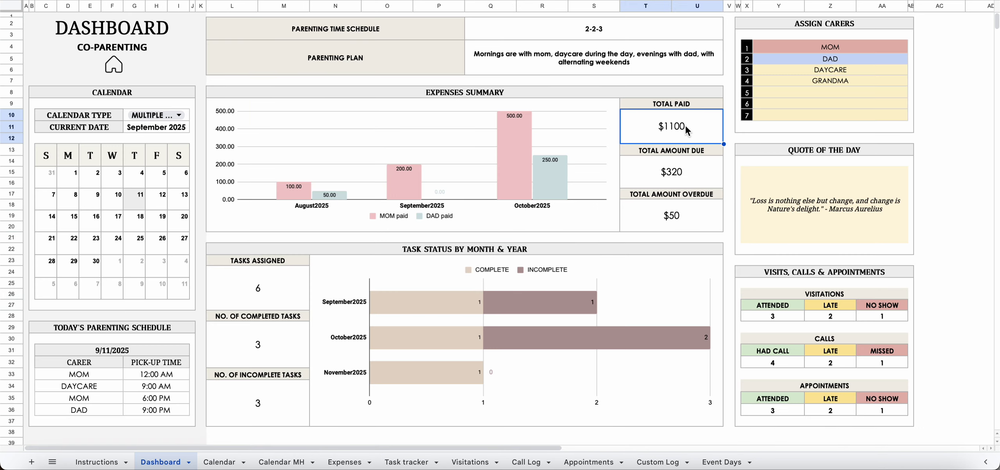
pyautogui.click(688, 175)
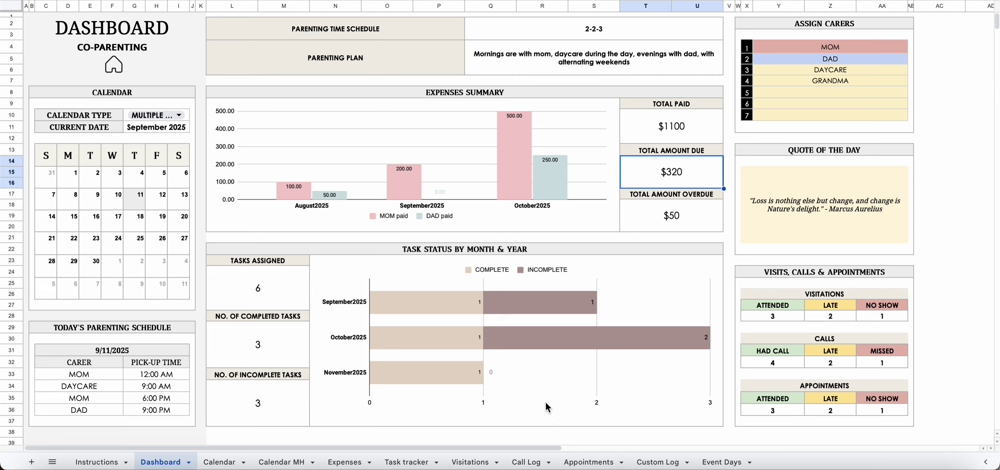
# - Return to the Expenses sheet and examine the due and overdue summary for Mom and Dad
pyautogui.click(346, 461)
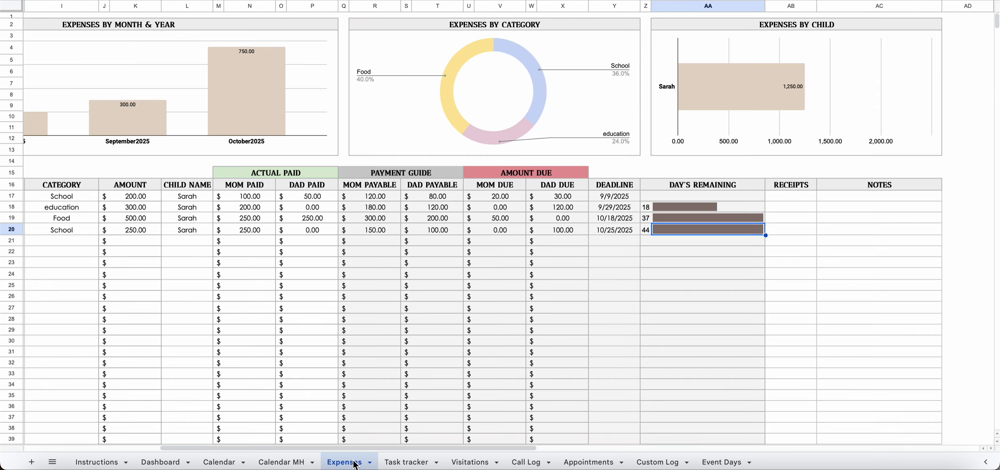
pyautogui.click(494, 321)
pyautogui.press('Left')
pyautogui.press('Left')
pyautogui.press('Left')
pyautogui.press('Left')
pyautogui.press('Left')
pyautogui.press('Left')
pyautogui.press('Left')
pyautogui.press('Left')
pyautogui.press('Left')
pyautogui.press('Left')
pyautogui.press('Left')
pyautogui.press('Left')
pyautogui.press('Left')
pyautogui.press('Left')
pyautogui.press('Left')
pyautogui.press('Left')
pyautogui.press('Left')
pyautogui.press('Left')
pyautogui.press('Left')
pyautogui.press('Left')
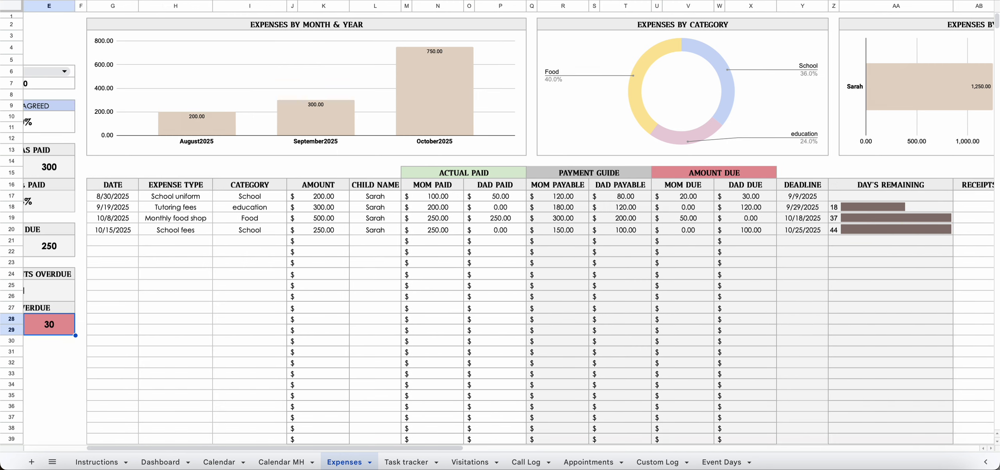
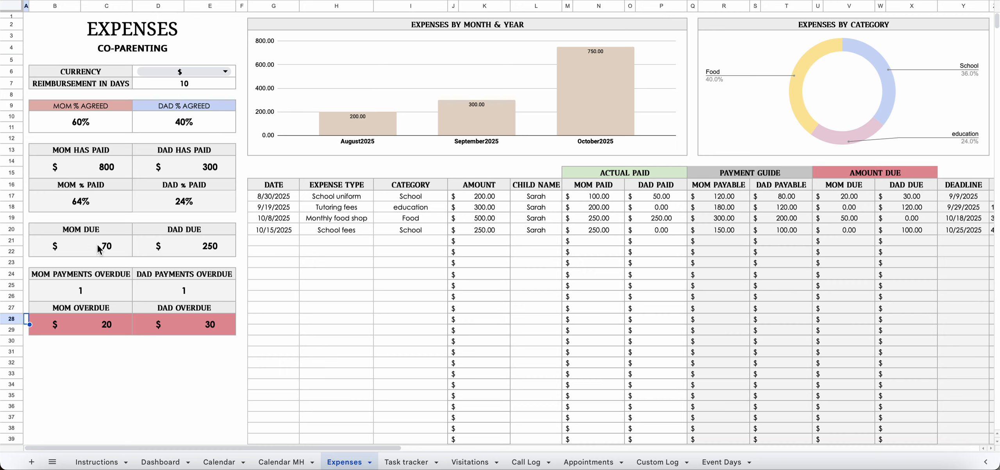
pyautogui.click(110, 243)
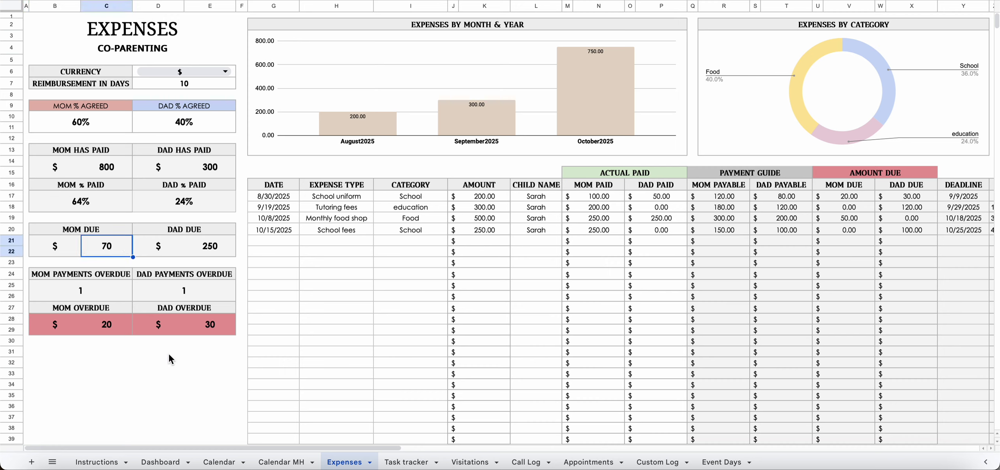
pyautogui.click(203, 357)
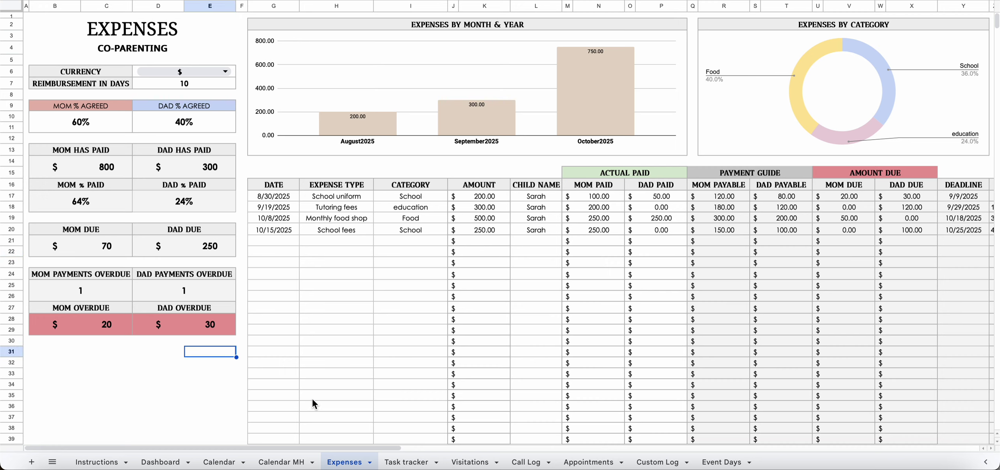
# - Open the Task tracker sheet and enter the date 12/18/2025 in the first empty task row
pyautogui.click(418, 461)
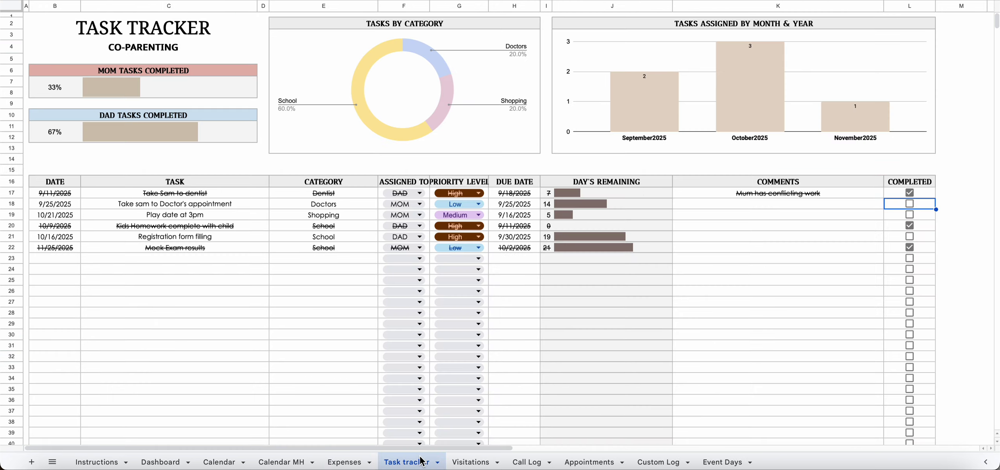
pyautogui.click(197, 291)
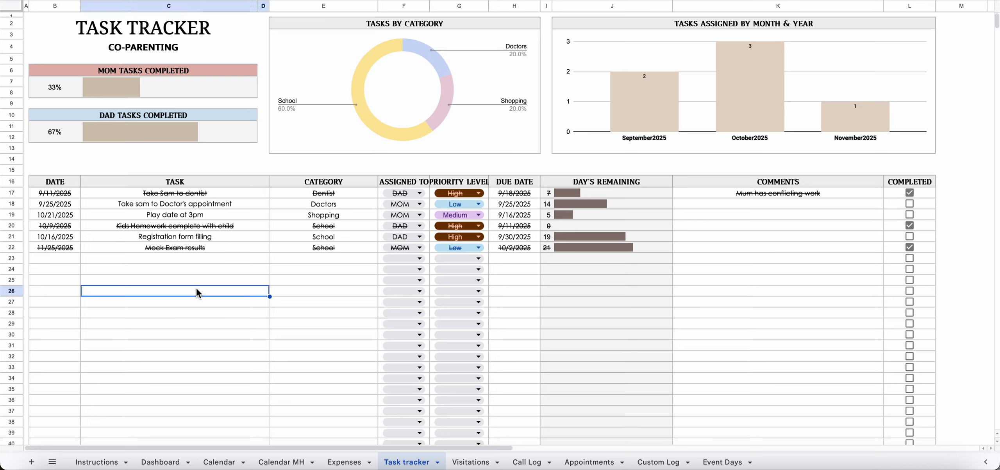
pyautogui.doubleClick(57, 257)
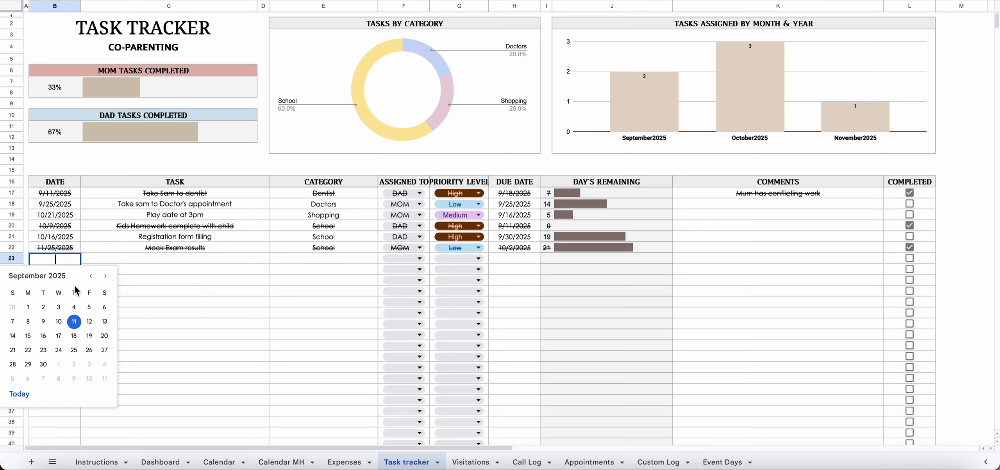
pyautogui.click(105, 275)
pyautogui.click(106, 276)
pyautogui.click(107, 277)
pyautogui.click(74, 335)
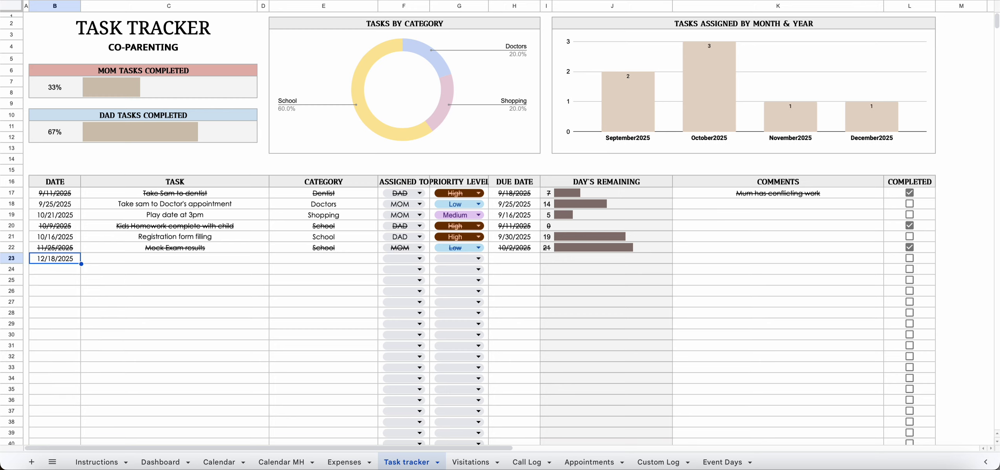
# - Enter the task "Take kids to grandmas" with the category "Visiting Family" in the 12/18/2025 row
pyautogui.click(203, 259)
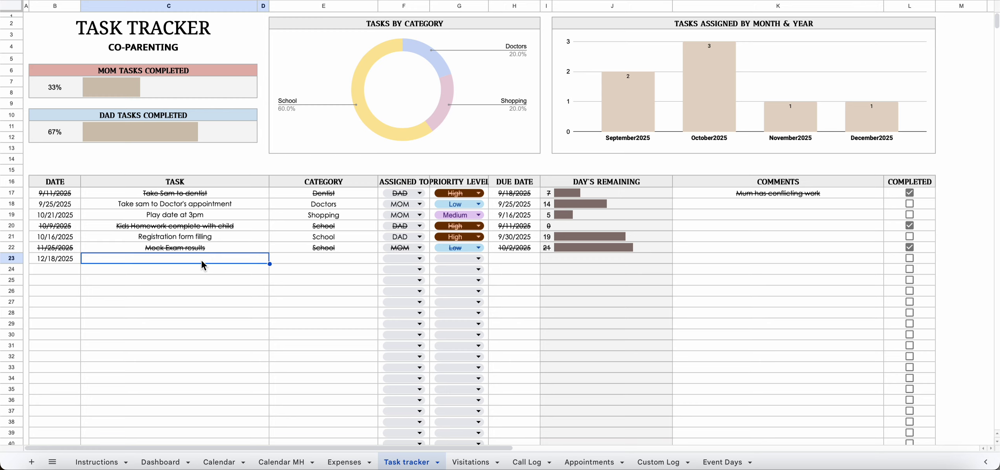
pyautogui.write('Take kids')
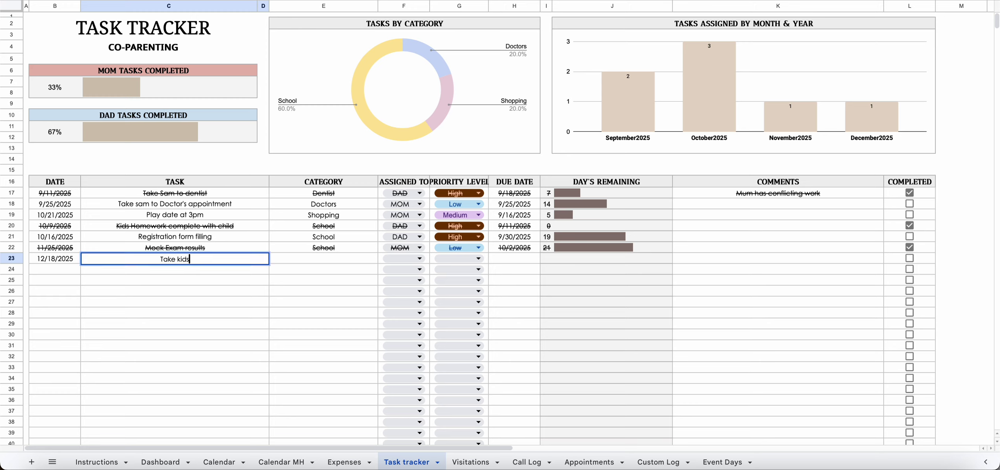
pyautogui.write(' to grandmas')
pyautogui.press('Return')
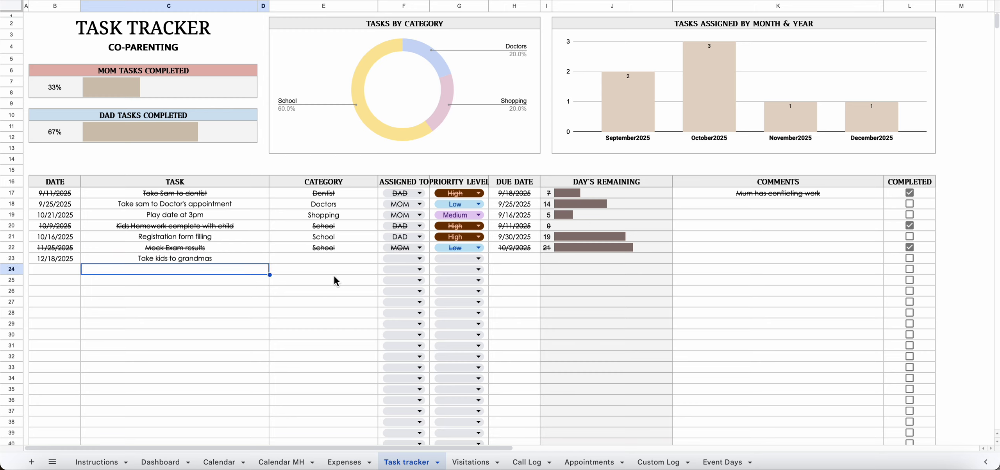
pyautogui.click(328, 260)
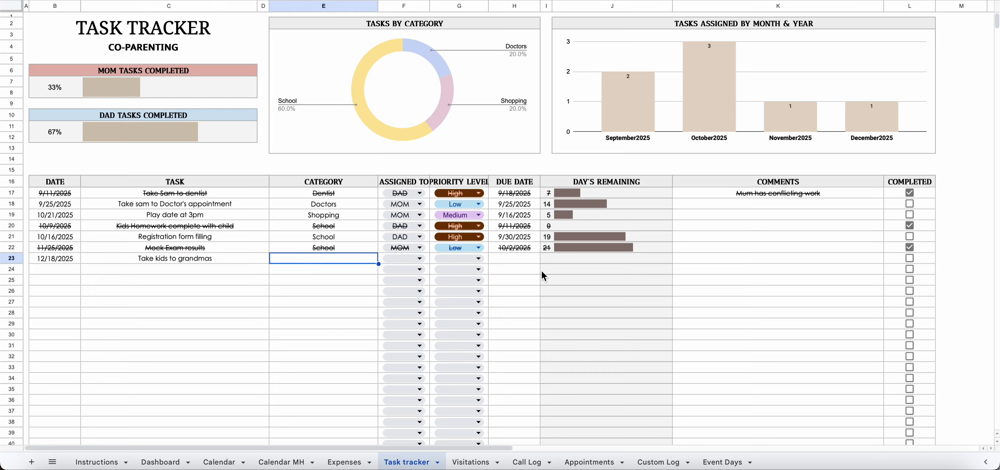
pyautogui.write('Visiting')
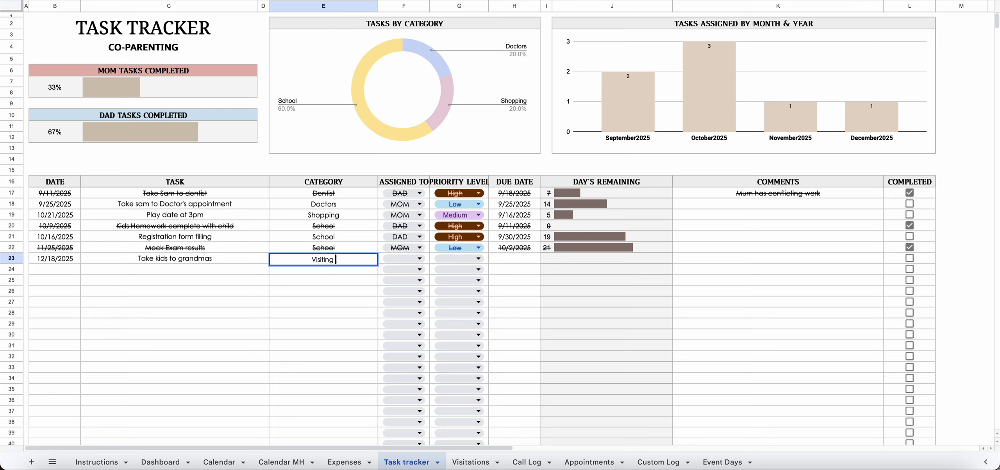
pyautogui.write(' Family')
pyautogui.press('Return')
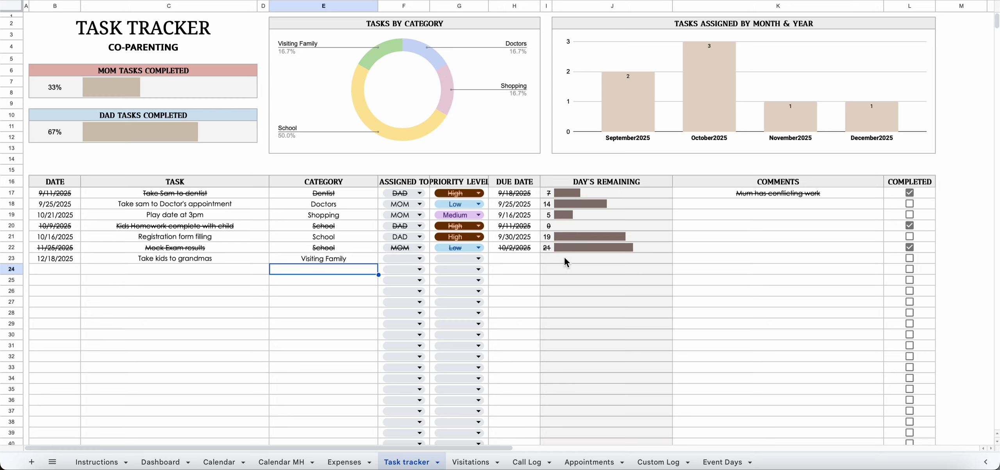
# - Assign the Take kids to grandmas task to DAD and review the available carer options
pyautogui.click(416, 259)
pyautogui.click(403, 291)
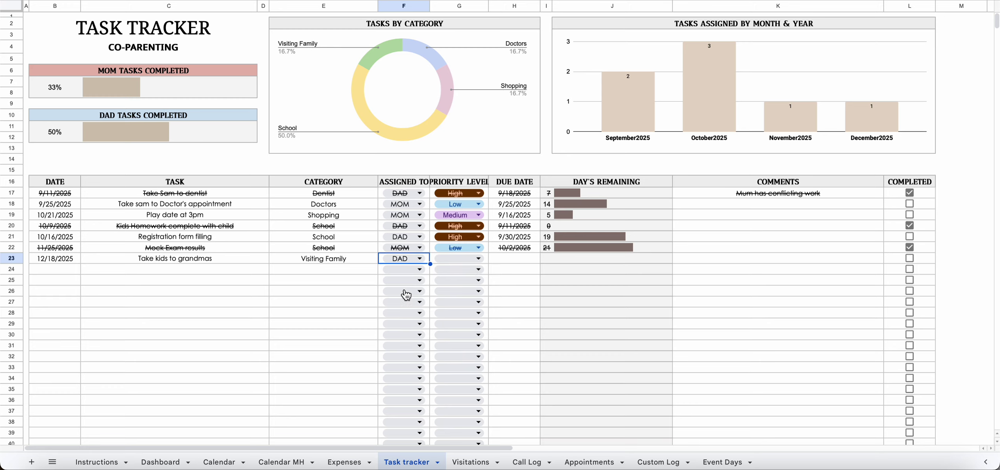
pyautogui.click(412, 260)
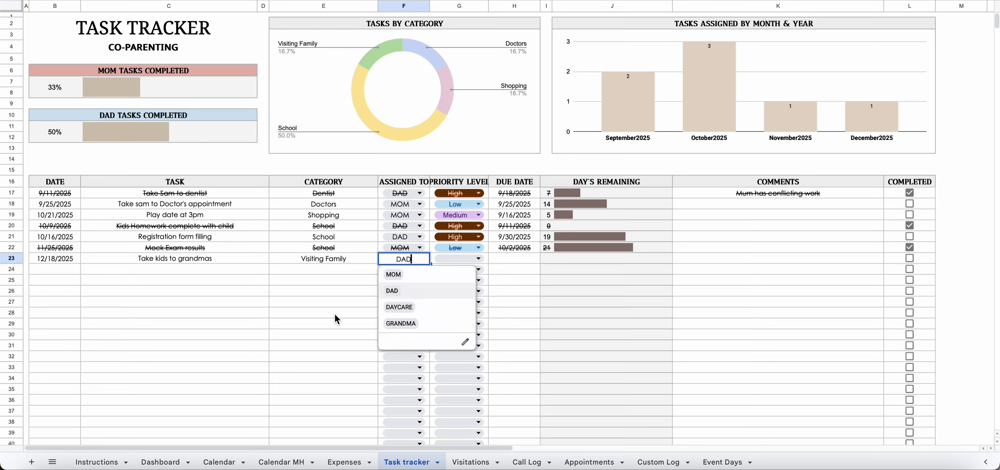
pyautogui.click(337, 279)
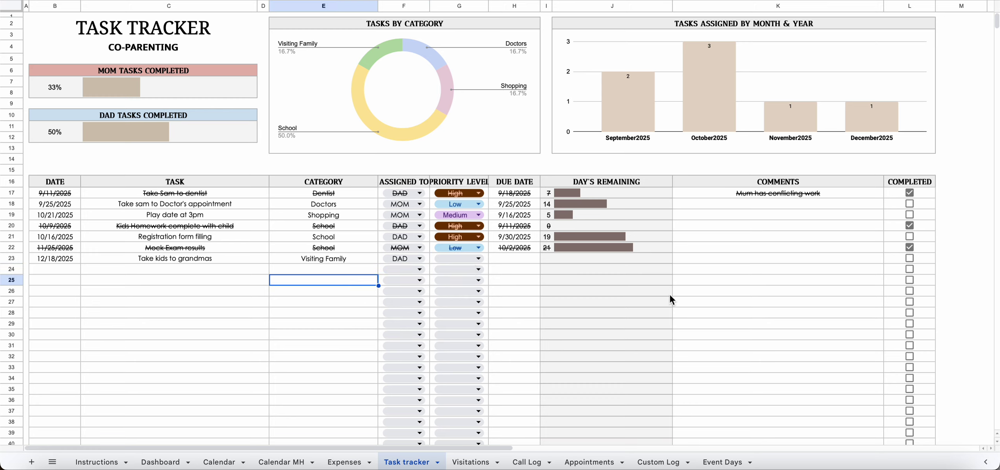
# - Replace the second carer's DAD label in the Dashboard's Assign Carers list with a custom first name
pyautogui.click(159, 461)
pyautogui.click(864, 60)
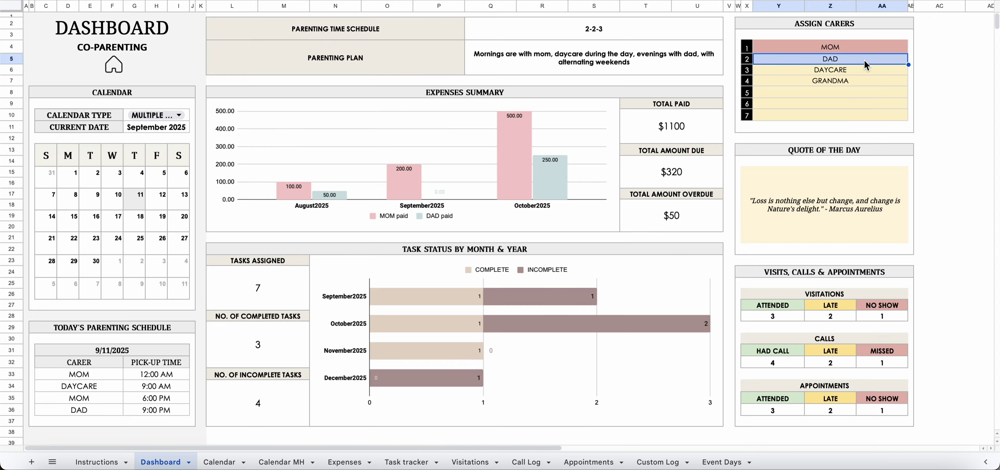
pyautogui.write('SAM')
pyautogui.press('Return')
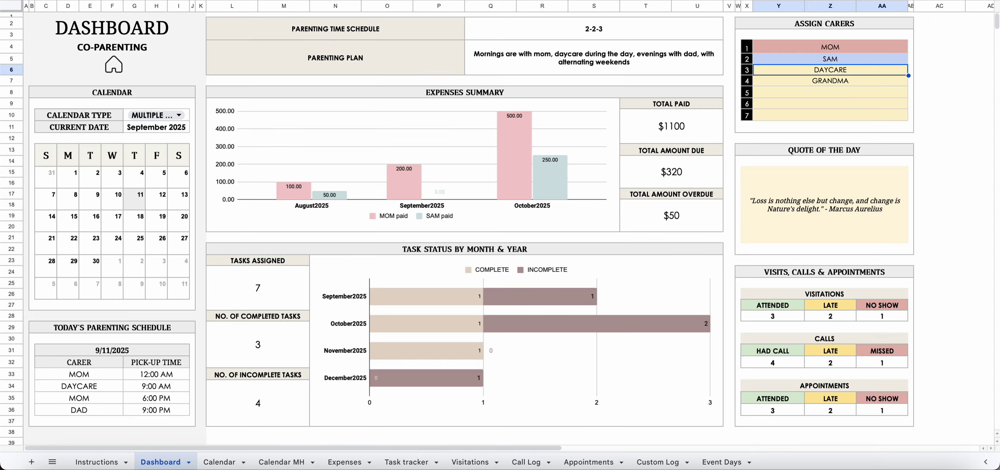
# - Reassign the completed dentist task in the Task tracker to the renamed second carer
pyautogui.click(412, 463)
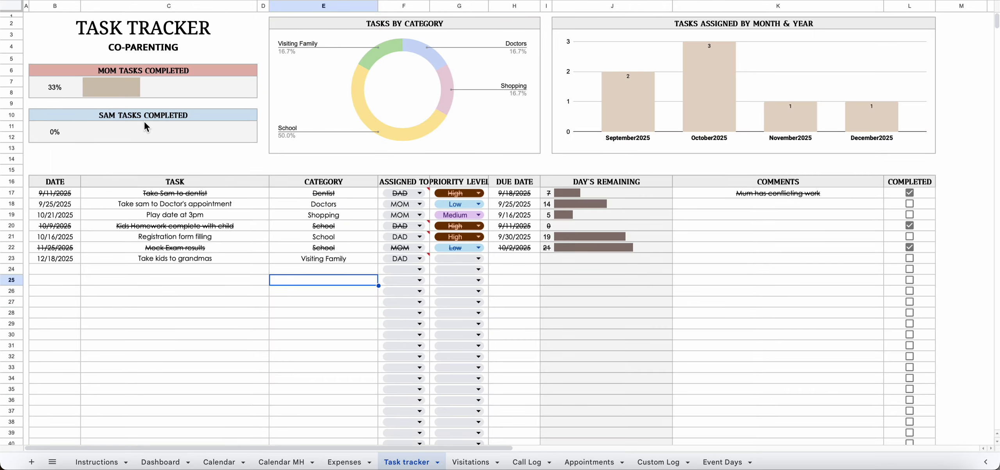
pyautogui.click(419, 193)
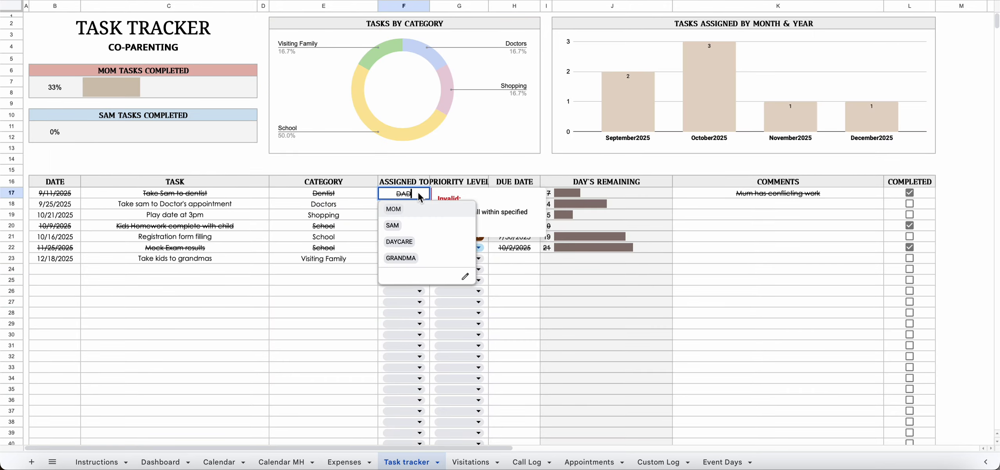
pyautogui.click(407, 226)
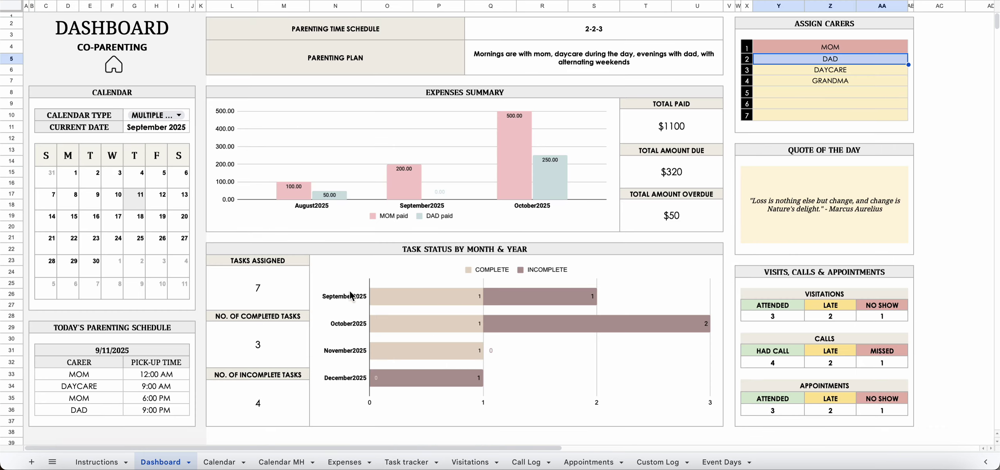
# - Return to the Task tracker and set the Take kids to grandmas task's priority level to Medium
pyautogui.click(424, 460)
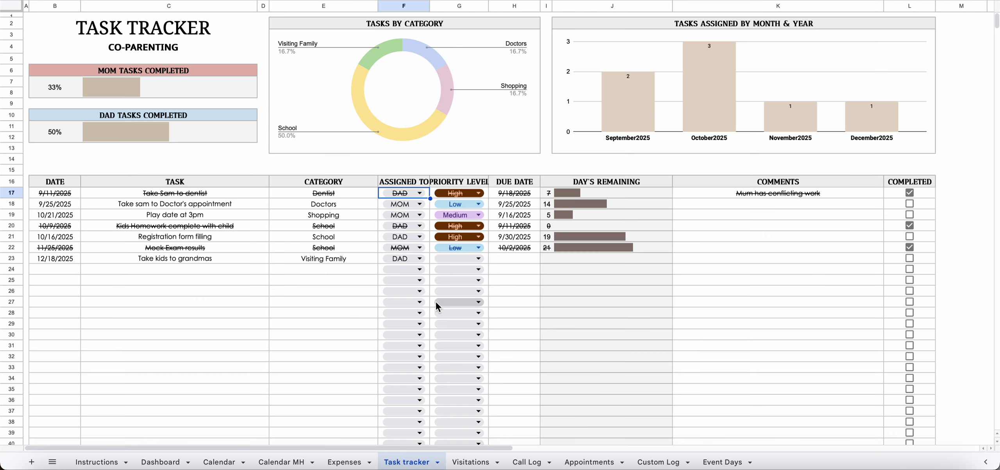
pyautogui.click(471, 261)
pyautogui.press('shift')
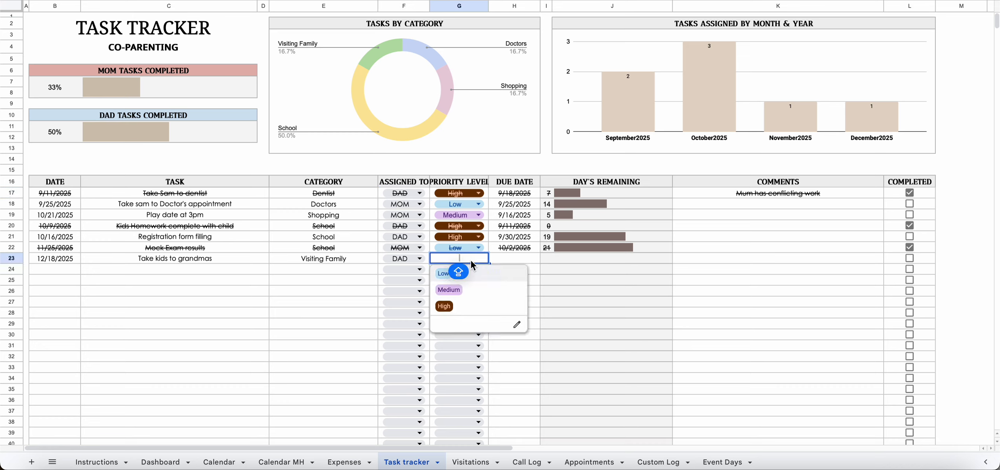
pyautogui.click(465, 297)
# - Set the Take kids to grandmas task's due date to 9/16/2025
pyautogui.doubleClick(528, 260)
pyautogui.press('shift')
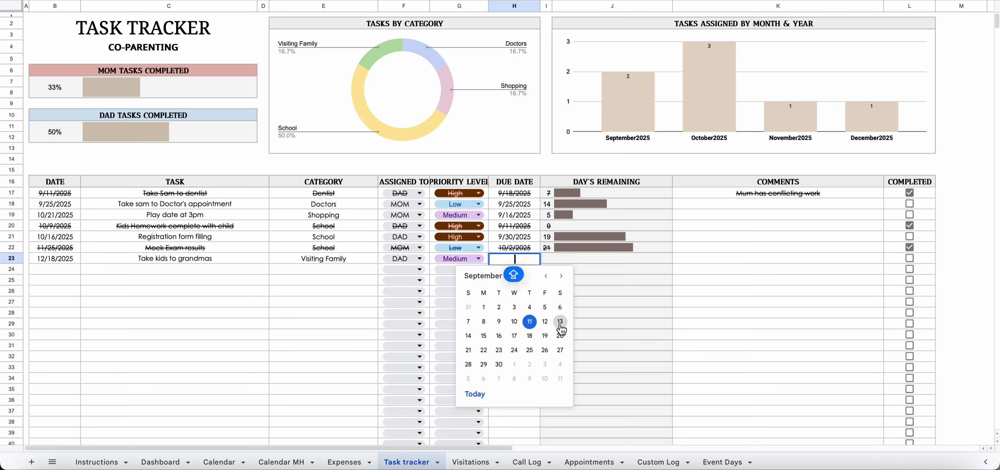
pyautogui.click(499, 336)
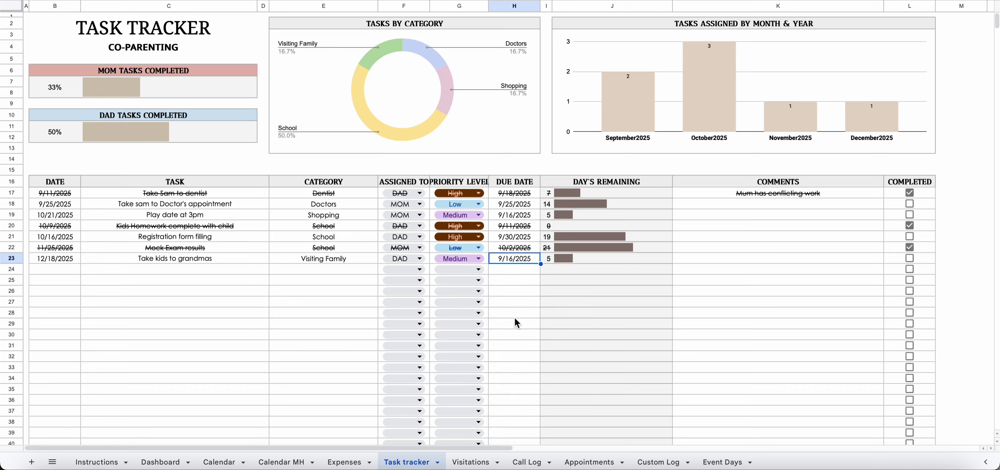
# - Change the Take kids to grandmas task's due date to 12/18/2025
pyautogui.doubleClick(516, 261)
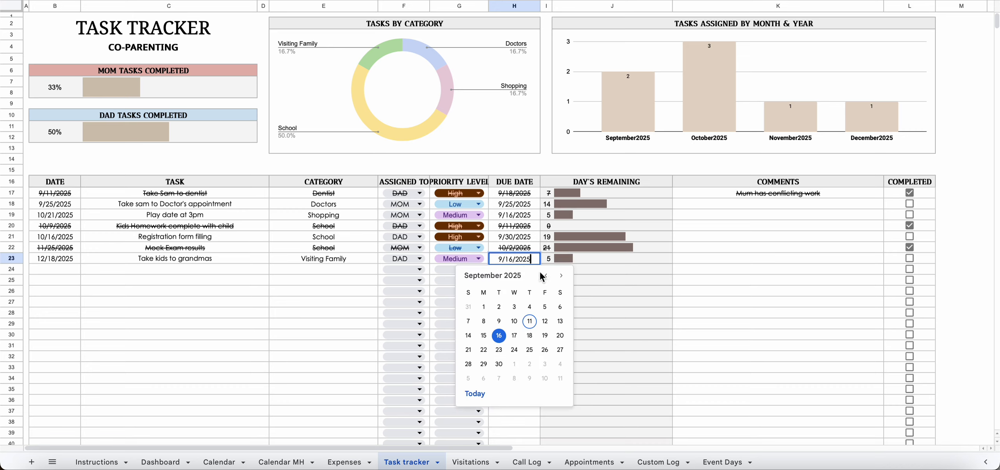
pyautogui.click(561, 276)
pyautogui.click(561, 276)
pyautogui.click(561, 275)
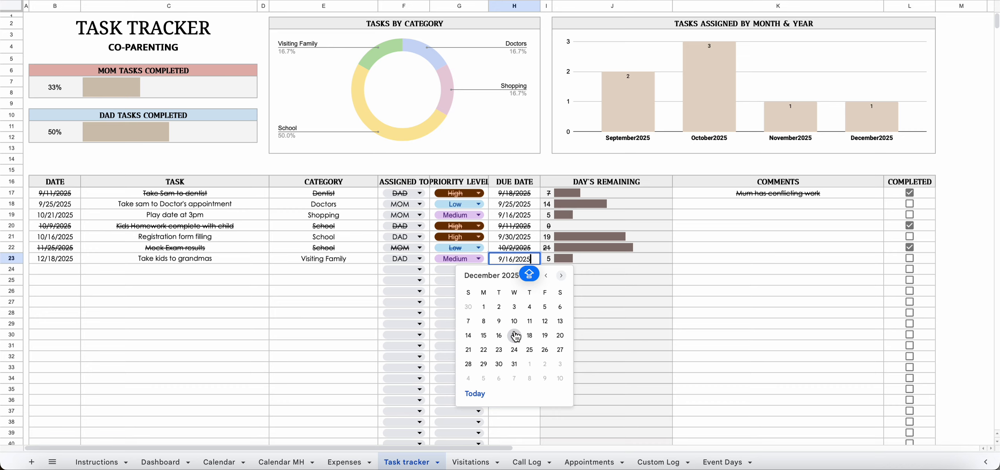
pyautogui.click(546, 321)
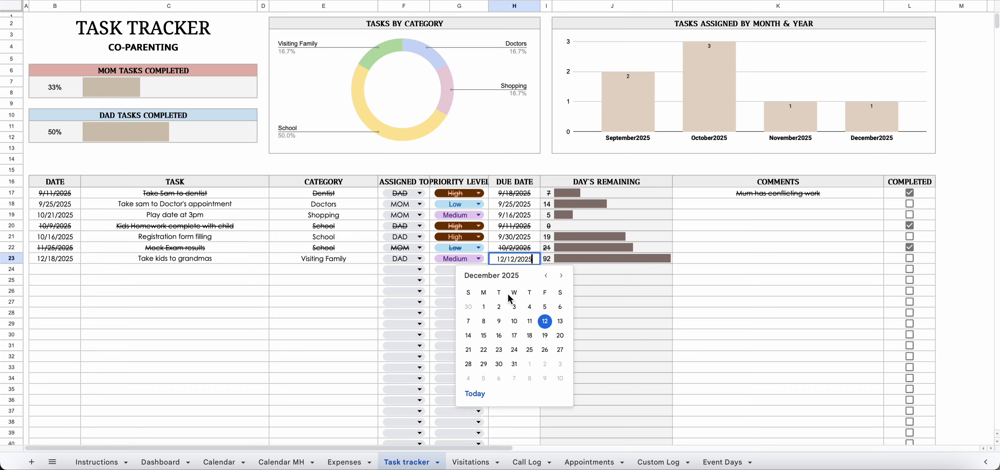
pyautogui.click(529, 336)
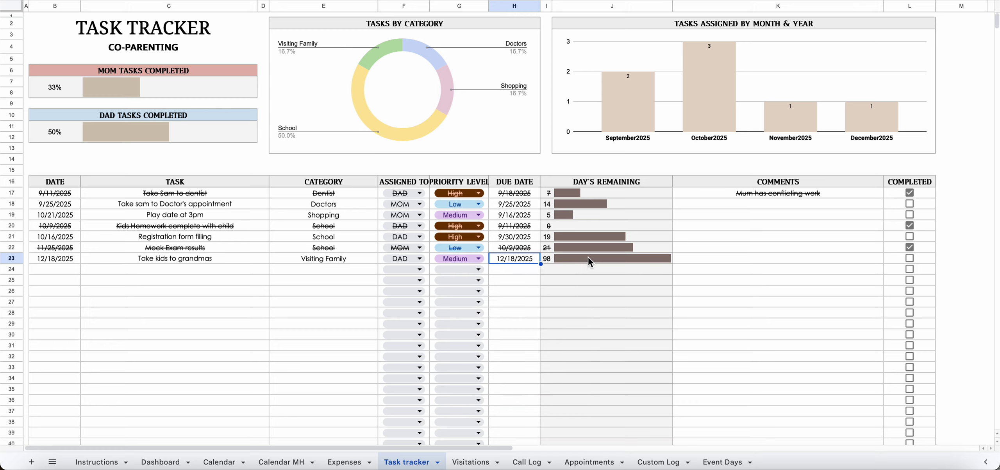
# - Examine the Take kids to grandmas row from Due Date through Day's Remaining and Comments to Completed
pyautogui.click(730, 258)
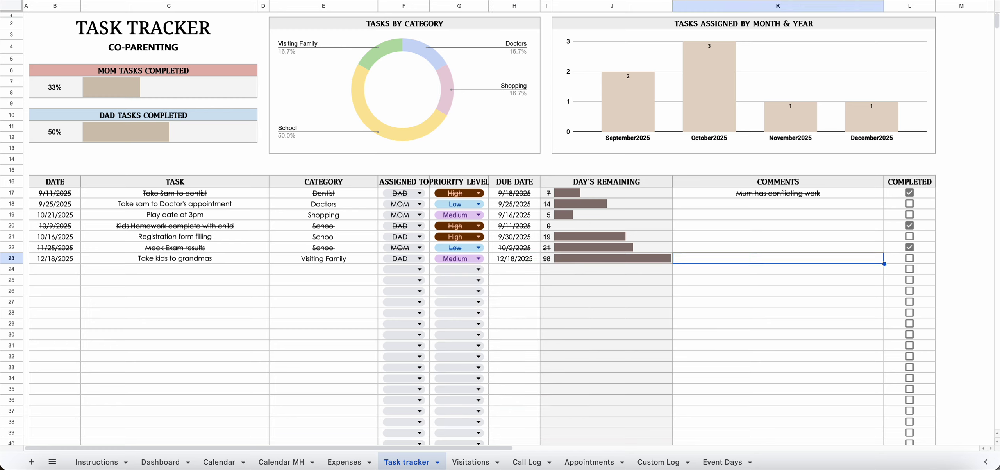
pyautogui.press('Left')
pyautogui.press('Left')
pyautogui.press('Left')
pyautogui.press('Left')
pyautogui.press('Left')
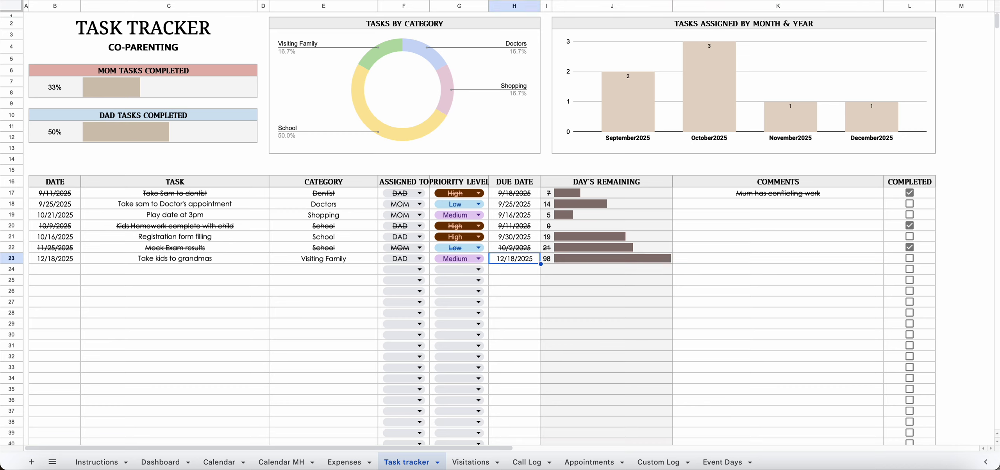
pyautogui.press('Right')
pyautogui.press('Right')
pyautogui.press('Right')
pyautogui.press('Right')
pyautogui.press('Right')
pyautogui.press('Right')
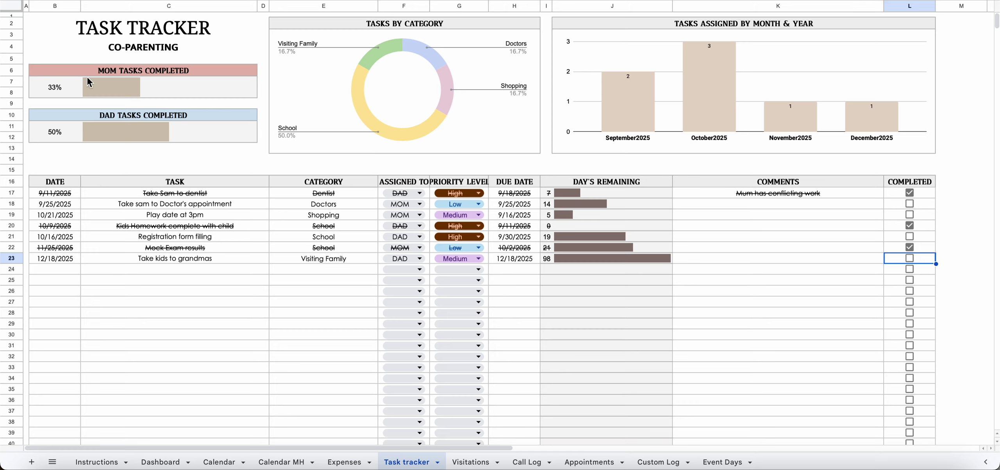
# - Mark the Take kids to grandmas task as completed and check the assigned and completed task totals on the Dashboard
pyautogui.click(913, 261)
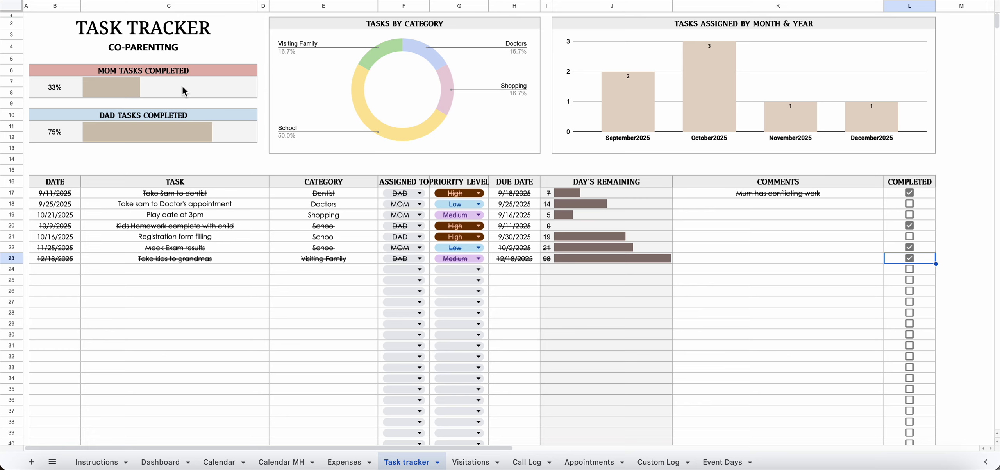
pyautogui.click(168, 460)
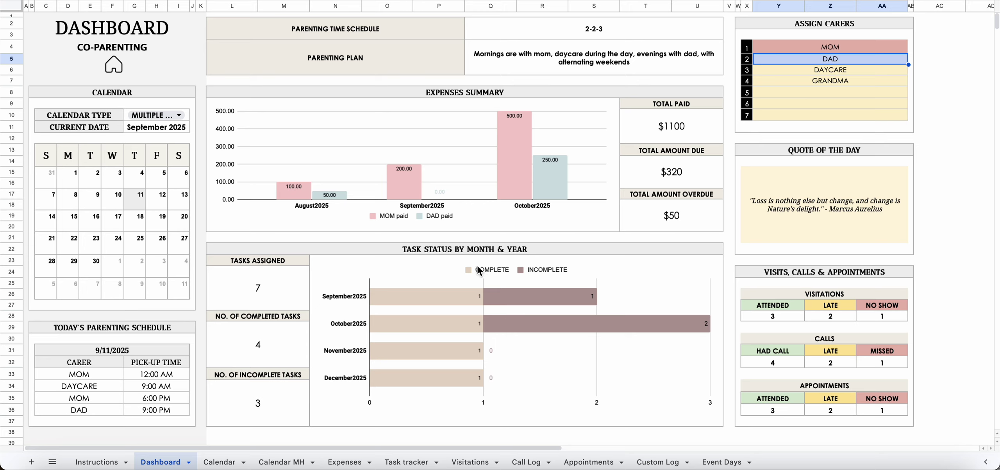
pyautogui.click(263, 286)
pyautogui.click(280, 353)
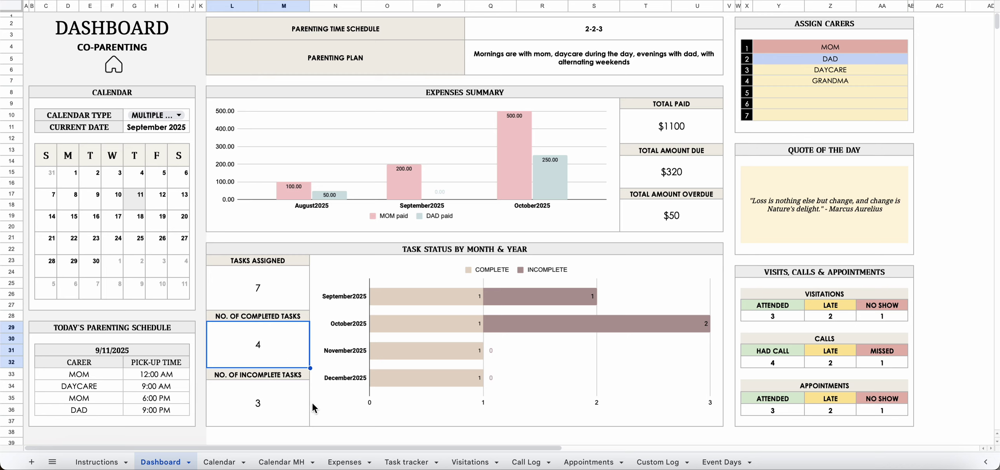
# - Open the Visitations sheet and examine the month and year filter and the expected visits per month setting
pyautogui.click(472, 461)
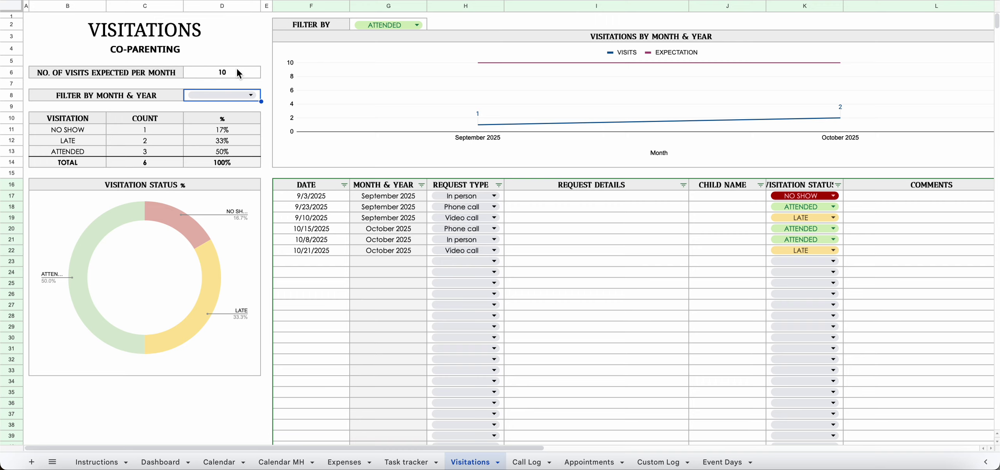
pyautogui.click(249, 102)
pyautogui.click(238, 107)
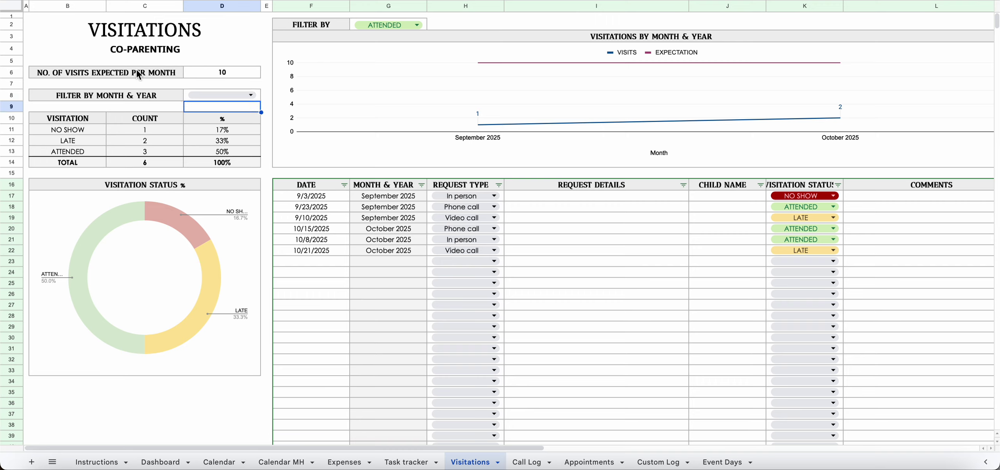
pyautogui.click(215, 79)
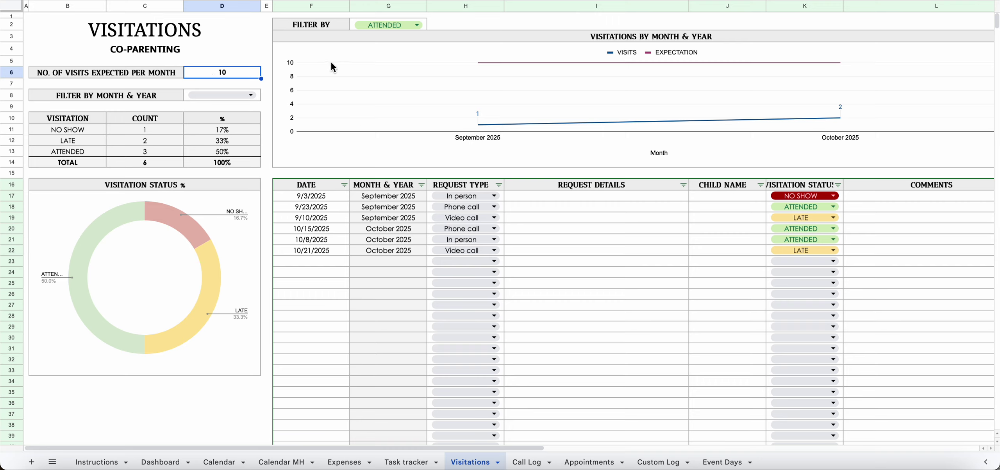
# - Try 0 as the number of visits expected per month, and undo the change
pyautogui.write('0')
pyautogui.press('Return')
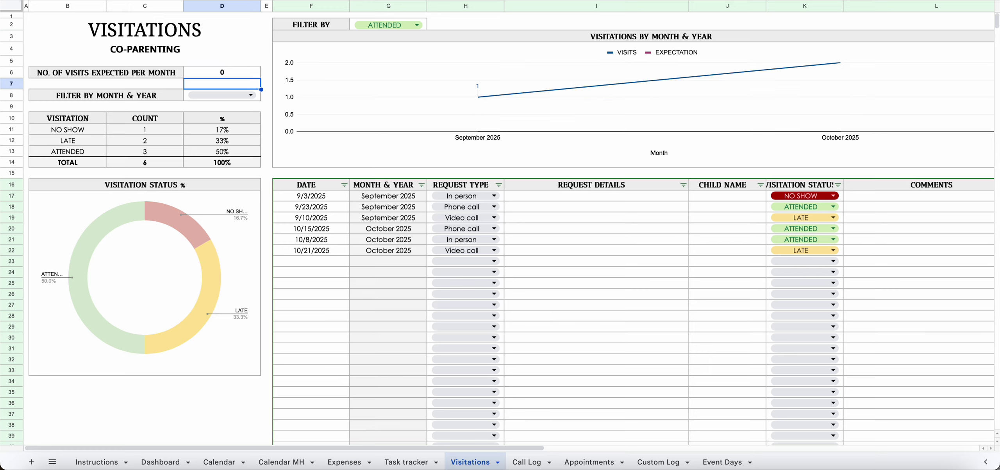
pyautogui.hotkey('ctrl', 'z')
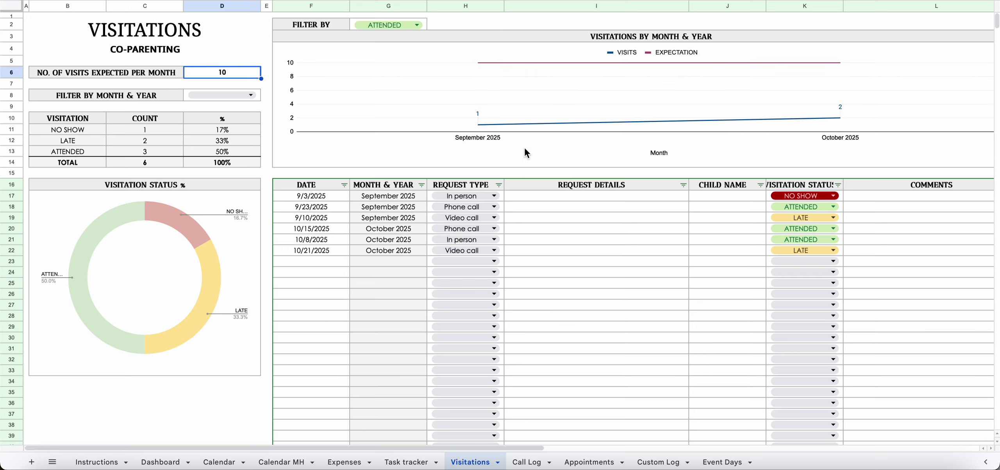
pyautogui.click(242, 62)
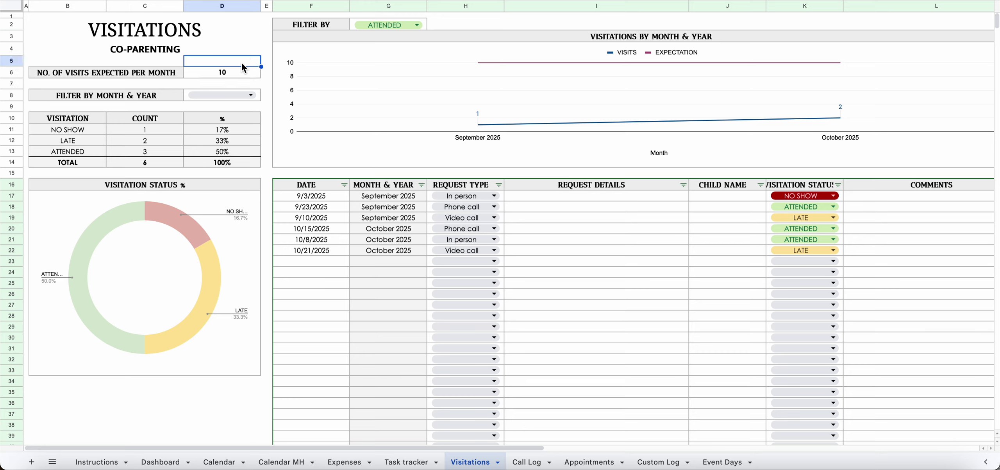
# - Start a new visitation entry in row 23 dated 9/17/2025 with the request type In person
pyautogui.doubleClick(314, 260)
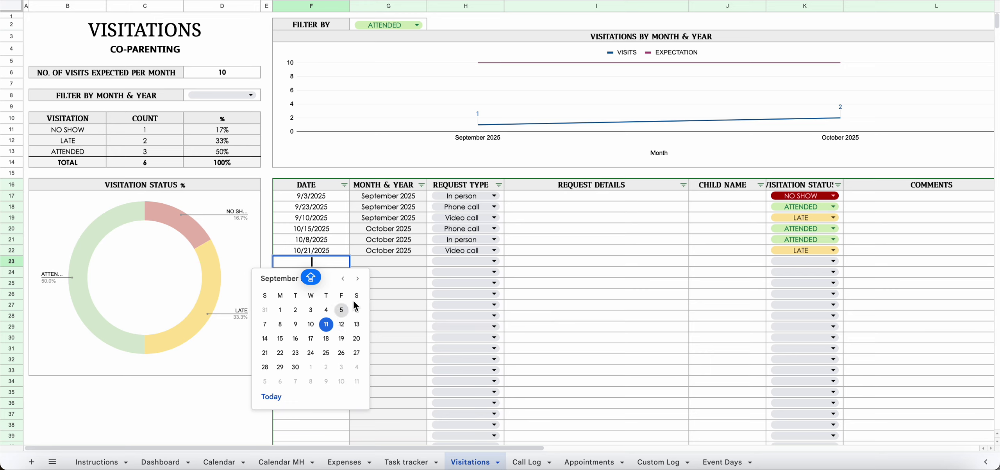
pyautogui.click(311, 339)
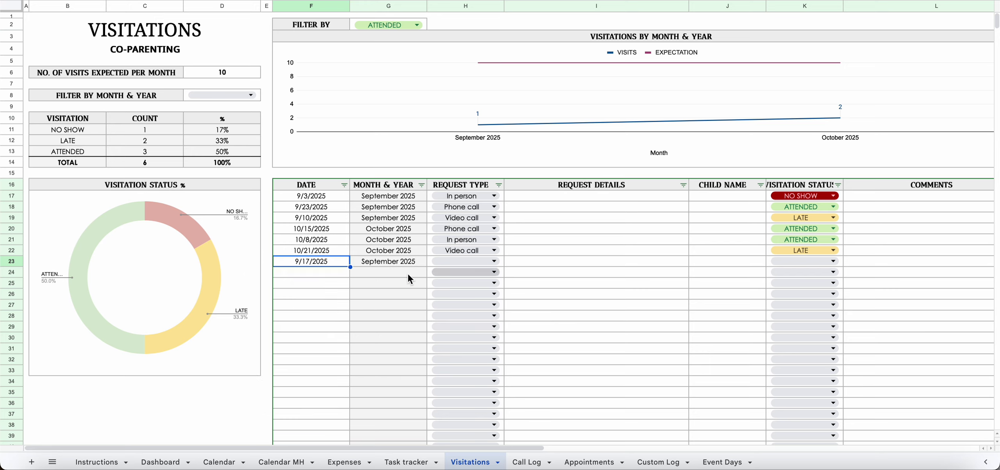
pyautogui.click(474, 261)
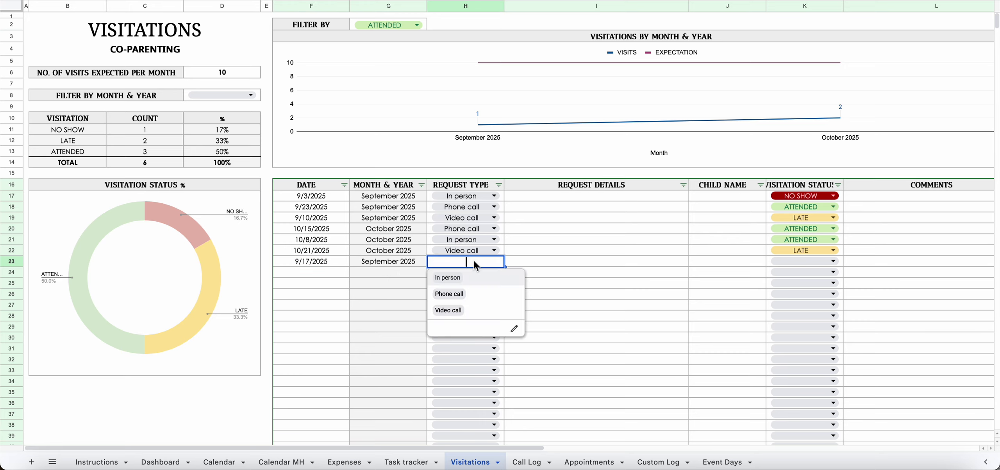
pyautogui.click(451, 285)
# - Enter "Requested to visit kids today" as the request details of the 9/17/2025 visitation
pyautogui.click(554, 265)
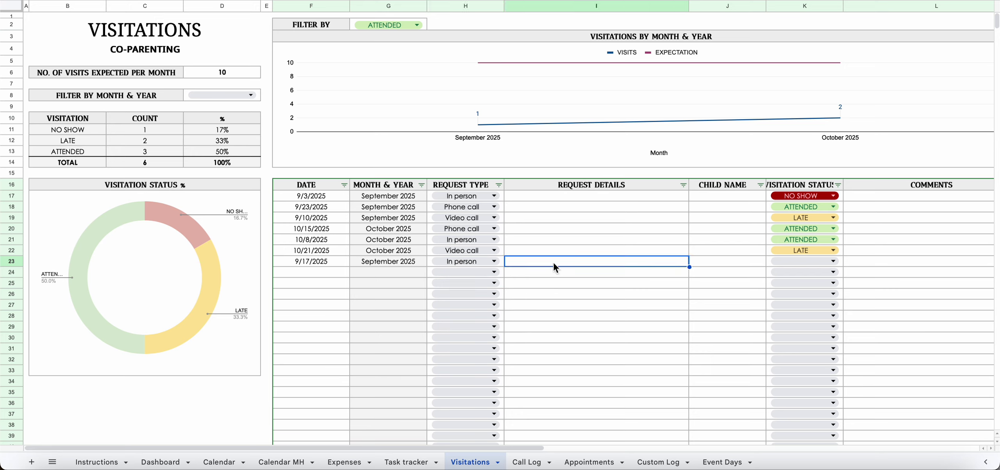
pyautogui.doubleClick(555, 265)
pyautogui.write('R')
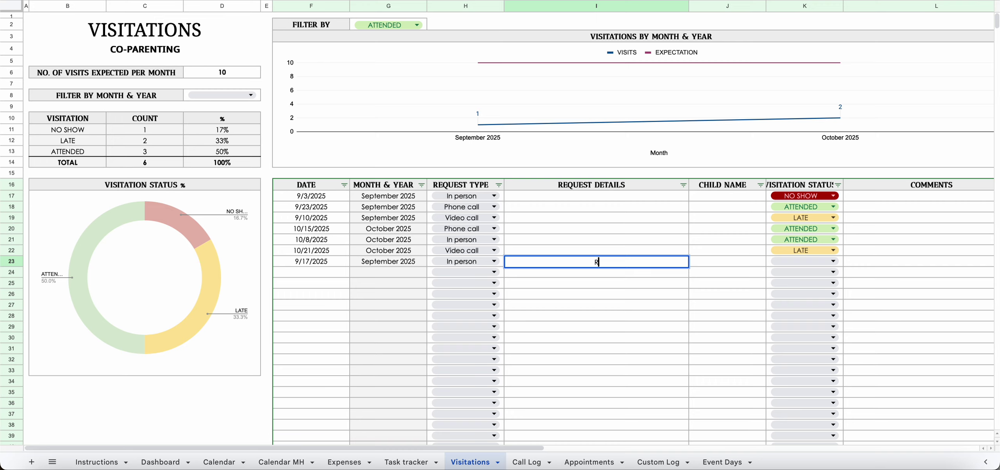
pyautogui.write('equested to visit kids today')
pyautogui.press('Return')
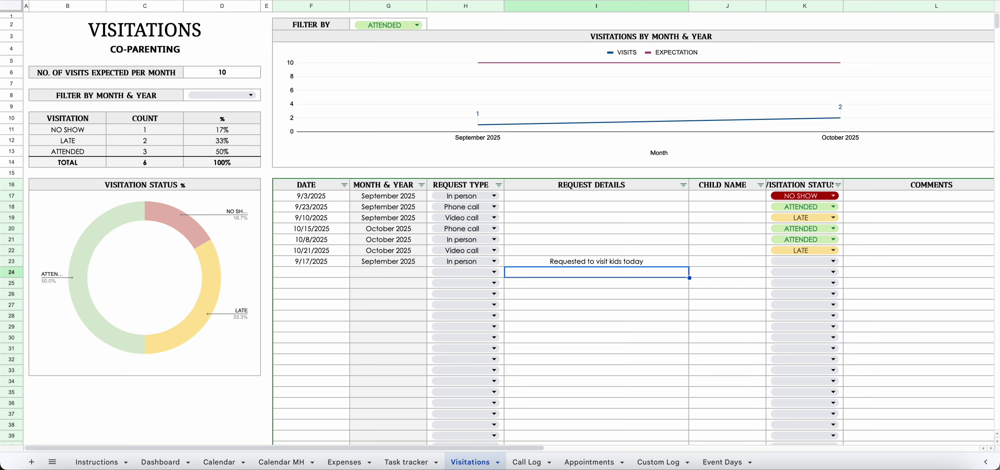
# - Enter the child's name for the 9/17/2025 visitation and set its visitation status to NO SHOW
pyautogui.click(746, 260)
pyautogui.write('Mike')
pyautogui.press('Return')
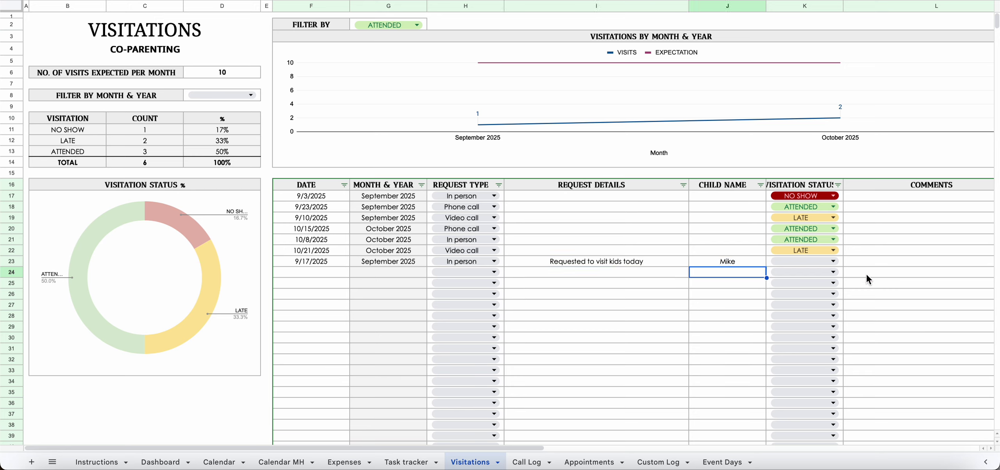
pyautogui.click(824, 261)
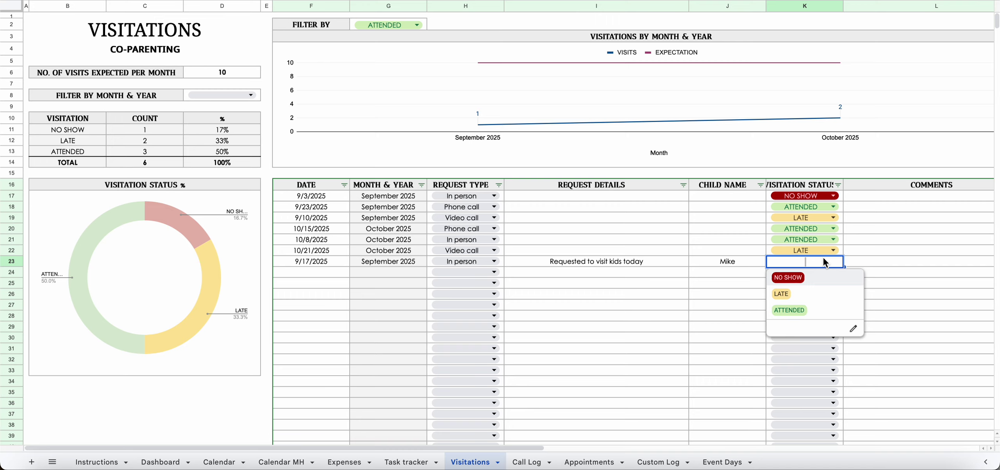
pyautogui.click(819, 278)
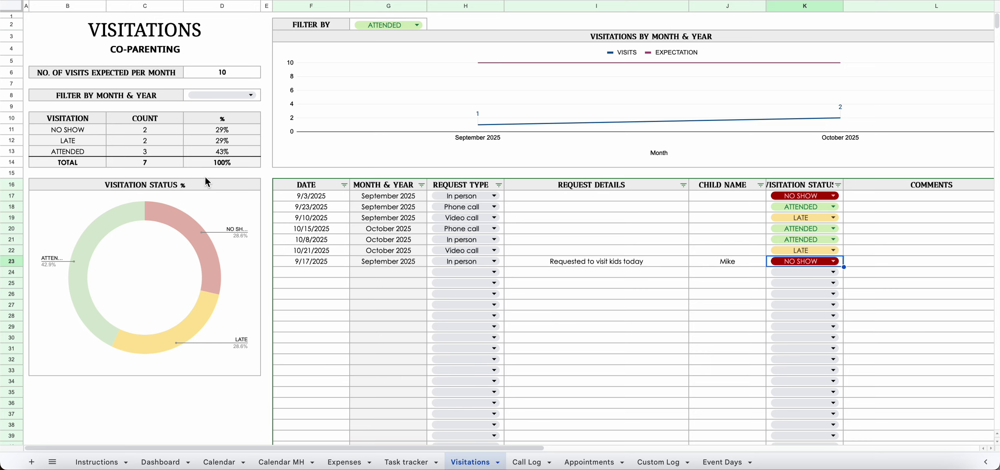
# - Filter the visitation summary by October 2025, and clear the month and year filter again
pyautogui.click(247, 95)
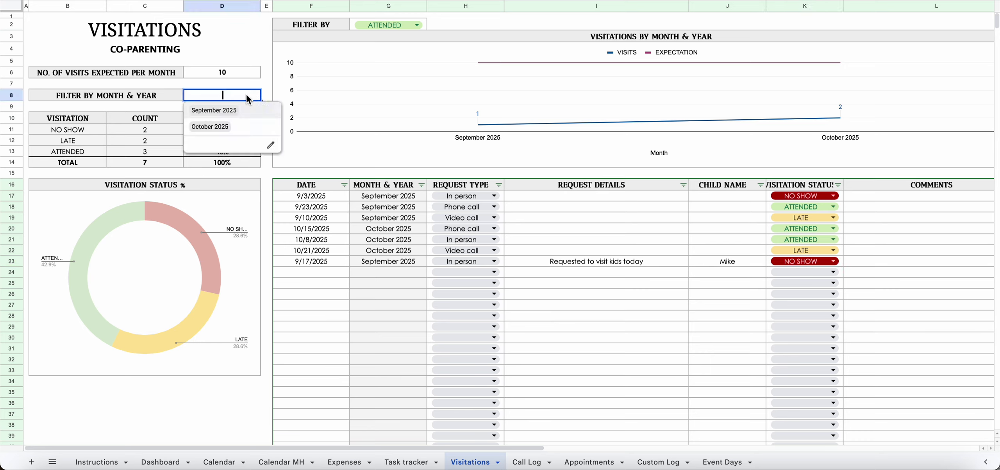
pyautogui.click(237, 127)
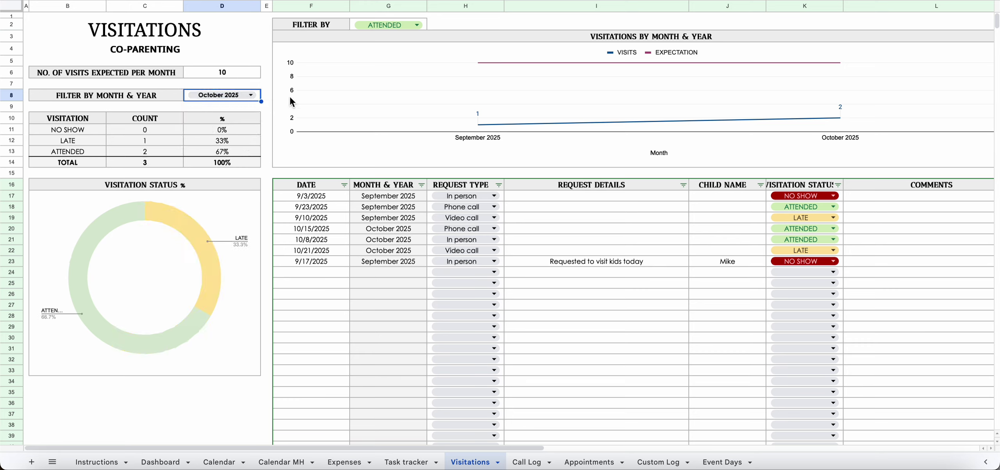
pyautogui.press('Delete')
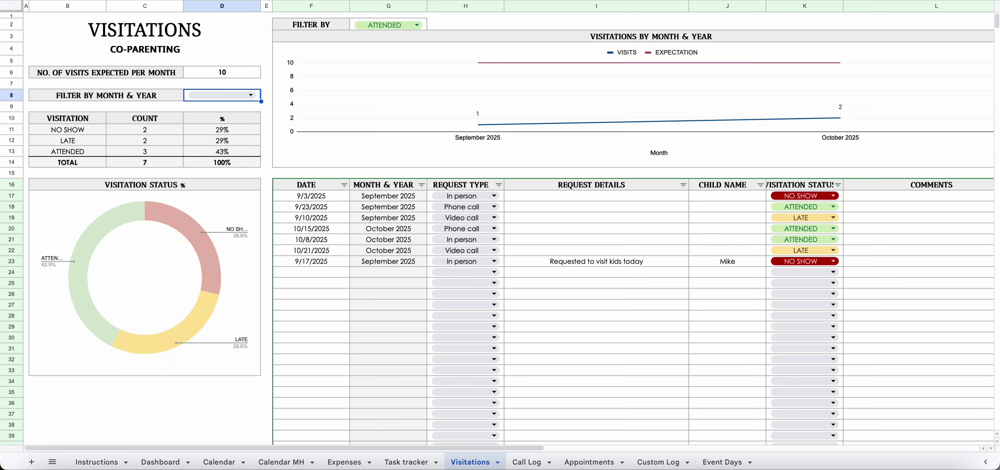
pyautogui.click(271, 171)
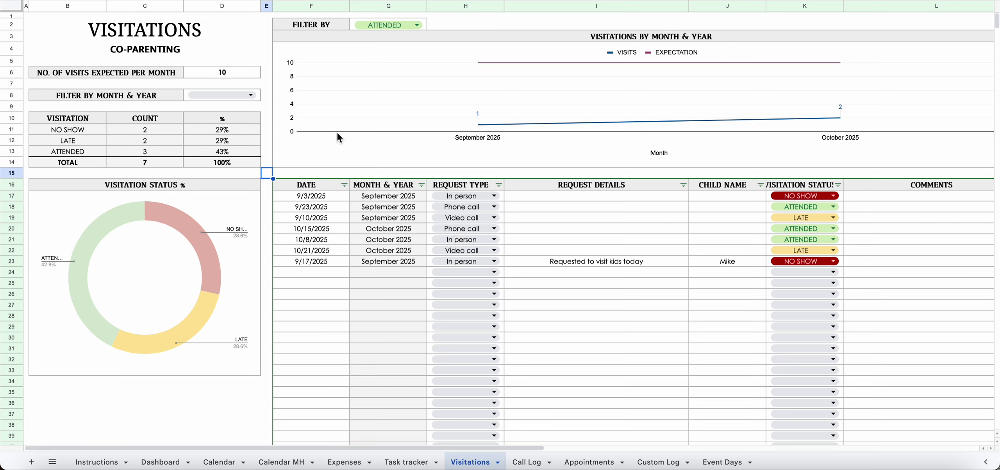
# - Filter the Visitations by Month & Year chart by NO SHOW
pyautogui.click(401, 26)
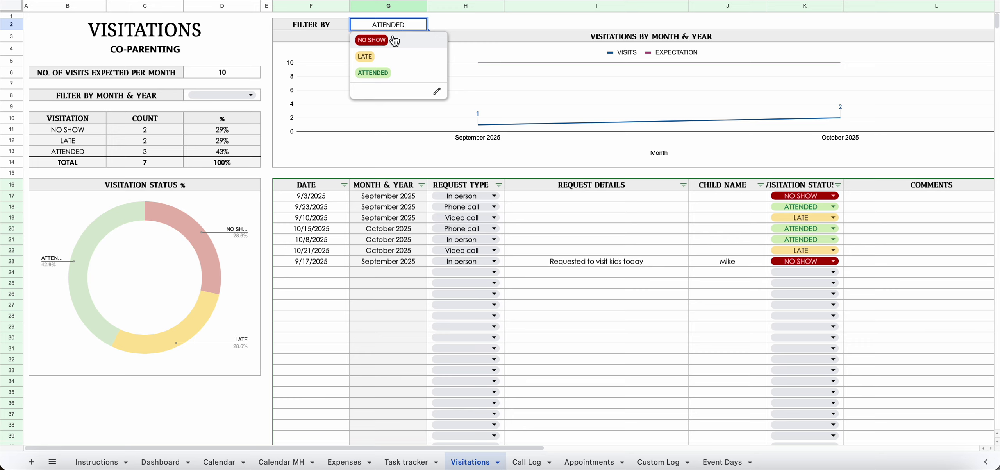
pyautogui.click(394, 40)
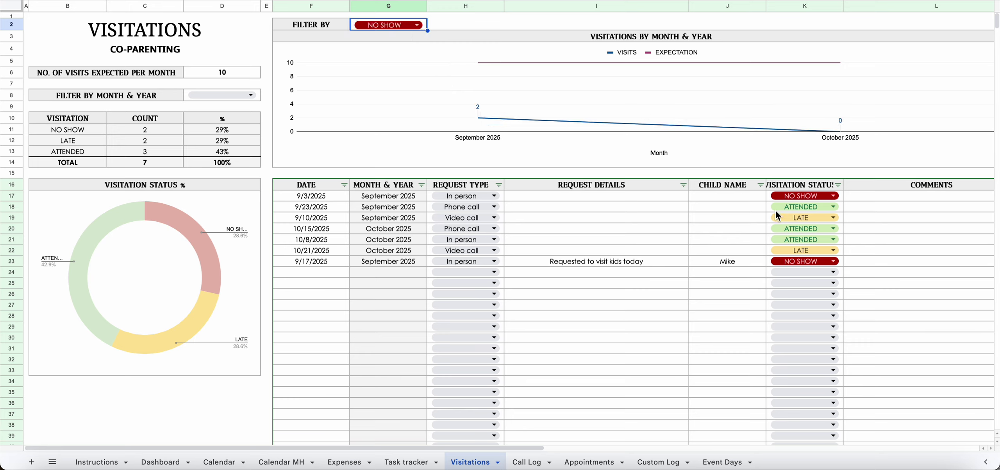
pyautogui.click(725, 315)
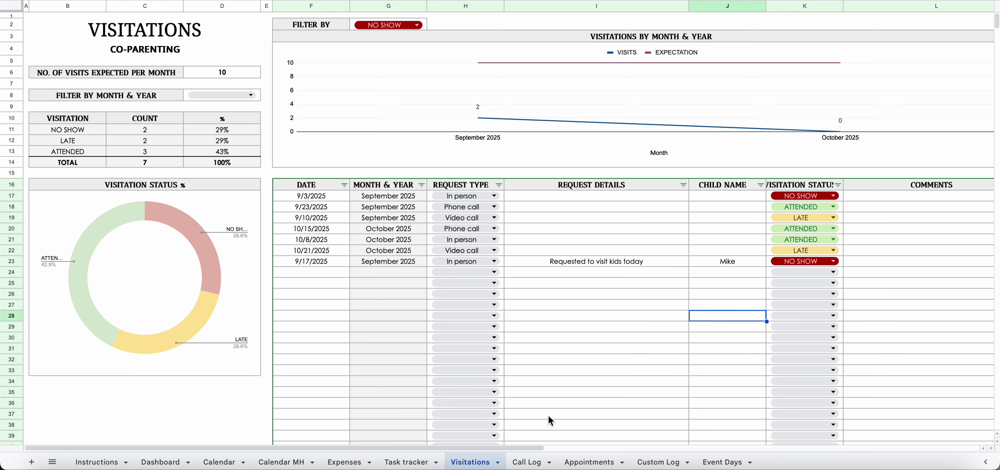
# - Add a call dated 9/23/2025 with the status HAD CALL in row 24 of the Call Log sheet
pyautogui.click(532, 461)
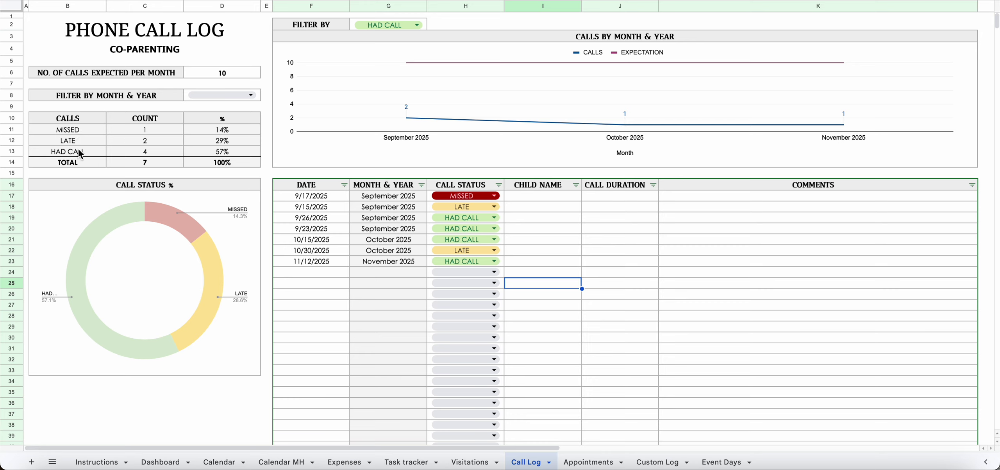
pyautogui.doubleClick(310, 274)
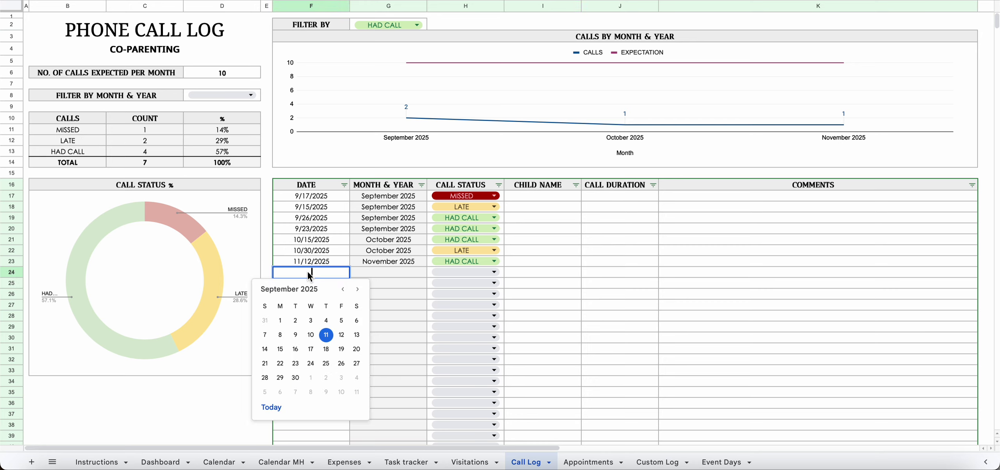
pyautogui.click(295, 364)
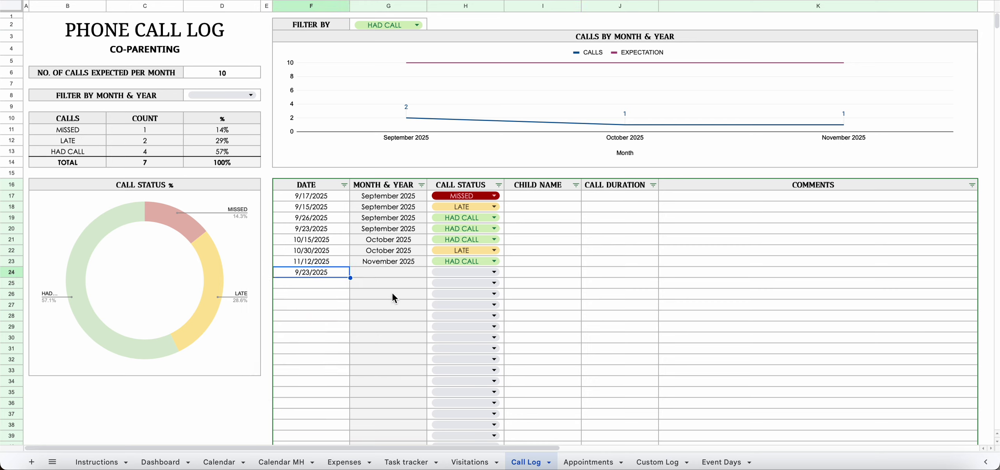
pyautogui.click(465, 272)
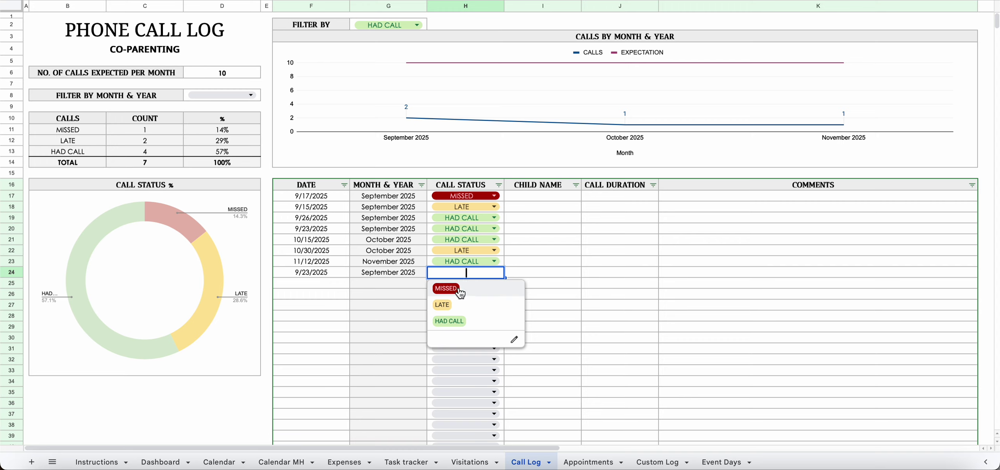
pyautogui.click(450, 321)
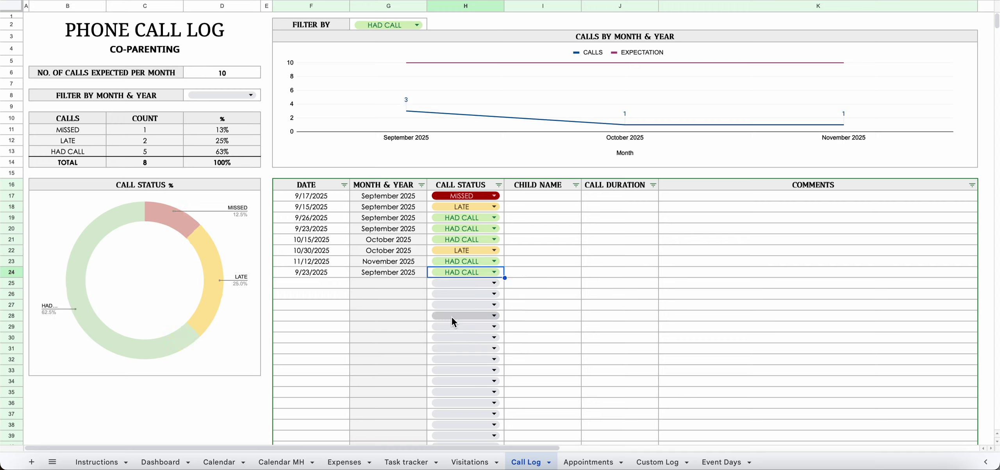
# - Enter the child's name and a call duration of 2 Hours for the new call in row 24
pyautogui.click(545, 272)
pyautogui.write('Mike')
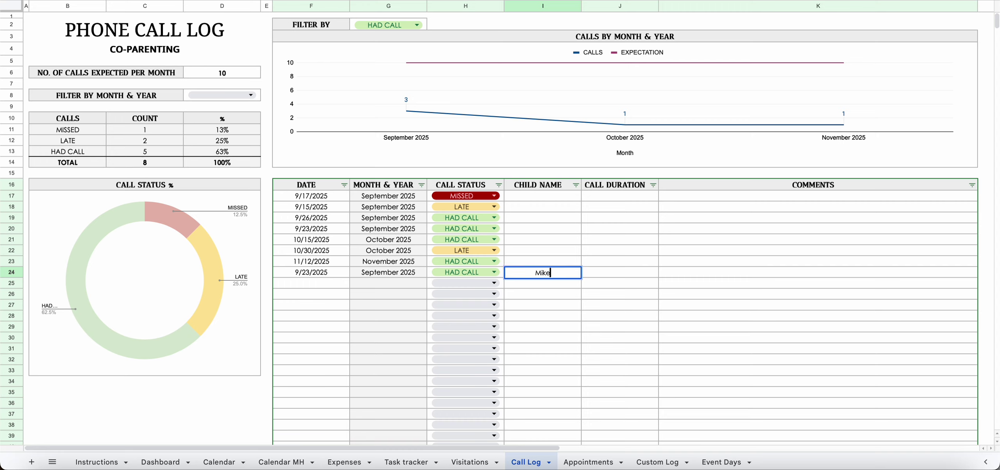
pyautogui.press('Tab')
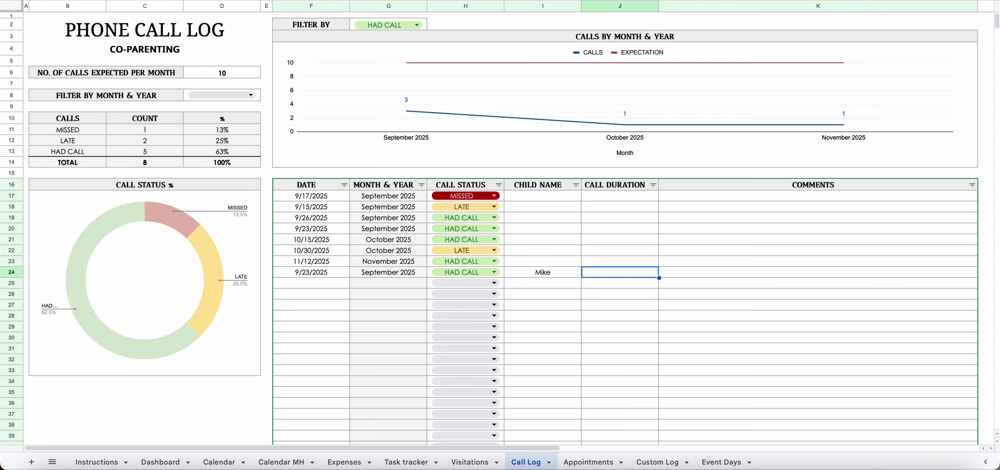
pyautogui.write('2 Hours')
pyautogui.press('Return')
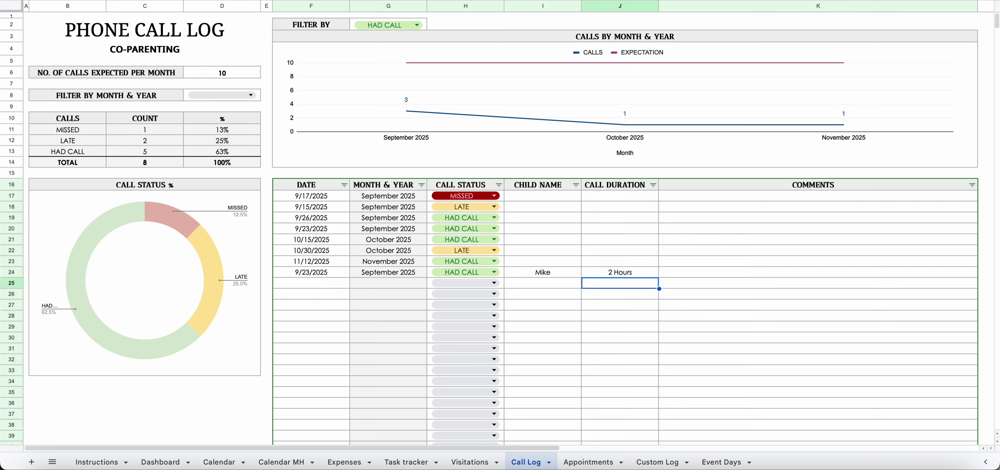
pyautogui.click(818, 272)
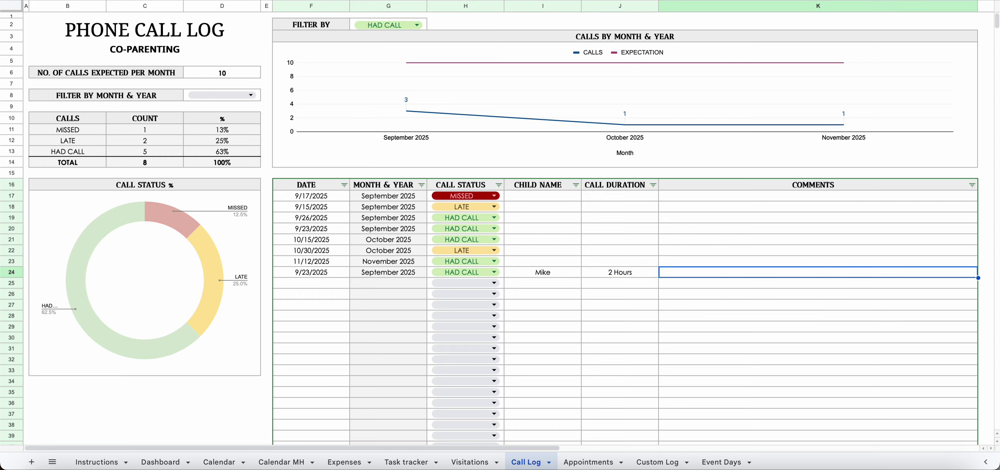
# - Filter the phone call summary by October 2025
pyautogui.click(243, 96)
pyautogui.click(234, 126)
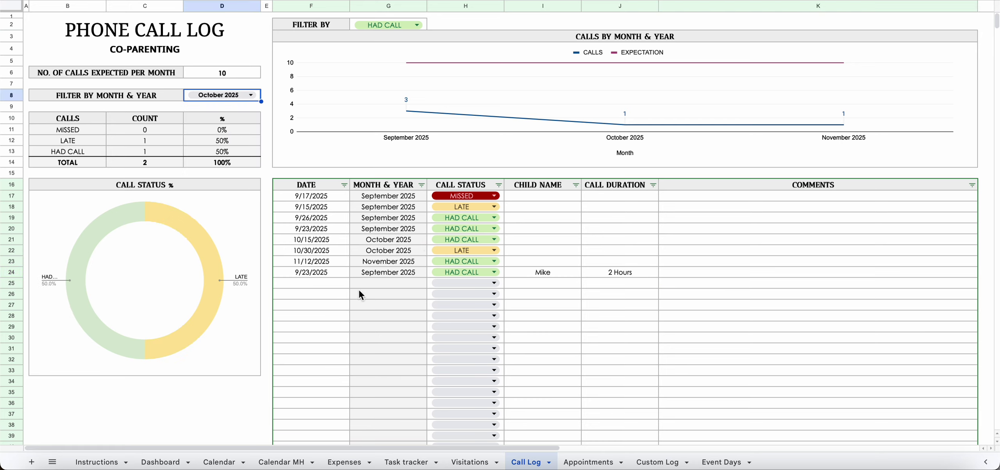
pyautogui.click(323, 317)
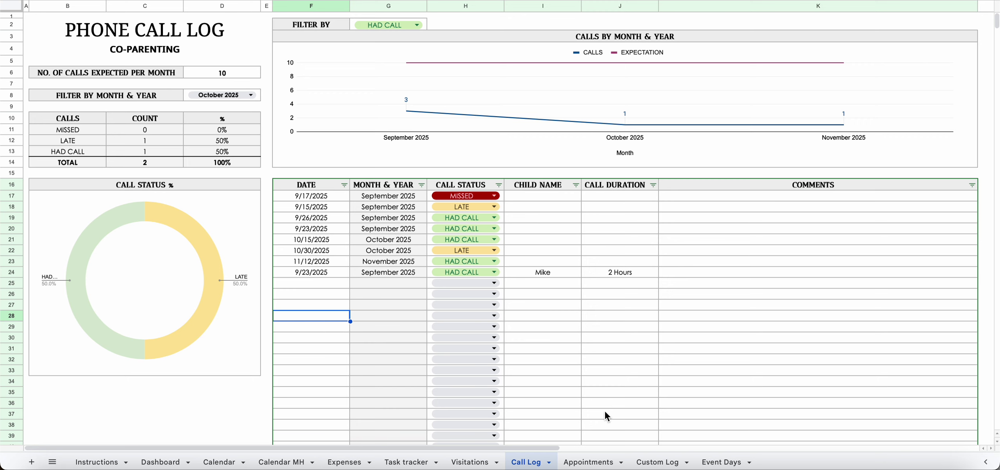
# - Add an appointment dated 12/17/2025 in row 22 of the Appointments sheet
pyautogui.click(598, 462)
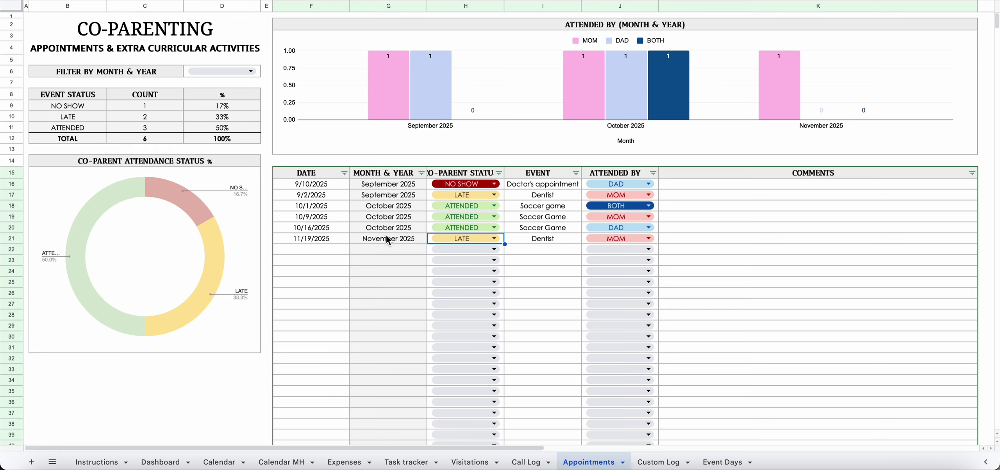
pyautogui.doubleClick(328, 250)
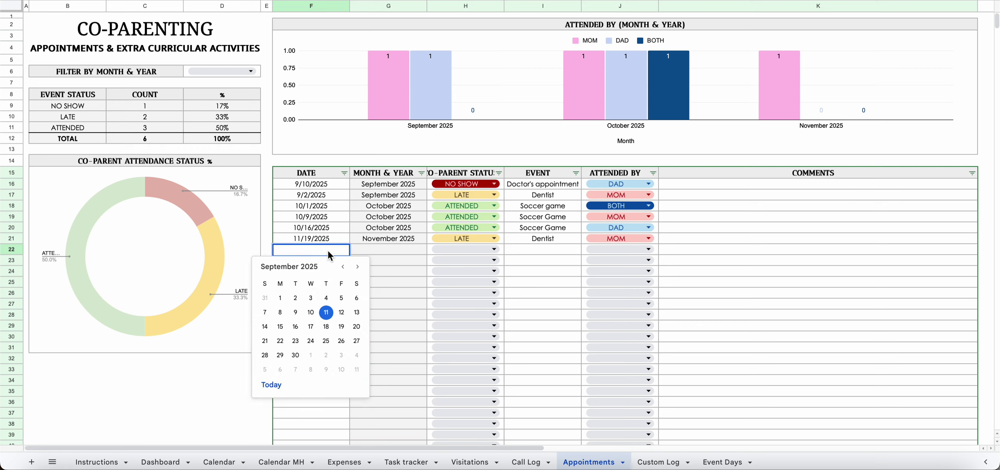
pyautogui.click(358, 267)
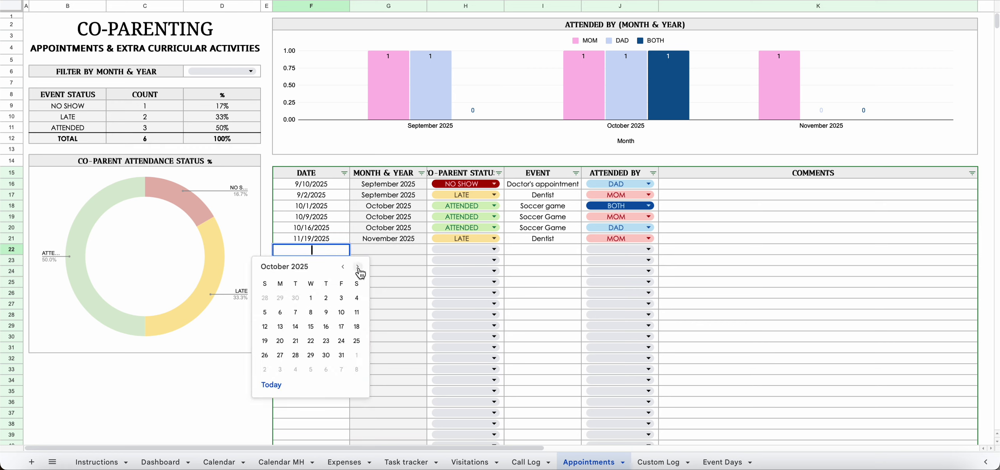
pyautogui.click(357, 267)
pyautogui.click(358, 267)
pyautogui.click(317, 329)
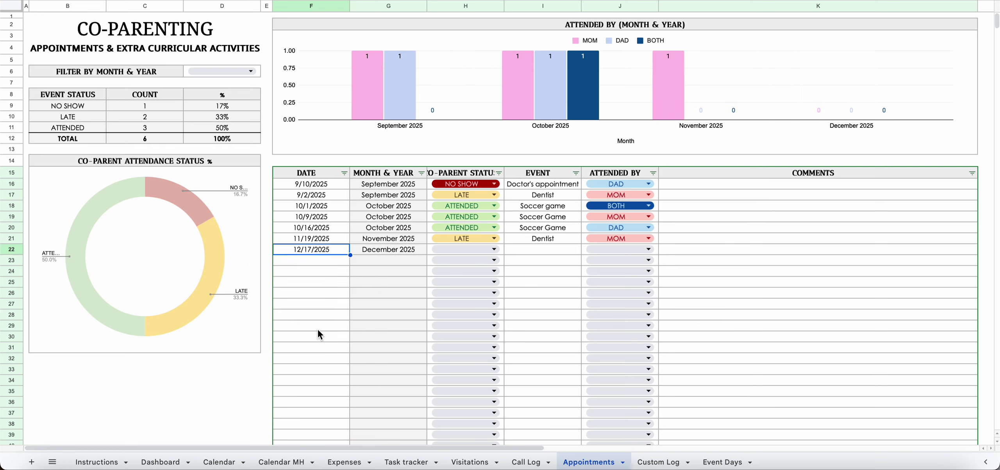
# - Complete the row 22 appointment with co-parent status ATTENDED, event Soccer game and attended by BOTH
pyautogui.click(471, 249)
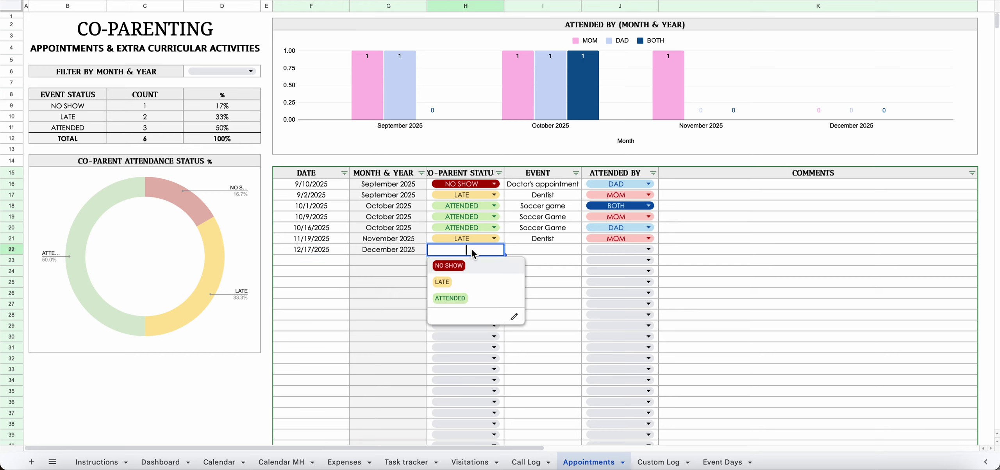
pyautogui.click(477, 302)
pyautogui.click(556, 248)
pyautogui.write('Soccer game')
pyautogui.press('Return')
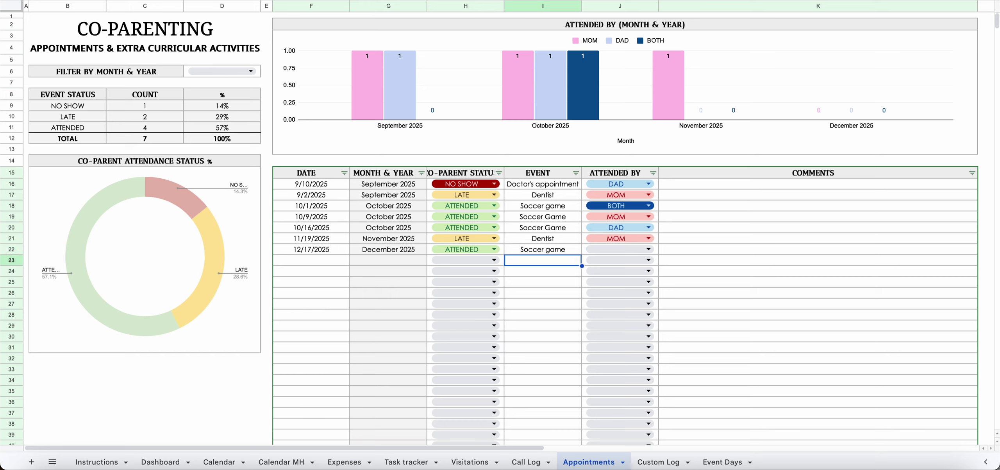
pyautogui.click(630, 253)
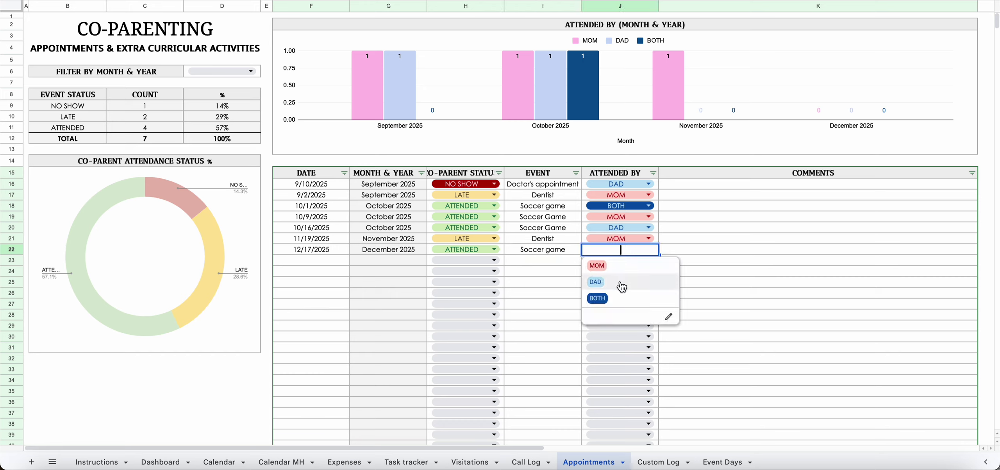
pyautogui.click(612, 299)
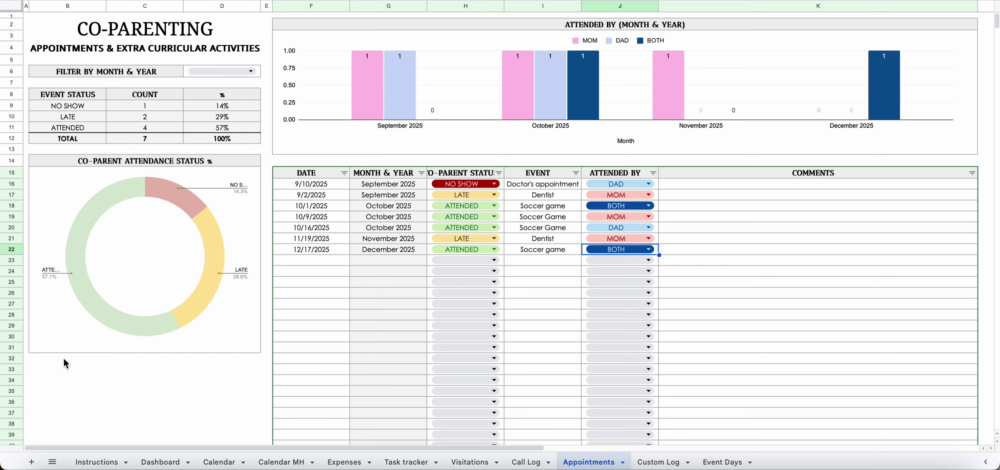
# - Filter the appointments summary by November 2025 and clear that filter again
pyautogui.click(221, 72)
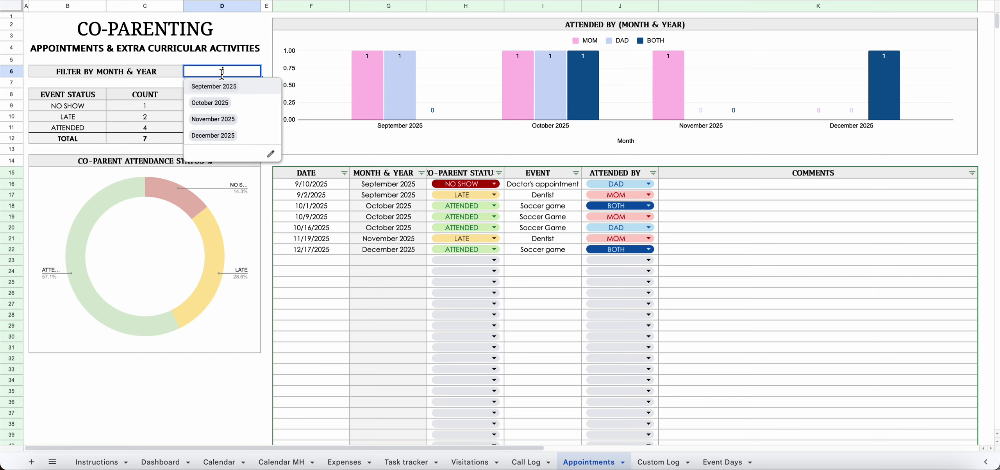
pyautogui.click(226, 119)
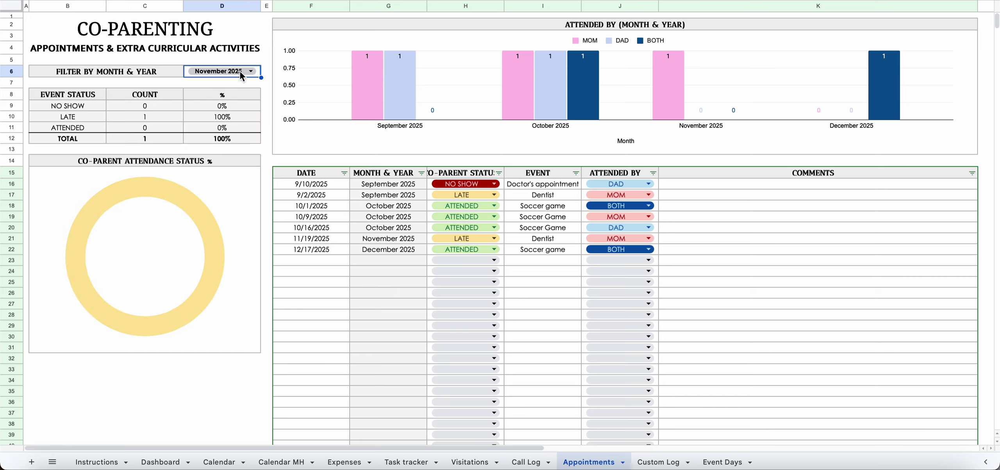
pyautogui.press('Delete')
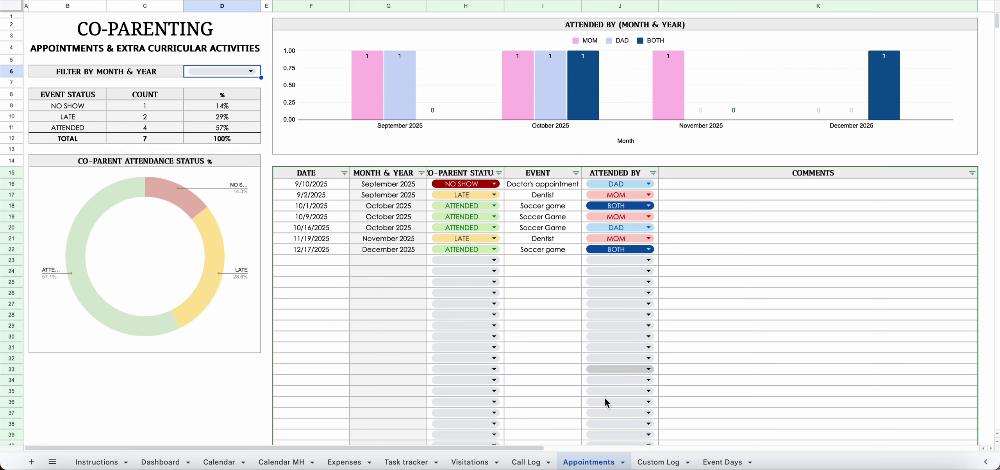
# - Set the header name of the Custom Log sheet to Incident
pyautogui.click(663, 462)
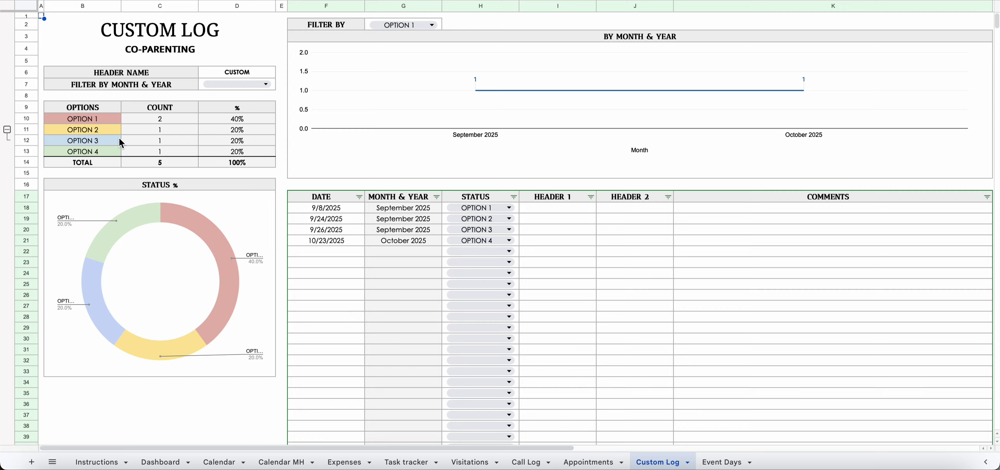
pyautogui.click(246, 66)
pyautogui.click(246, 76)
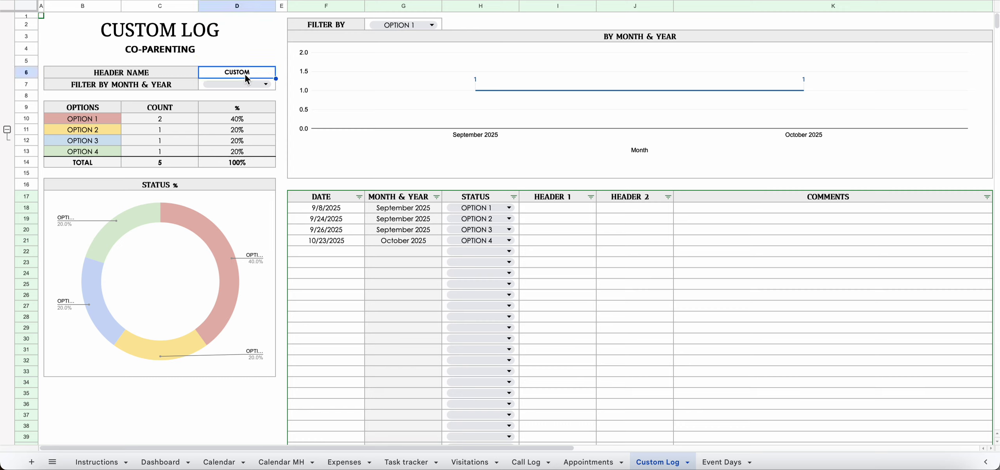
pyautogui.press('BackSpace')
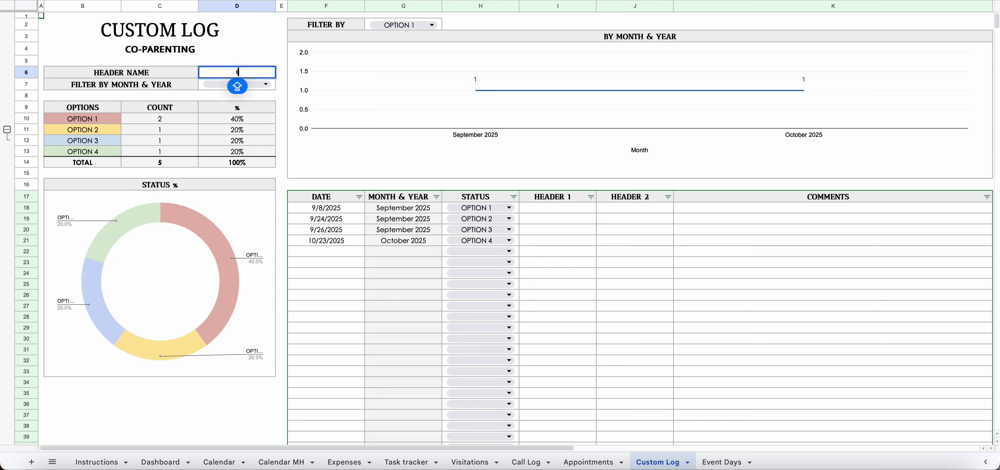
pyautogui.write('Incident')
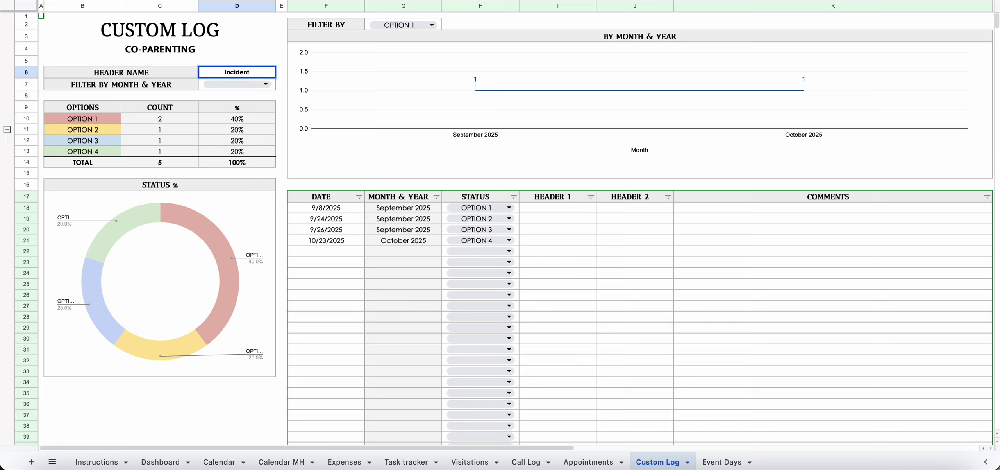
pyautogui.press('Return')
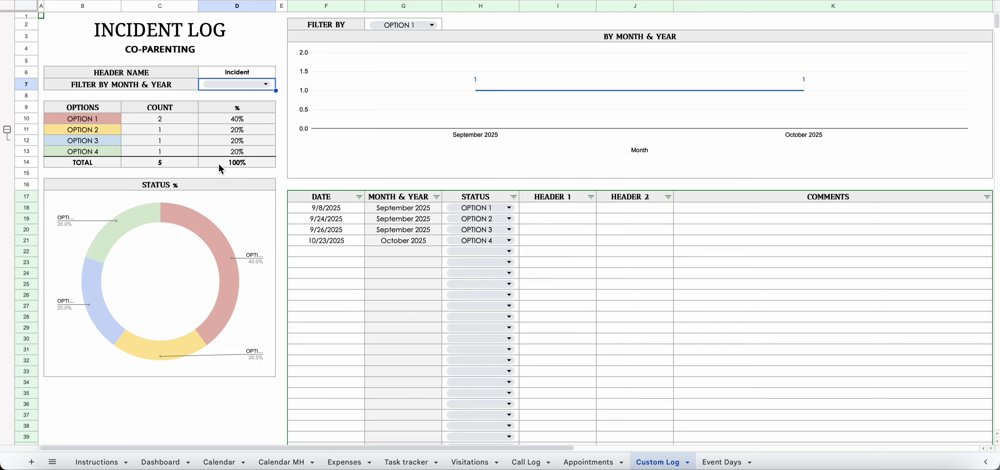
# - Collapse the grouped OPTION 3 row, suppressing the edit warning for 5 minutes, and expand it again
pyautogui.doubleClick(350, 252)
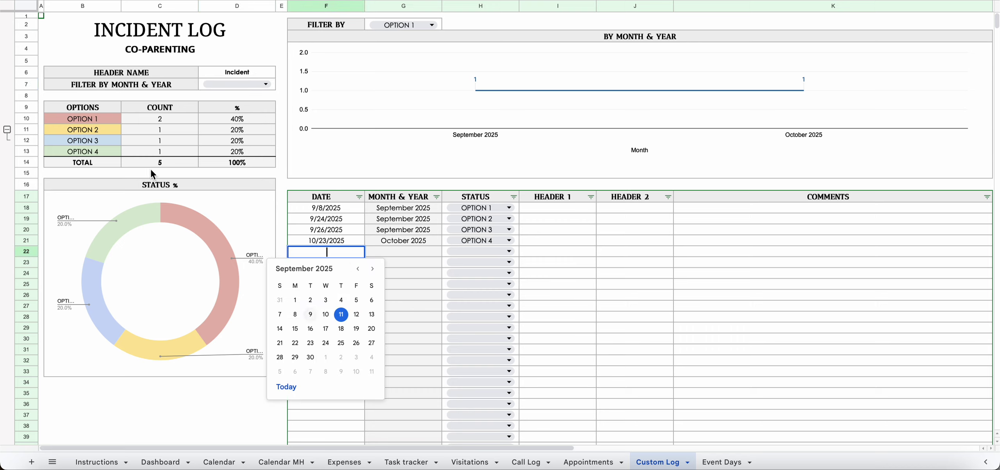
pyautogui.click(93, 119)
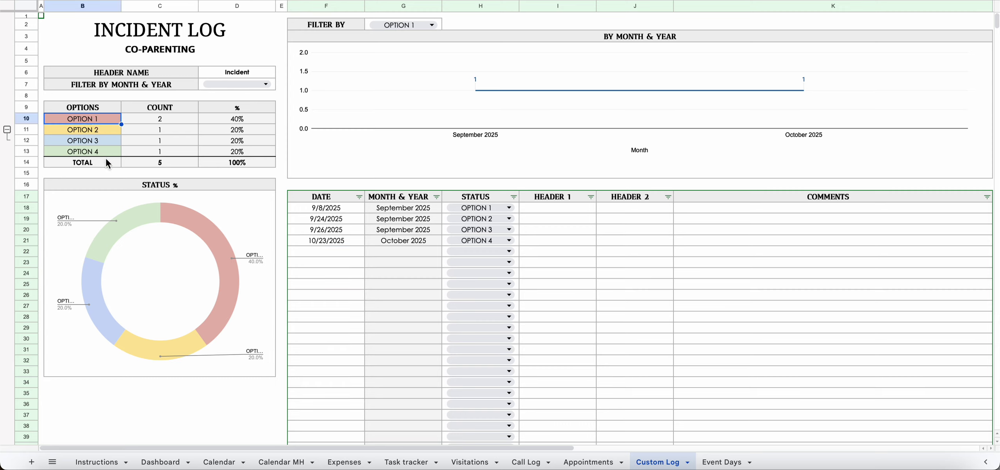
pyautogui.click(8, 135)
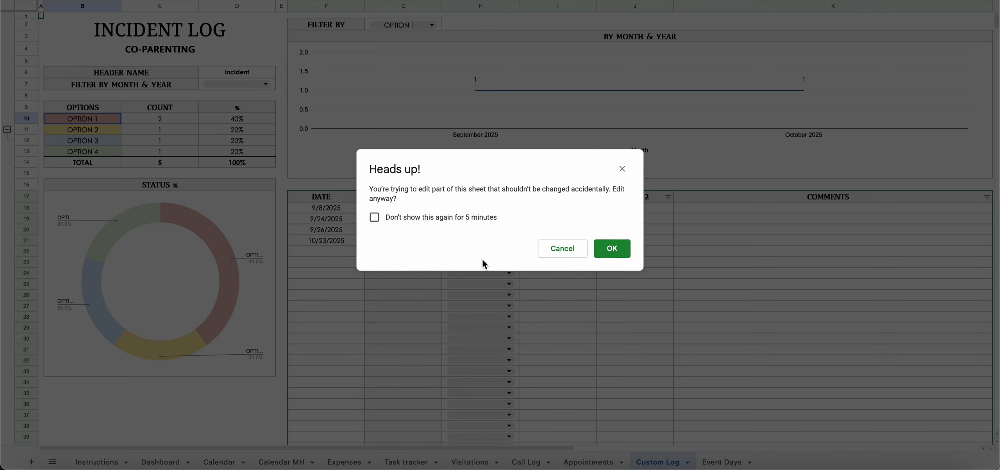
pyautogui.click(445, 221)
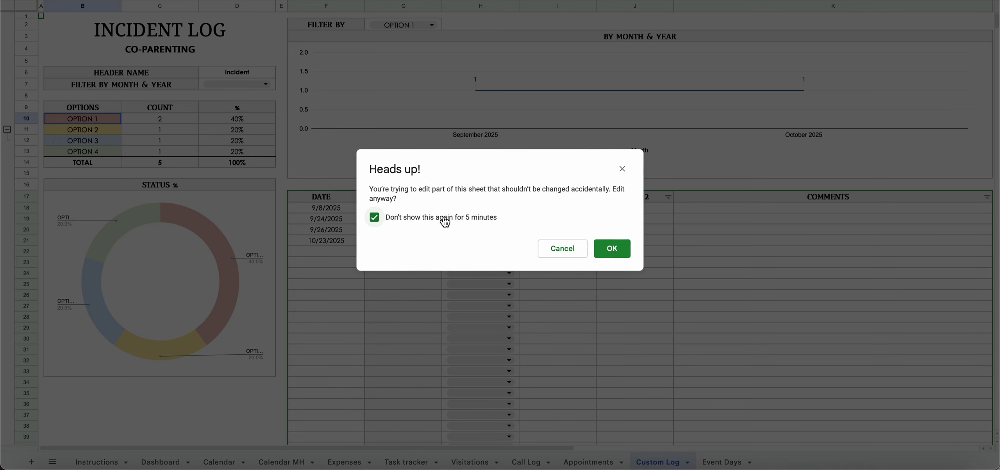
pyautogui.click(612, 249)
pyautogui.click(113, 135)
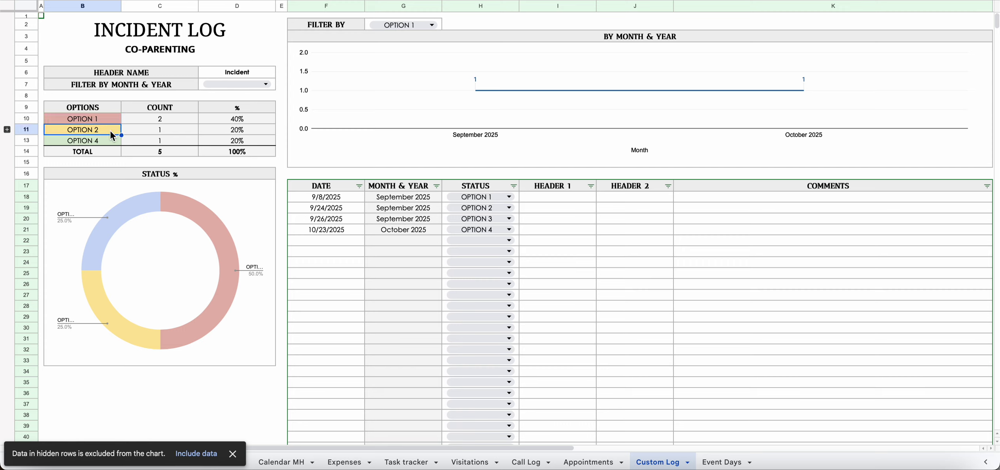
pyautogui.click(111, 122)
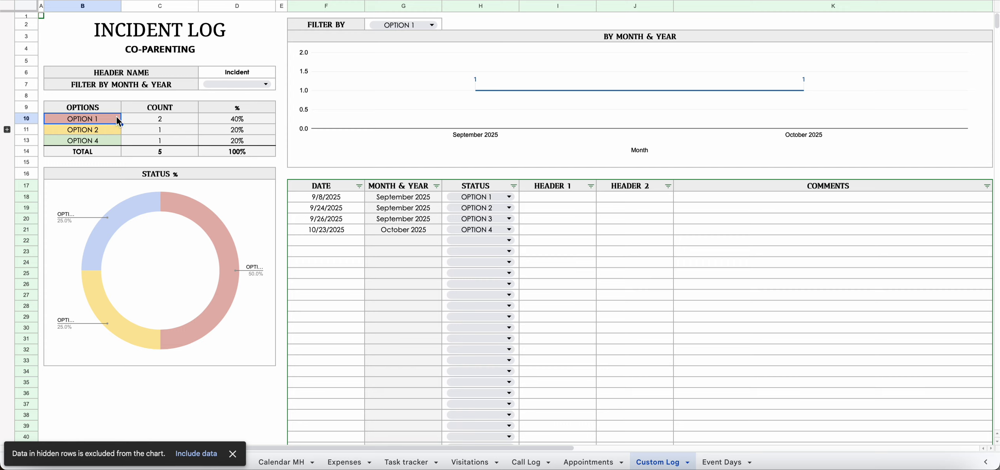
pyautogui.click(8, 130)
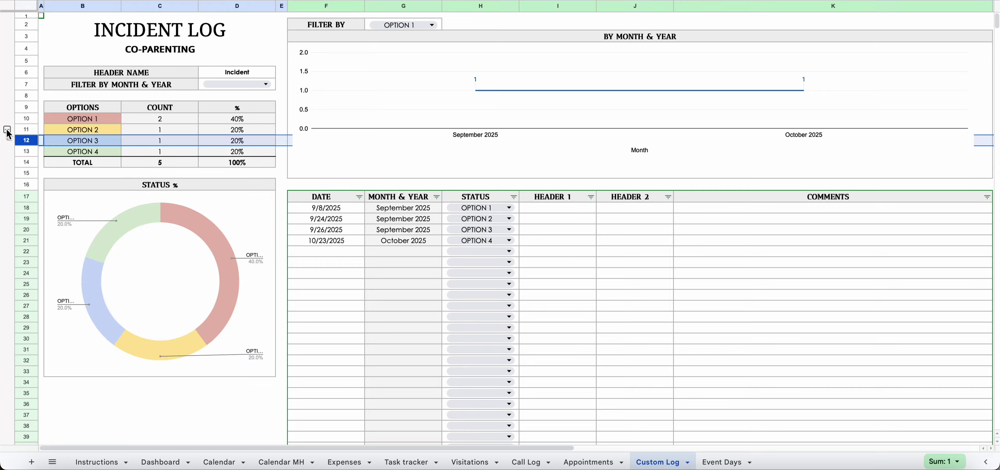
# - Rename OPTION 1 to HIGH and OPTION 2 to MEDIUM in the incident log's options table
pyautogui.click(108, 132)
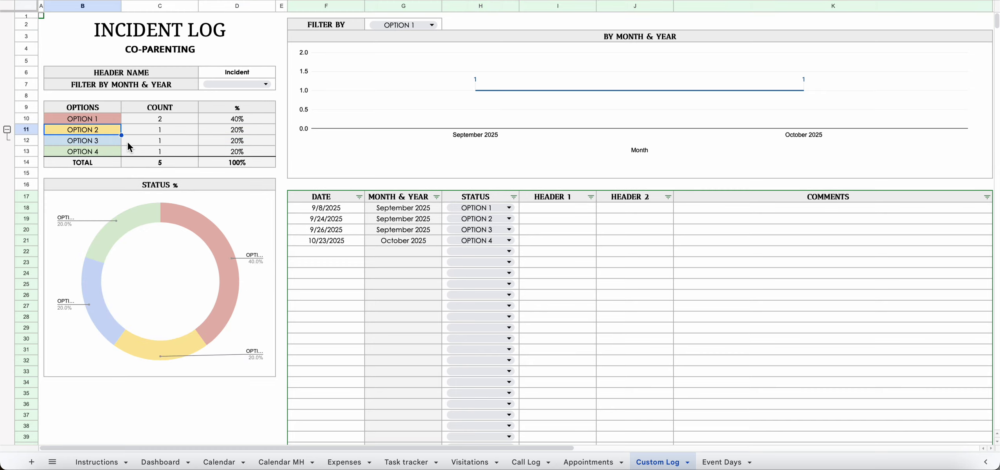
pyautogui.click(104, 124)
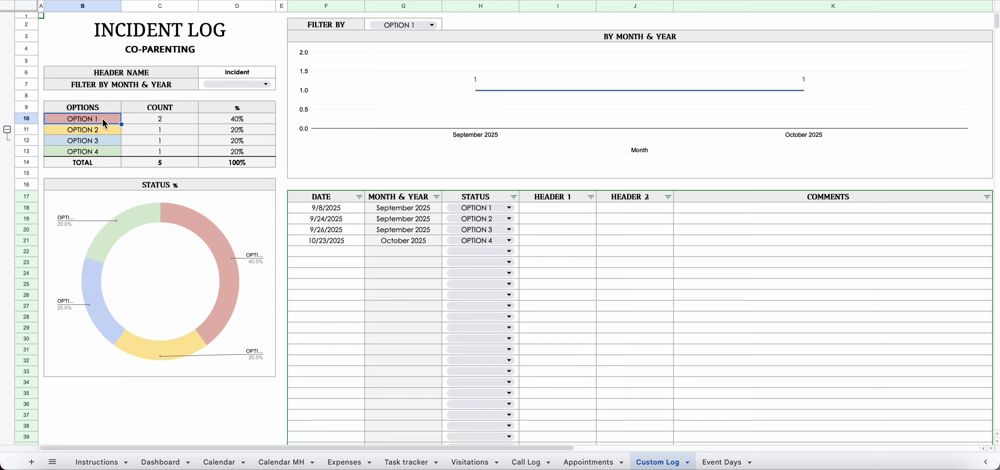
pyautogui.write('HIGH')
pyautogui.press('Return')
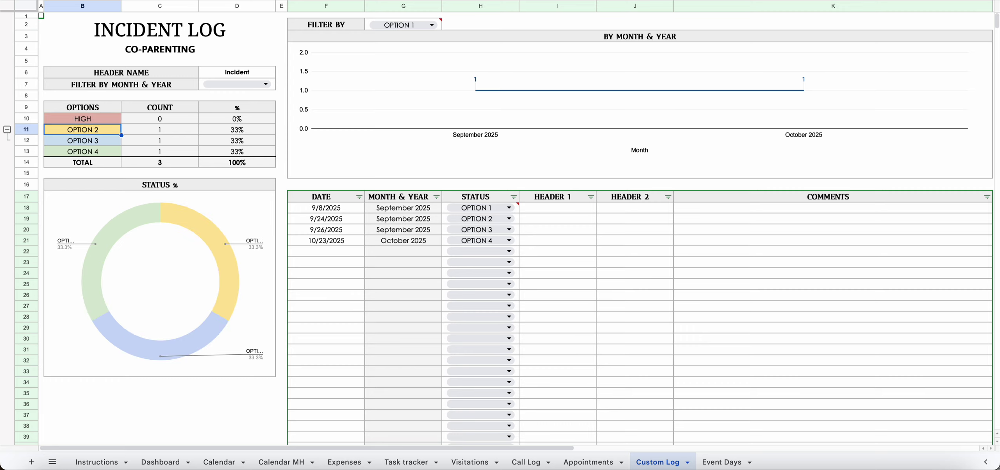
pyautogui.write('MEDIUM')
pyautogui.press('Return')
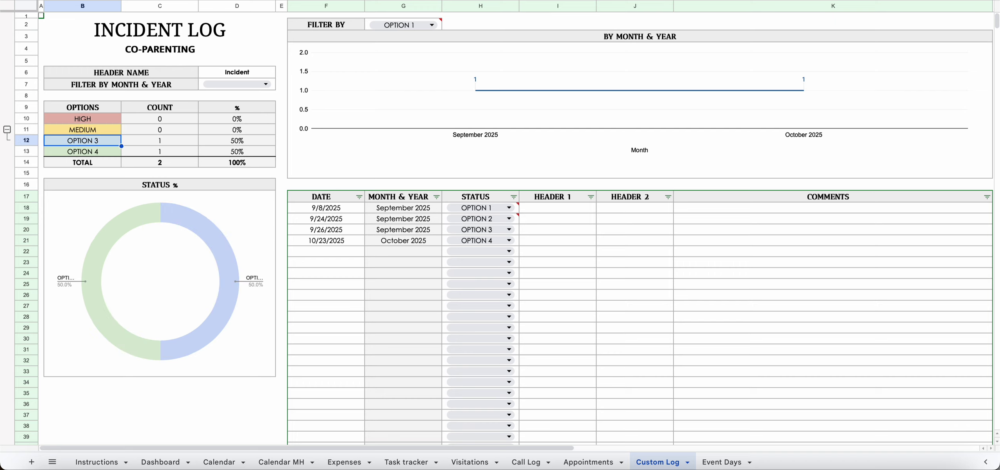
# - Rename OPTION 4 to LOW and collapse the unused OPTION 3 row
pyautogui.click(83, 151)
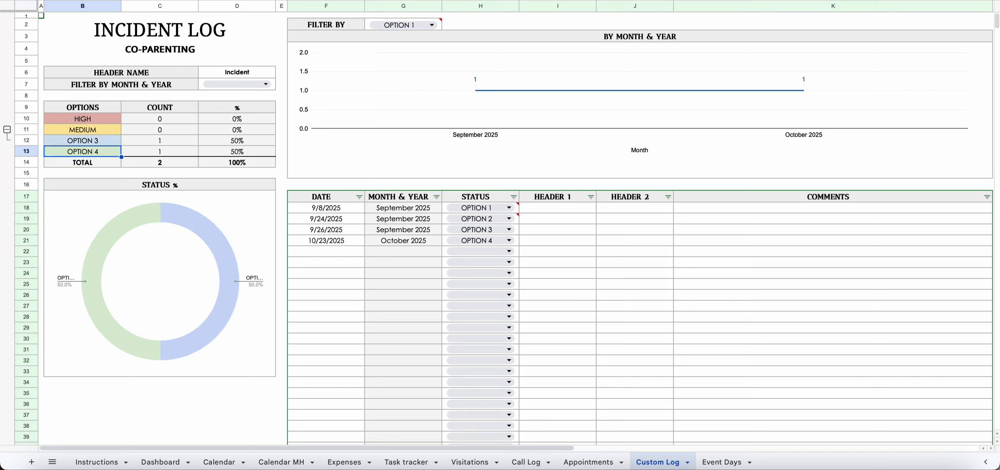
pyautogui.write('LOW')
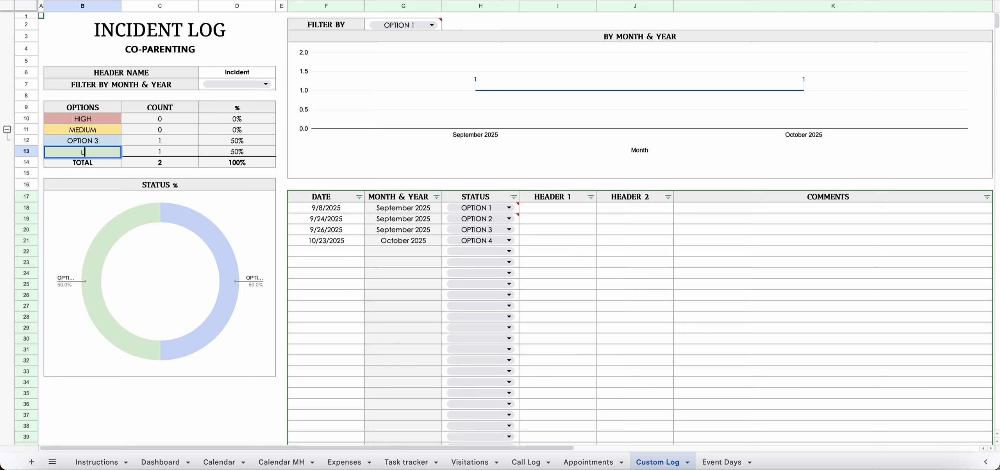
pyautogui.press('Return')
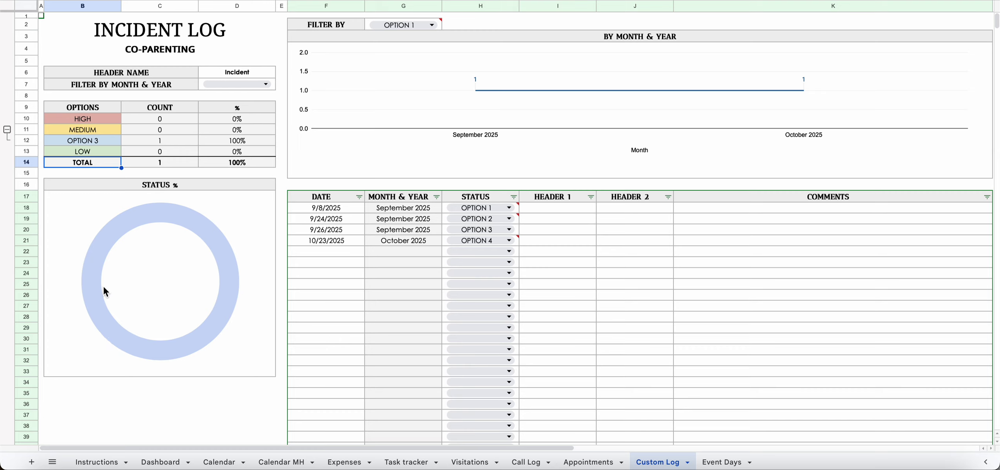
pyautogui.click(7, 131)
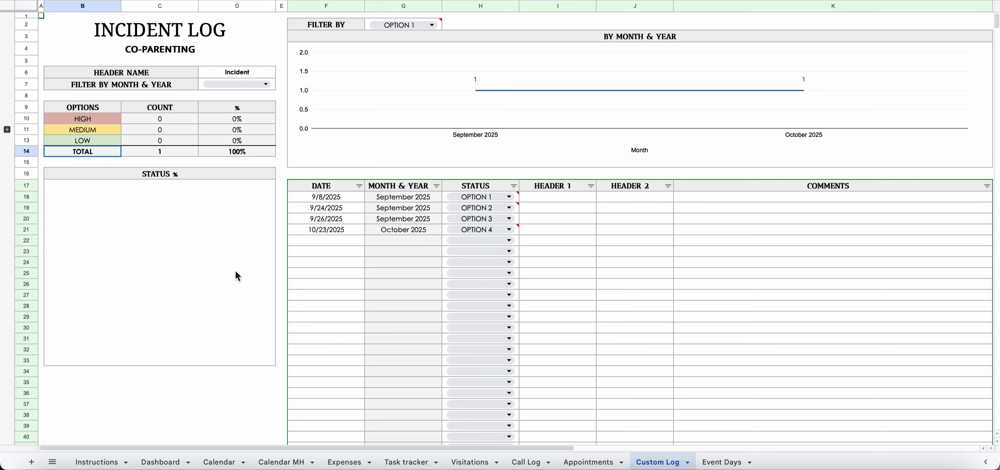
# - Set the status of the incident entries in rows 18, 19 and 20 to HIGH, MEDIUM and LOW
pyautogui.click(504, 198)
pyautogui.click(491, 212)
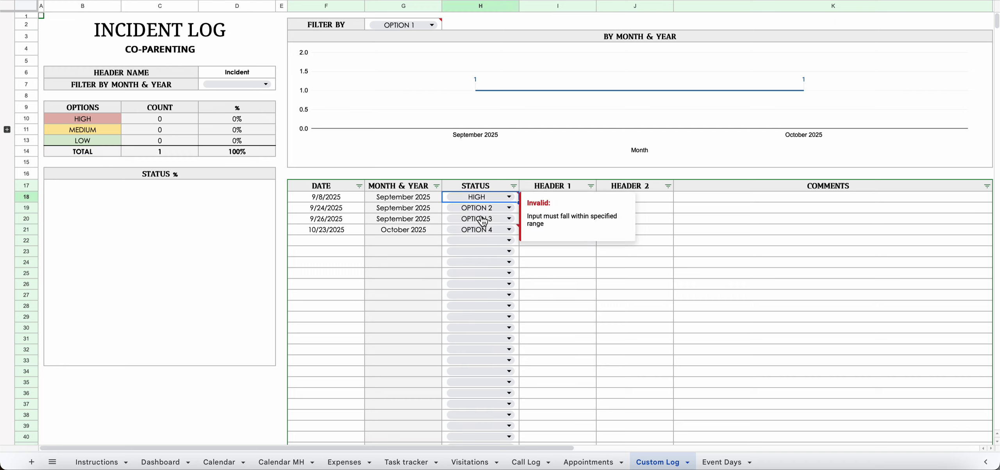
pyautogui.click(509, 211)
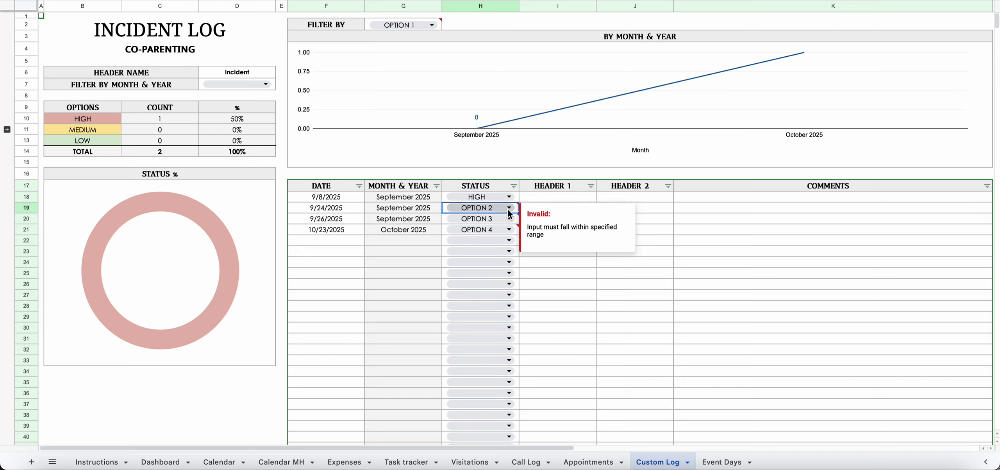
pyautogui.click(509, 213)
pyautogui.click(486, 239)
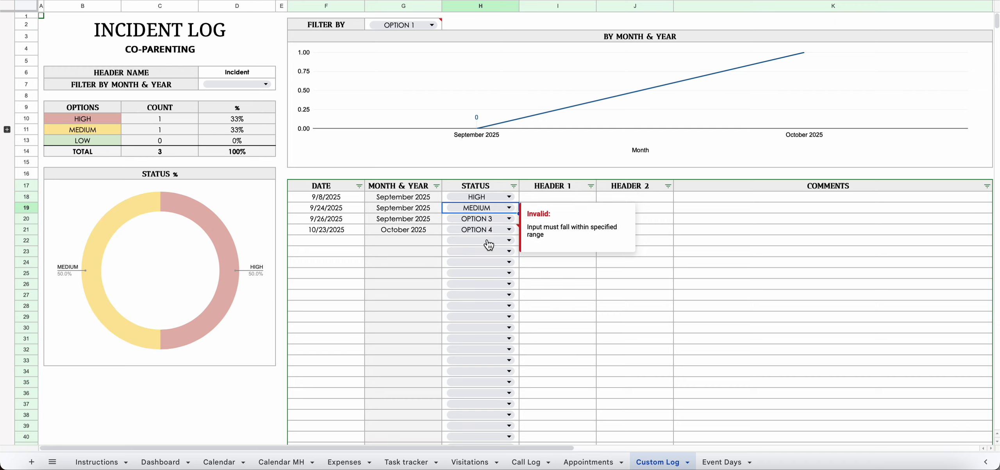
pyautogui.click(510, 221)
pyautogui.click(480, 284)
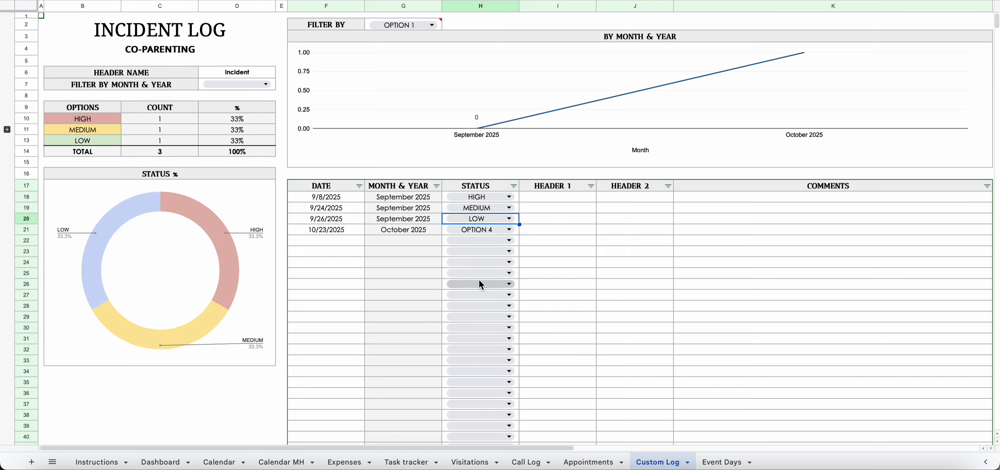
# - Set the status of the 10/23/2025 incident entry in row 21 to LOW
pyautogui.click(502, 230)
pyautogui.click(503, 229)
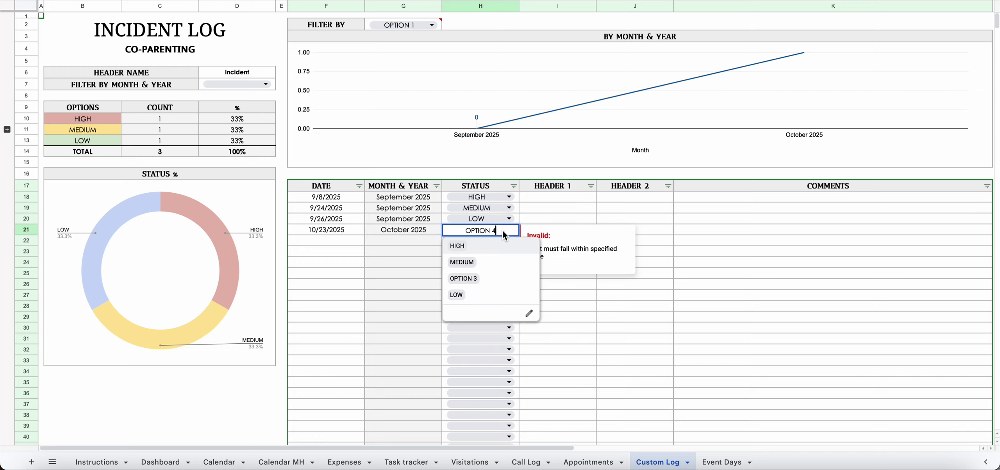
pyautogui.click(475, 297)
pyautogui.click(559, 253)
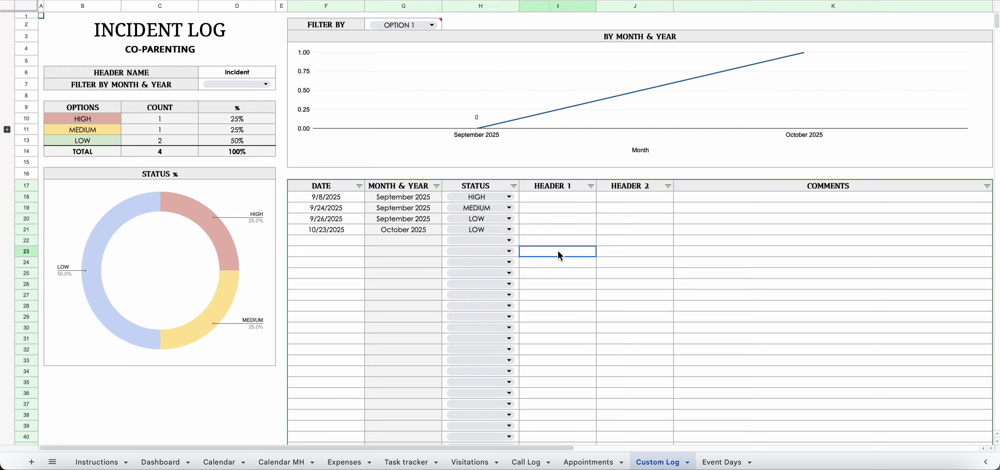
# - Add an incident entry in row 22 dated 9/17/2025 with the status LOW
pyautogui.doubleClick(343, 241)
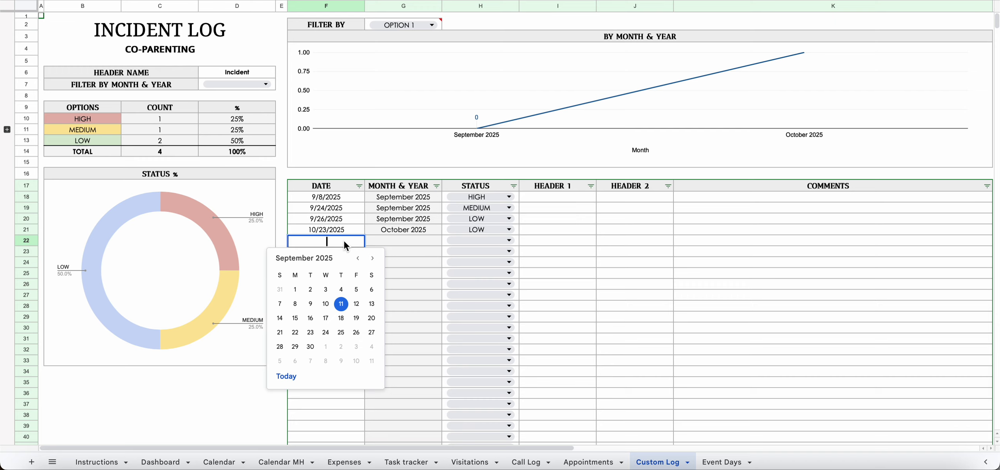
pyautogui.click(325, 318)
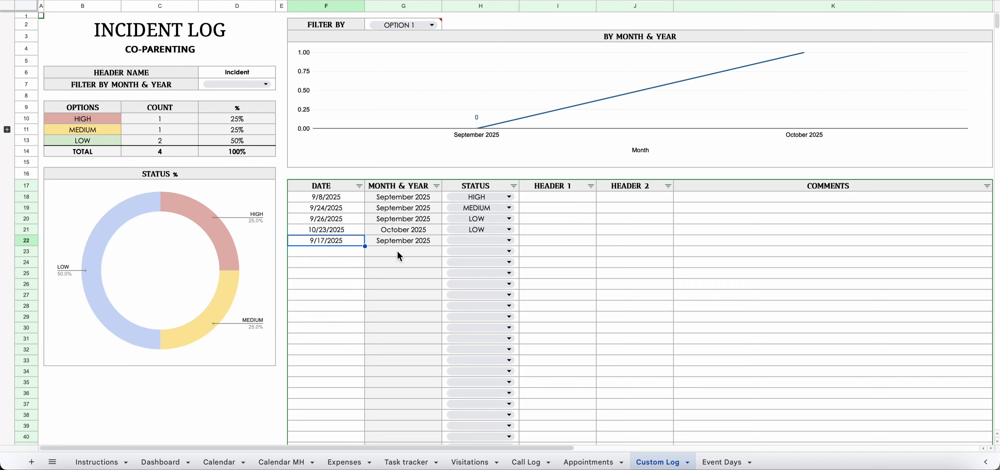
pyautogui.click(485, 240)
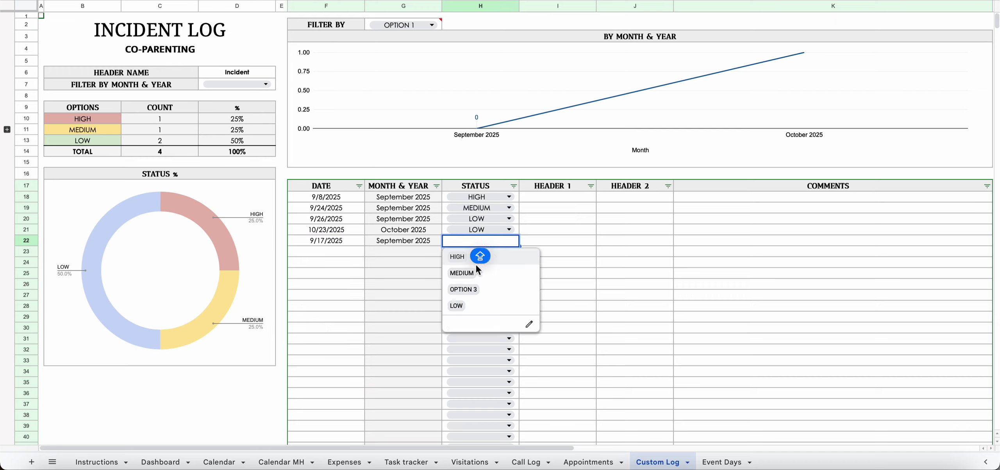
pyautogui.click(473, 309)
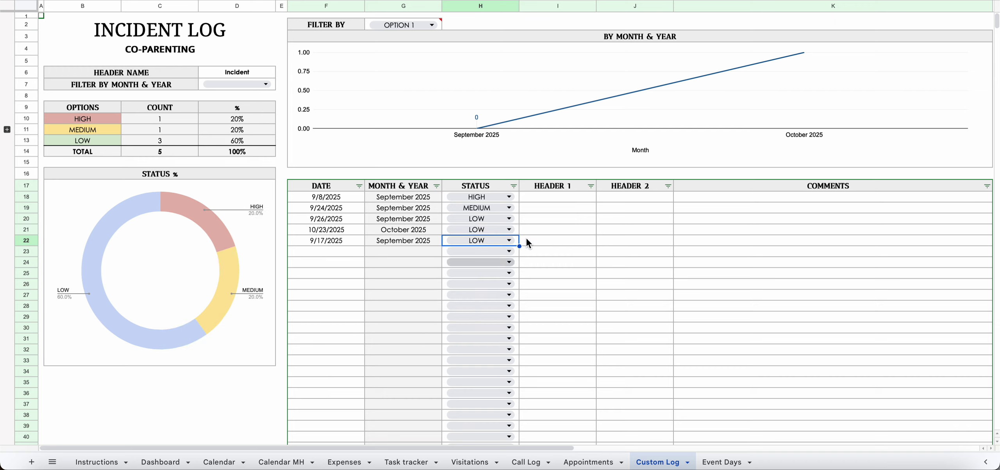
# - Filter the incident log's month and year chart by HIGH
pyautogui.doubleClick(425, 23)
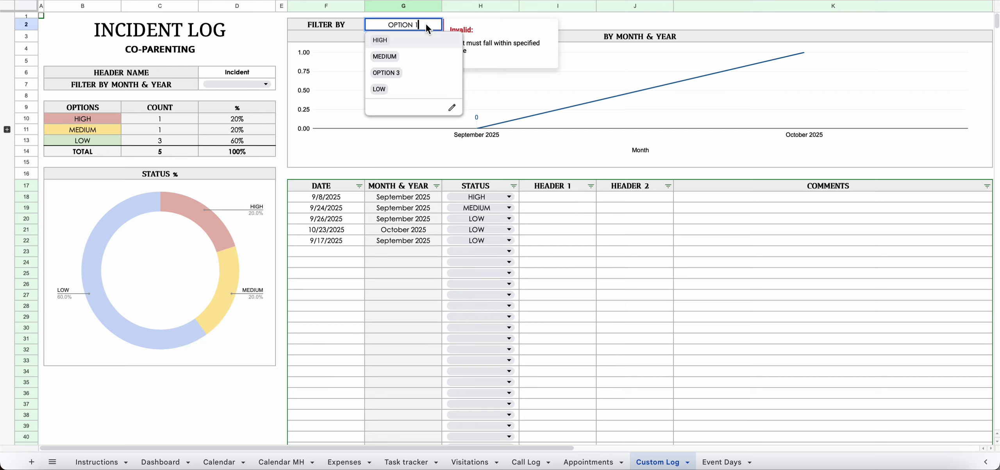
pyautogui.click(391, 45)
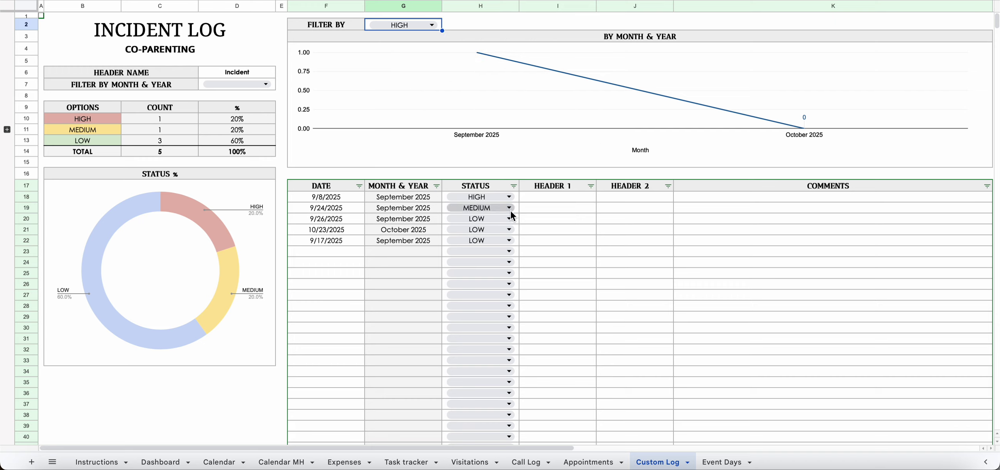
pyautogui.click(567, 198)
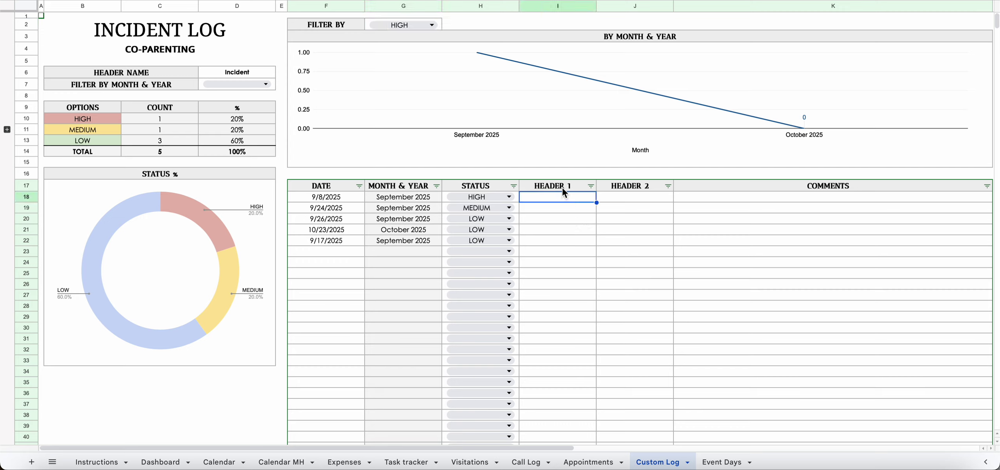
# - Rename the HEADER 1 column to CHILD NAME and the COMMENTS column to DETAILS in the incident table
pyautogui.click(563, 187)
pyautogui.press('Right')
pyautogui.press('Left')
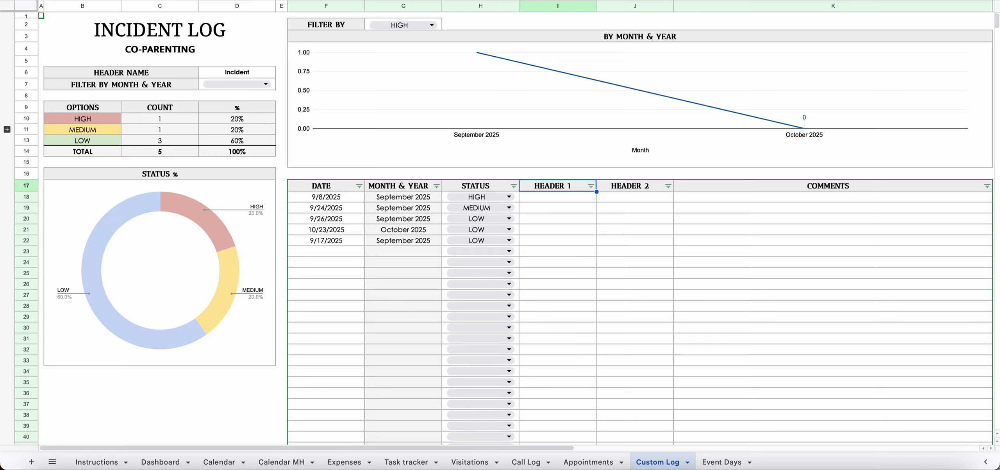
pyautogui.write('CHILD NAME')
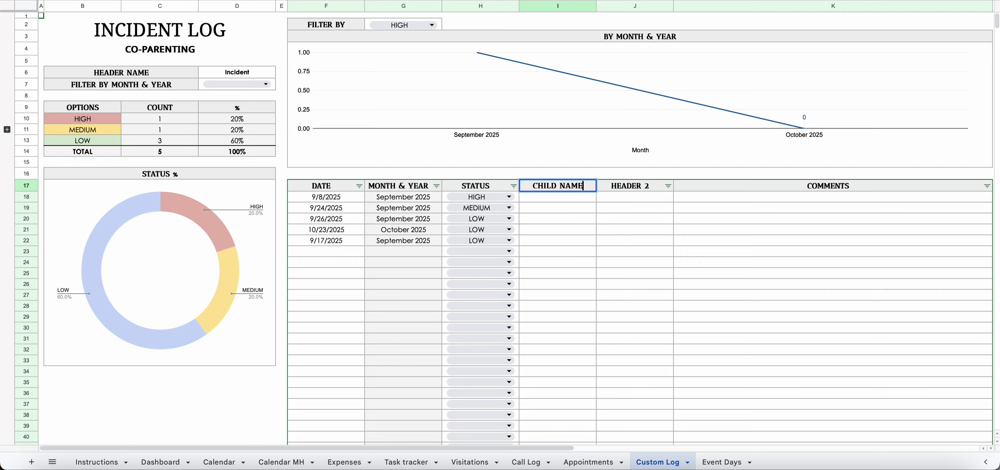
pyautogui.press('Tab')
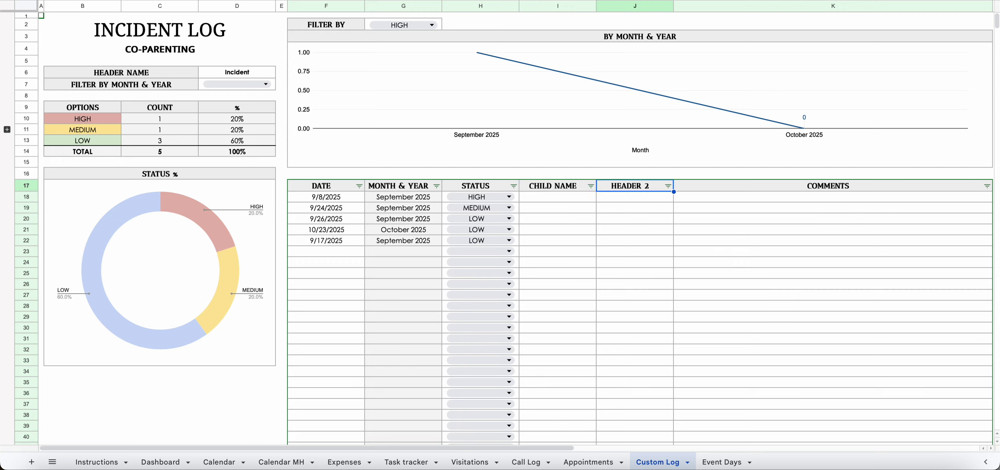
pyautogui.press('Tab')
pyautogui.write('DETAILS')
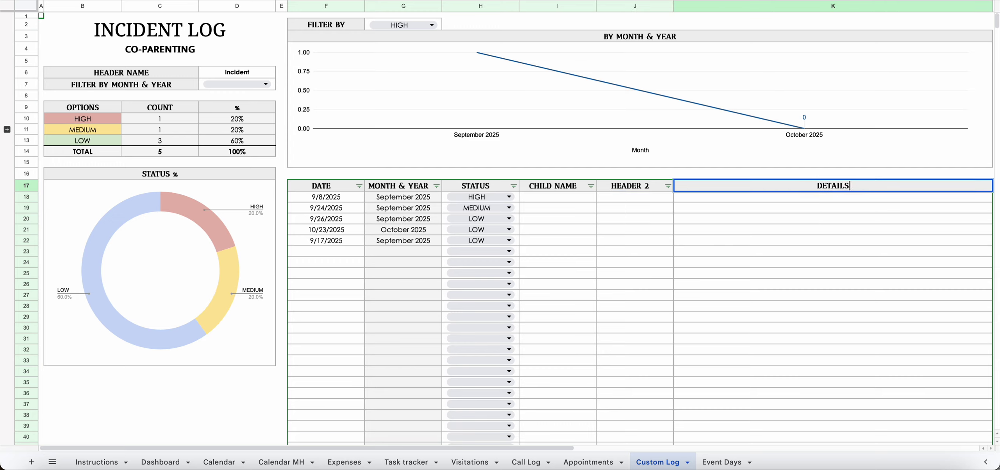
# - Rename the HEADER 2 column of the incident table to INCIDENT TYPE
pyautogui.click(635, 186)
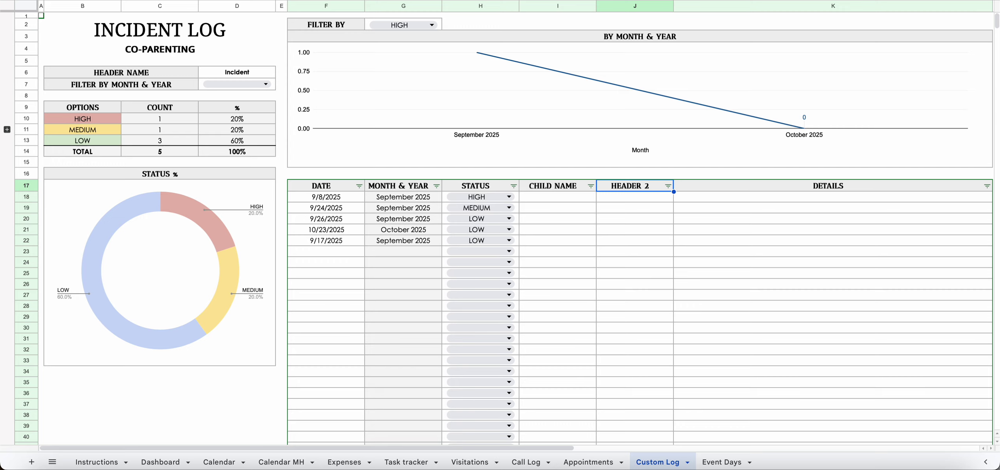
pyautogui.write('IC')
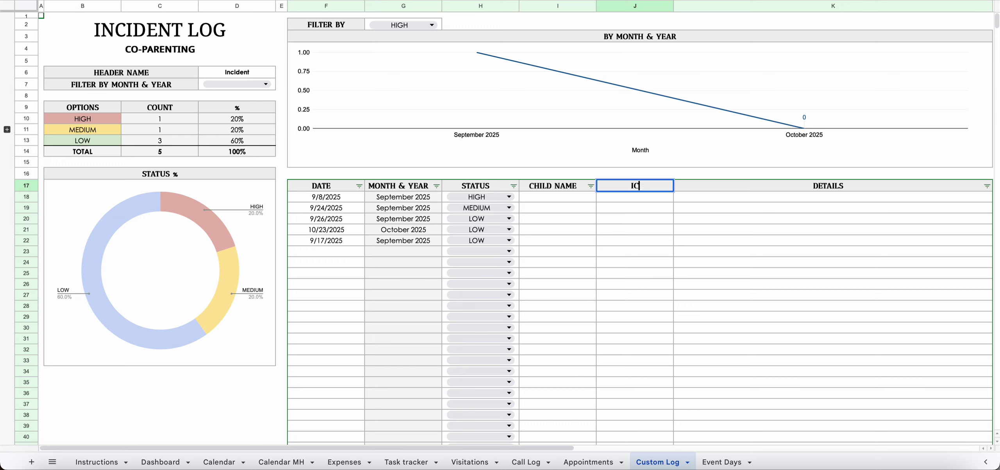
pyautogui.press('BackSpace')
pyautogui.write('NCIDENT TYPE')
pyautogui.press('Return')
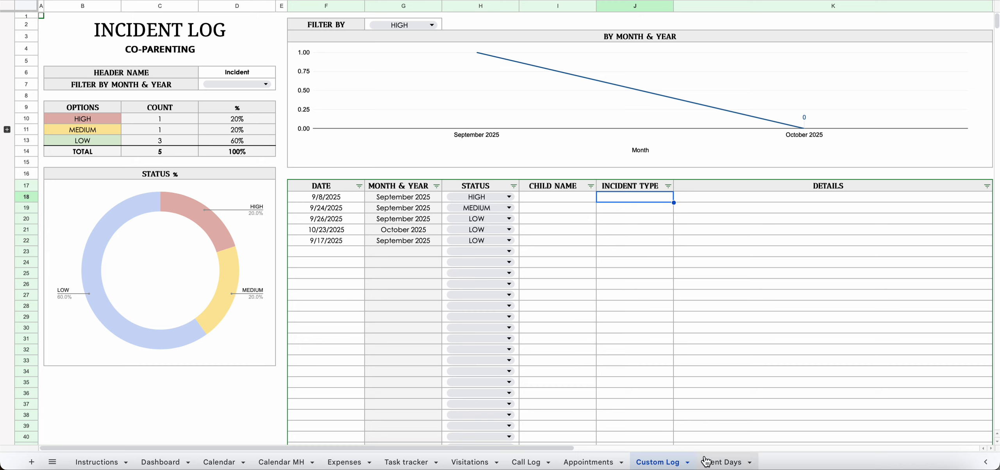
# - Set the date of the row 6 event in the Event Days sheet to 9/16/2025
pyautogui.click(721, 461)
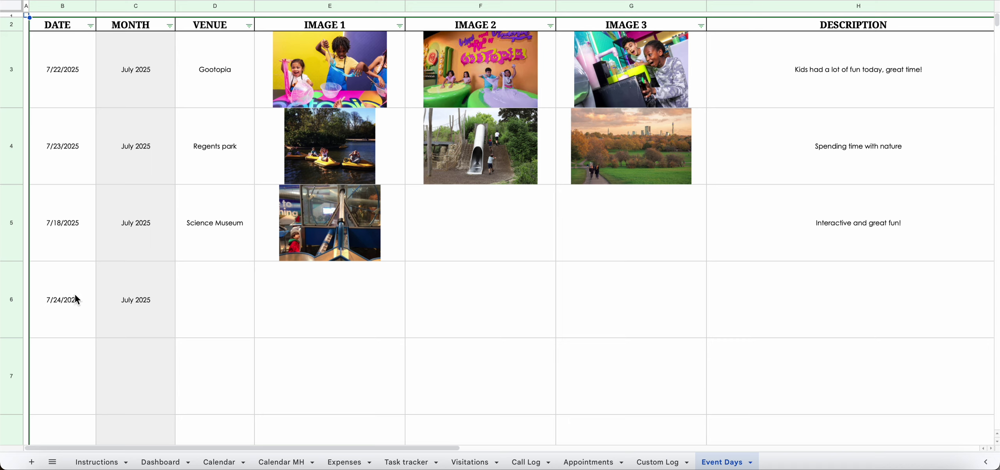
pyautogui.click(221, 301)
pyautogui.click(335, 305)
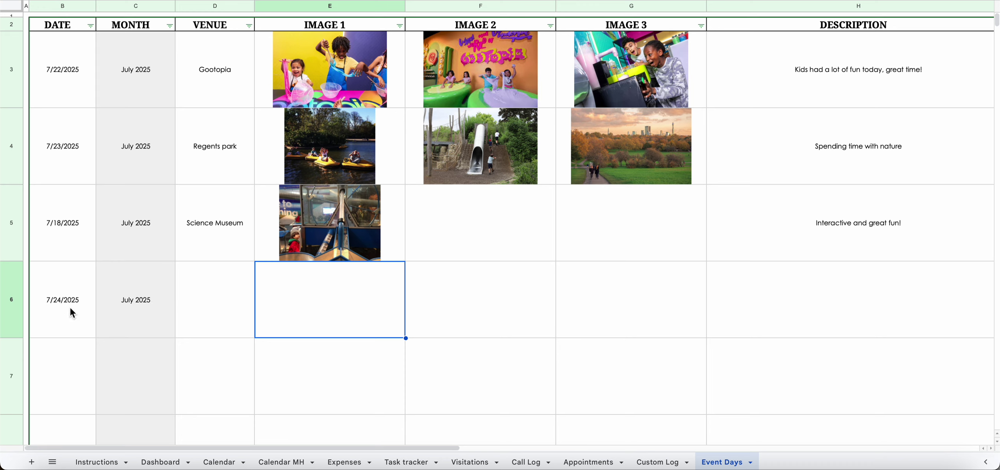
pyautogui.doubleClick(66, 367)
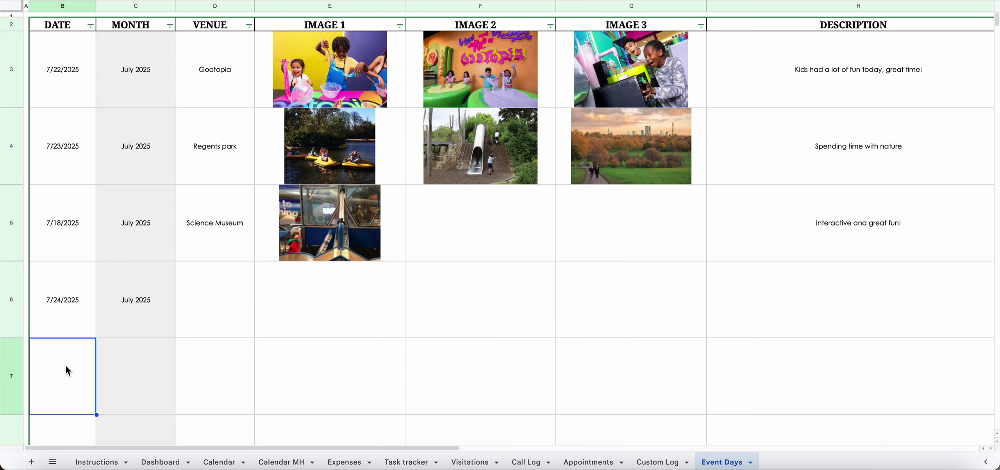
pyautogui.click(240, 299)
pyautogui.doubleClick(73, 307)
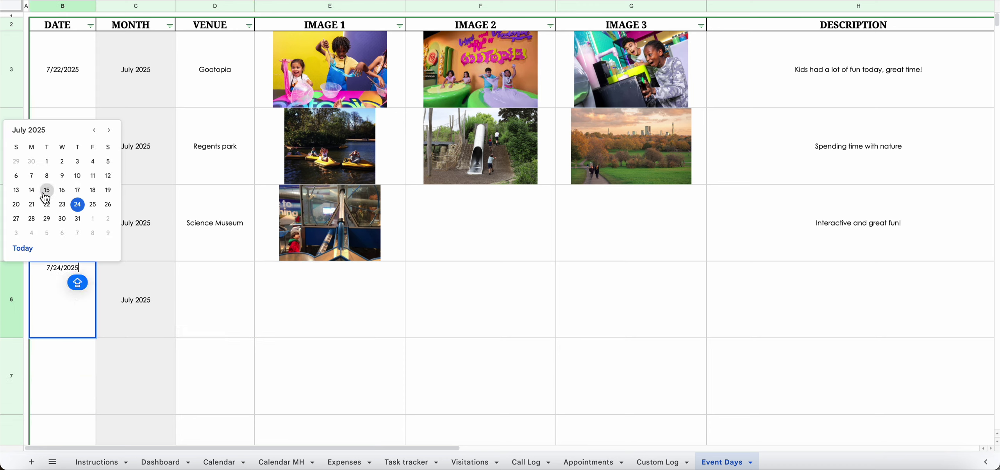
pyautogui.click(110, 130)
pyautogui.click(110, 131)
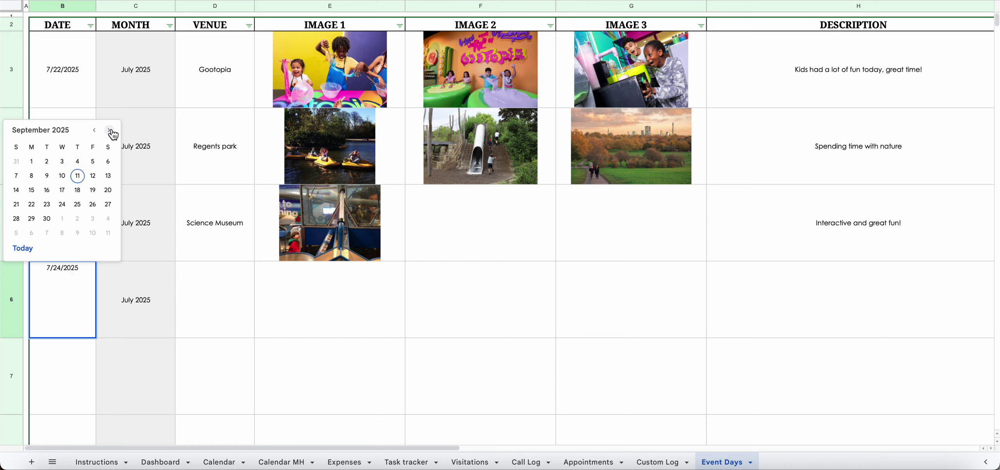
pyautogui.click(46, 190)
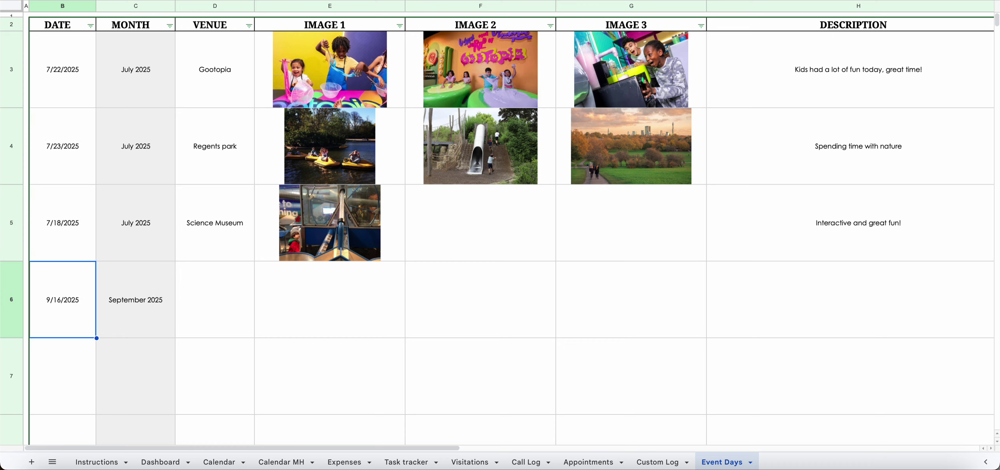
# - Enter Park as the venue of the 9/16/2025 event
pyautogui.click(218, 294)
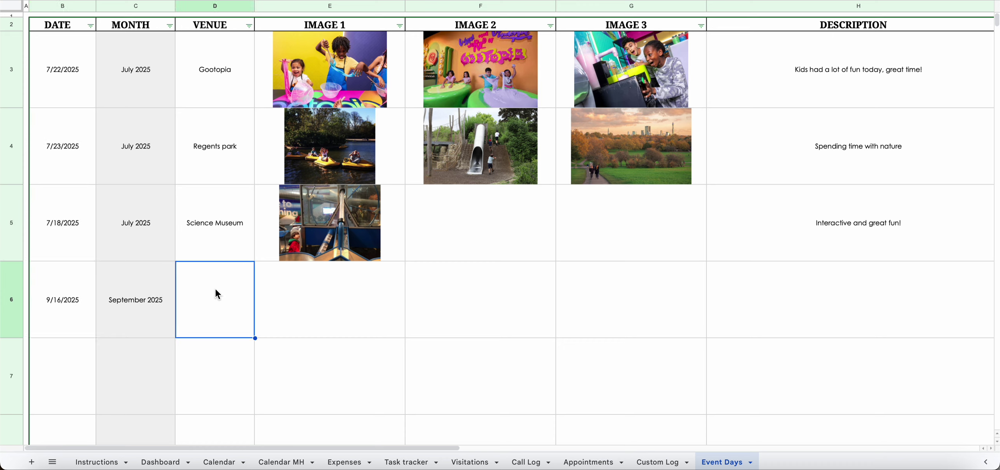
pyautogui.write('pARK')
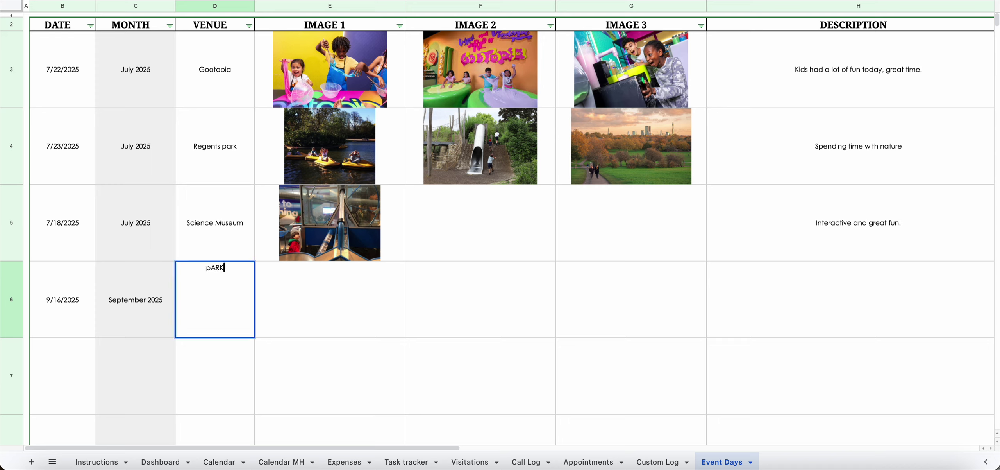
pyautogui.press('Return')
pyautogui.click(215, 299)
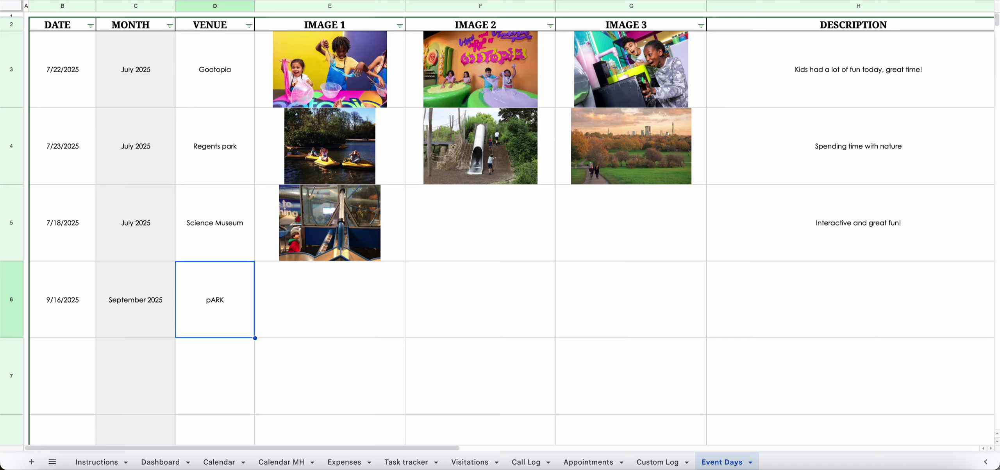
pyautogui.write('Park')
pyautogui.press('Tab')
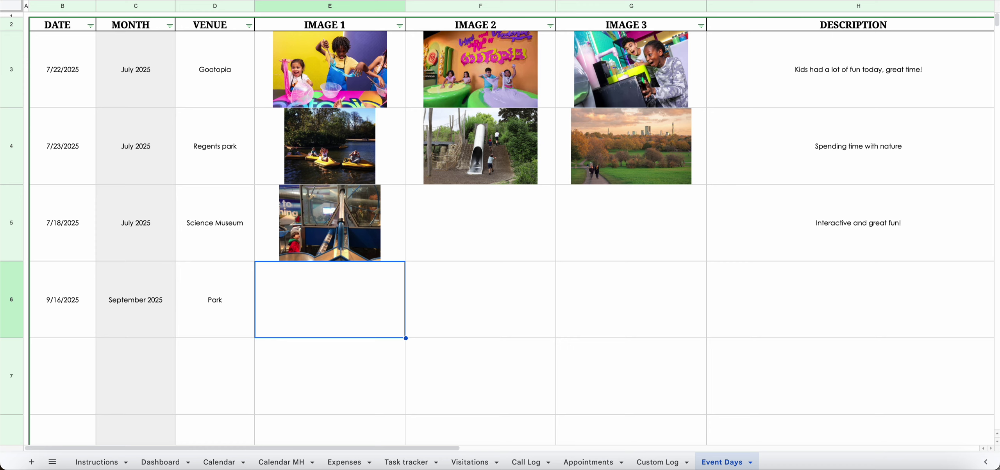
# - Examine the upload options for inserting an image in the Park event's IMAGE 1 cell, and close them without adding a picture
pyautogui.click(103, 0)
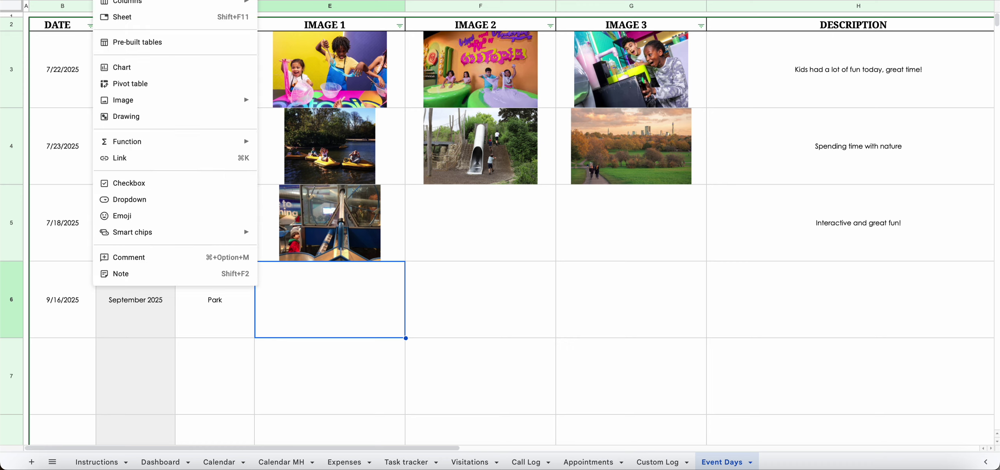
pyautogui.moveTo(220, 108)
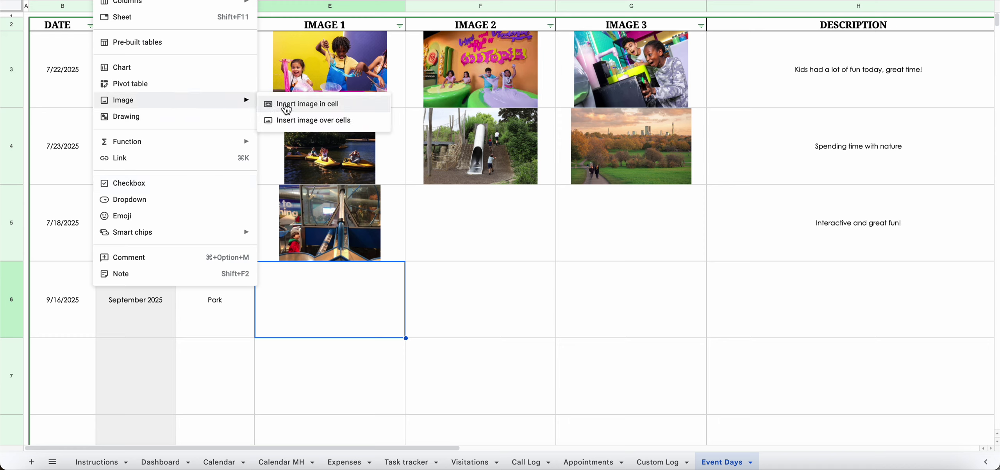
pyautogui.click(302, 112)
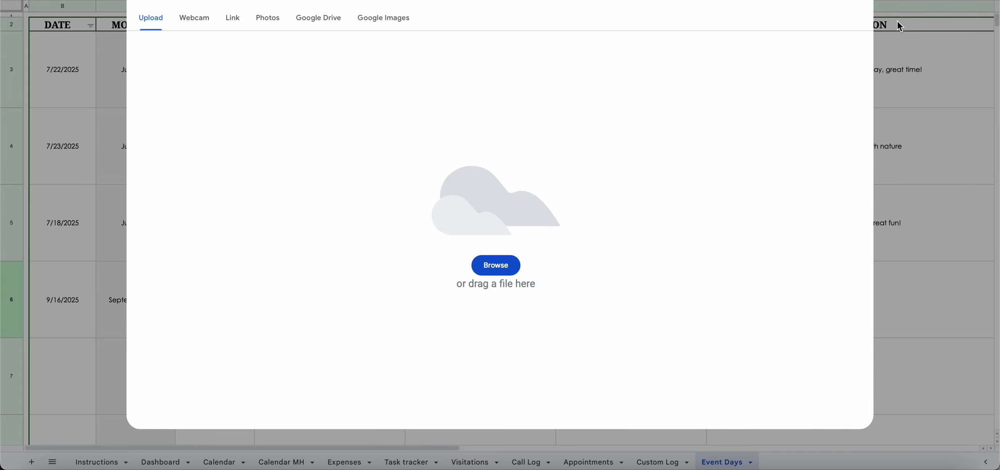
pyautogui.click(861, 5)
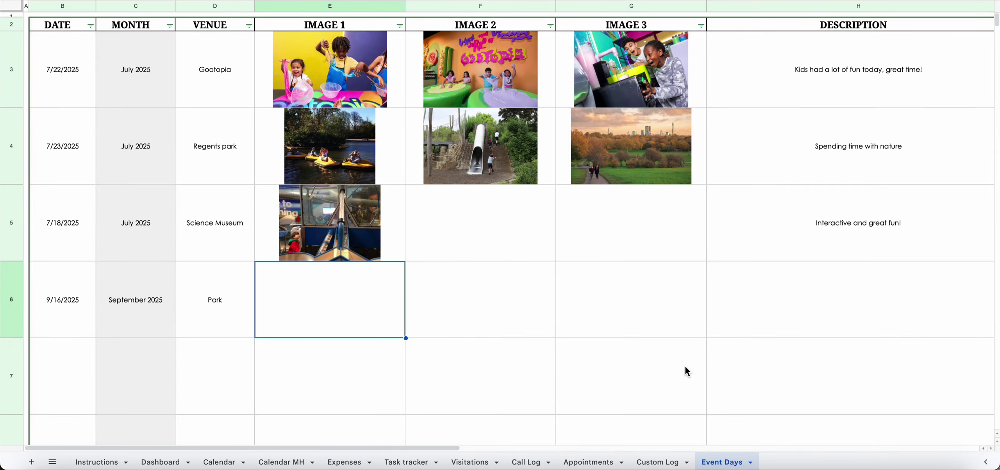
pyautogui.press('Right')
pyautogui.press('Right')
pyautogui.press('Right')
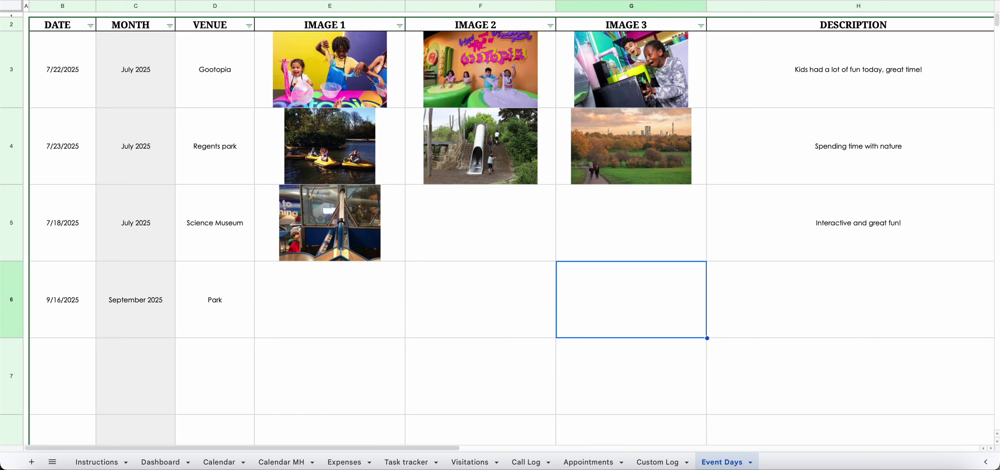
pyautogui.press('Left')
pyautogui.press('Left')
pyautogui.press('Left')
pyautogui.press('Left')
pyautogui.press('Left')
pyautogui.press('Left')
pyautogui.press('Left')
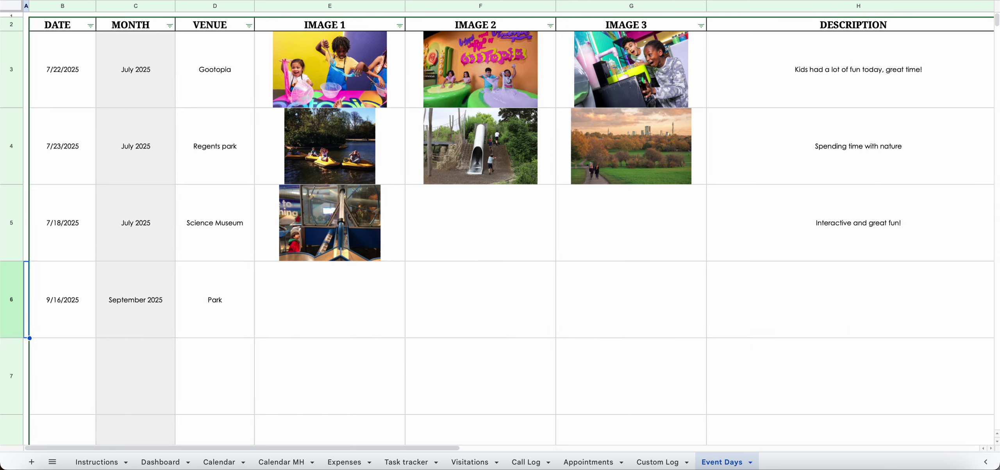
pyautogui.press('Right')
pyautogui.press('Right')
pyautogui.press('Right')
pyautogui.press('Right')
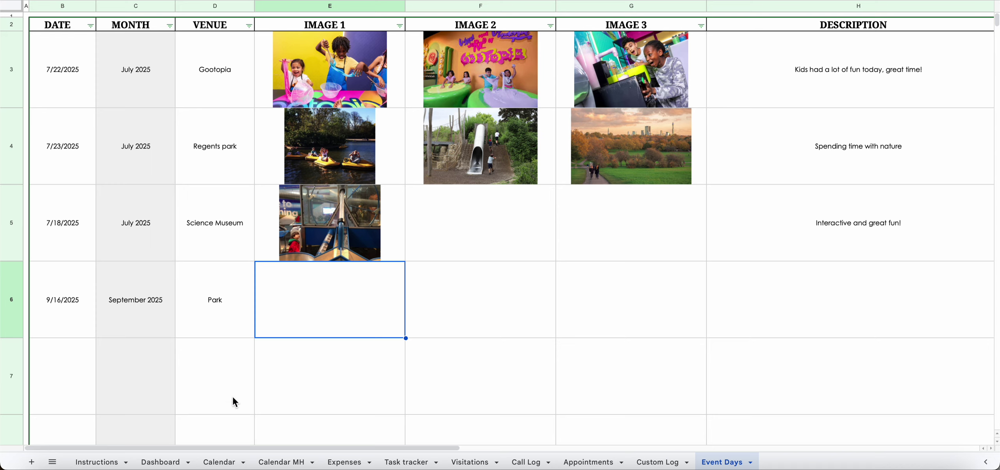
pyautogui.click(522, 285)
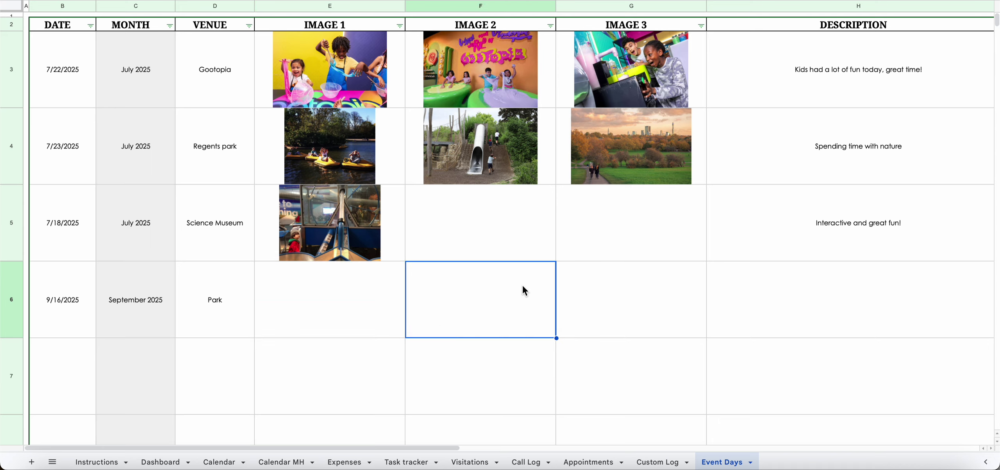